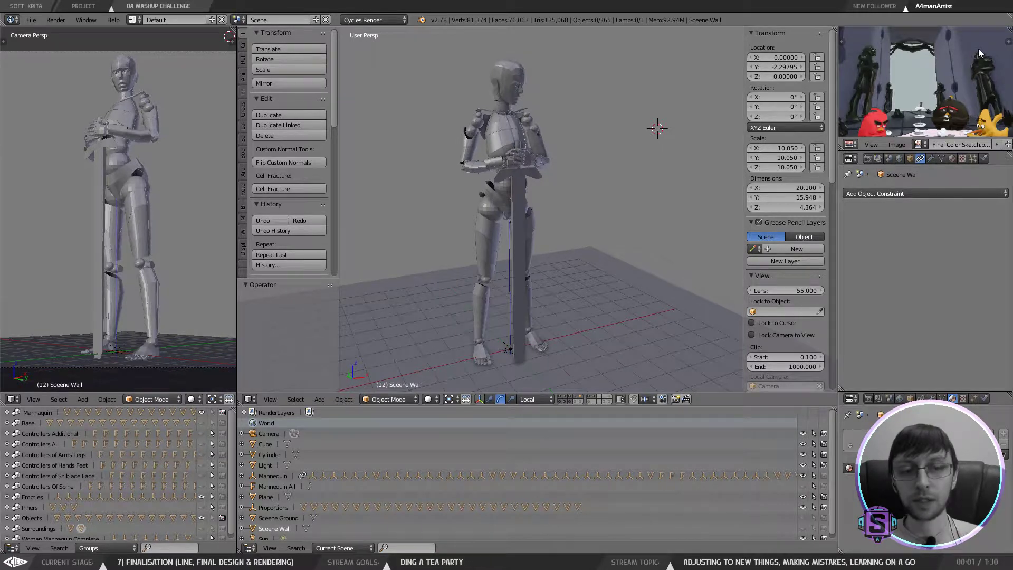
Step: Examine the 3D mannequin's sword-holding pose from several angles and select the cylinder beneath its hands
drag(648, 220, 536, 200)
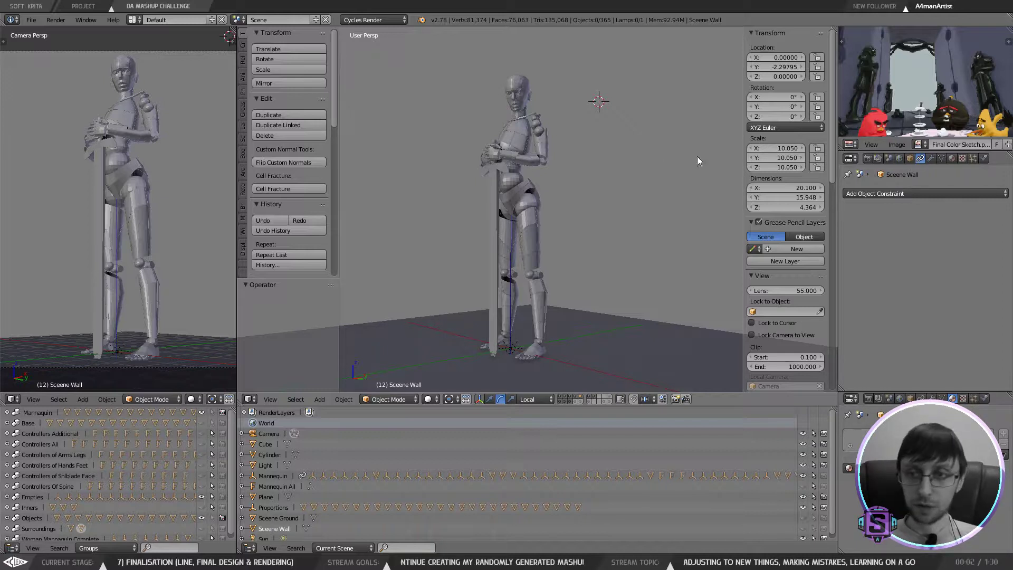
drag(498, 207, 546, 233)
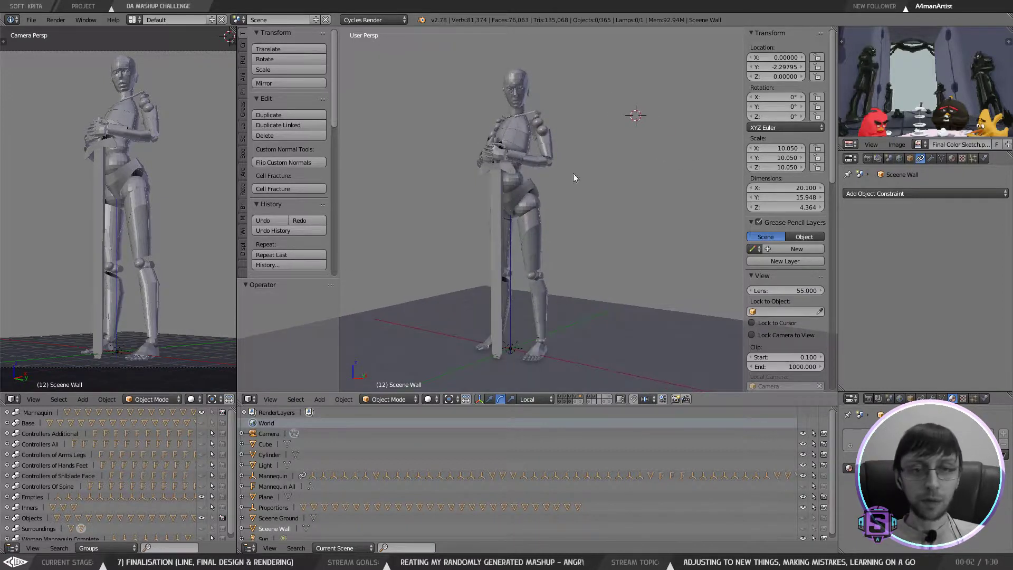
drag(384, 192, 540, 182)
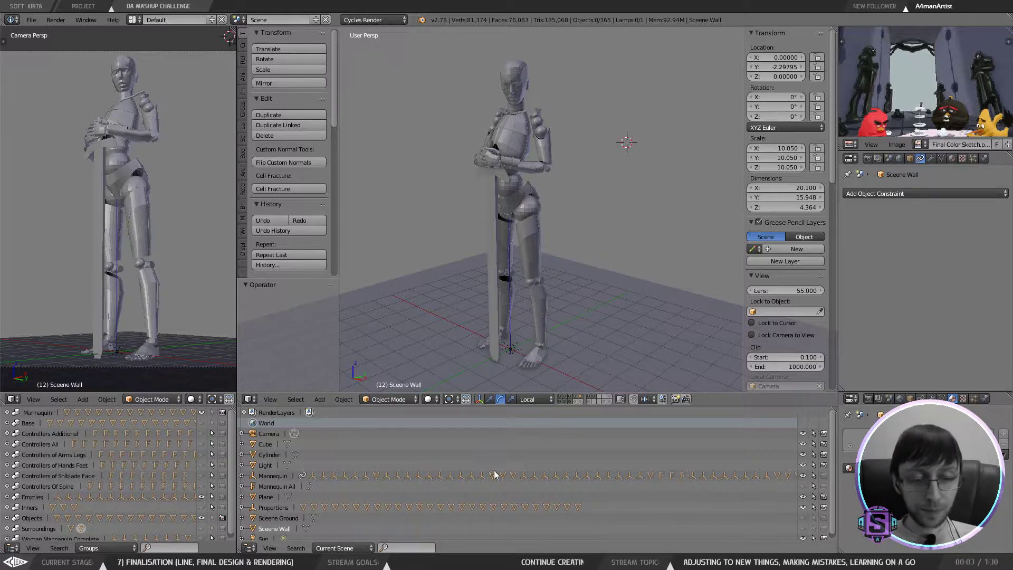
scroll(465, 486, down, 1)
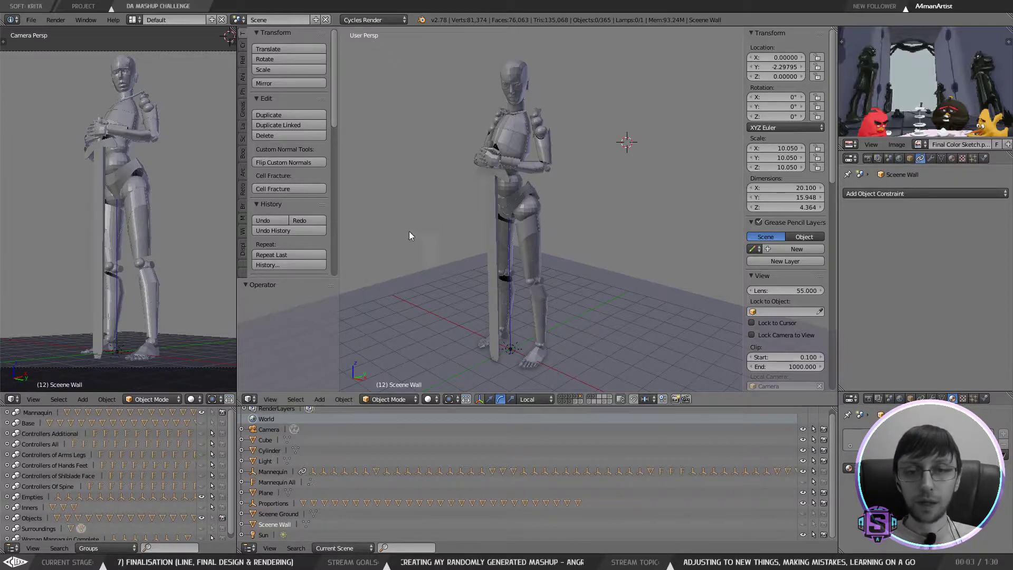
scroll(538, 143, up, 6)
scroll(530, 144, down, 6)
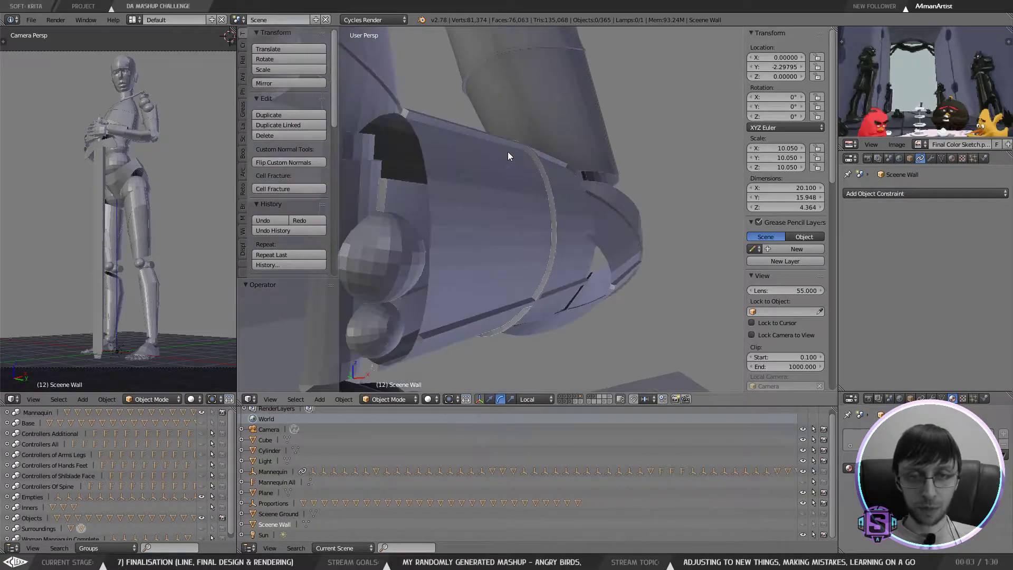
scroll(495, 152, up, 2)
right_click(487, 148)
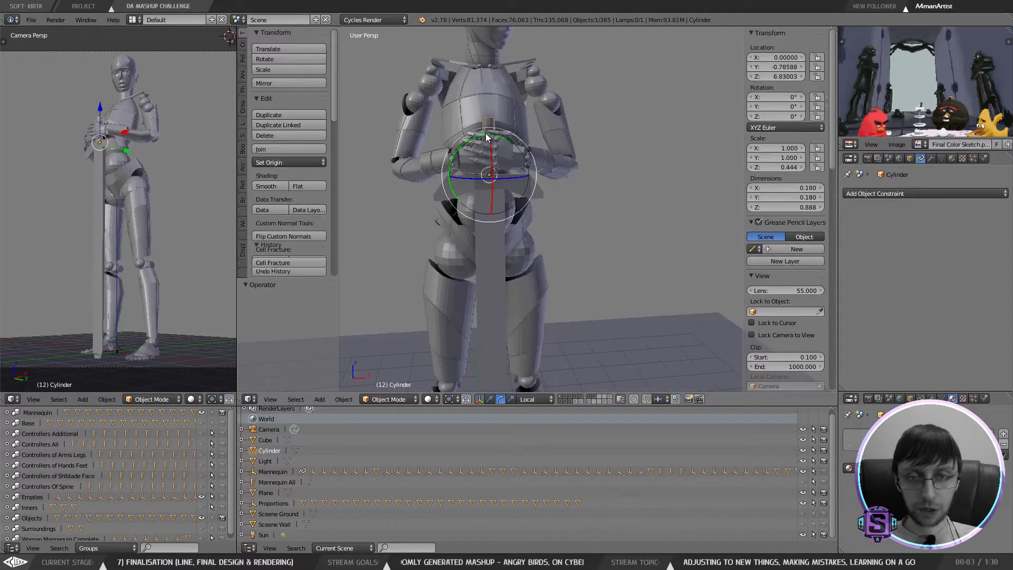
drag(489, 144, 397, 127)
drag(470, 139, 499, 108)
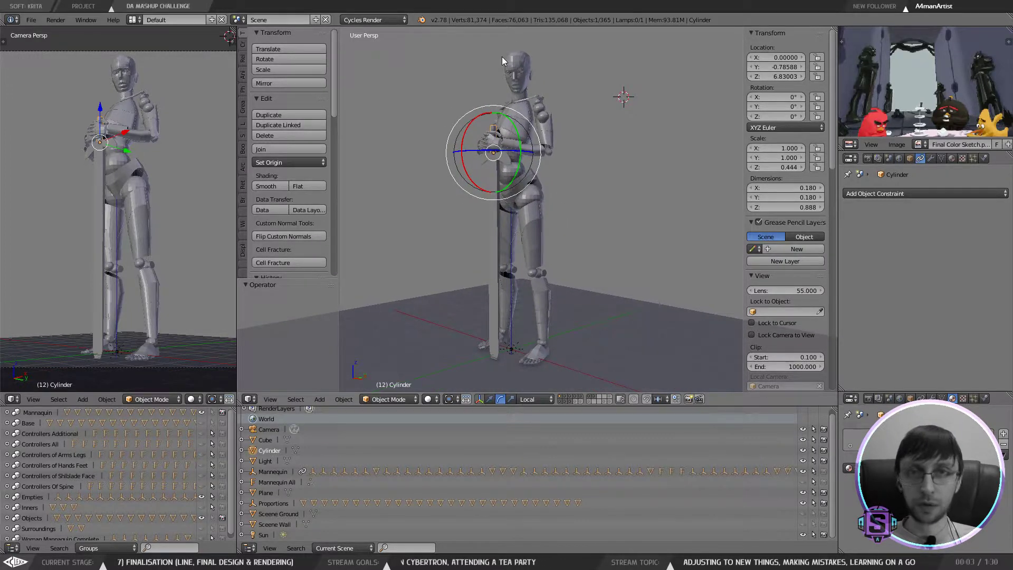
drag(547, 156, 528, 185)
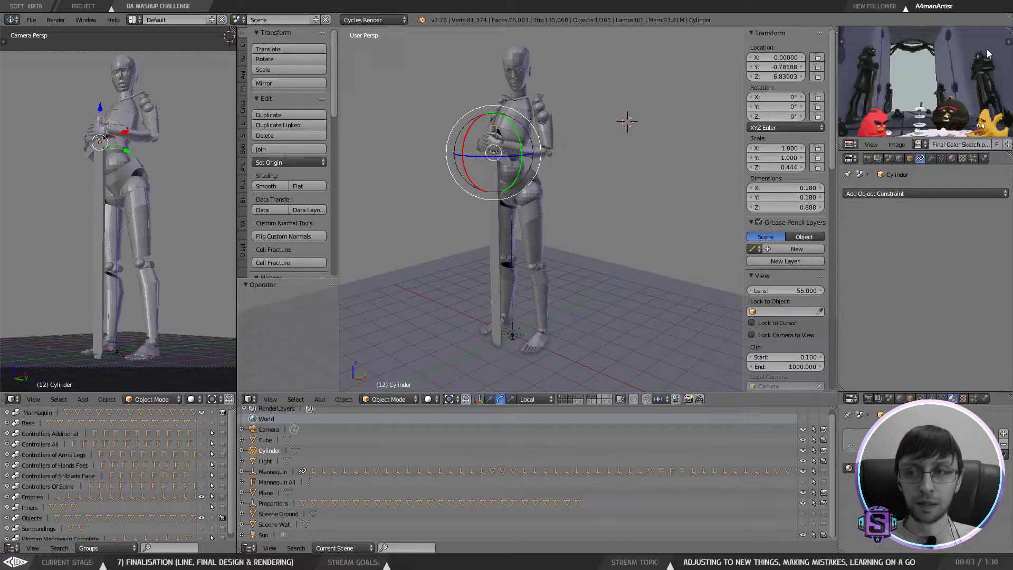
drag(564, 239, 556, 216)
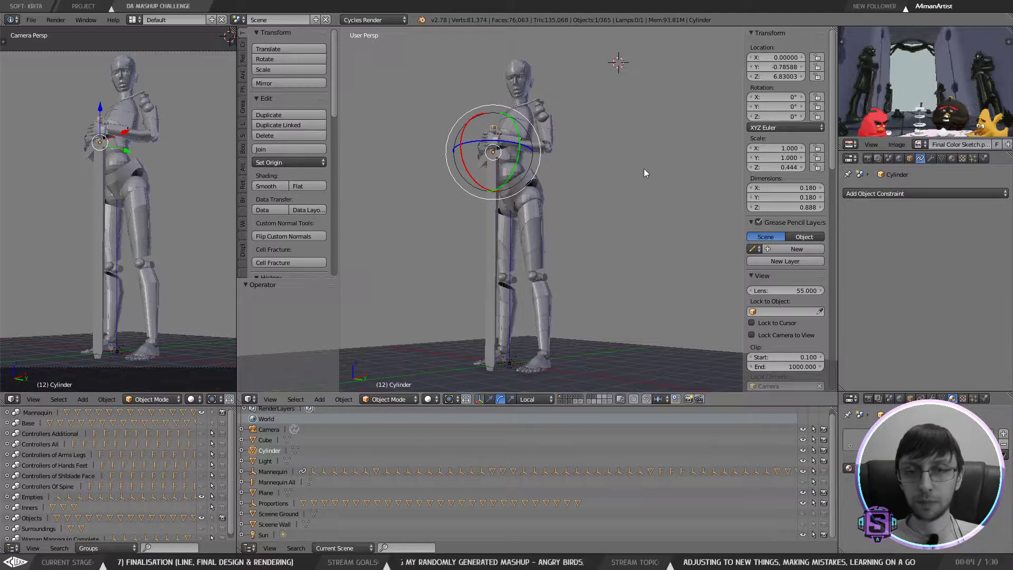
drag(656, 213, 605, 218)
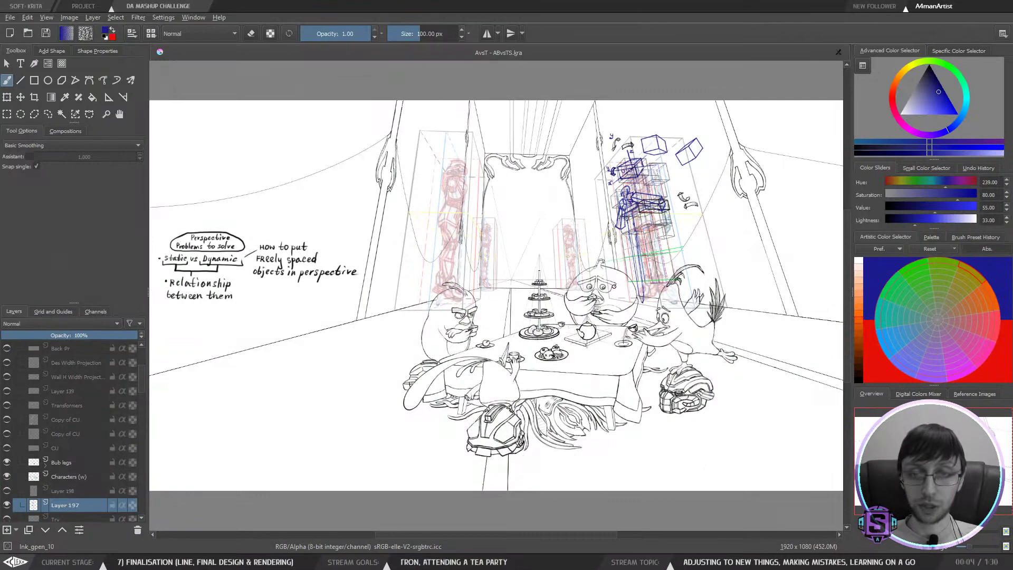
Step: In the Krita tea party drawing, set the brush blending mode to Linear Burn
drag(581, 283, 590, 279)
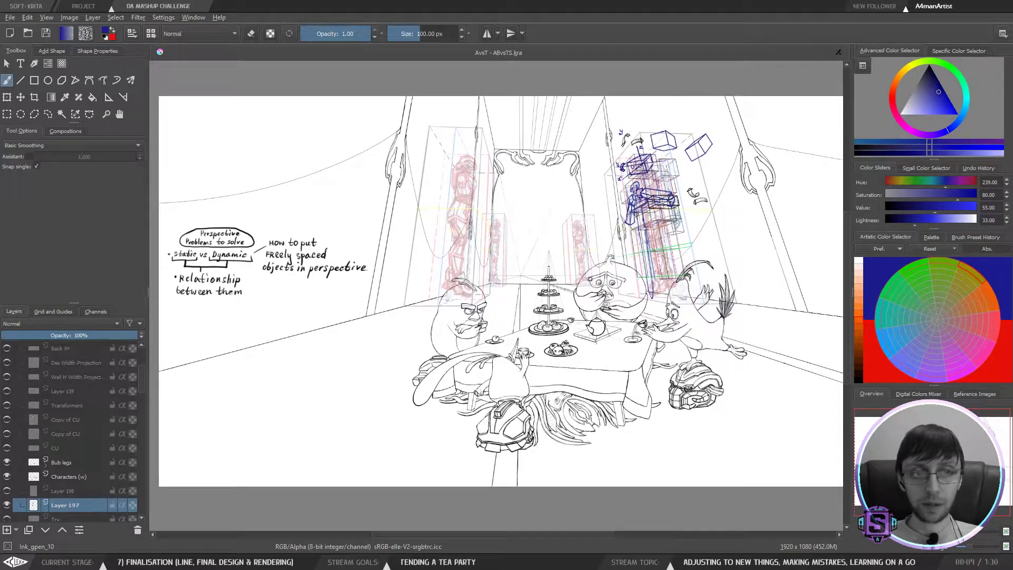
scroll(590, 279, down, 1)
mouse_move(664, 291)
mouse_down()
mouse_move(650, 267)
mouse_move(672, 272)
mouse_up()
key(alt+shift+a)
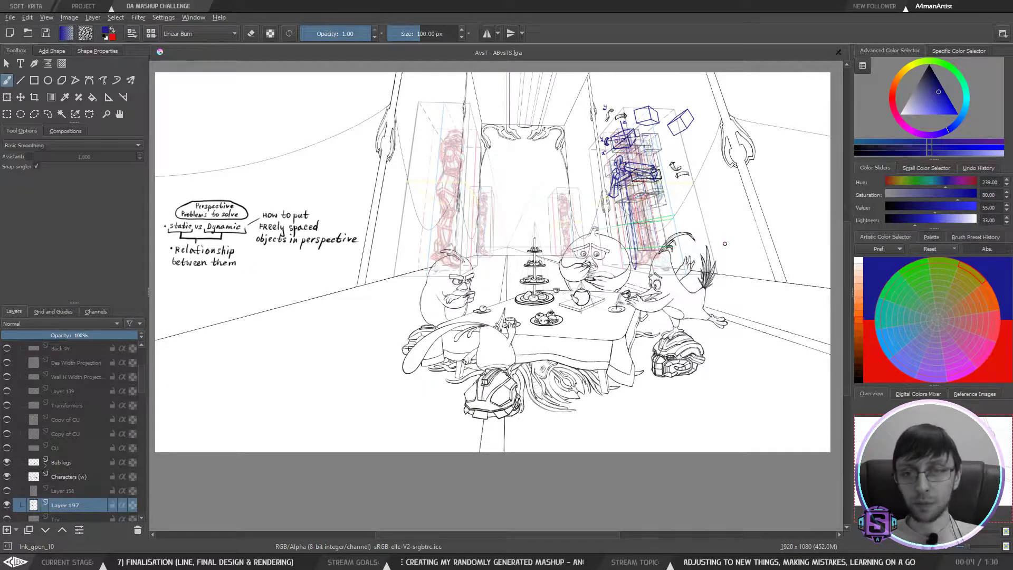
Step: Examine the statue's construction boxes on the right wall of the hall and the line-art layers
scroll(655, 250, up, 2)
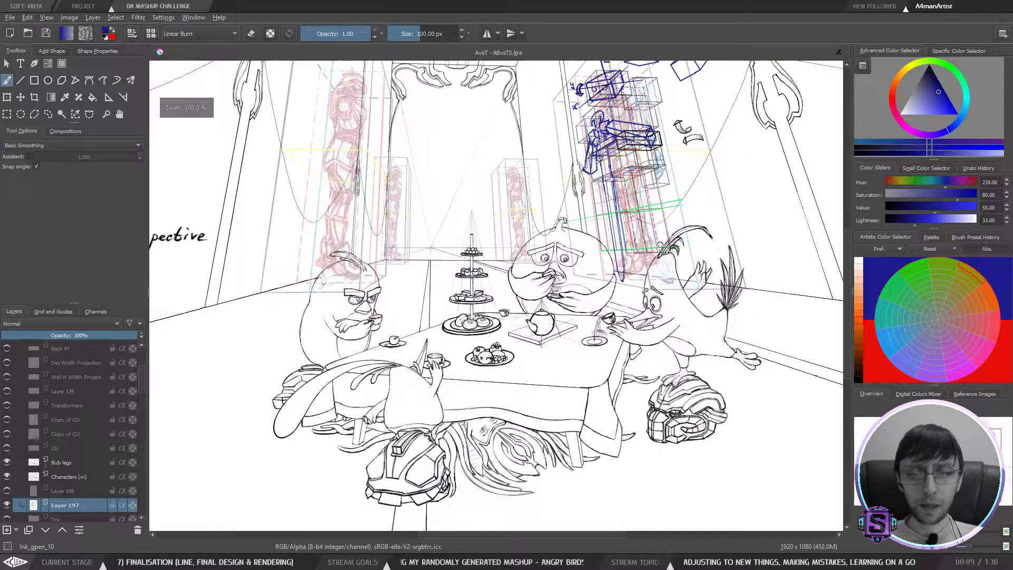
scroll(659, 202, up, 3)
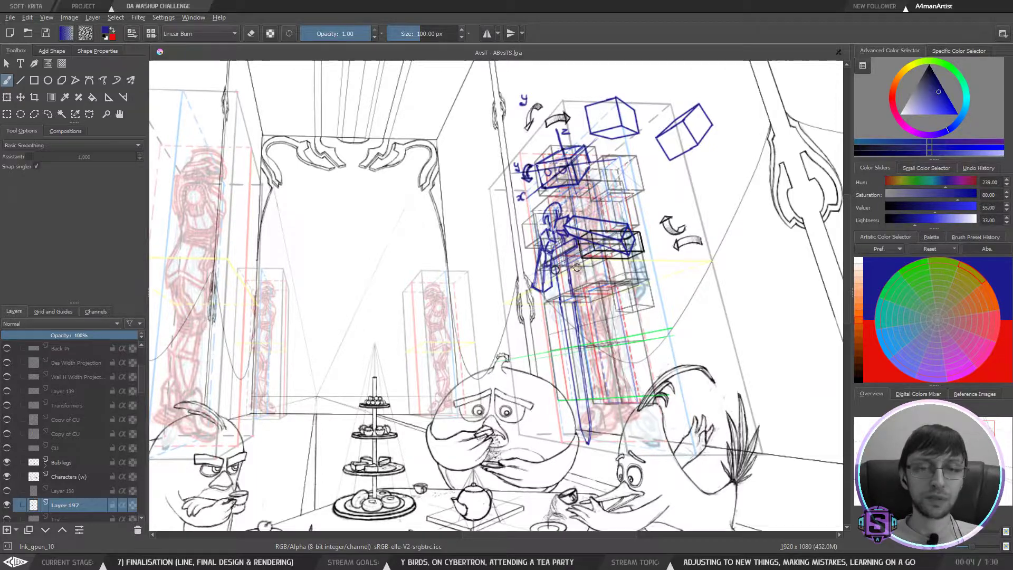
scroll(582, 232, down, 2)
scroll(580, 264, up, 1)
drag(579, 307, 631, 242)
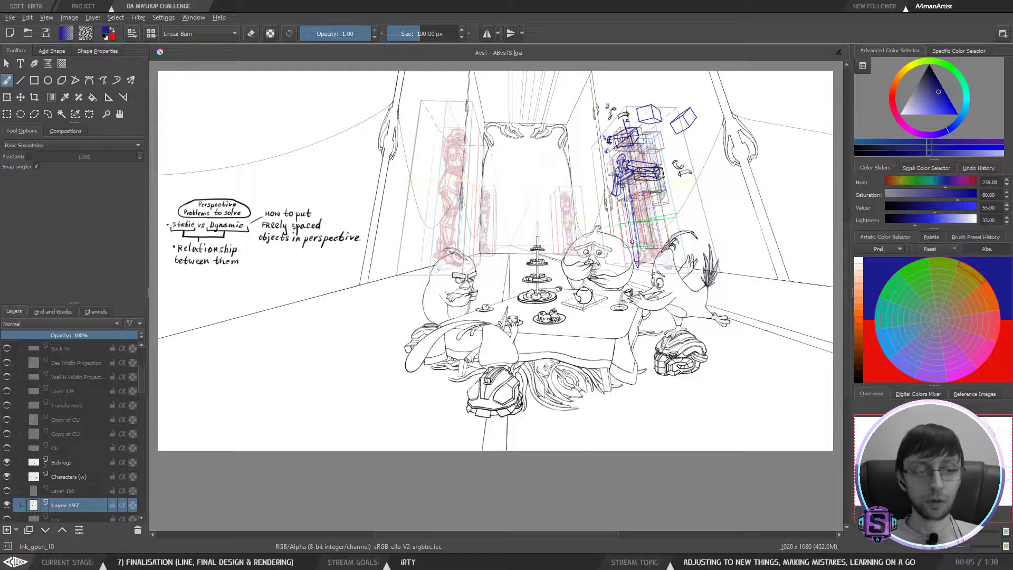
scroll(72, 489, up, 2)
scroll(72, 489, up, 1)
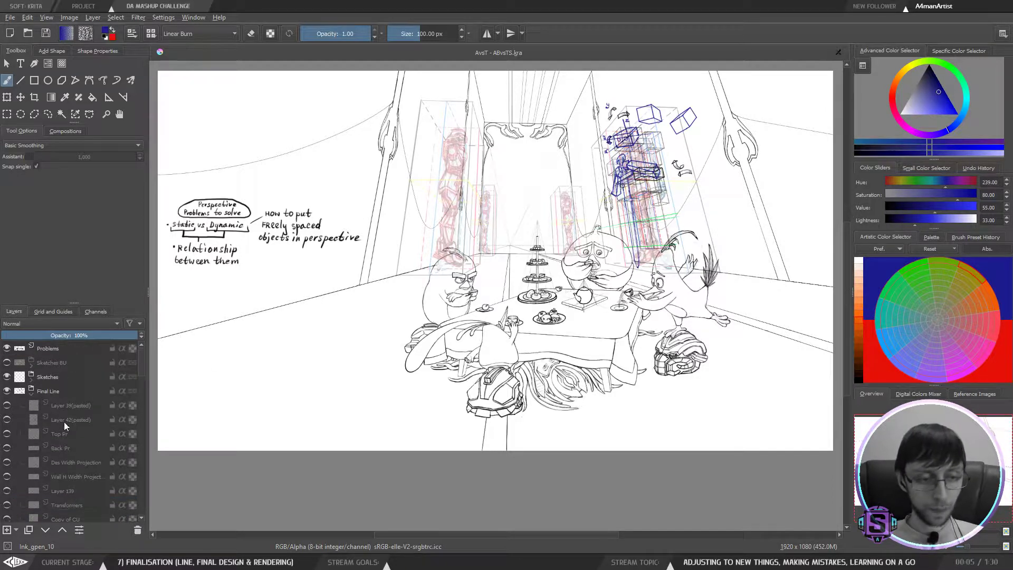
scroll(62, 407, down, 3)
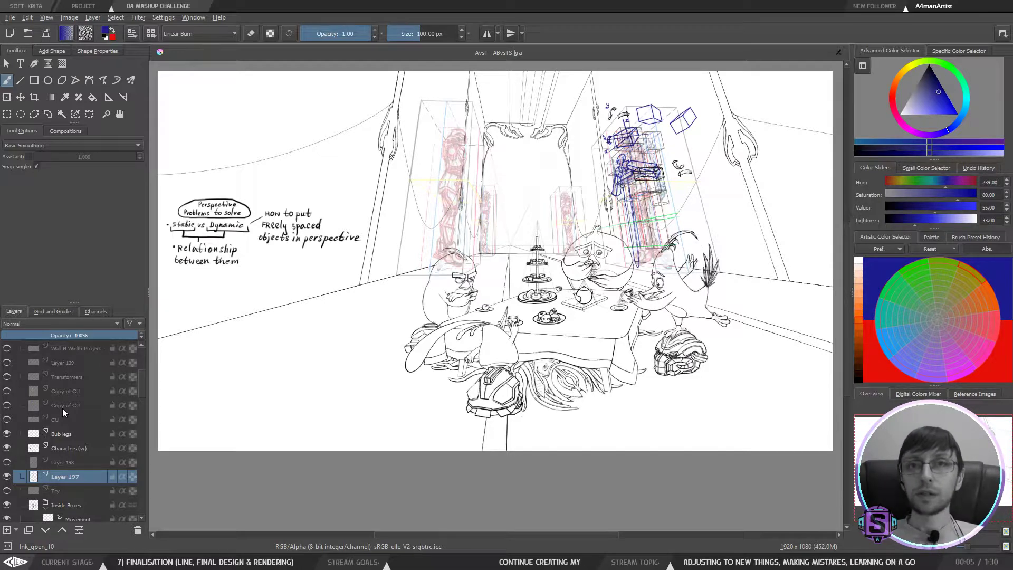
Step: Switch to the 10 px brush, try two diagonal strokes on Layer 197 and undo them
key(slash)
mouse_move(342, 306)
mouse_down()
mouse_move(345, 364)
mouse_move(410, 412)
mouse_up()
key(ctrl+z)
mouse_move(325, 320)
mouse_down()
mouse_move(346, 397)
mouse_move(470, 421)
mouse_up()
key(ctrl+z)
scroll(604, 277, down, 3)
scroll(604, 277, up, 3)
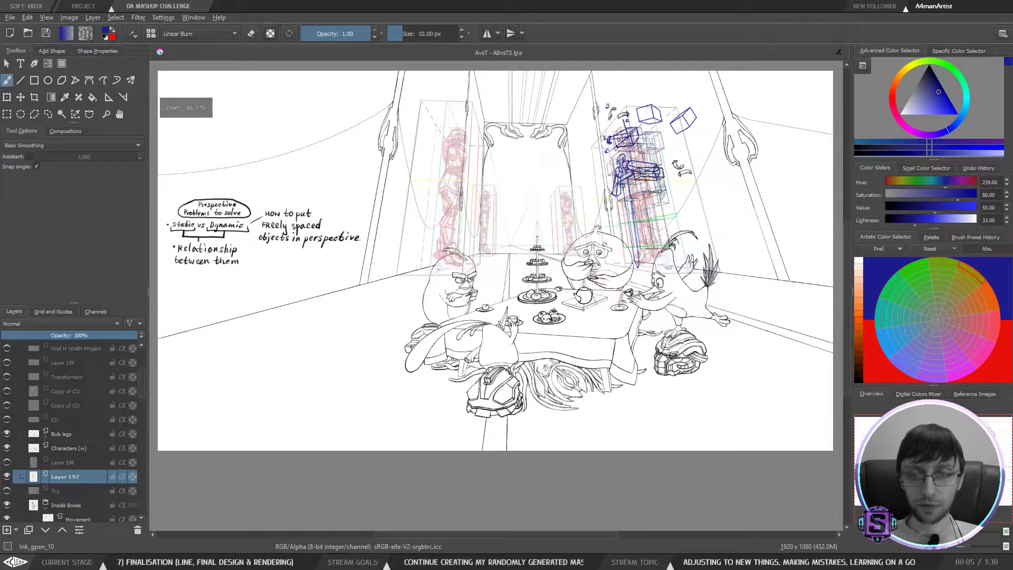
mouse_move(604, 277)
mouse_down()
mouse_move(611, 249)
mouse_move(632, 241)
mouse_up()
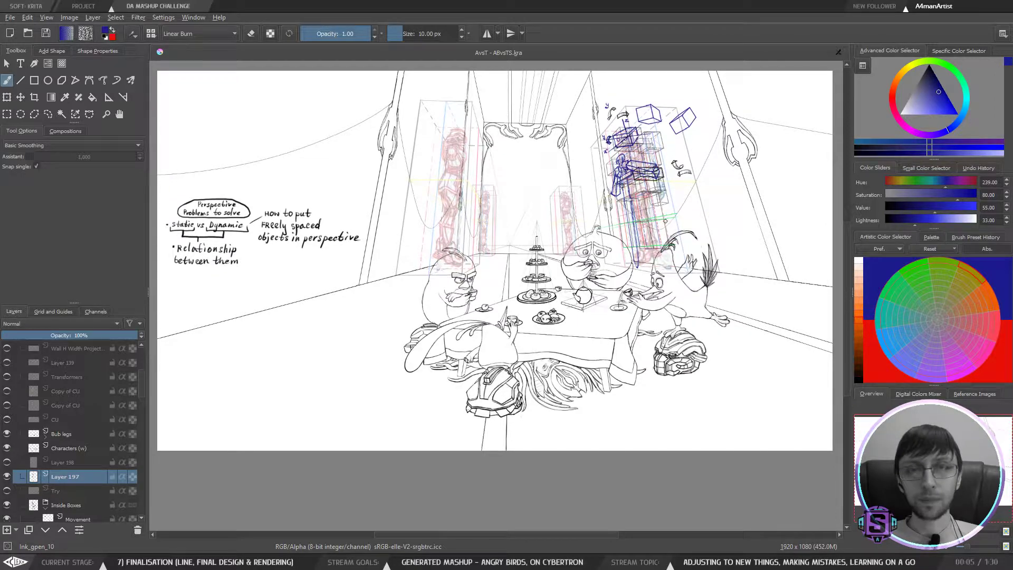
Step: Try a diagonal guide line across the statue's construction boxes on the right wall and undo it
key(ctrl+plus)
key(ctrl+plus)
key(ctrl+plus)
drag(752, 144, 484, 384)
mouse_move(688, 165)
mouse_down()
mouse_move(678, 136)
mouse_move(433, 122)
mouse_move(462, 347)
mouse_up()
key(ctrl+z)
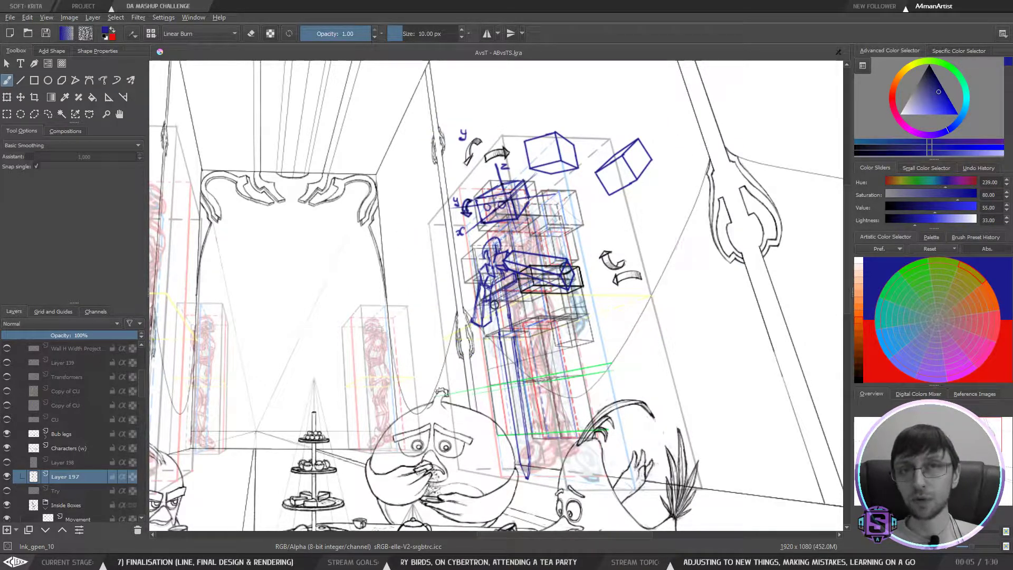
key(ctrl+minus)
key(ctrl+minus)
key(ctrl+minus)
drag(552, 397, 677, 283)
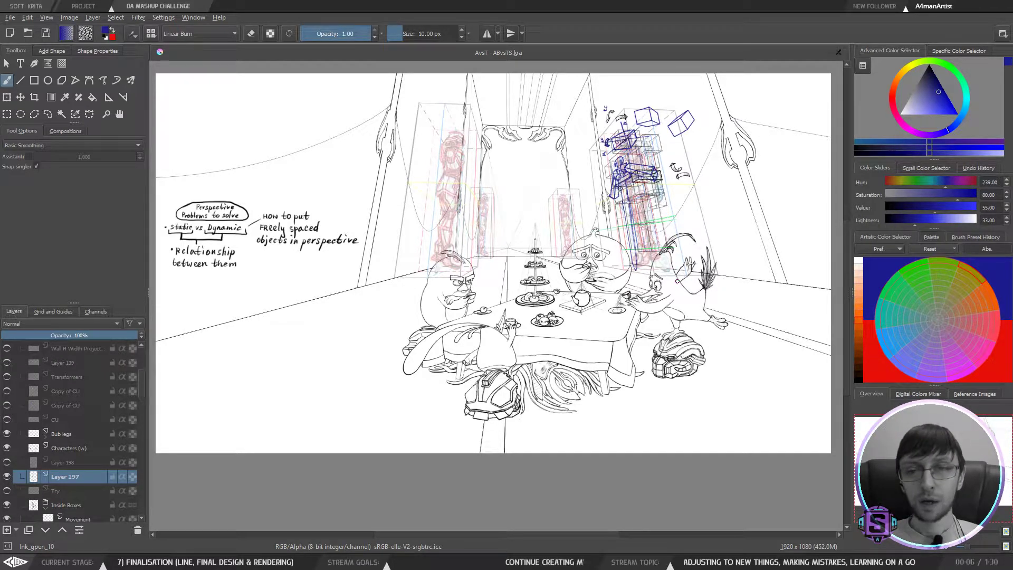
scroll(539, 177, down, 2)
scroll(545, 181, up, 2)
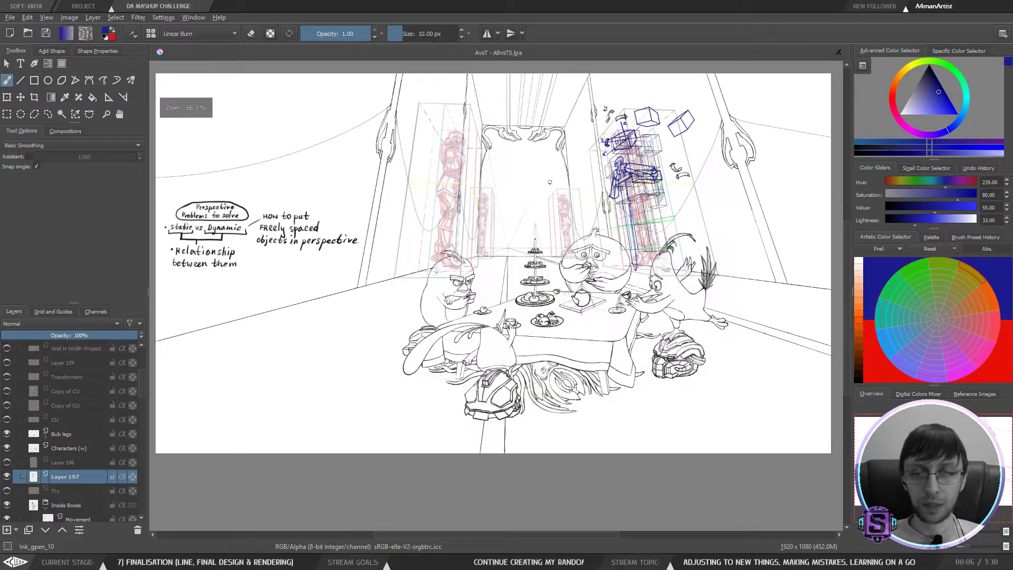
drag(552, 248, 554, 237)
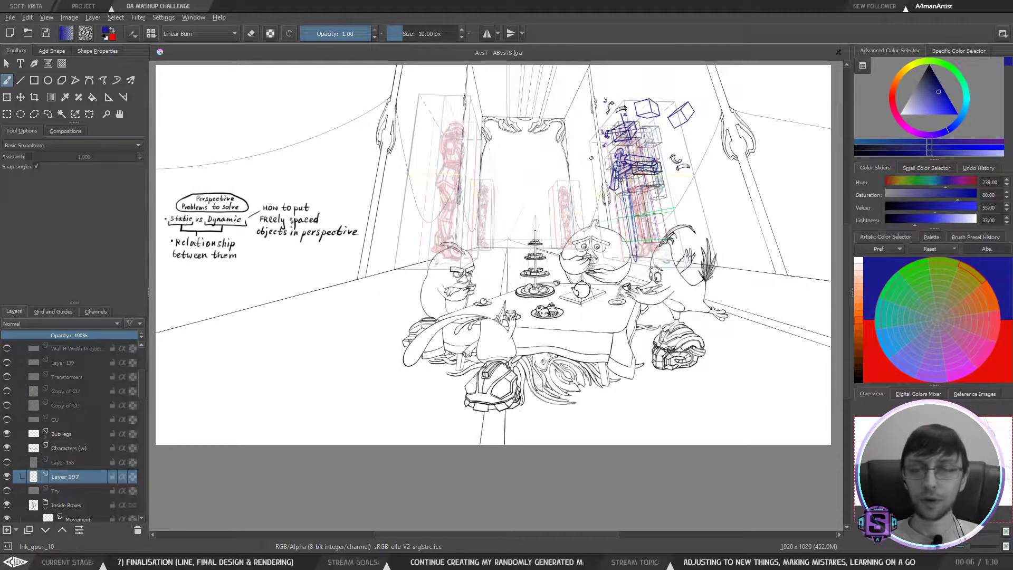
drag(628, 215, 630, 228)
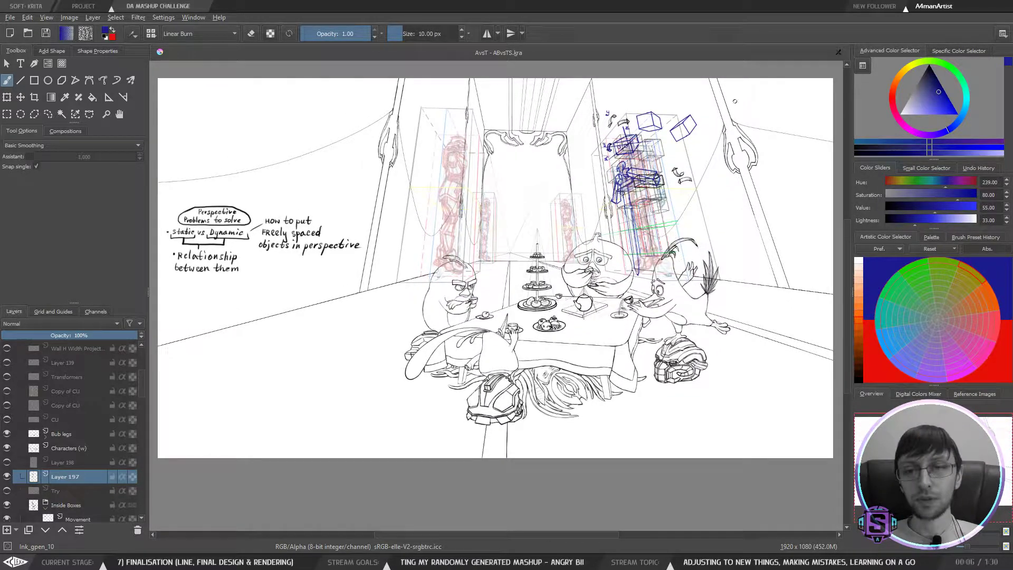
Step: Try perspective lines from the right statue's arm box toward the back of the hall and undo them
key(plus)
key(plus)
drag(744, 194, 486, 364)
mouse_move(602, 235)
mouse_down()
mouse_move(566, 306)
mouse_move(598, 314)
mouse_move(614, 293)
mouse_up()
drag(529, 293, 534, 281)
drag(466, 310, 692, 211)
key(ctrl+z)
mouse_move(464, 310)
mouse_down()
mouse_move(621, 236)
mouse_move(395, 347)
mouse_up()
key(ctrl+z)
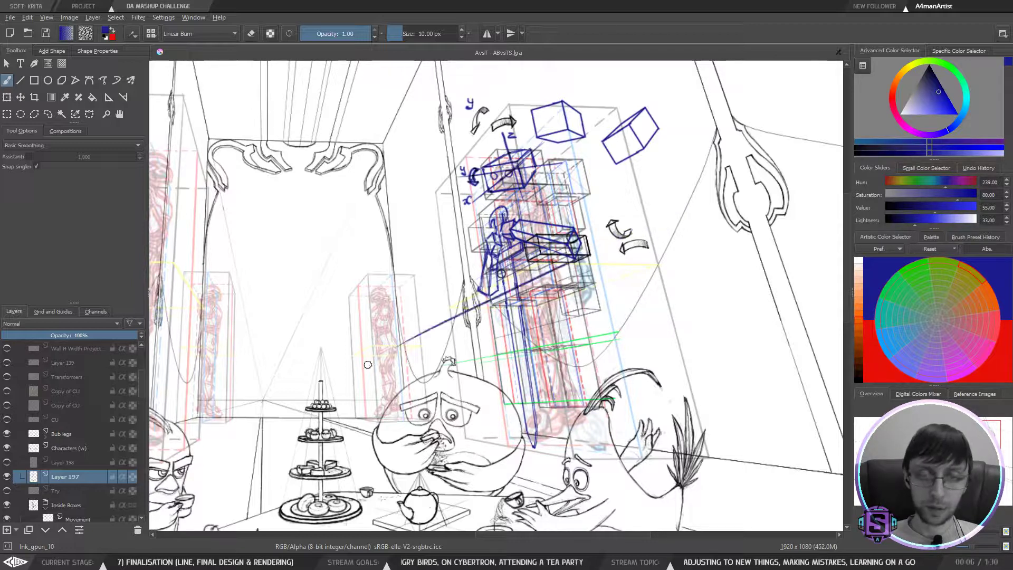
key(ctrl+z)
drag(601, 245, 340, 368)
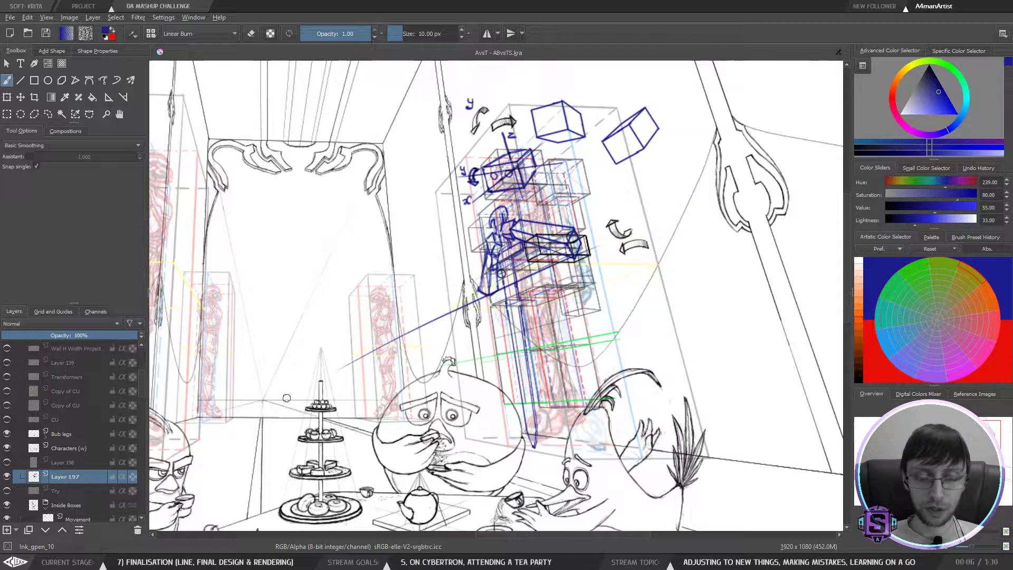
key(ctrl+z)
drag(576, 275, 576, 282)
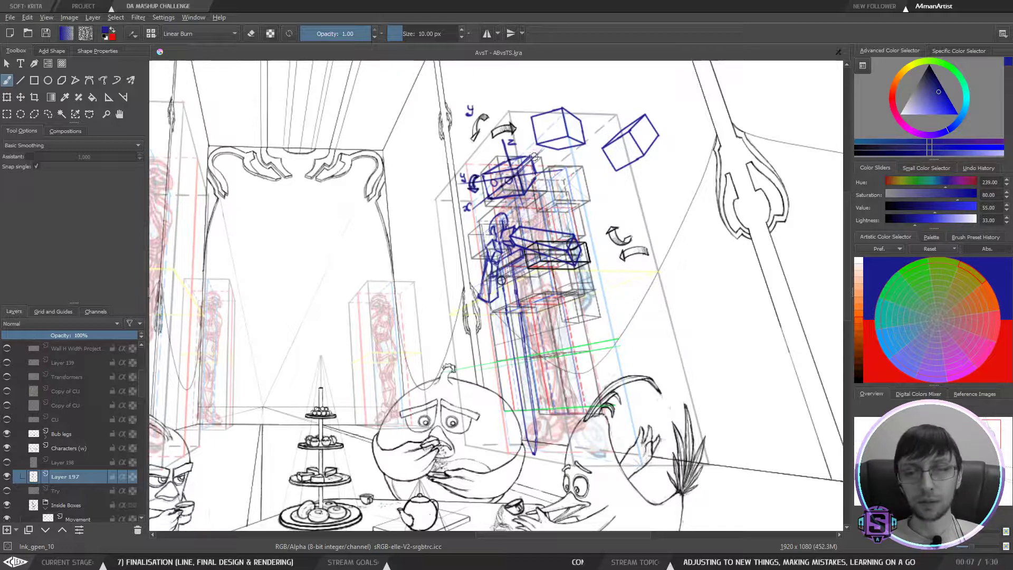
drag(531, 235, 514, 278)
key(minus)
key(minus)
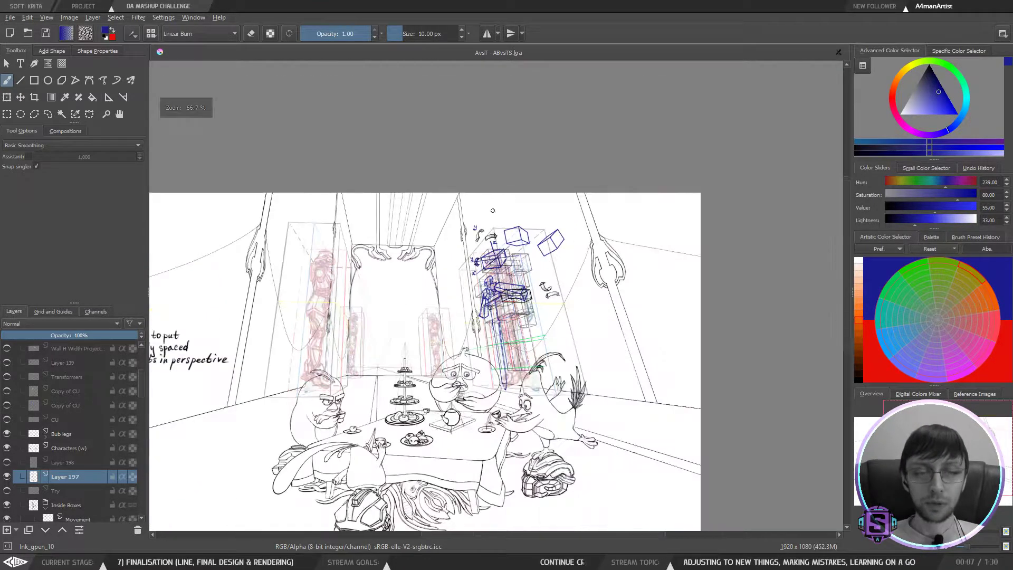
mouse_move(496, 336)
mouse_down()
mouse_move(561, 244)
mouse_move(622, 235)
mouse_up()
drag(654, 136, 654, 132)
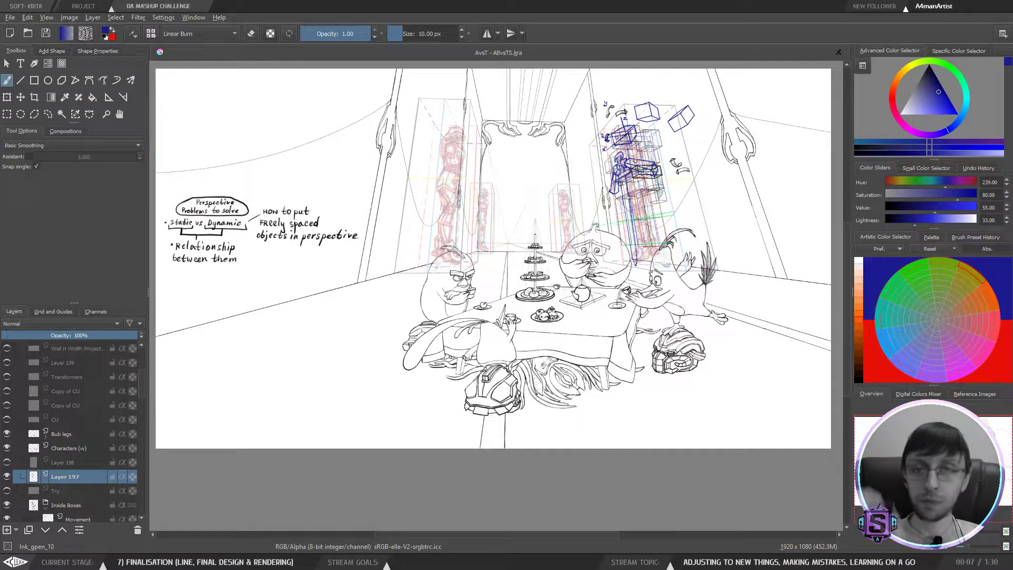
scroll(663, 189, down, 1)
scroll(663, 188, up, 1)
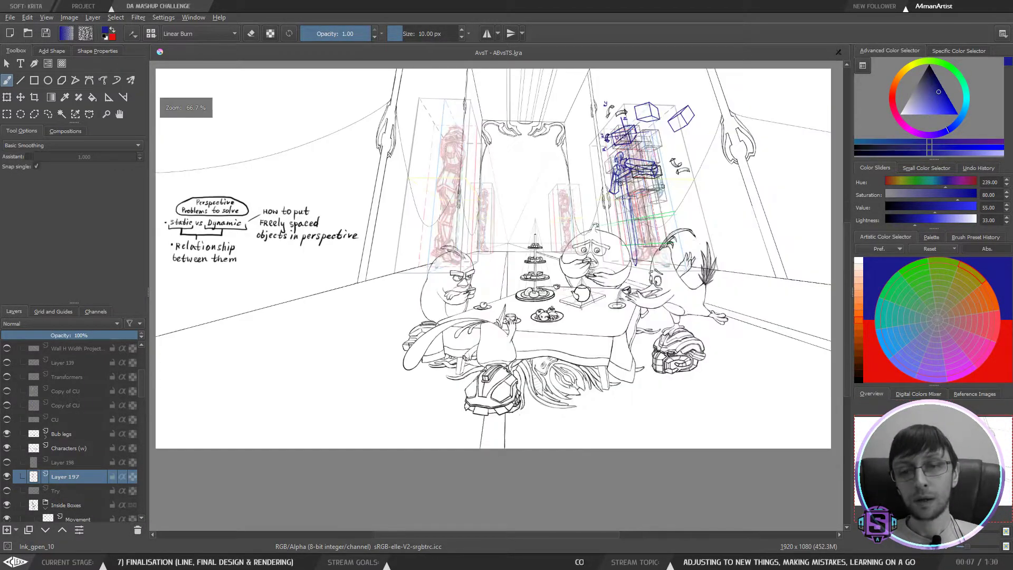
mouse_move(641, 230)
mouse_down()
mouse_move(657, 196)
mouse_move(661, 203)
mouse_up()
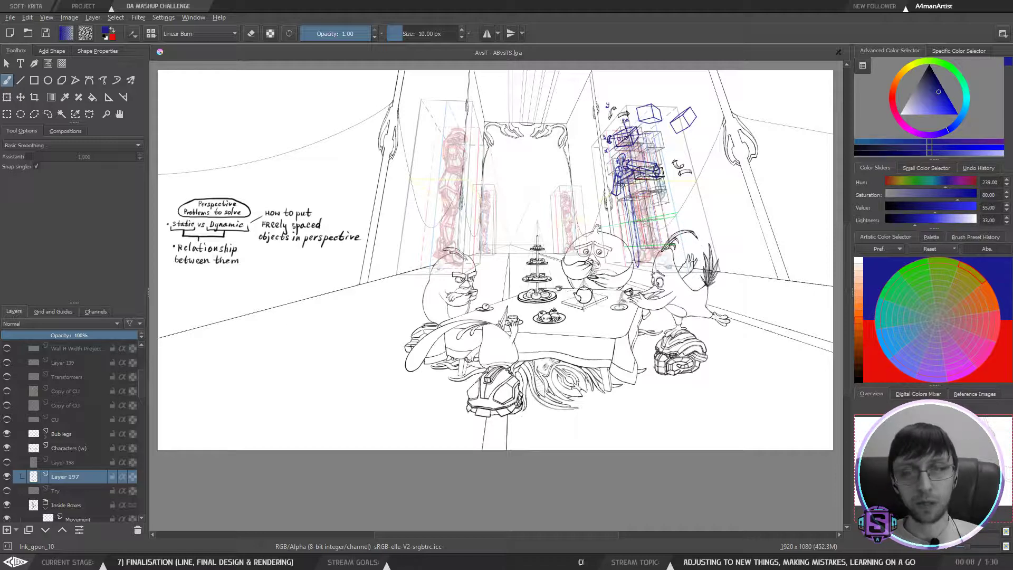
scroll(627, 138, down, 2)
scroll(626, 138, up, 2)
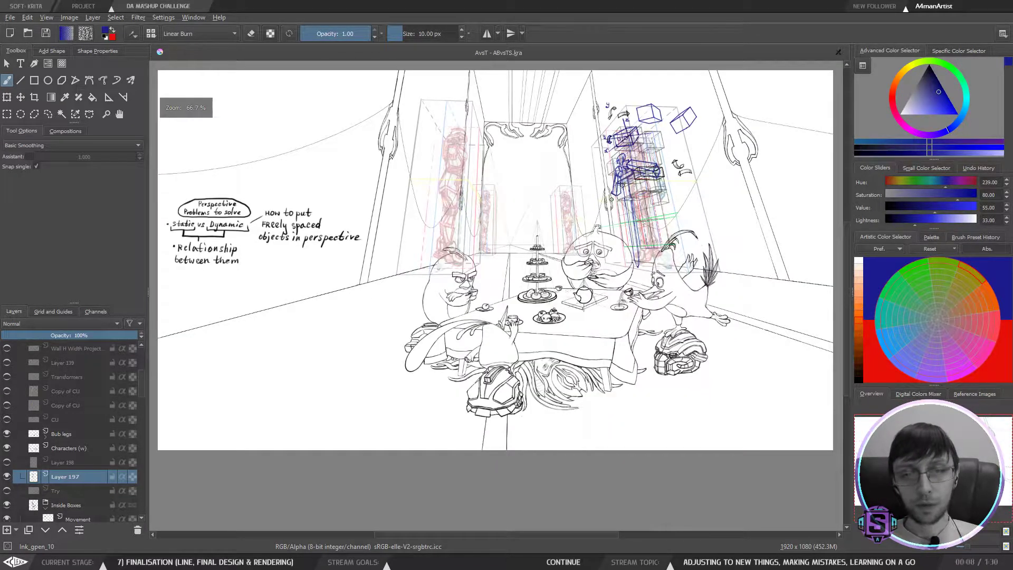
drag(611, 200, 609, 201)
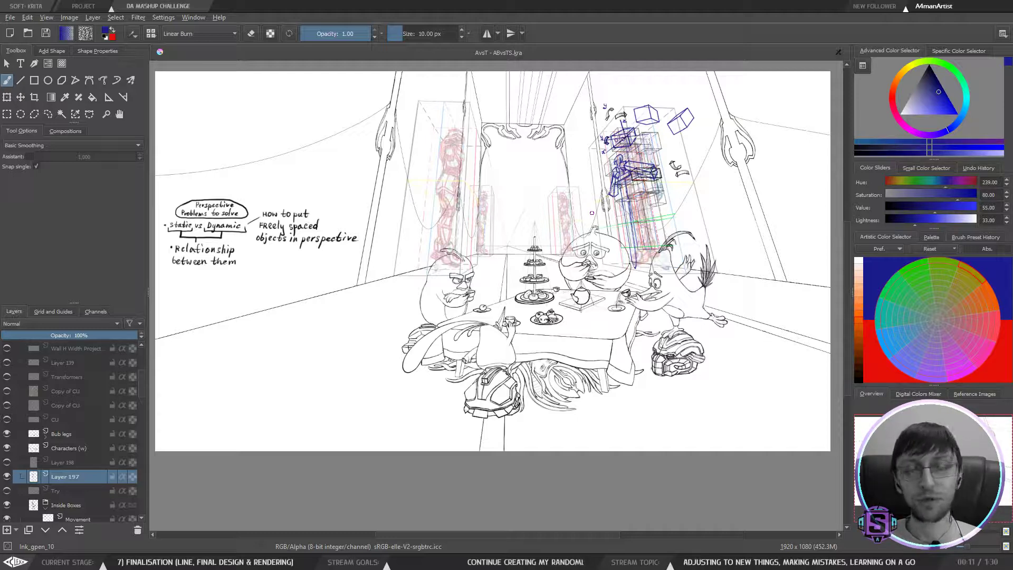
key(minus)
key(minus)
key(plus)
key(plus)
mouse_move(556, 268)
mouse_down()
mouse_move(579, 263)
mouse_move(574, 278)
mouse_up()
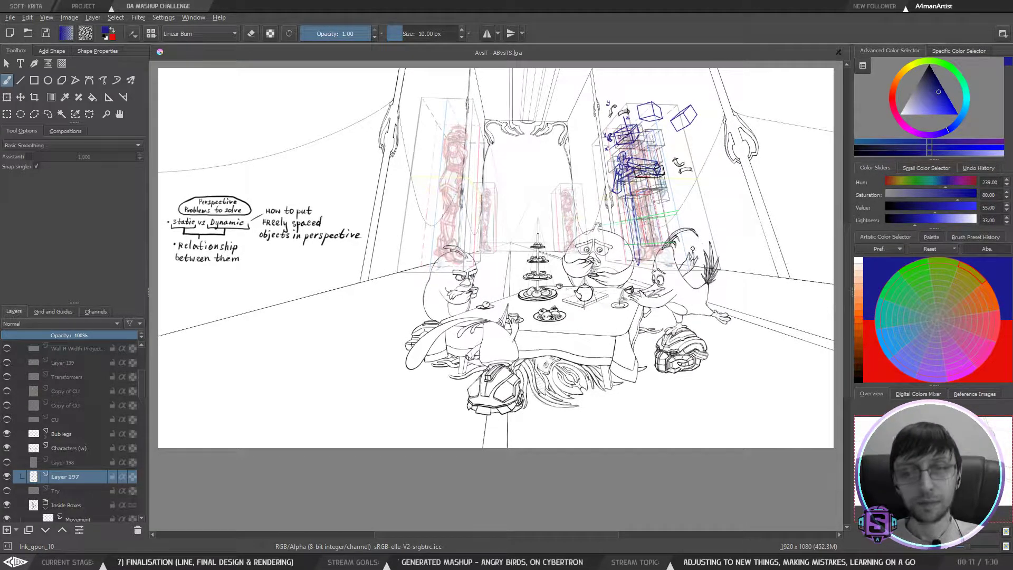
drag(598, 252, 619, 239)
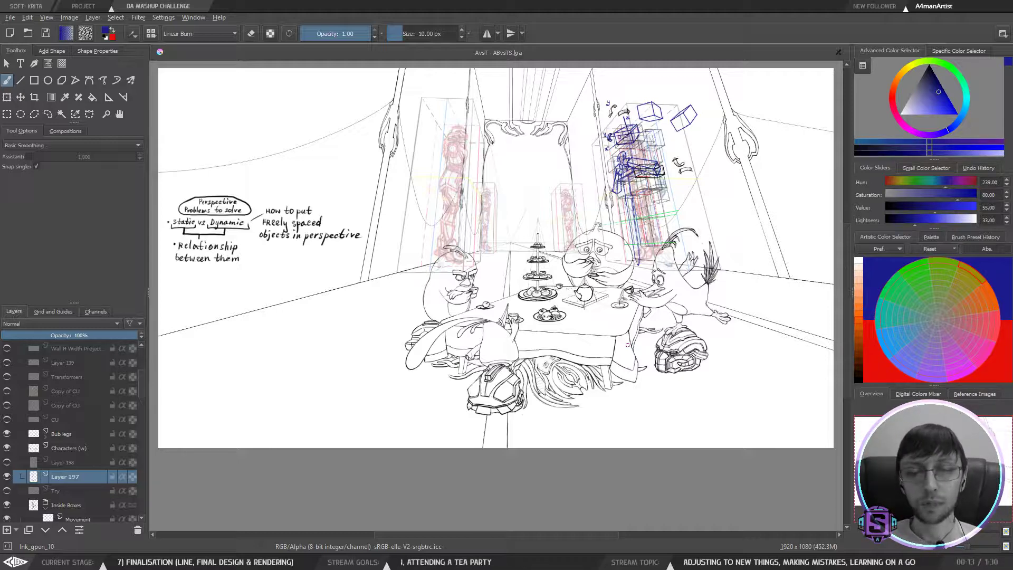
key(ctrl+minus)
key(ctrl+minus)
key(ctrl+plus)
key(ctrl+plus)
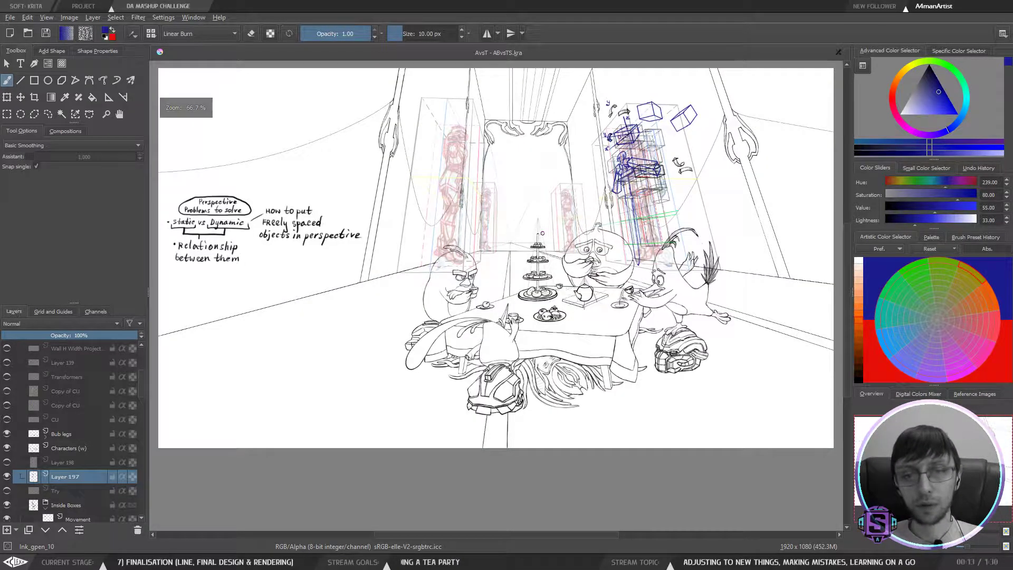
drag(544, 249, 544, 252)
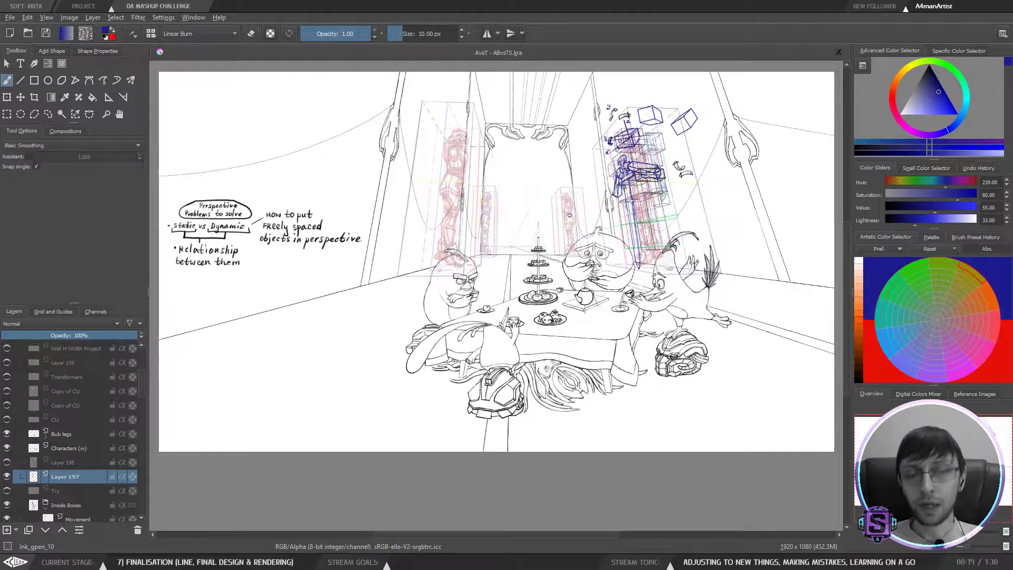
drag(587, 227, 584, 231)
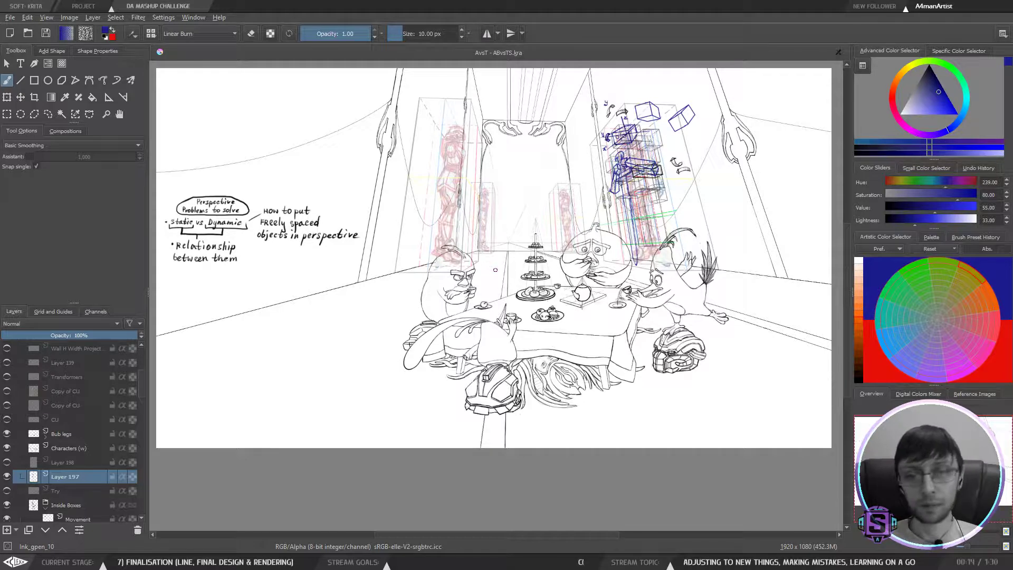
key(minus)
key(minus)
key(plus)
key(plus)
drag(580, 231, 581, 235)
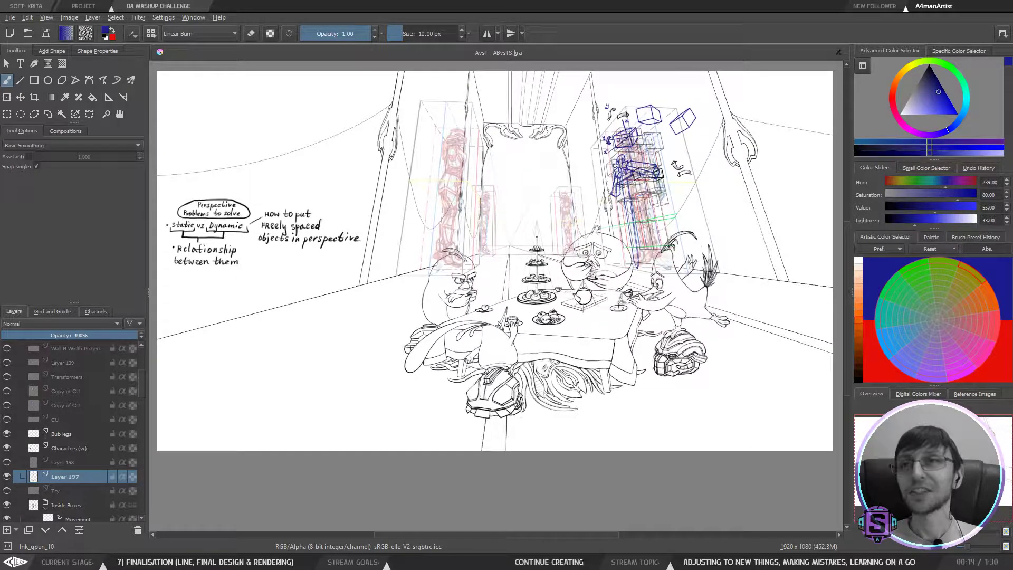
drag(562, 282, 560, 283)
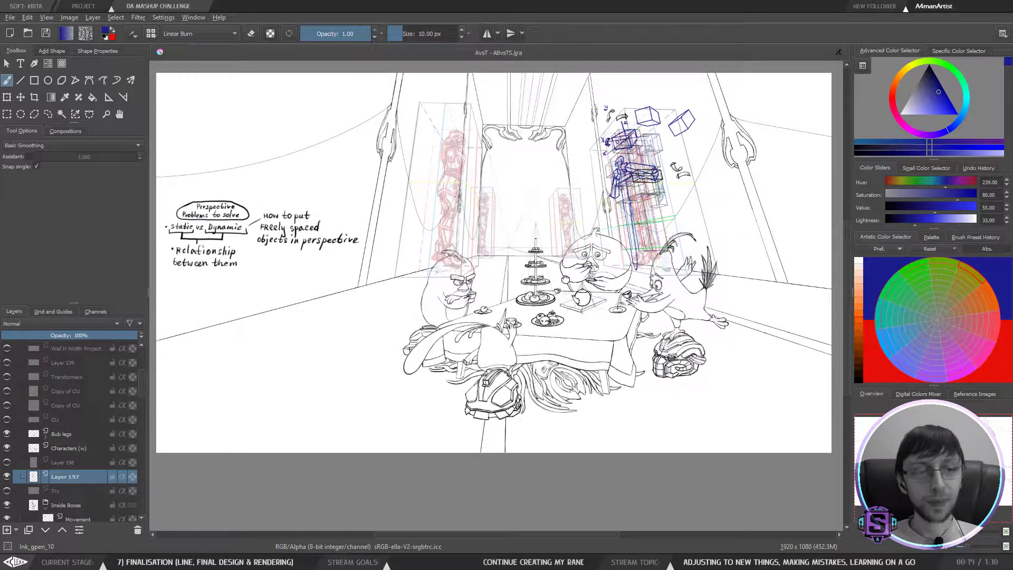
Step: Toggle the visibility of Layer 197 and the Characters (w) layer to check what each one contains
click(6, 476)
click(6, 476)
click(66, 448)
click(7, 449)
click(7, 449)
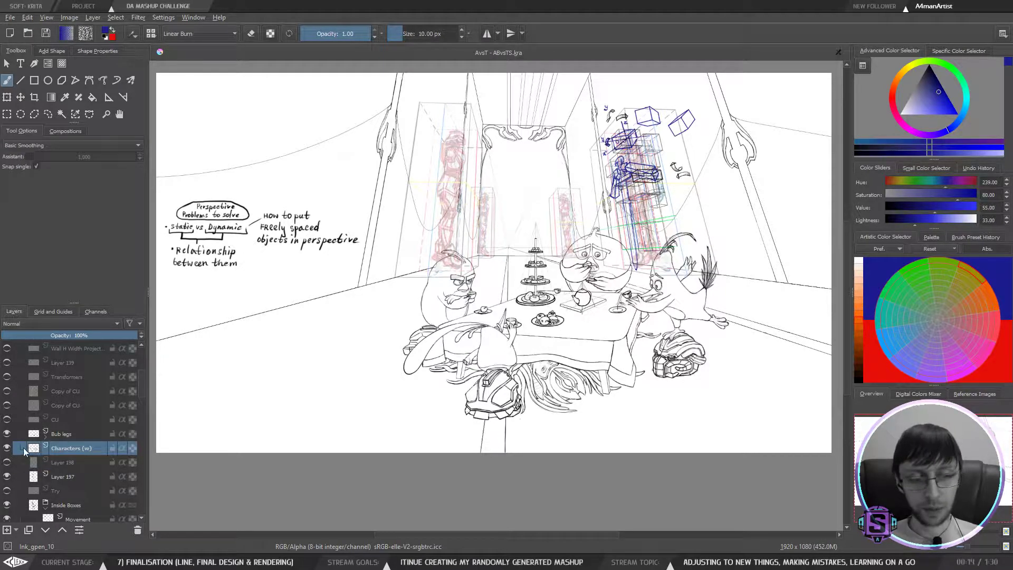
click(6, 449)
click(7, 448)
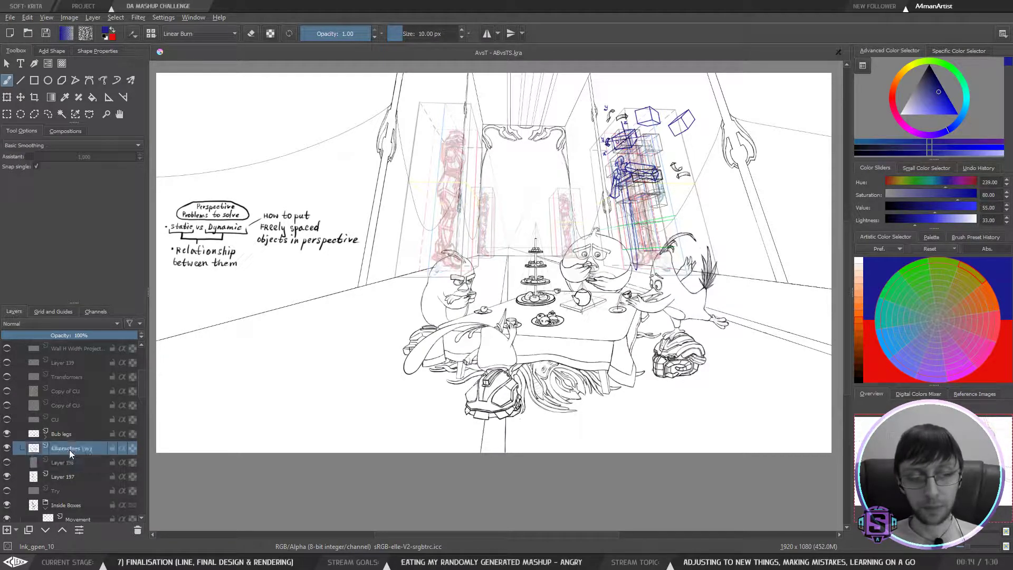
click(7, 449)
click(8, 449)
click(7, 447)
click(7, 448)
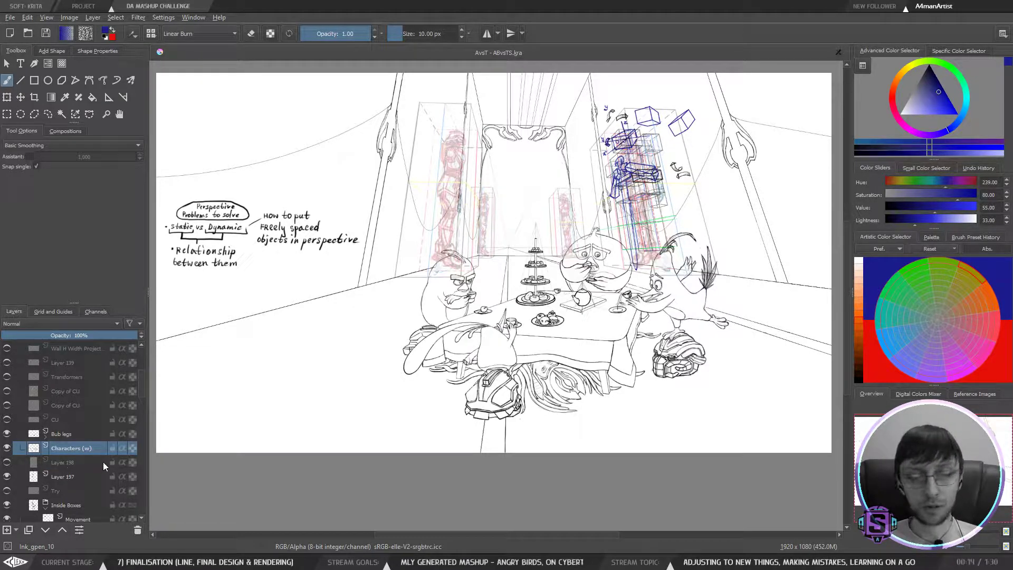
Step: Toggle the Bub legs layer and then Layer 197 to check their content, leaving Layer 197 active
click(63, 433)
click(7, 434)
click(7, 433)
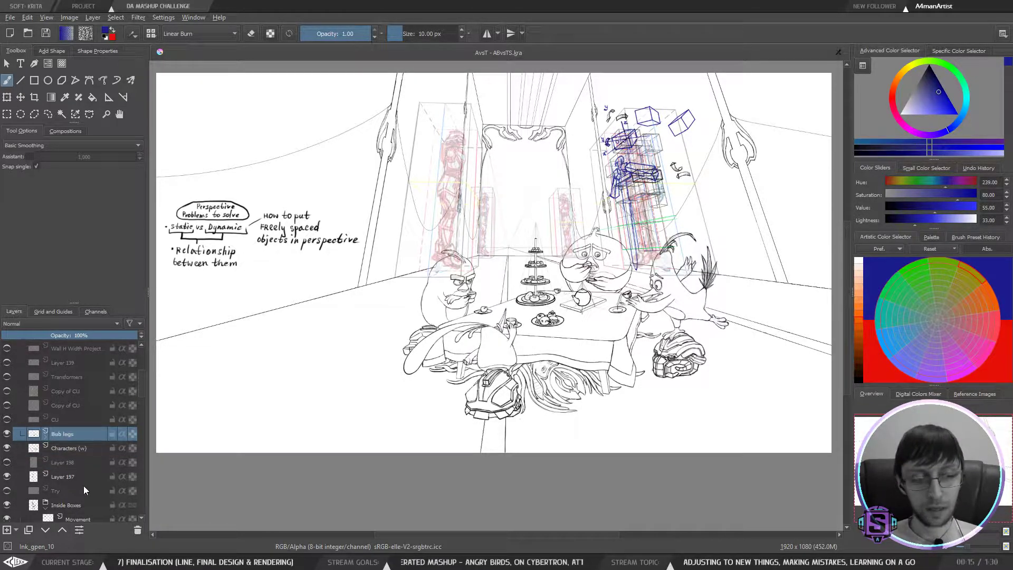
click(68, 476)
click(6, 476)
click(7, 477)
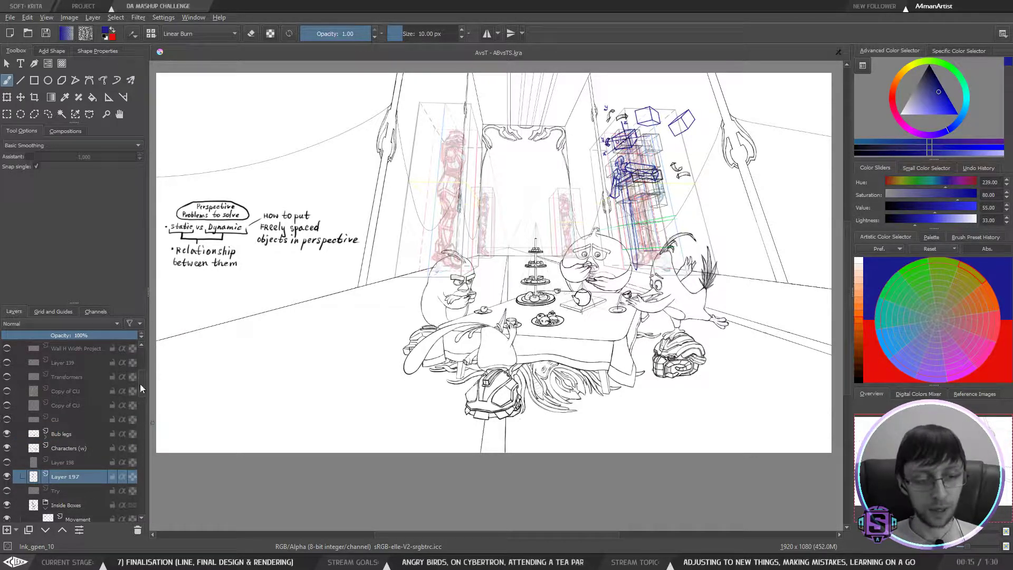
Step: Try a short stroke beside the right statue's construction boxes on Layer 197 and undo it
scroll(139, 385, down, 1)
key(ctrl+minus)
key(ctrl+minus)
key(ctrl+plus)
key(ctrl+plus)
mouse_move(629, 232)
mouse_down()
mouse_move(621, 248)
mouse_move(634, 228)
mouse_up()
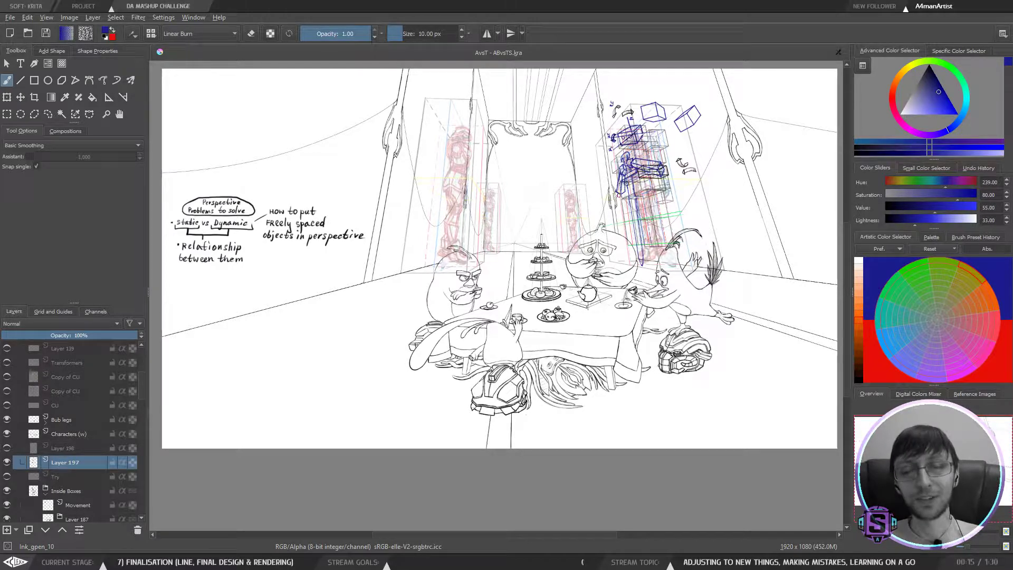
drag(615, 252, 682, 242)
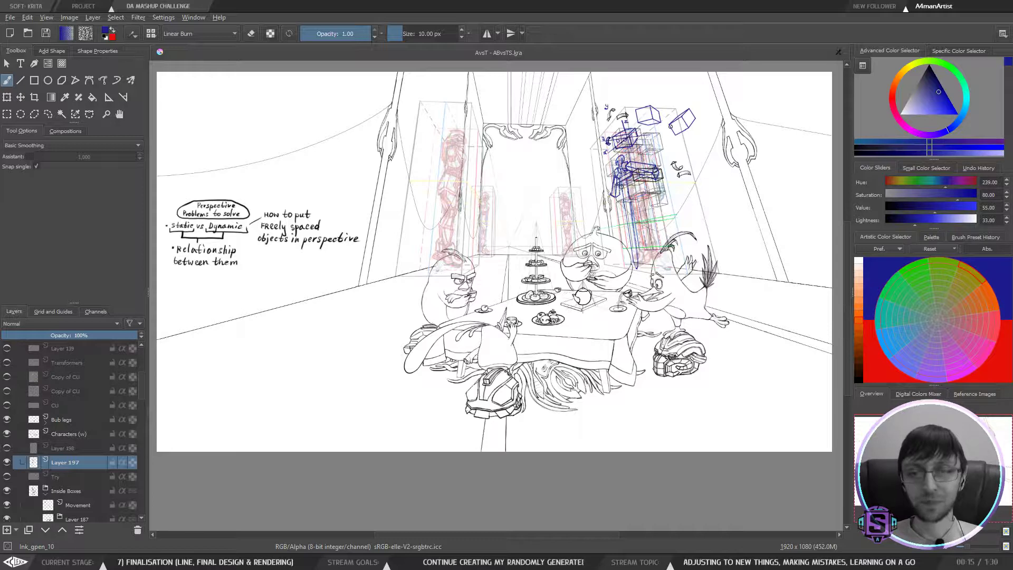
mouse_move(689, 156)
mouse_down()
mouse_move(701, 117)
mouse_move(654, 90)
mouse_move(605, 97)
mouse_move(586, 123)
mouse_move(582, 163)
mouse_move(613, 234)
mouse_move(654, 287)
mouse_move(695, 158)
mouse_up()
key(ctrl+z)
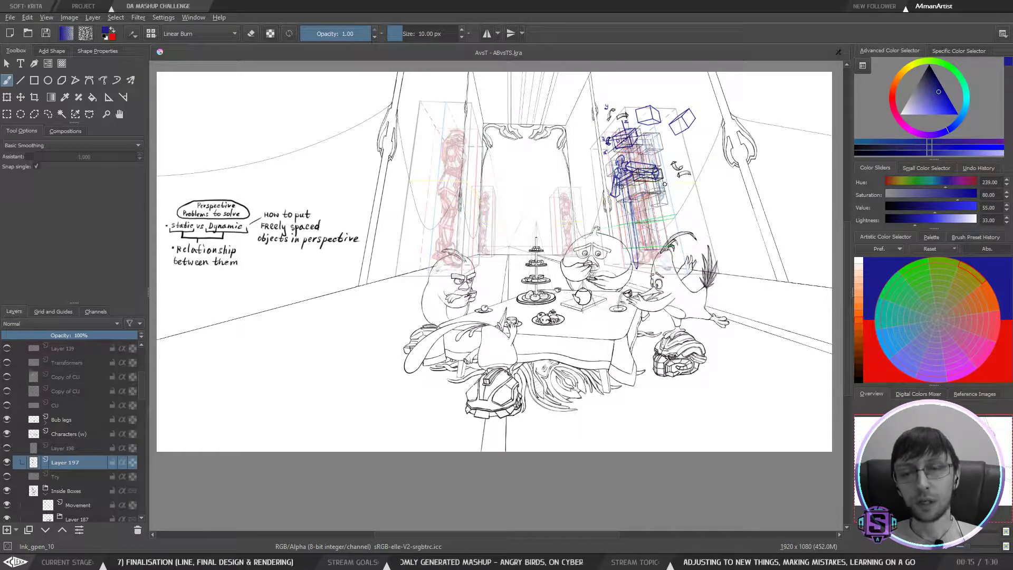
Step: Hide and show Layer 197 to compare the blue boxes with the right statue's construction underneath
key(ctrl+plus)
key(ctrl+plus)
key(ctrl+plus)
mouse_move(805, 110)
mouse_down()
mouse_move(496, 344)
mouse_move(513, 344)
mouse_up()
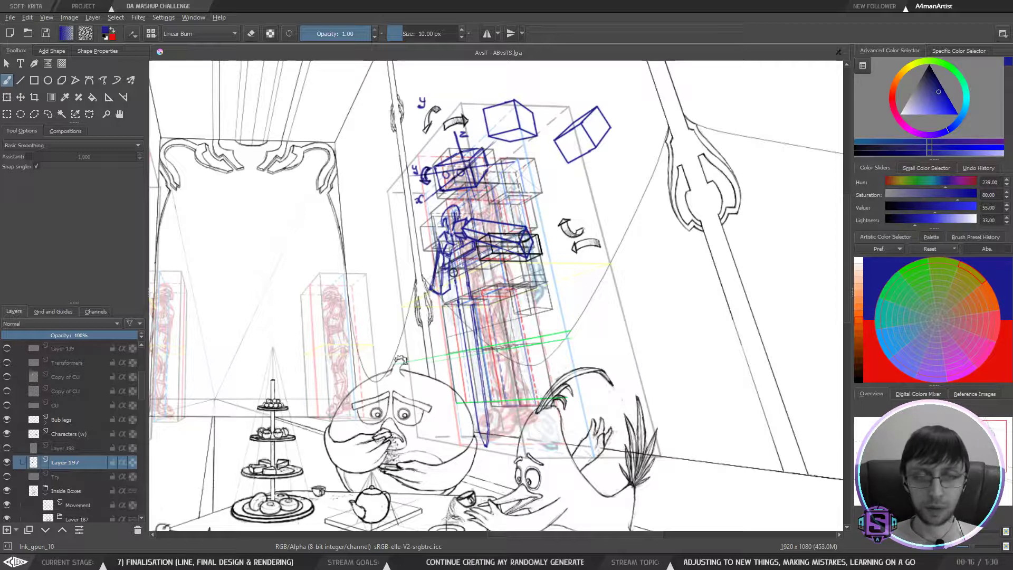
click(7, 462)
click(7, 462)
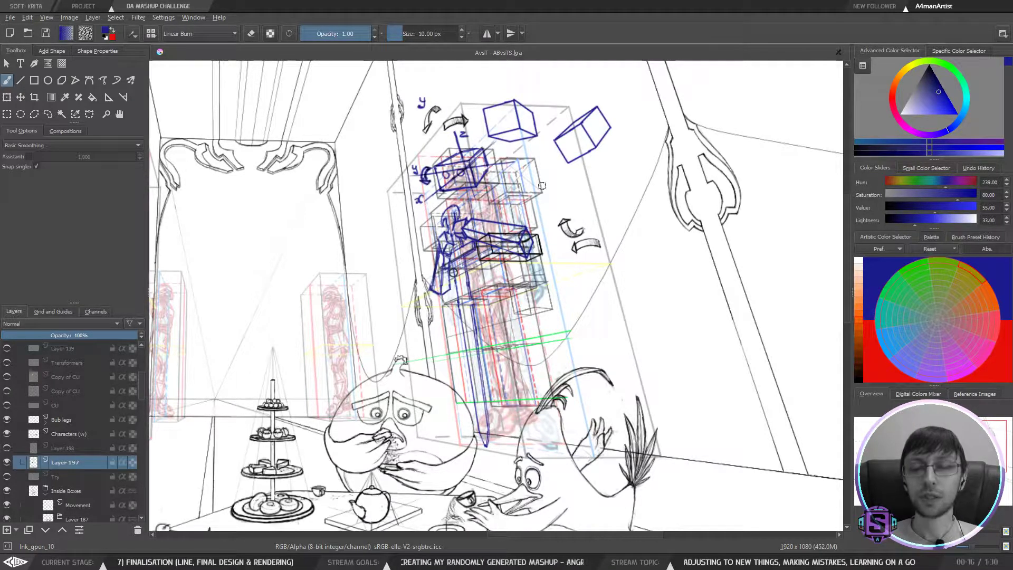
Step: Examine the right statue's arm box, sword and rotation arrows close up and within the surrounding wall
mouse_move(518, 256)
mouse_down()
mouse_move(524, 286)
mouse_move(537, 271)
mouse_up()
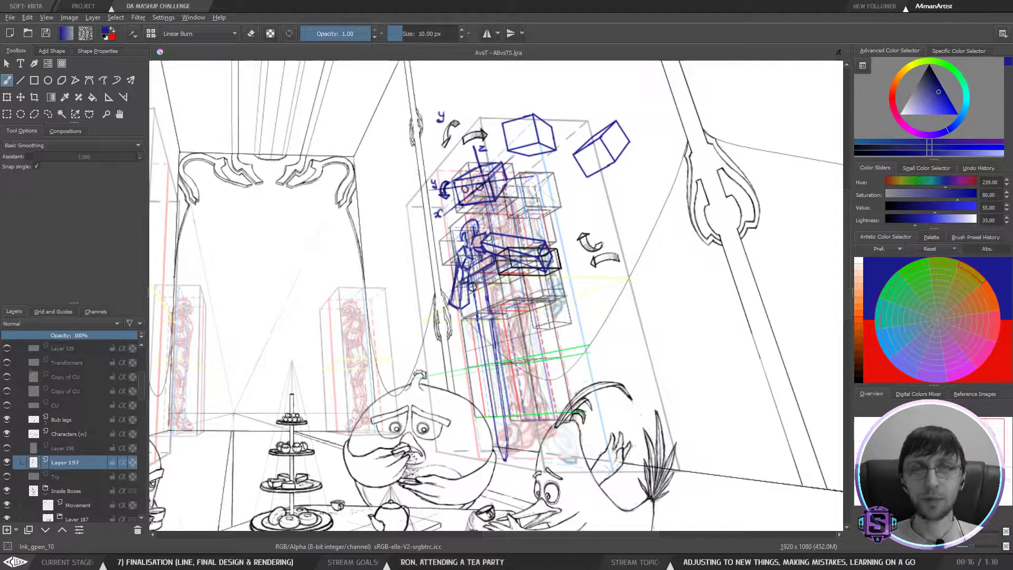
mouse_move(502, 342)
mouse_down()
mouse_move(480, 304)
mouse_move(490, 284)
mouse_up()
key(plus)
key(plus)
key(minus)
key(minus)
key(plus)
key(plus)
drag(468, 206, 454, 295)
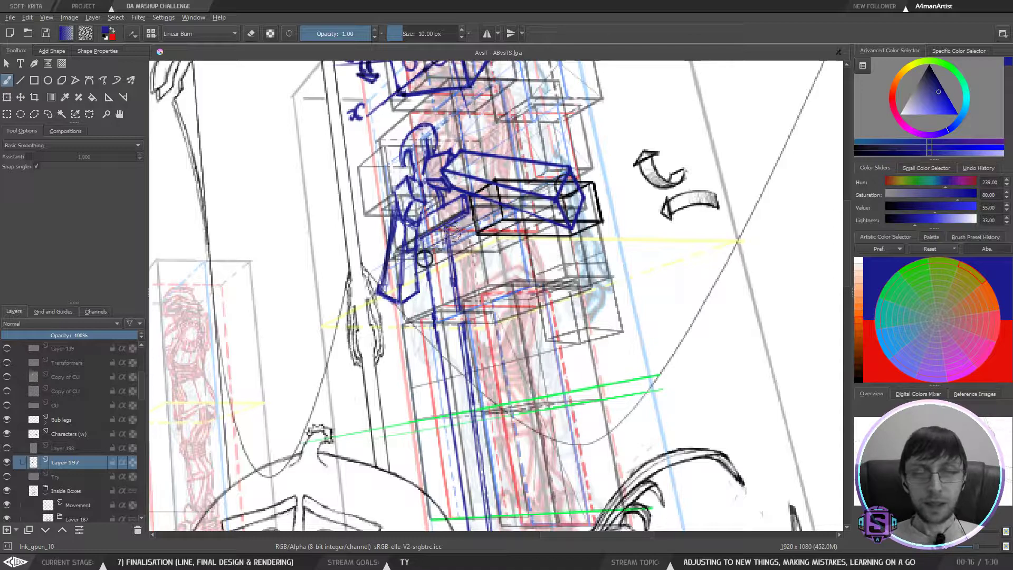
key(minus)
key(minus)
key(m)
key(m)
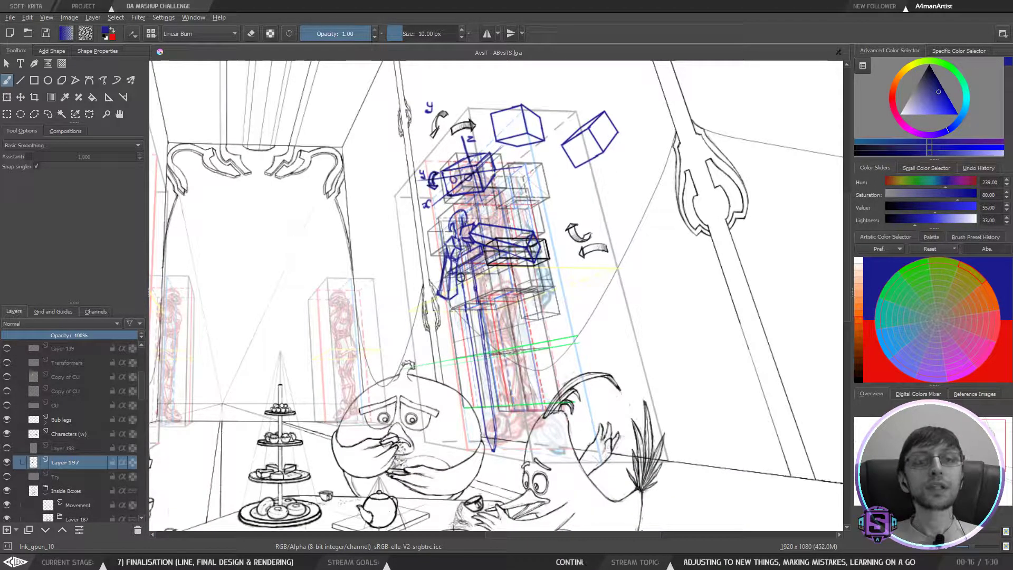
Step: Switch to Blender and orbit around the sword-holding mannequin to examine its pose from different angles
key(alt+Tab)
drag(536, 201, 569, 202)
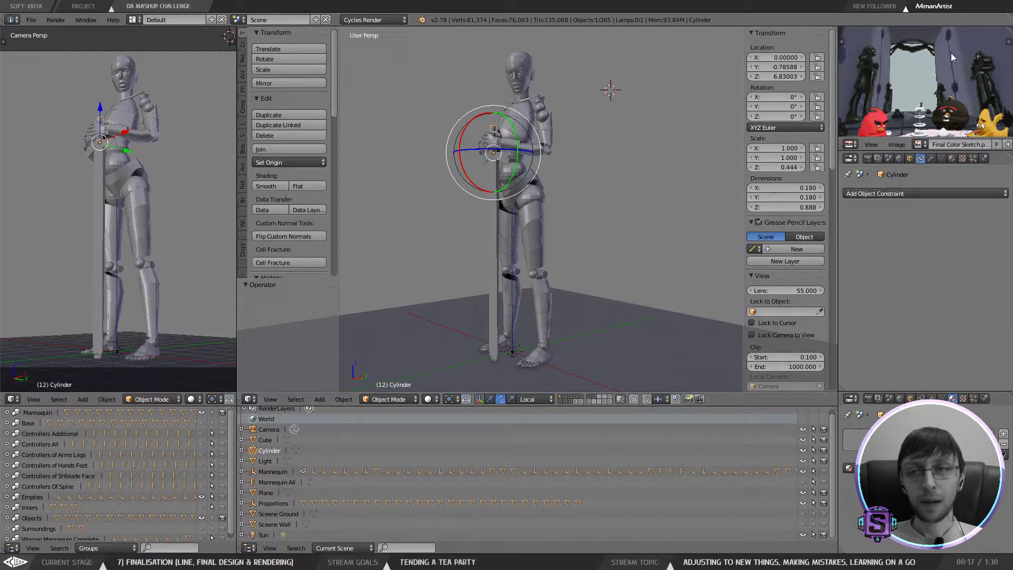
mouse_move(417, 204)
mouse_down()
mouse_move(457, 201)
mouse_move(420, 197)
mouse_up()
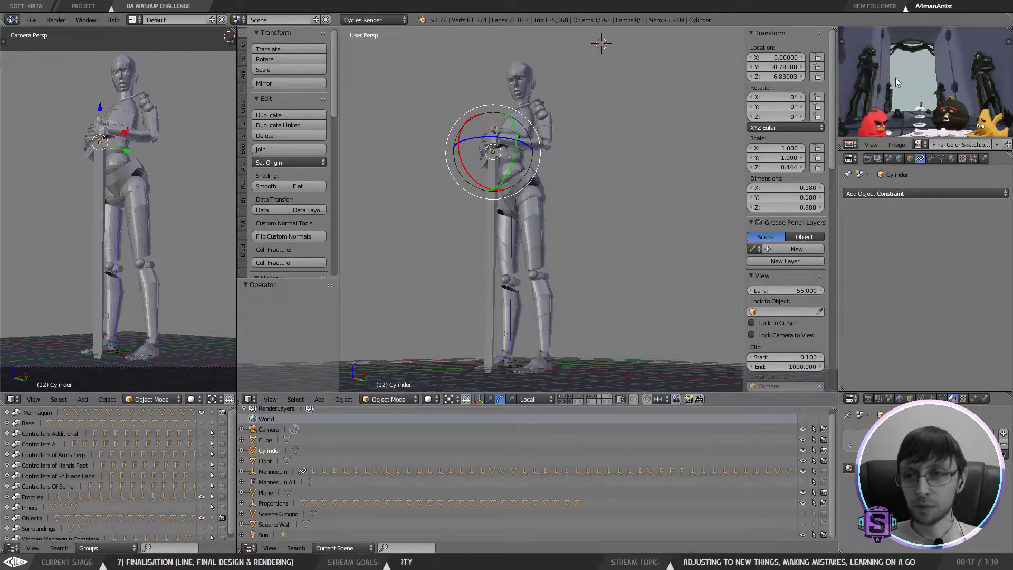
drag(584, 244, 594, 264)
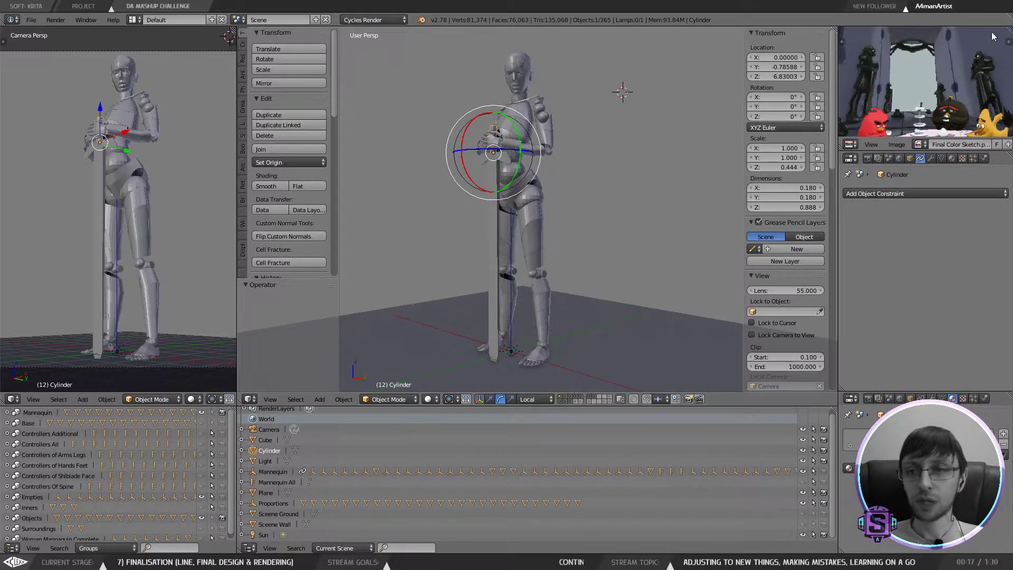
Step: Return to Krita and examine the right statue's head and arm boxes in relation to the hall's perspective
click(951, 6)
scroll(480, 255, down, 2)
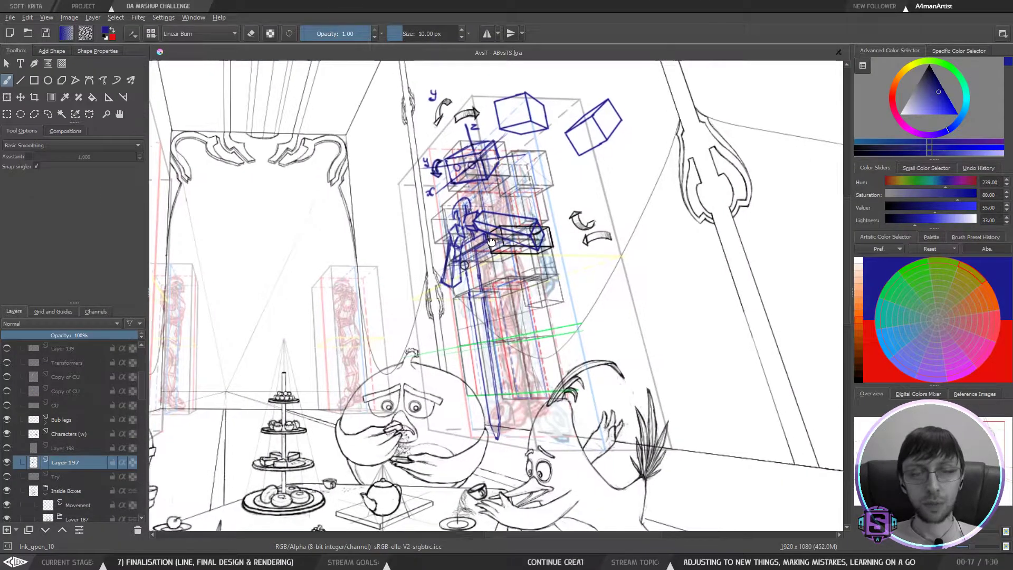
scroll(518, 256, up, 3)
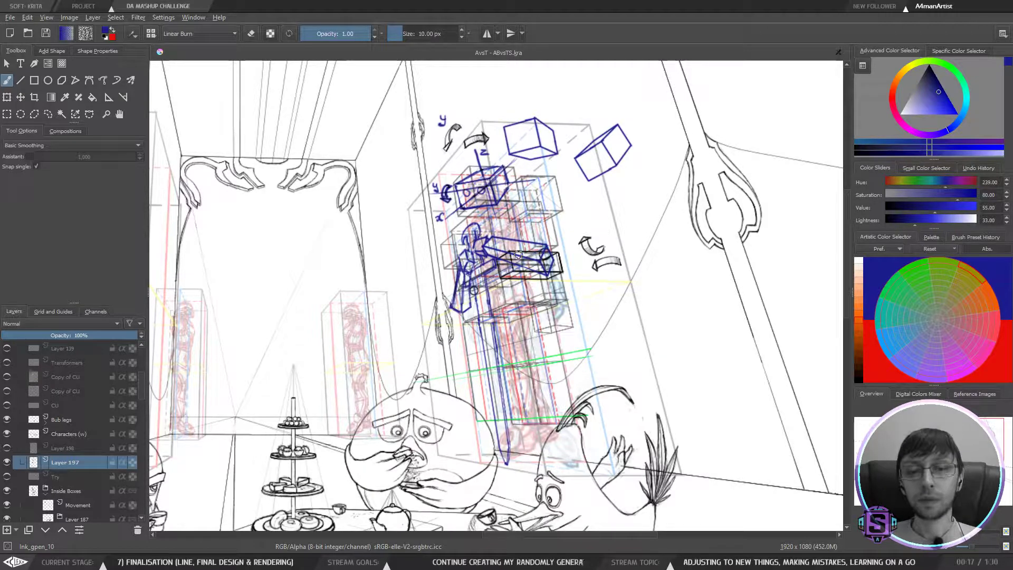
scroll(518, 255, down, 2)
scroll(485, 245, up, 2)
drag(499, 248, 502, 239)
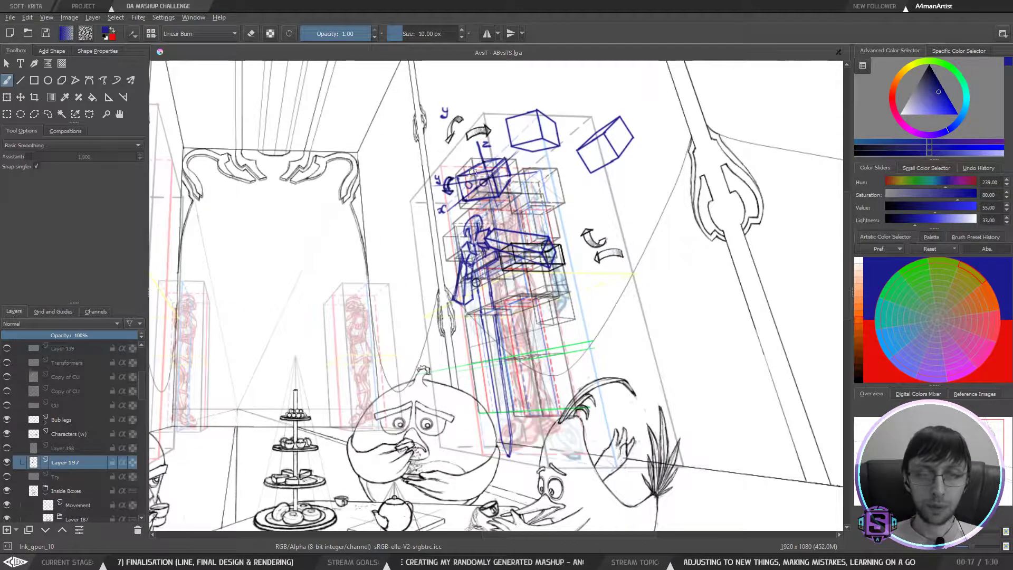
mouse_move(469, 191)
mouse_down()
mouse_move(575, 199)
mouse_move(431, 243)
mouse_move(505, 166)
mouse_up()
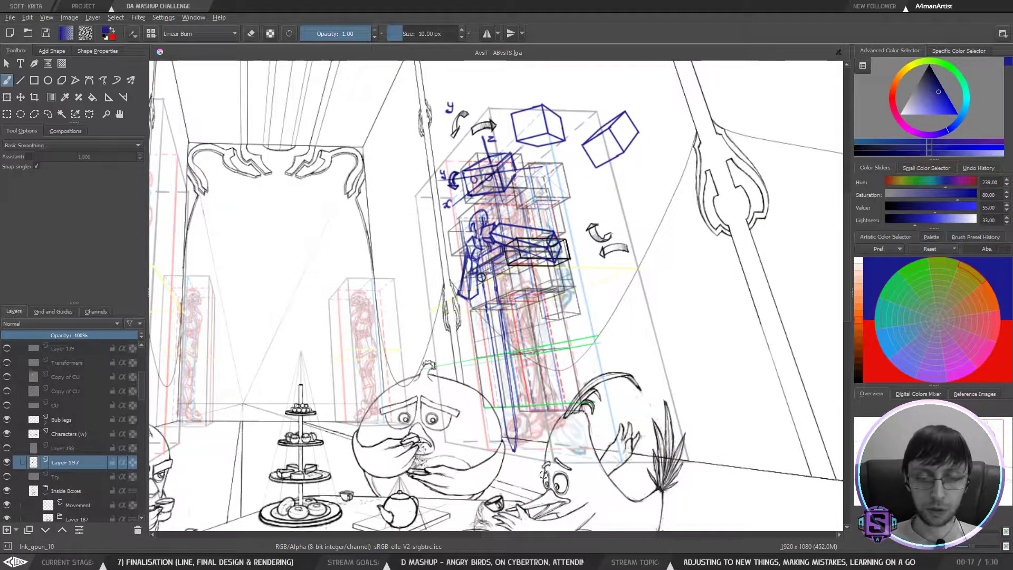
drag(554, 430, 620, 406)
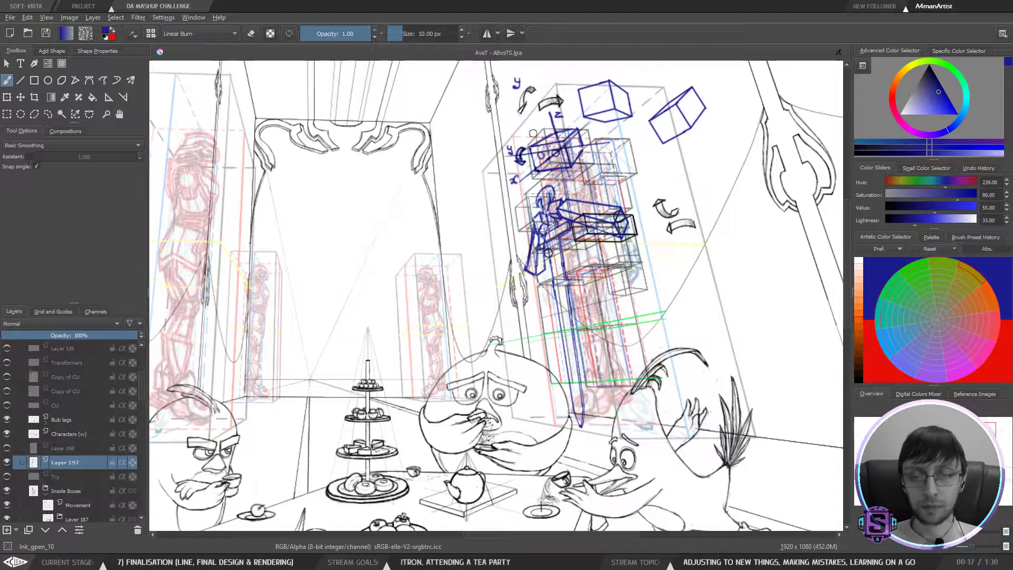
key(ctrl+minus)
key(ctrl+minus)
key(ctrl+plus)
key(ctrl+plus)
drag(557, 225, 511, 259)
key(ctrl+plus)
key(ctrl+plus)
key(ctrl+minus)
key(ctrl+minus)
drag(570, 236, 557, 247)
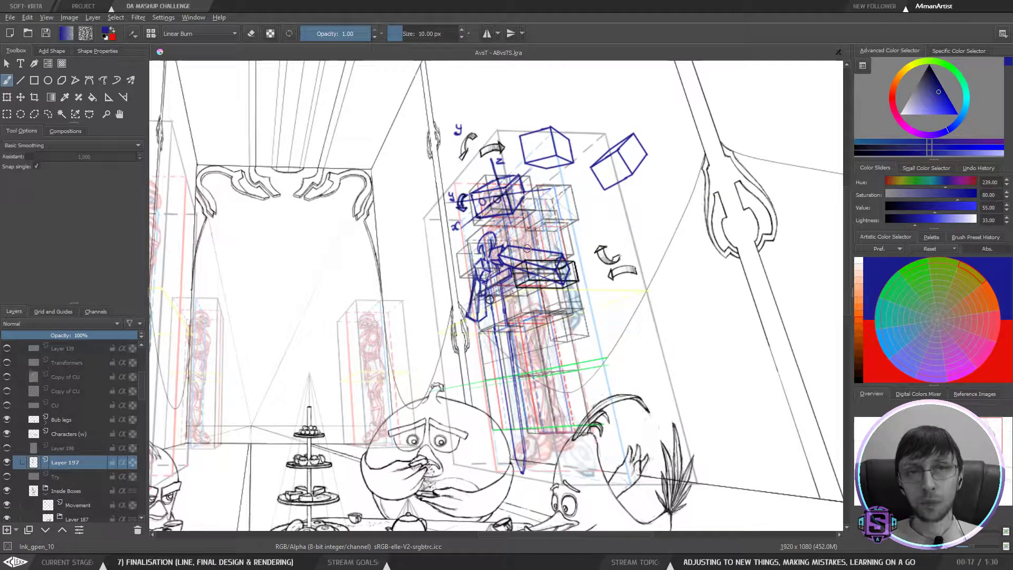
drag(525, 279, 515, 284)
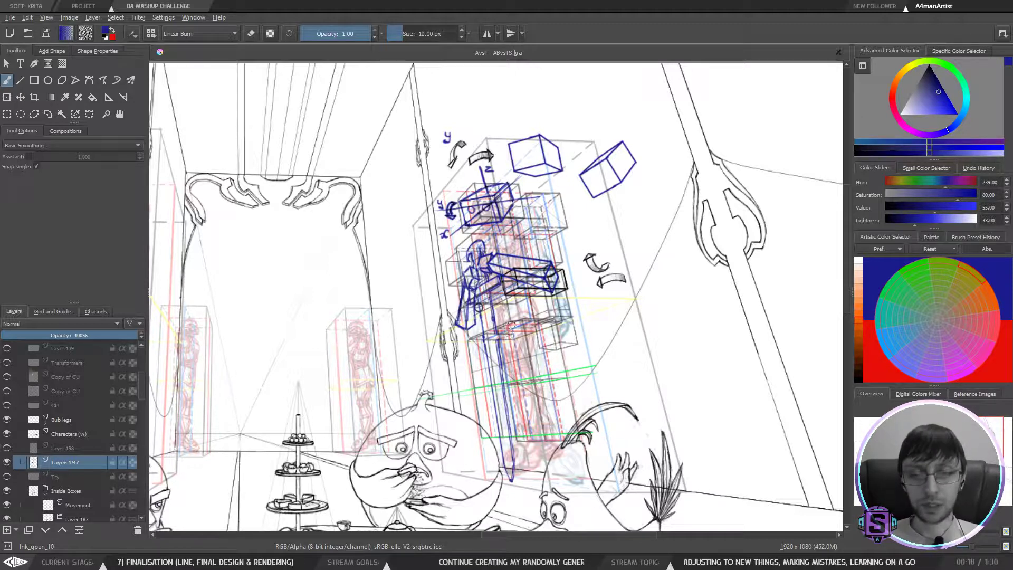
drag(534, 327, 529, 320)
Step: Examine the whole hall scene, comparing the right statue's boxes with the characters and objects around the table
key(minus)
key(minus)
mouse_move(514, 369)
mouse_down()
mouse_move(537, 338)
mouse_move(600, 295)
mouse_move(649, 308)
mouse_move(655, 263)
mouse_move(630, 256)
mouse_move(625, 281)
mouse_up()
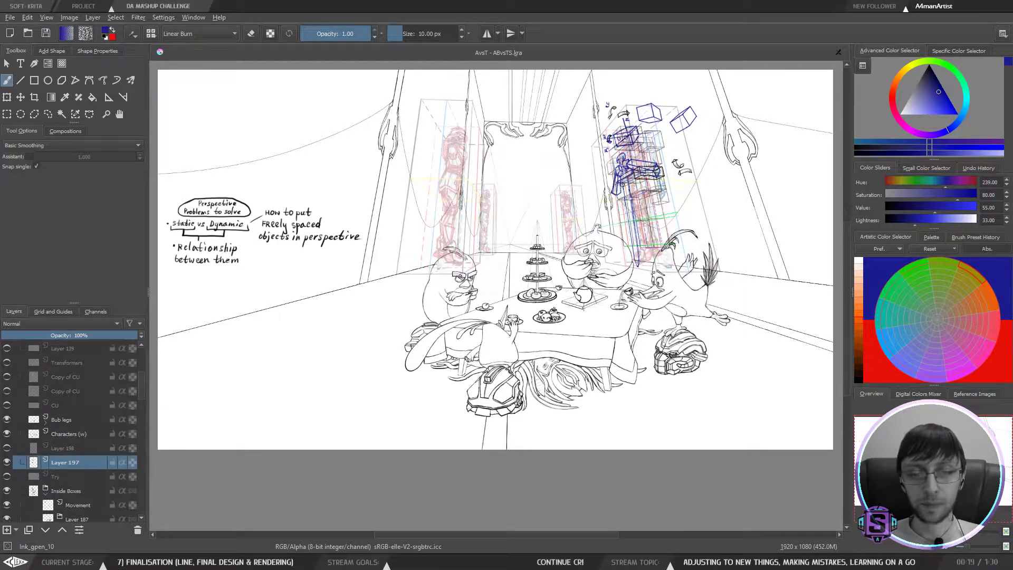
key(ctrl+plus)
key(ctrl+plus)
key(ctrl+plus)
drag(739, 151, 518, 301)
mouse_move(590, 245)
mouse_down()
mouse_move(569, 324)
mouse_move(614, 222)
mouse_move(598, 181)
mouse_up()
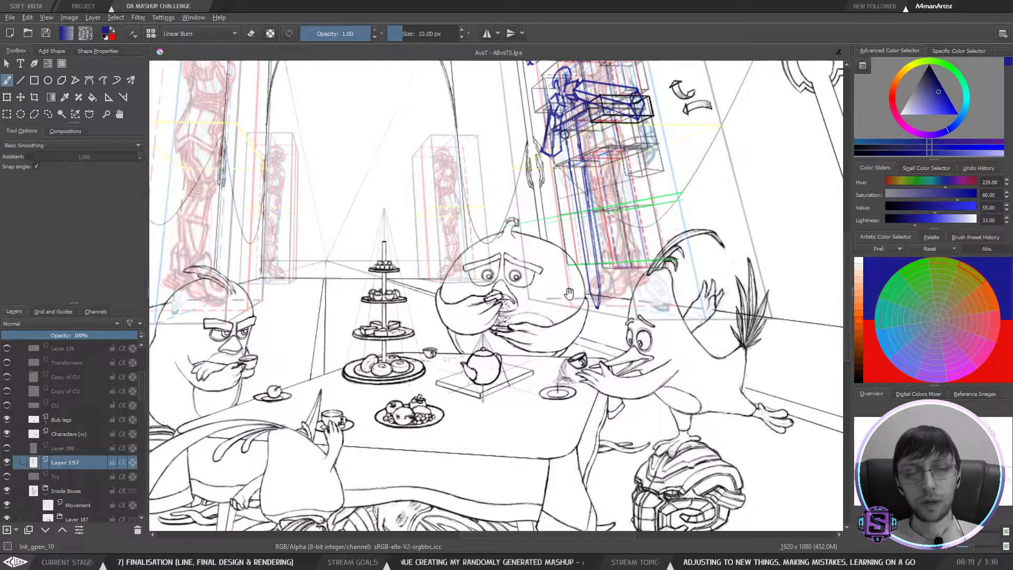
drag(601, 404, 604, 283)
drag(711, 278, 713, 280)
scroll(698, 246, down, 3)
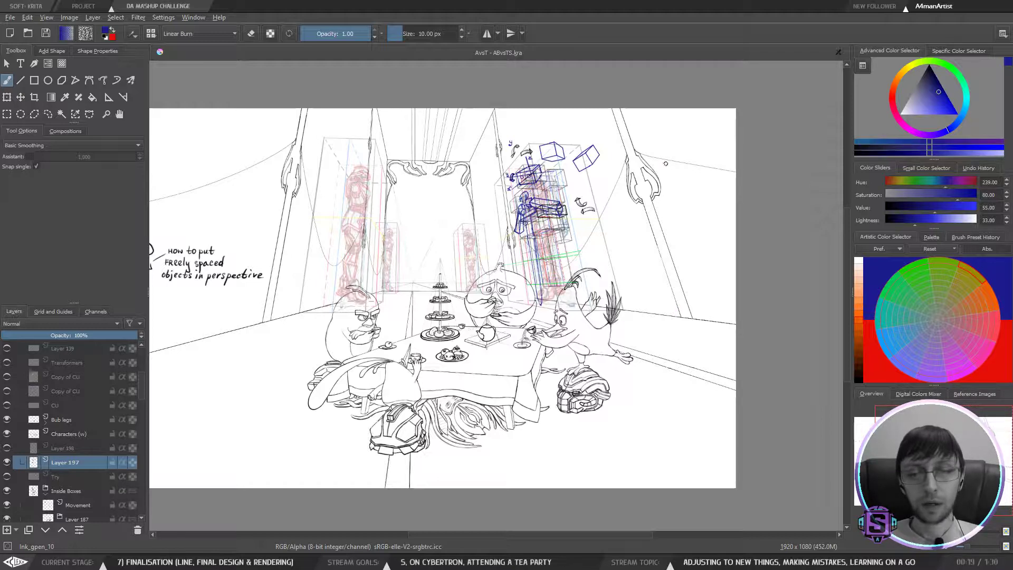
scroll(604, 197, up, 4)
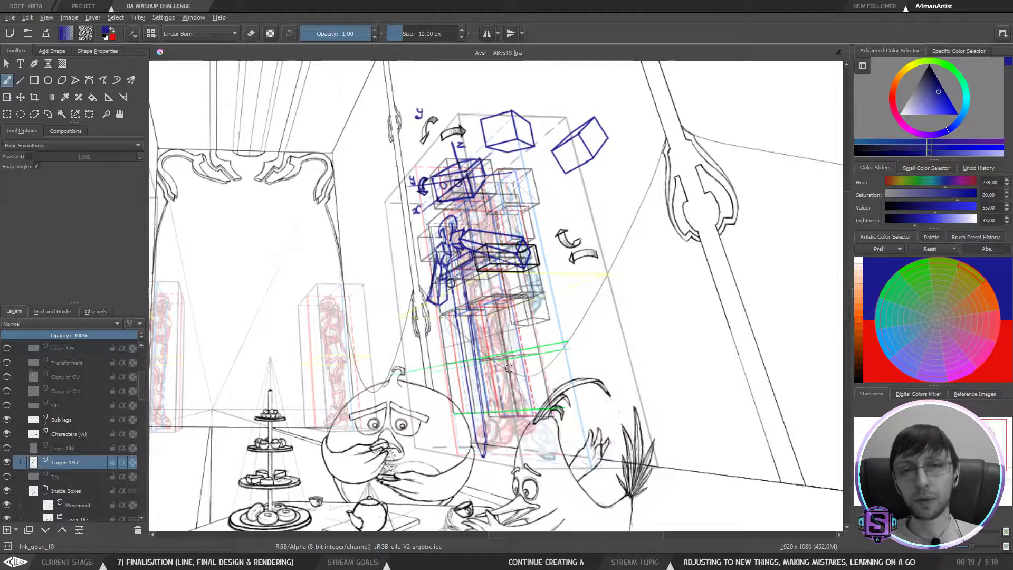
key(minus)
key(minus)
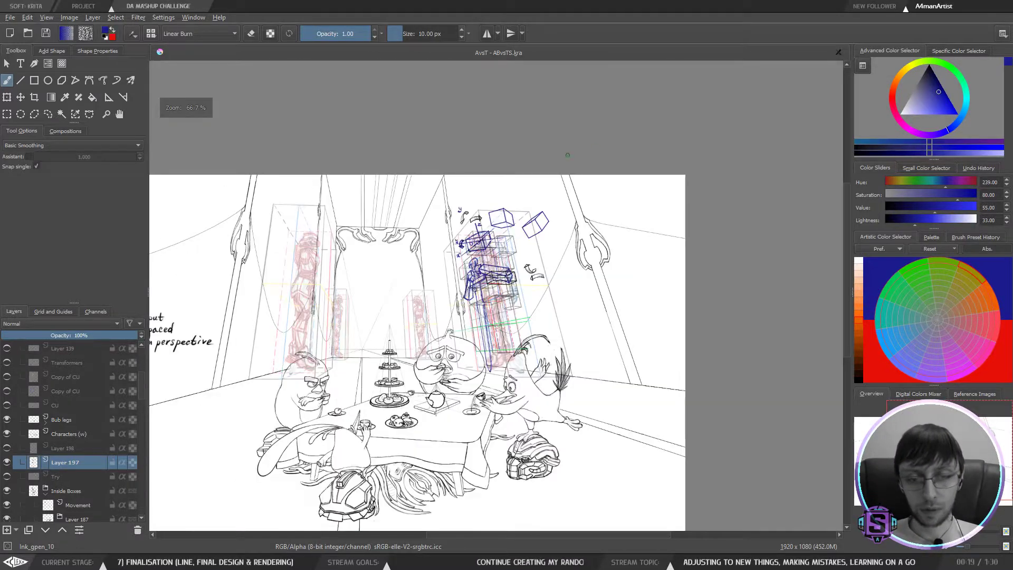
drag(562, 306, 715, 200)
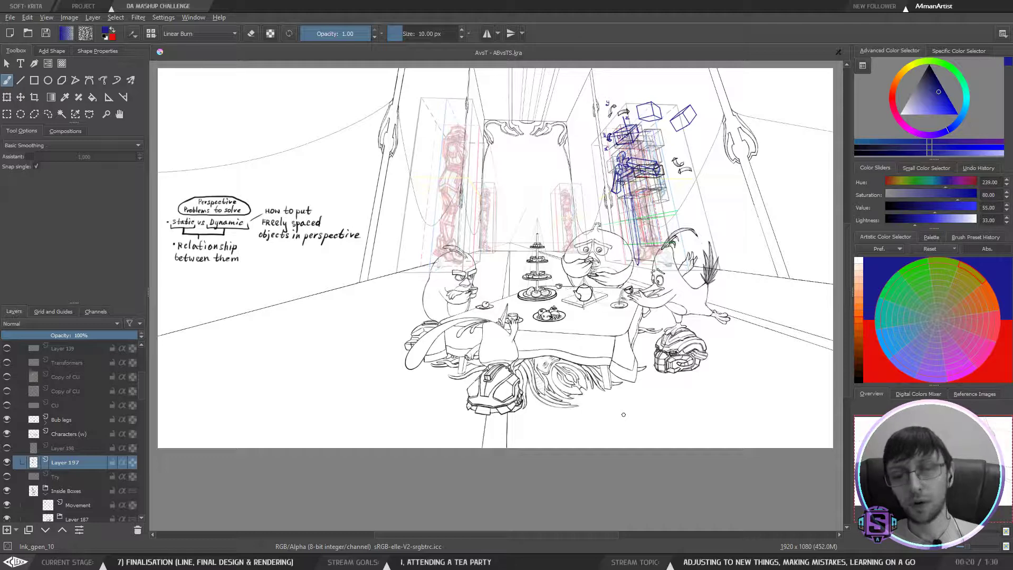
scroll(667, 158, down, 3)
scroll(666, 158, up, 3)
drag(624, 293, 631, 273)
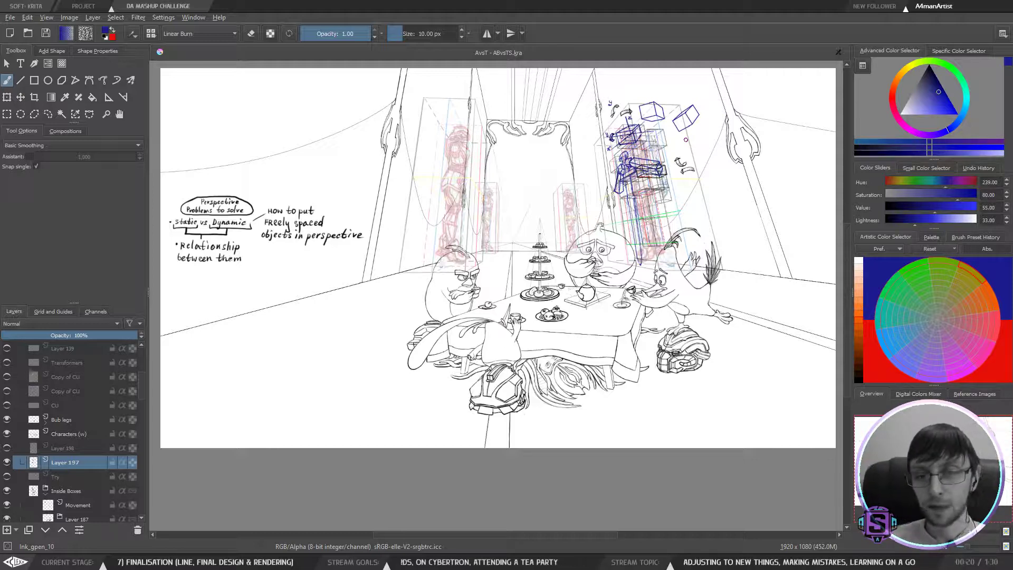
Step: Examine the right statue's rotated blue boxes and rotation arrows close up and against the full hall
key(ctrl+plus)
key(ctrl+plus)
key(ctrl+minus)
key(ctrl+minus)
mouse_move(651, 310)
mouse_down()
mouse_move(630, 309)
mouse_move(656, 312)
mouse_up()
key(ctrl+plus)
key(ctrl+plus)
mouse_move(839, 161)
mouse_down()
mouse_move(659, 277)
mouse_move(579, 385)
mouse_up()
drag(585, 309, 610, 304)
drag(685, 310, 698, 312)
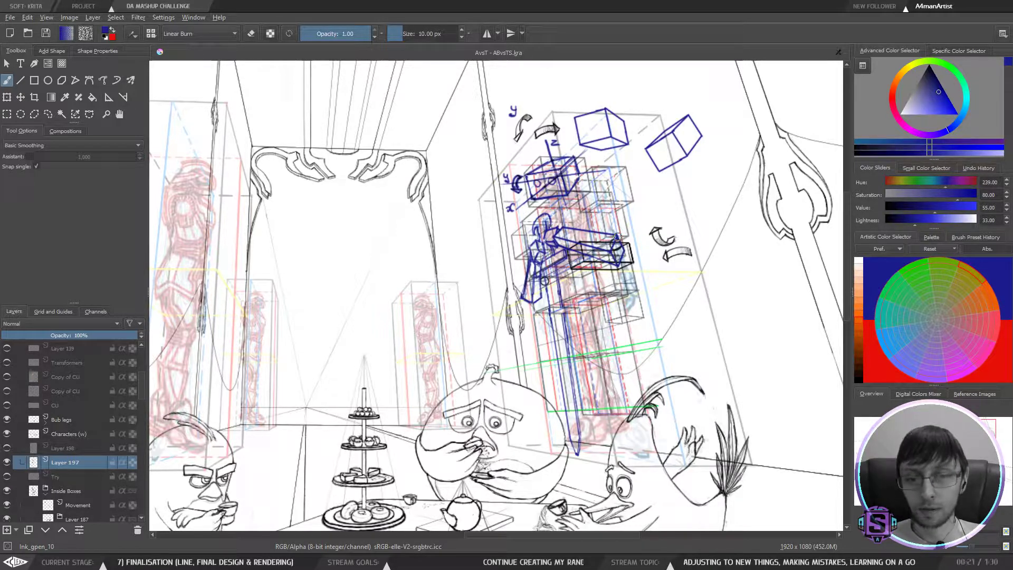
key(minus)
key(minus)
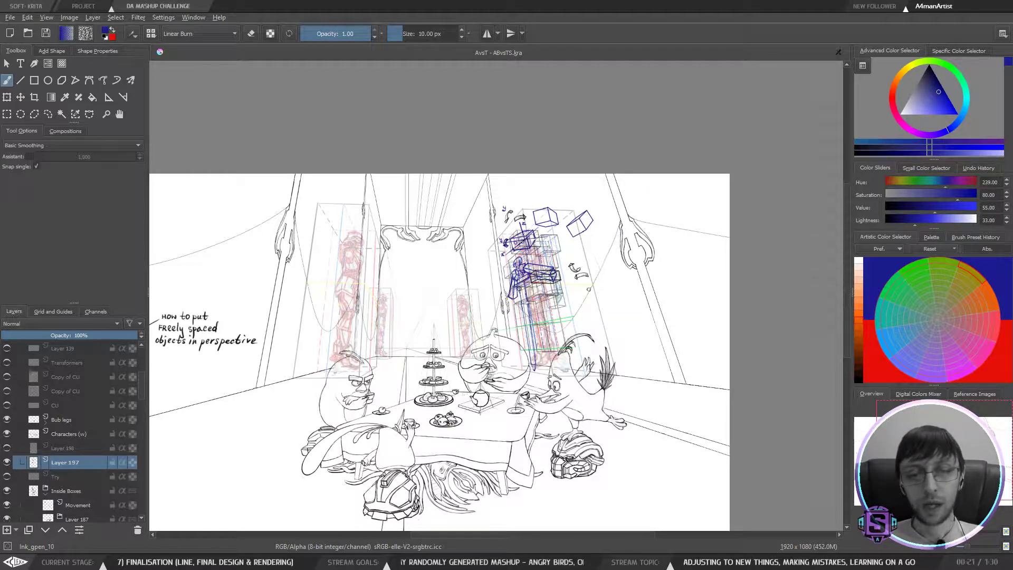
mouse_move(589, 331)
mouse_down()
mouse_move(645, 235)
mouse_move(702, 234)
mouse_move(684, 239)
mouse_move(680, 255)
mouse_up()
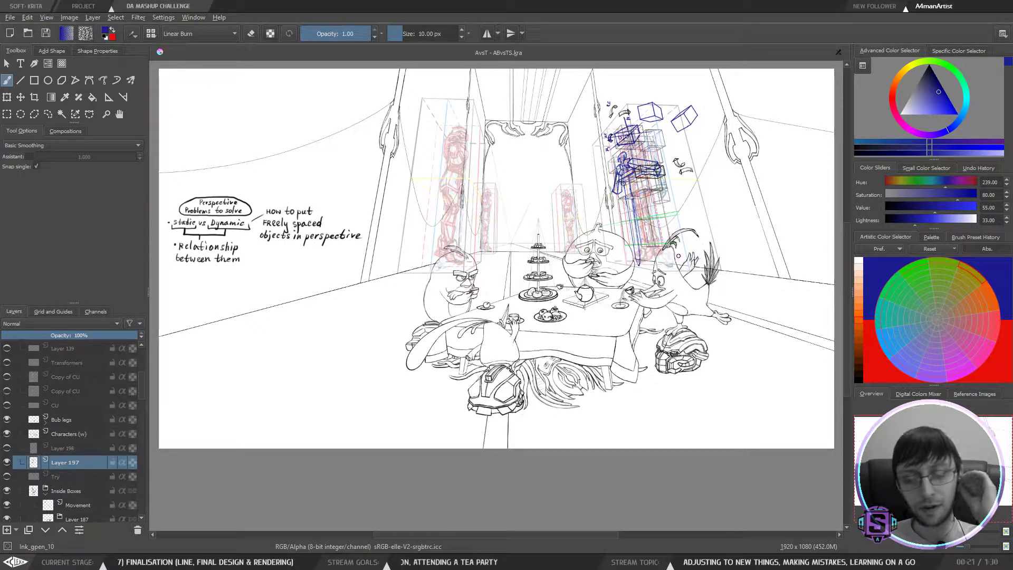
drag(691, 274, 685, 274)
drag(694, 271, 695, 271)
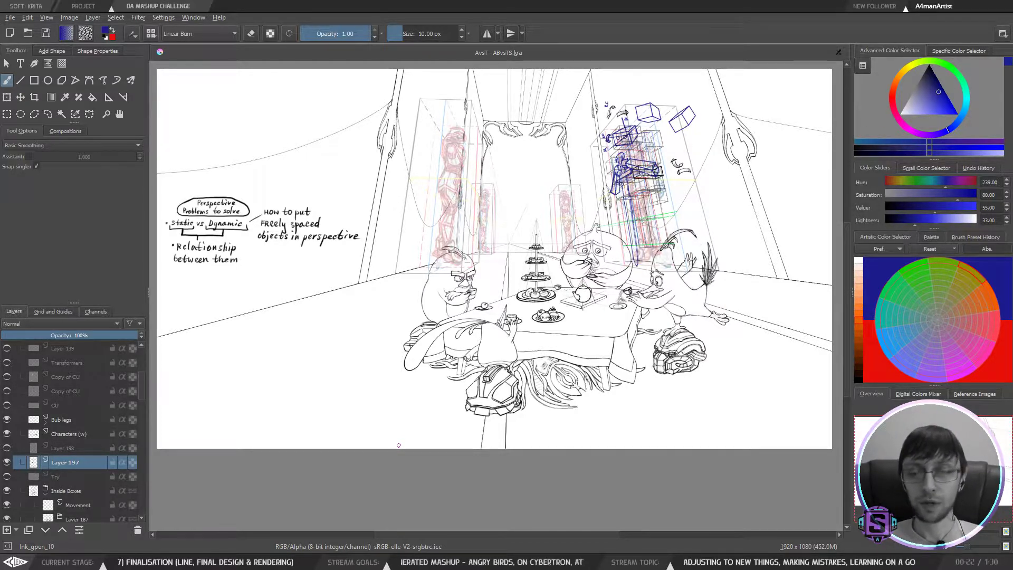
Step: Compare the right statue's blue pose sketch with the underlying perspective boxes, alternating between close-up and whole-scene views
key(ctrl+plus)
key(ctrl+plus)
mouse_move(798, 70)
mouse_down()
mouse_move(506, 248)
mouse_move(552, 270)
mouse_up()
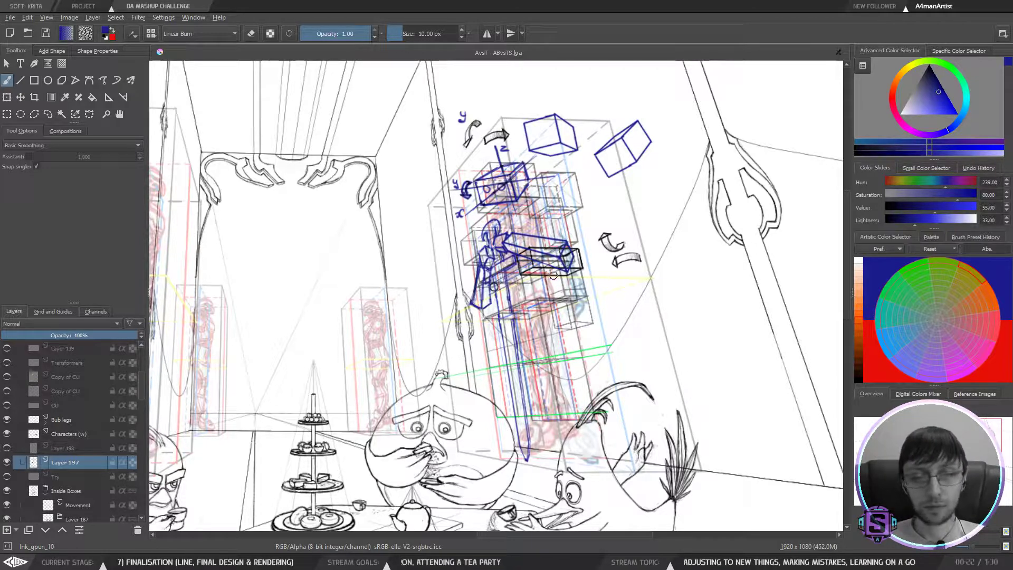
key(minus)
mouse_move(522, 369)
mouse_down()
mouse_move(619, 265)
mouse_move(593, 309)
mouse_move(586, 287)
mouse_move(622, 271)
mouse_move(588, 268)
mouse_move(602, 255)
mouse_up()
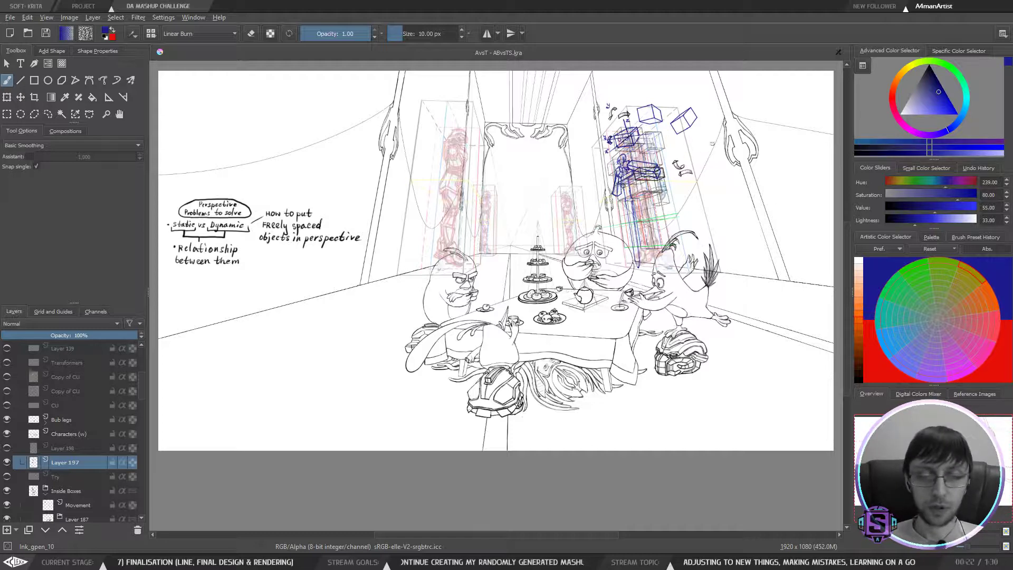
key(ctrl+plus)
key(ctrl+plus)
drag(743, 255, 621, 283)
drag(750, 202, 554, 401)
mouse_move(591, 306)
mouse_down()
mouse_move(577, 353)
mouse_move(611, 311)
mouse_up()
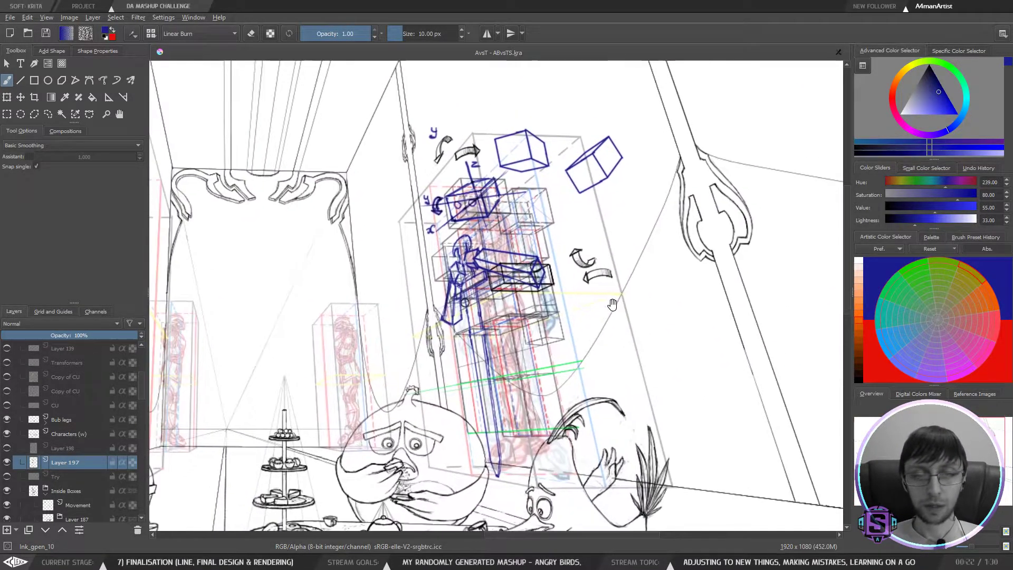
Step: Mirror the canvas view to check the whole hall composition, and restore the normal orientation
key(m)
key(ctrl+minus)
key(ctrl+minus)
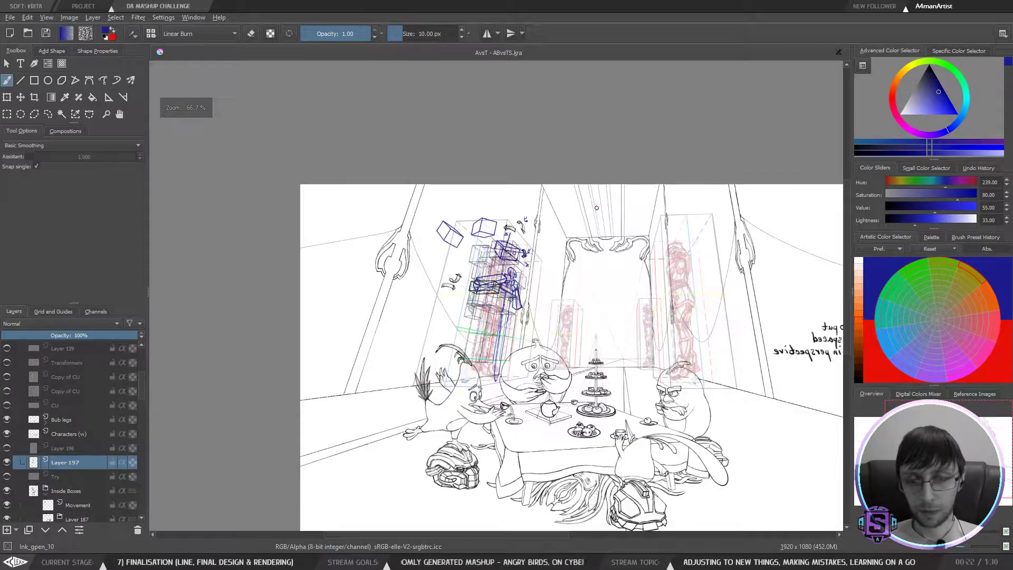
drag(552, 434, 415, 334)
drag(533, 340, 513, 341)
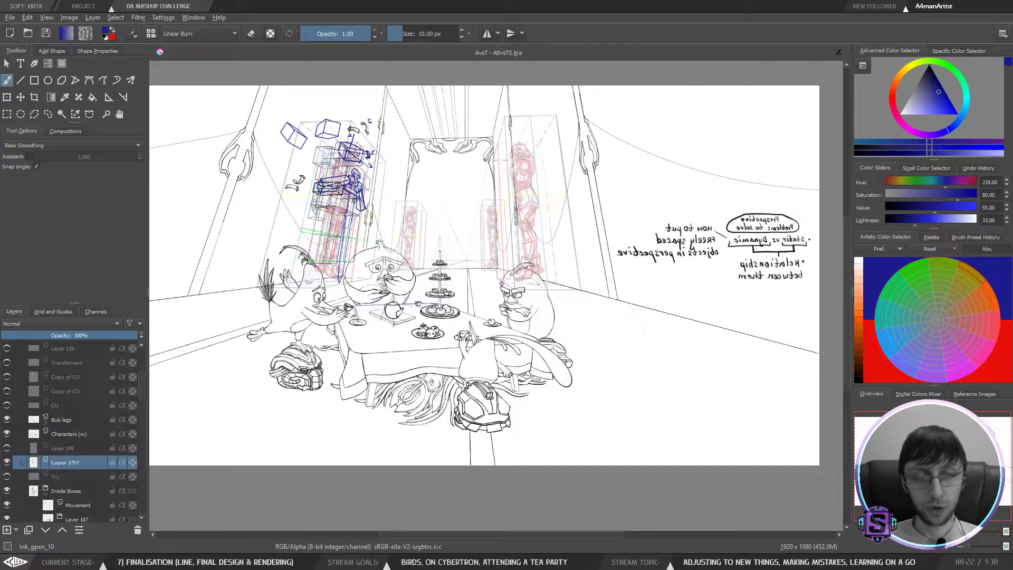
key(m)
Step: Hide Layer 197, which holds the blue pose sketch over the right statue
drag(651, 274, 582, 330)
key(ctrl+plus)
key(ctrl+plus)
drag(650, 228, 494, 334)
drag(499, 441, 519, 389)
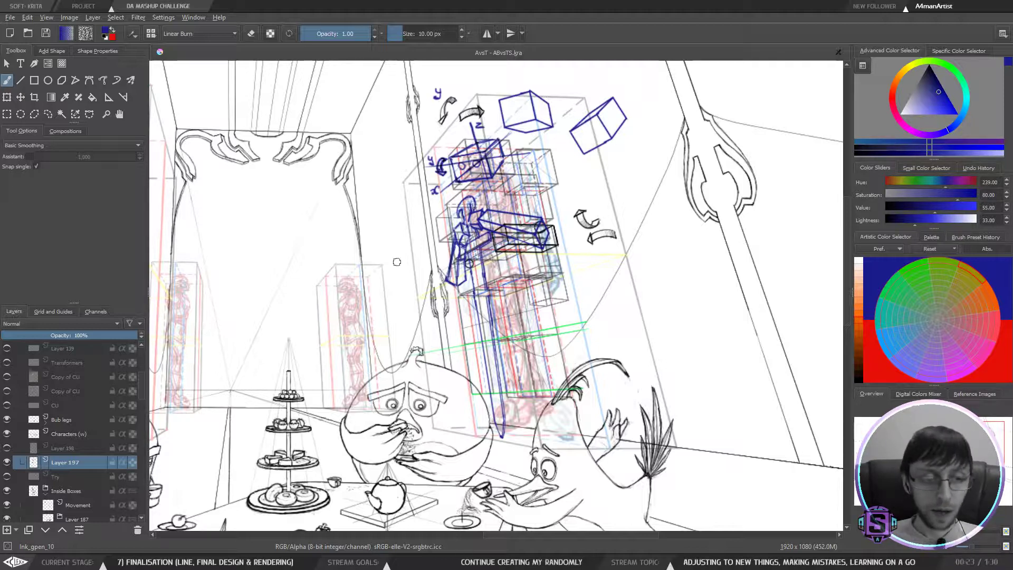
click(7, 463)
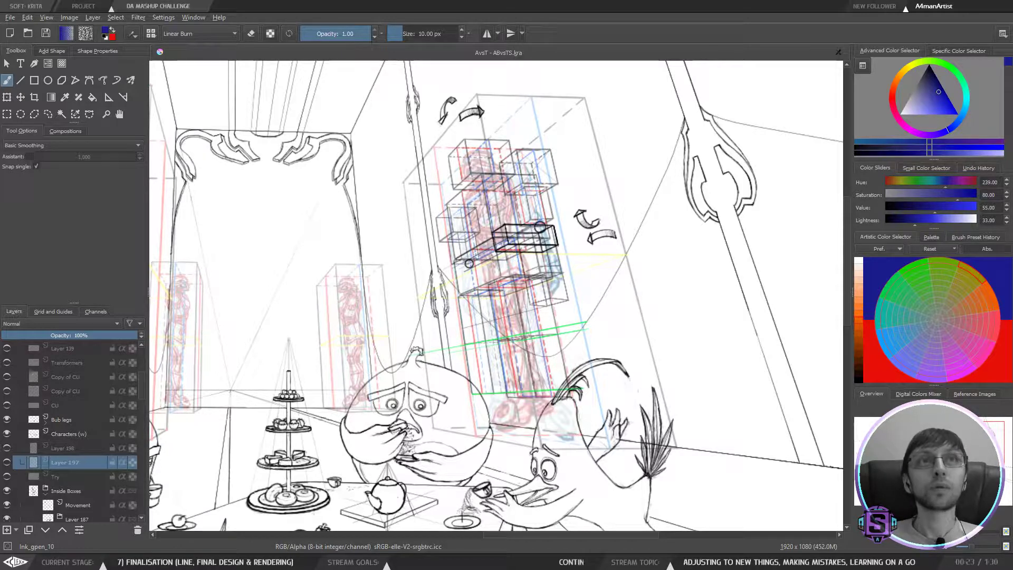
Step: Examine the right statue's black and grey perspective boxes in relation to its enclosing box and the wall
drag(543, 176, 567, 157)
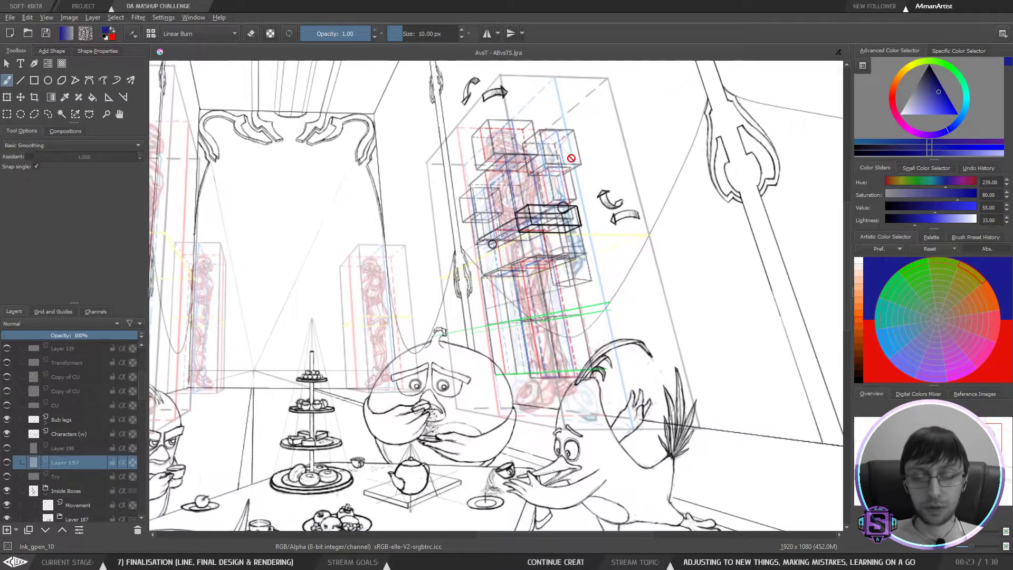
scroll(527, 280, down, 2)
scroll(529, 285, up, 2)
drag(549, 283, 520, 274)
drag(583, 238, 548, 301)
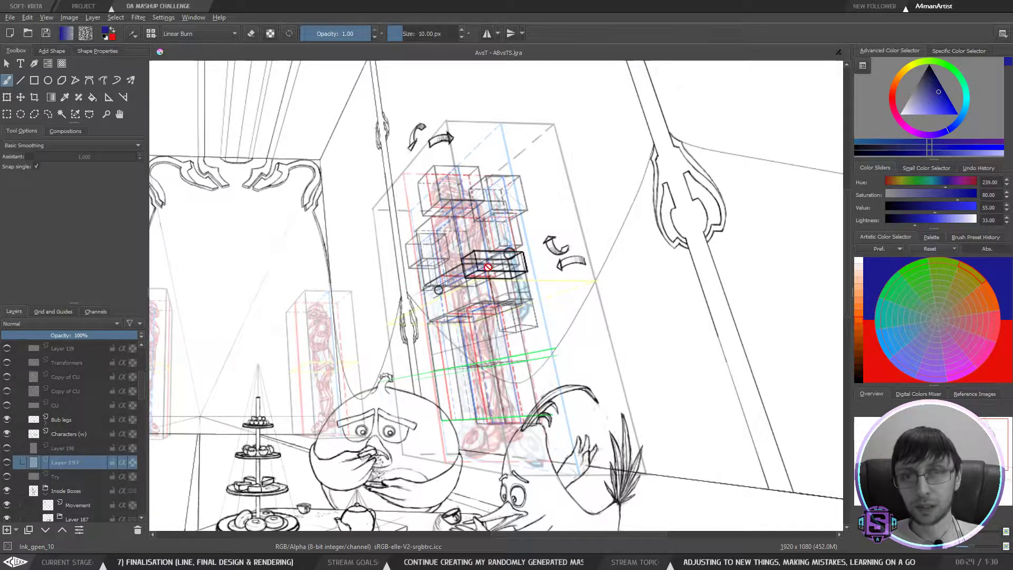
scroll(438, 248, down, 2)
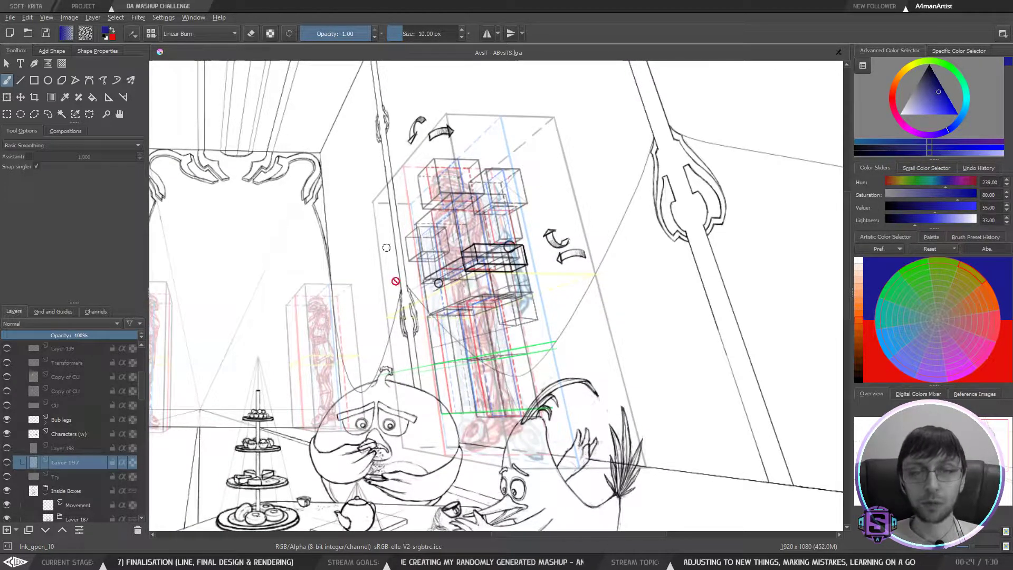
scroll(489, 309, down, 3)
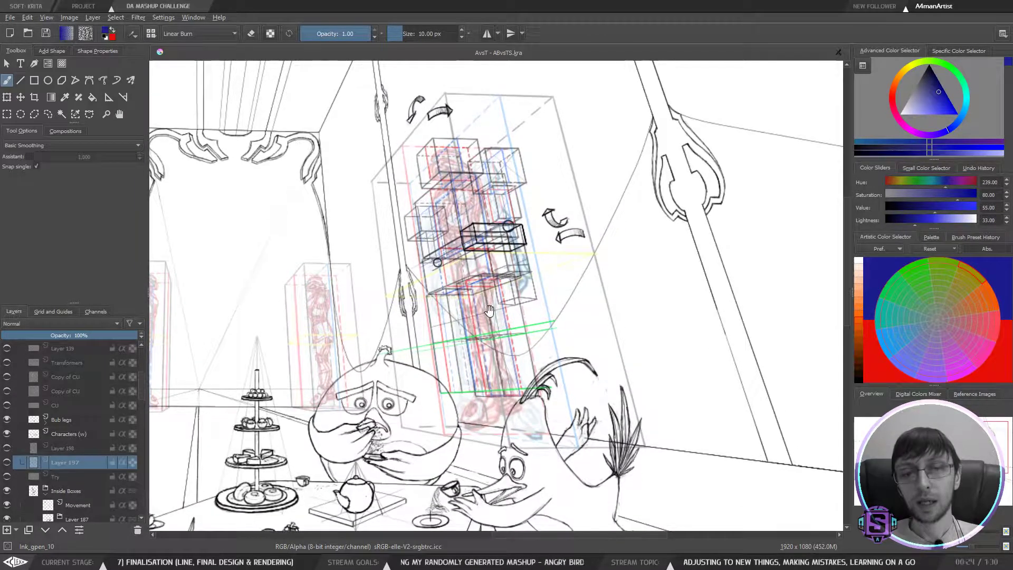
mouse_move(481, 303)
mouse_down()
mouse_move(484, 317)
mouse_move(491, 308)
mouse_up()
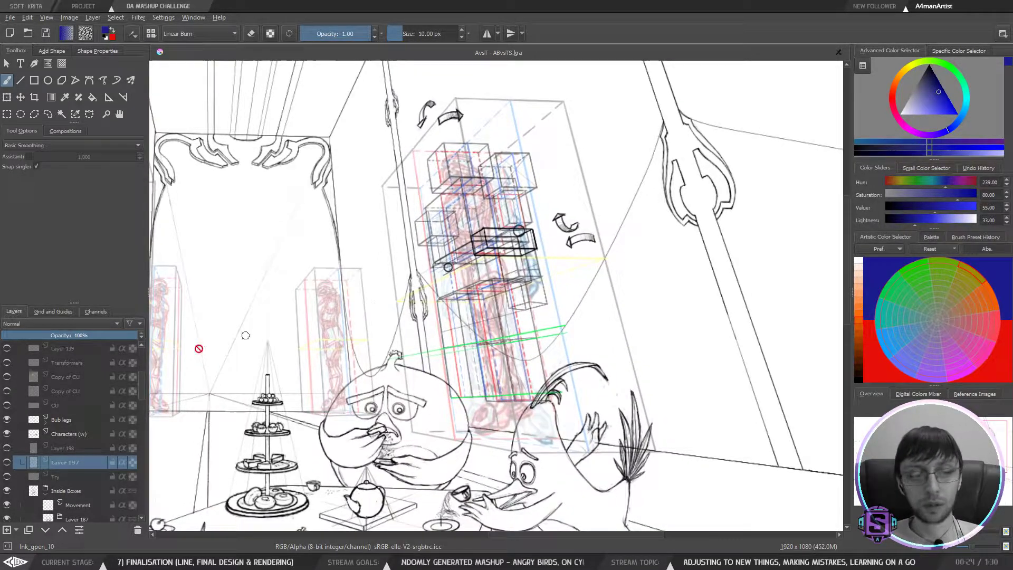
Step: Check the Characters (w) and Bub legs layers by toggling their visibility, and make Bub legs the active layer
click(49, 477)
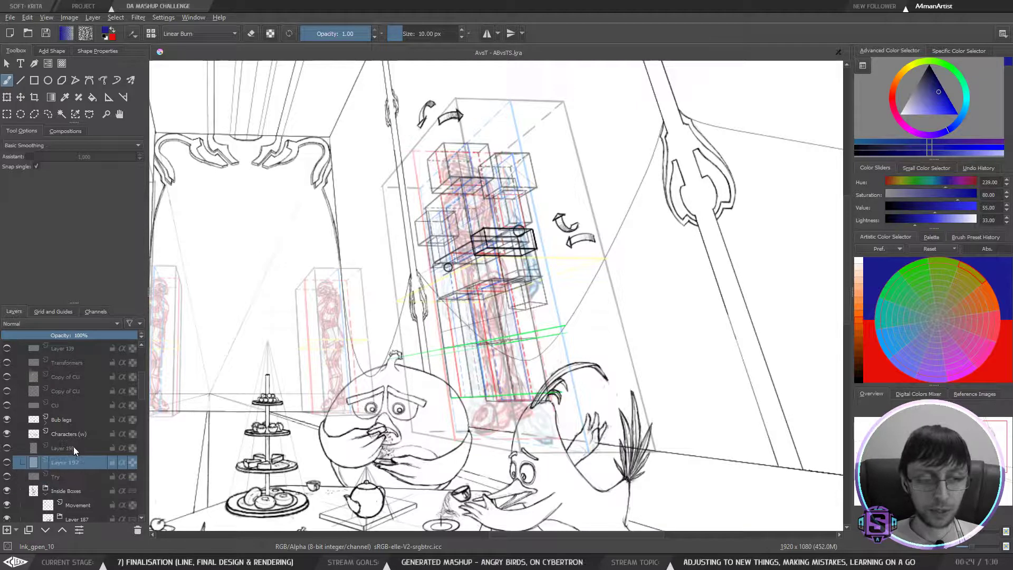
click(77, 431)
click(7, 434)
click(6, 433)
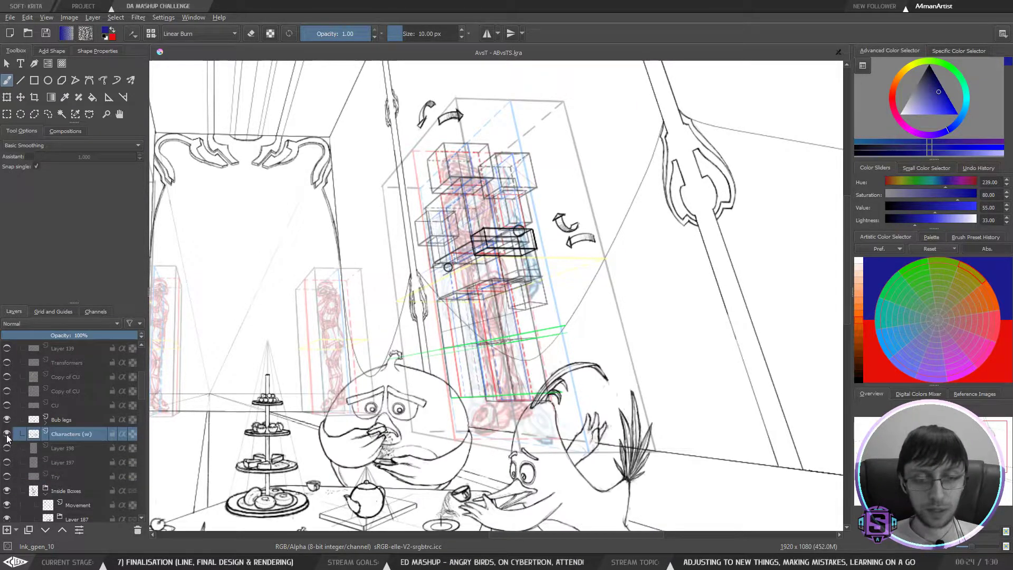
click(62, 419)
click(7, 420)
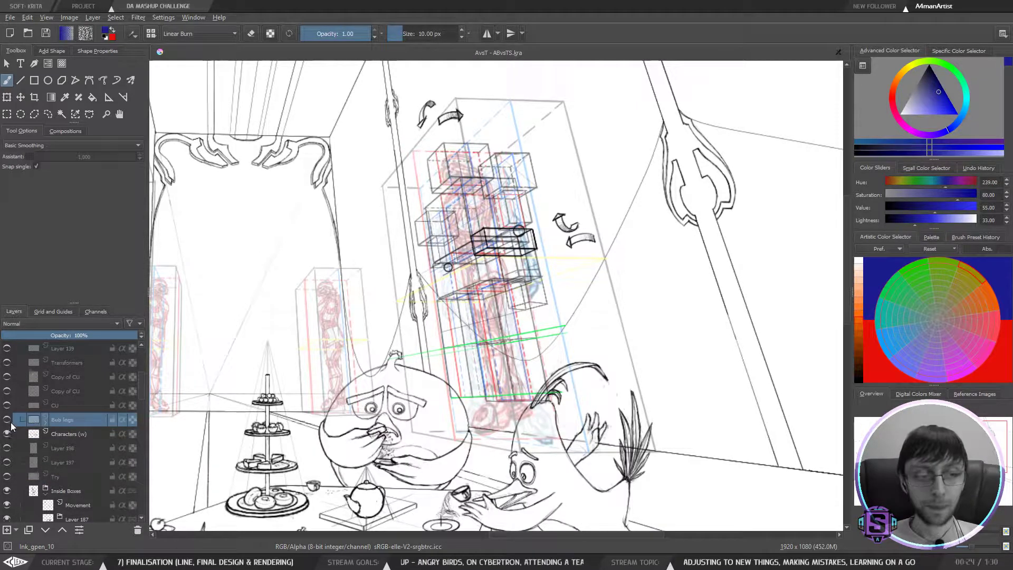
click(66, 434)
click(66, 420)
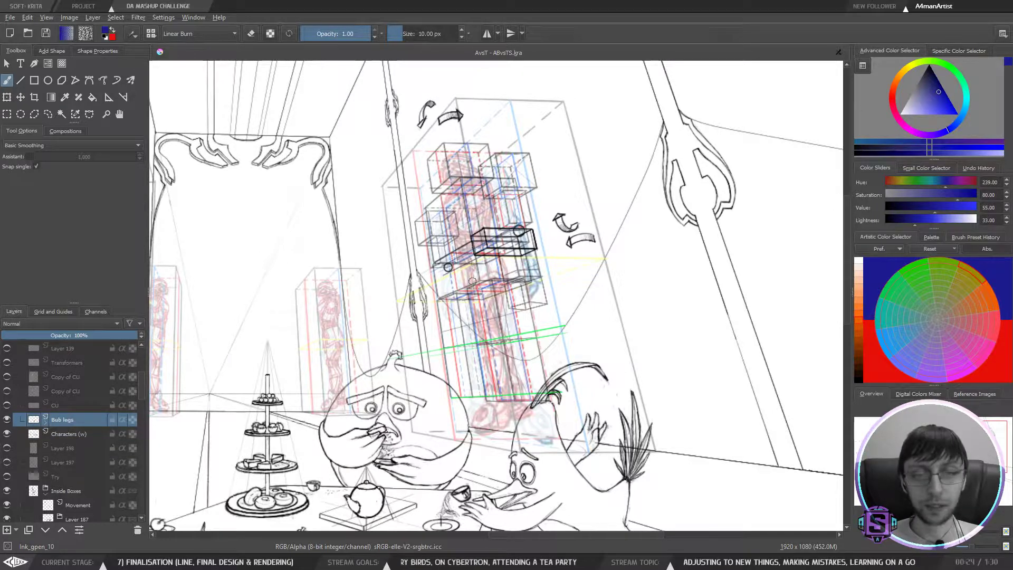
Step: Examine the right statue's stacked boxes up close and within the whole tea party scene
scroll(564, 258, down, 1)
scroll(563, 258, up, 1)
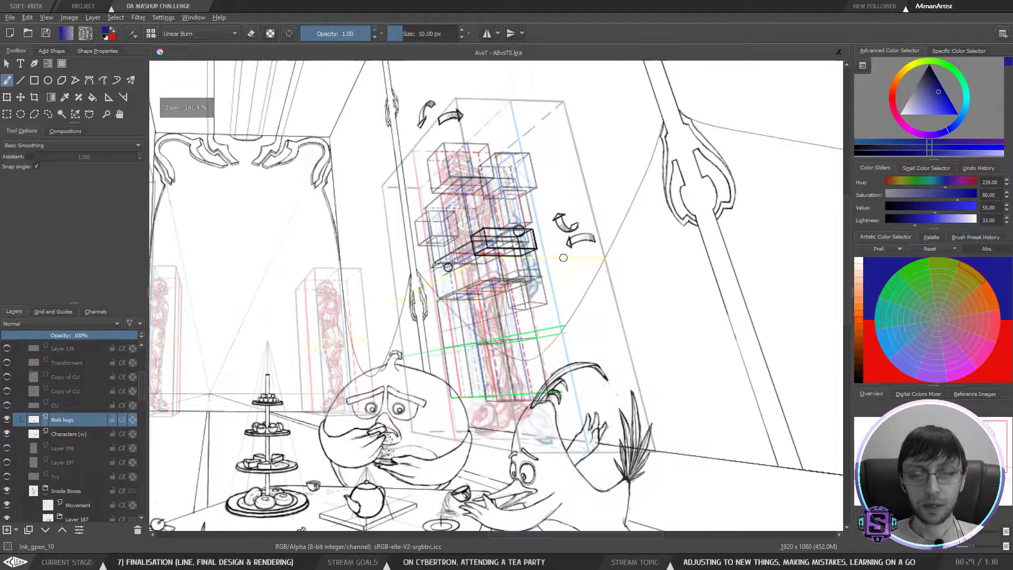
mouse_move(552, 299)
mouse_down()
mouse_move(563, 282)
mouse_move(531, 272)
mouse_up()
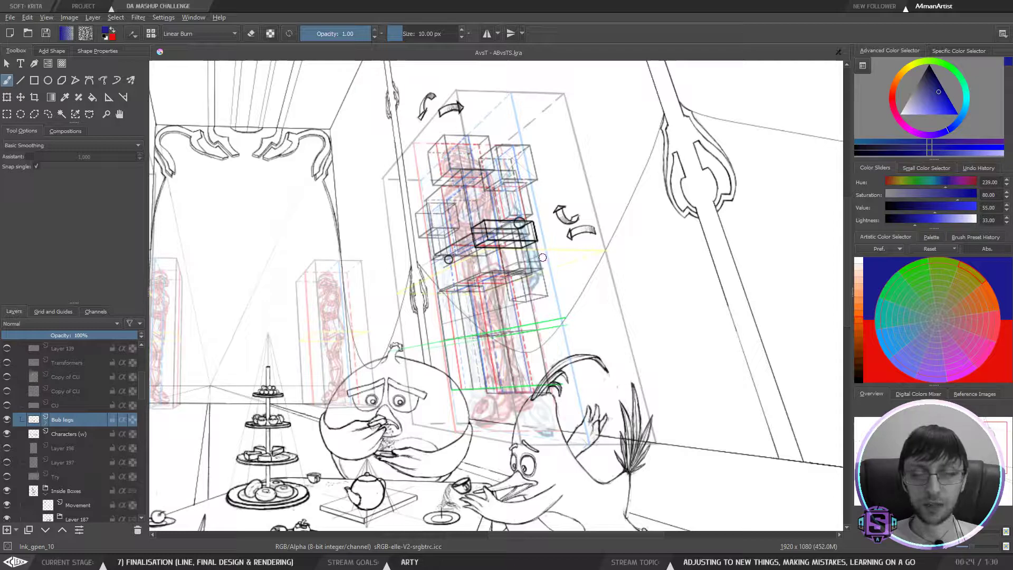
drag(546, 258, 530, 258)
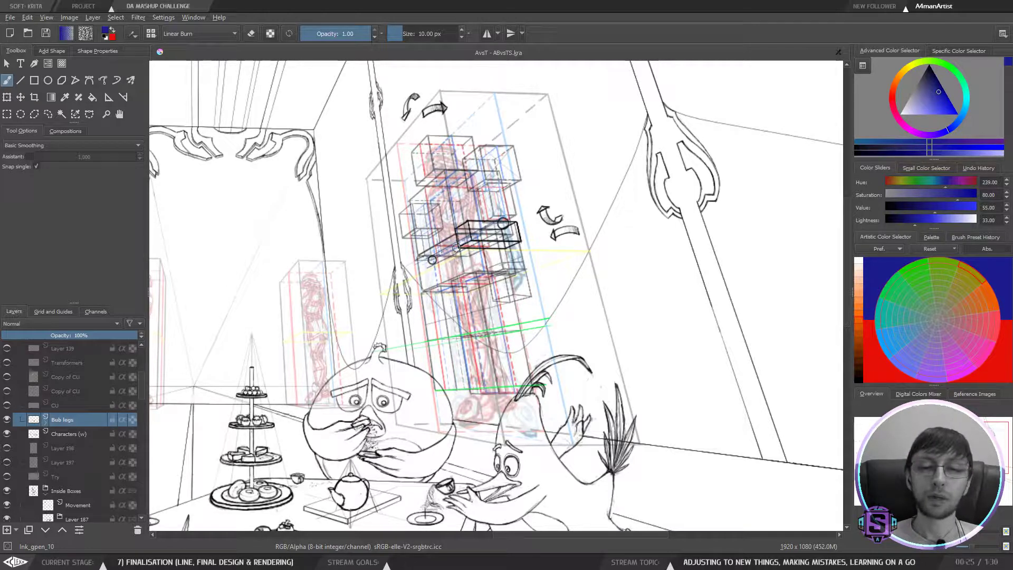
key(minus)
key(minus)
drag(437, 298, 602, 211)
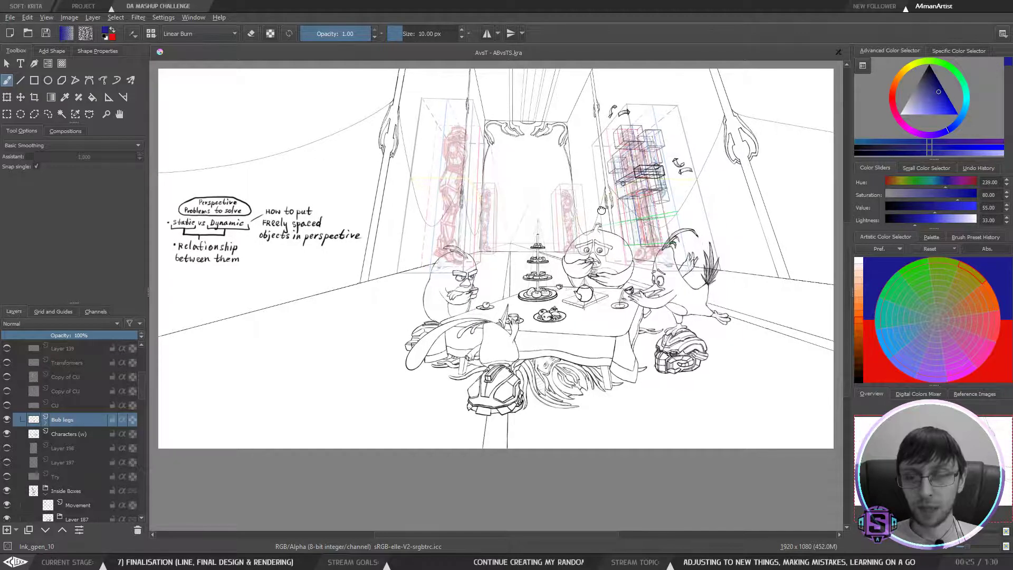
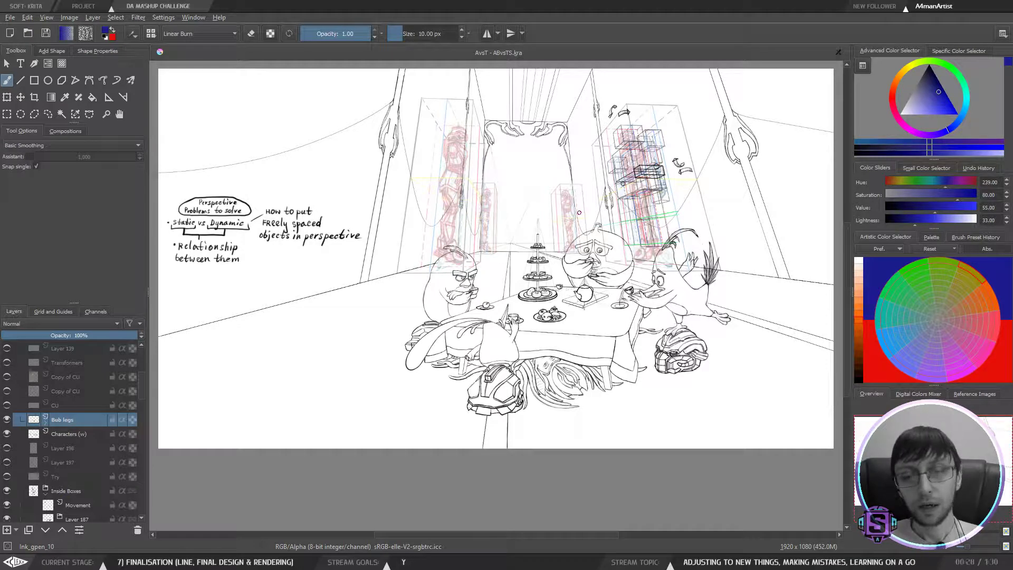
key(minus)
key(minus)
key(plus)
key(plus)
drag(564, 292, 563, 291)
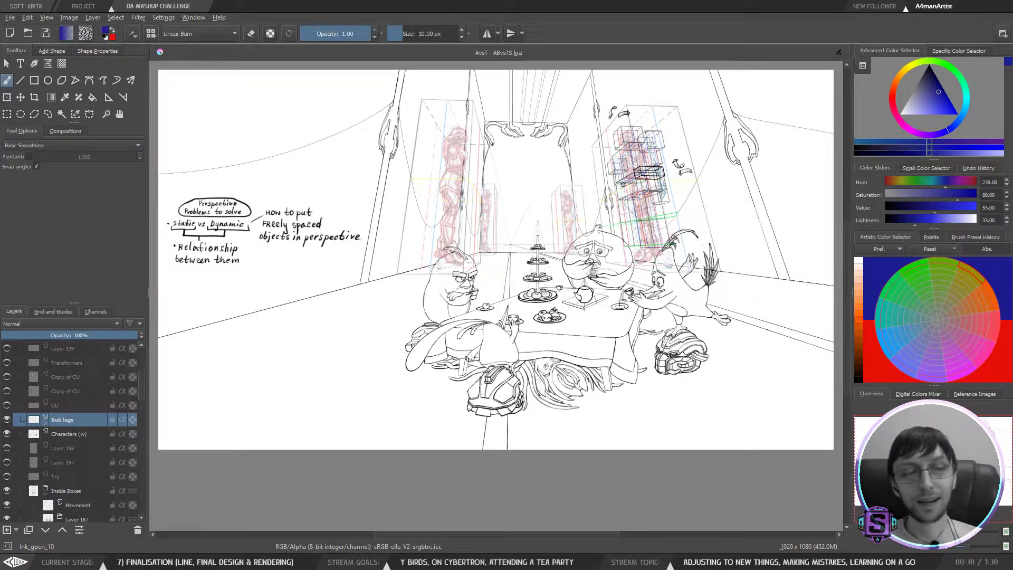
key(ctrl+minus)
key(ctrl+minus)
key(ctrl+plus)
key(ctrl+plus)
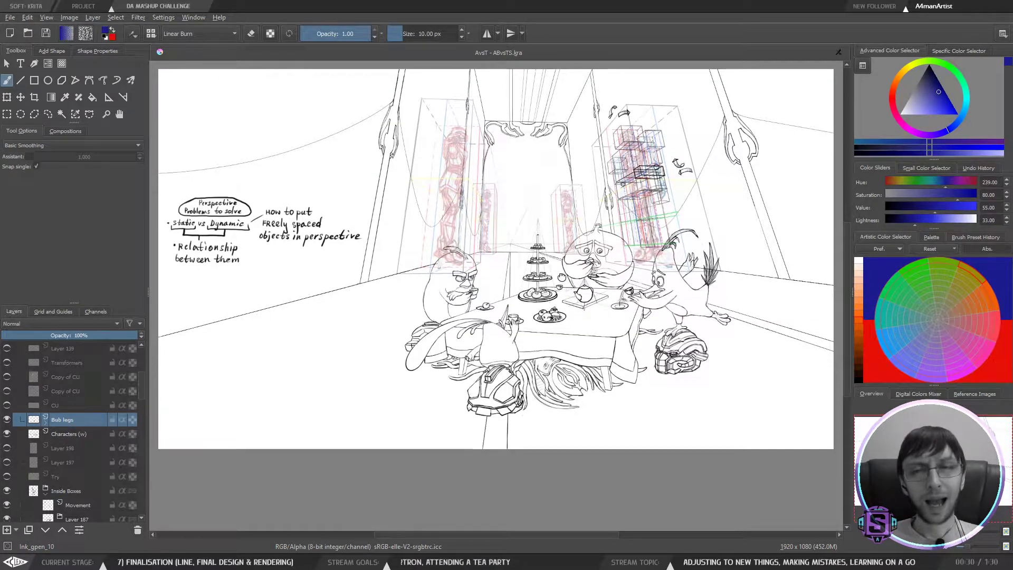
drag(568, 279, 590, 279)
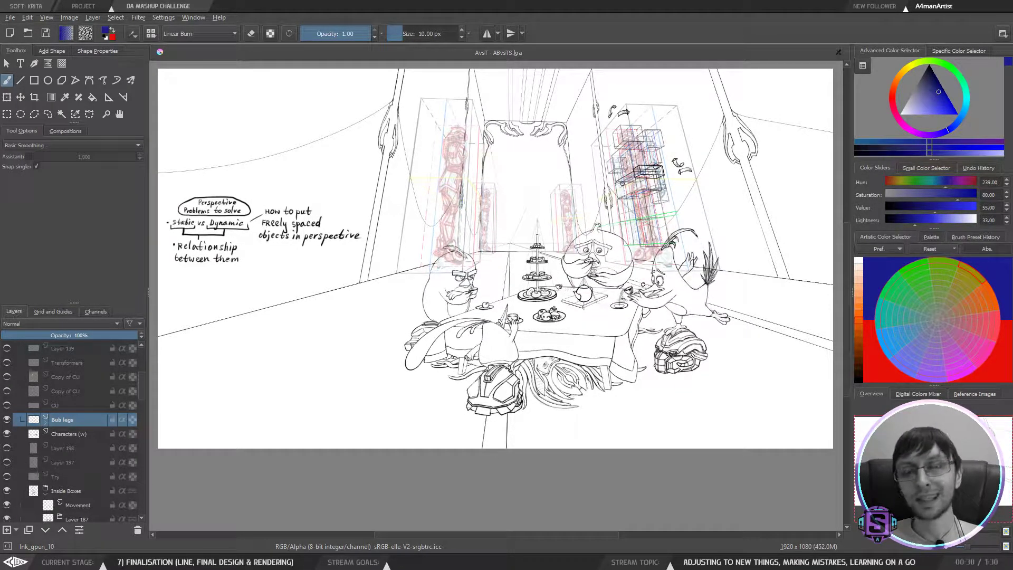
scroll(639, 283, up, 3)
key(3)
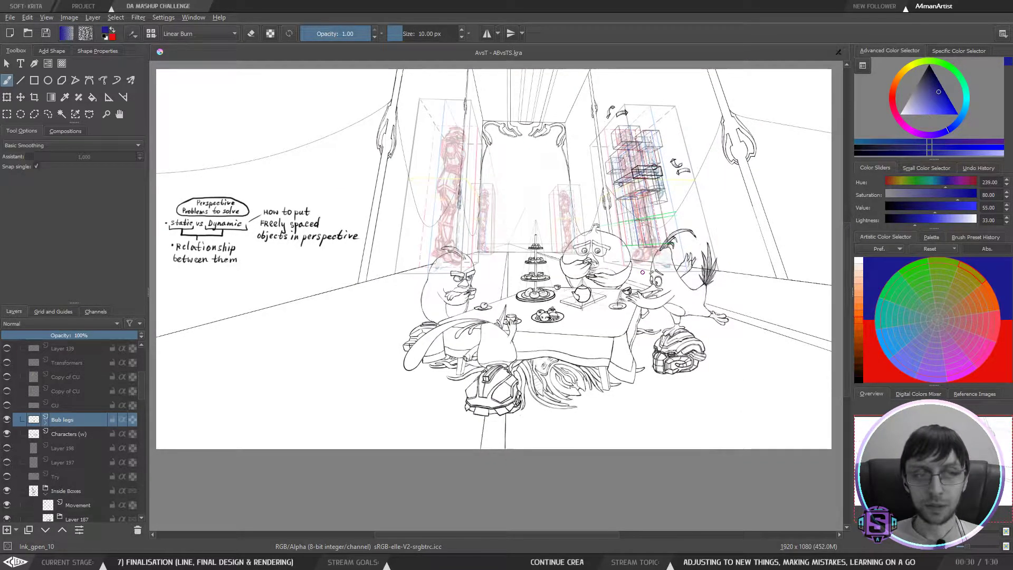
drag(657, 261, 658, 259)
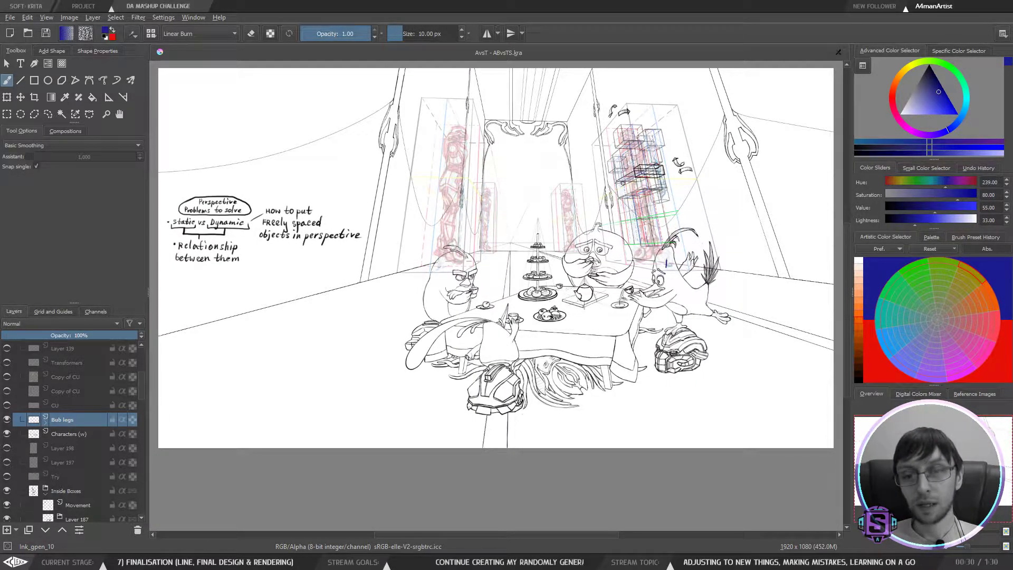
drag(681, 256, 688, 259)
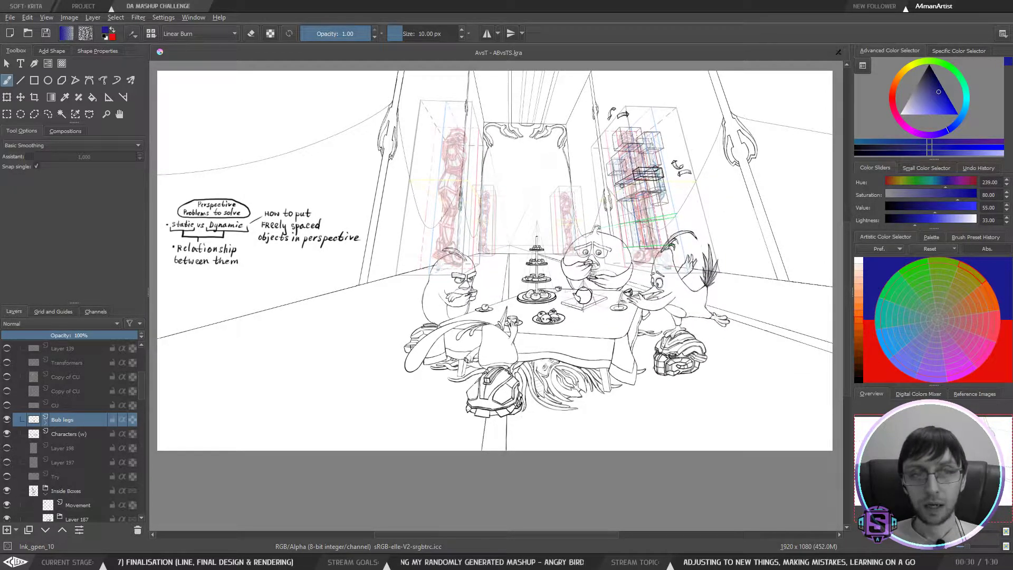
drag(688, 258, 695, 254)
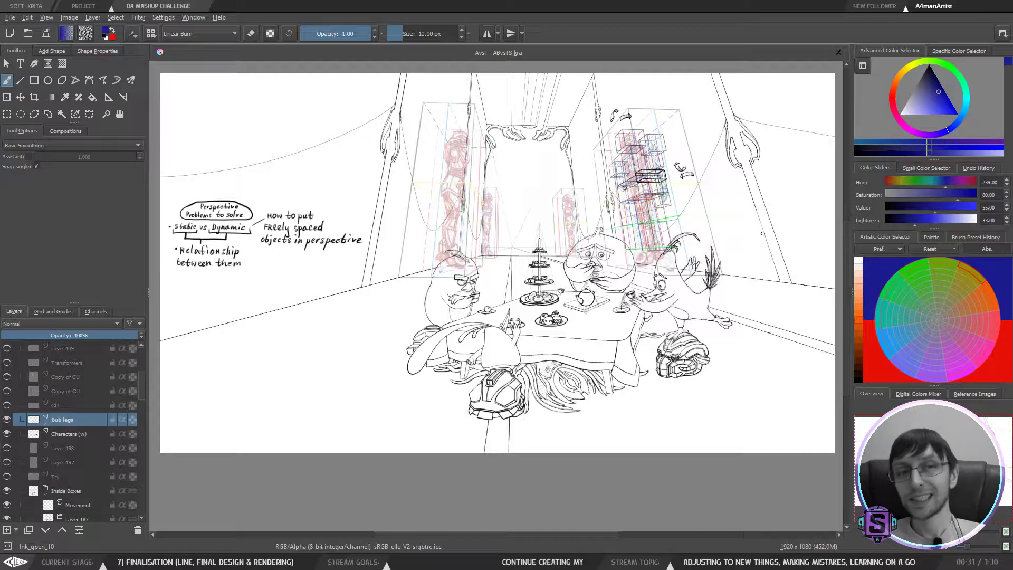
drag(785, 264, 781, 264)
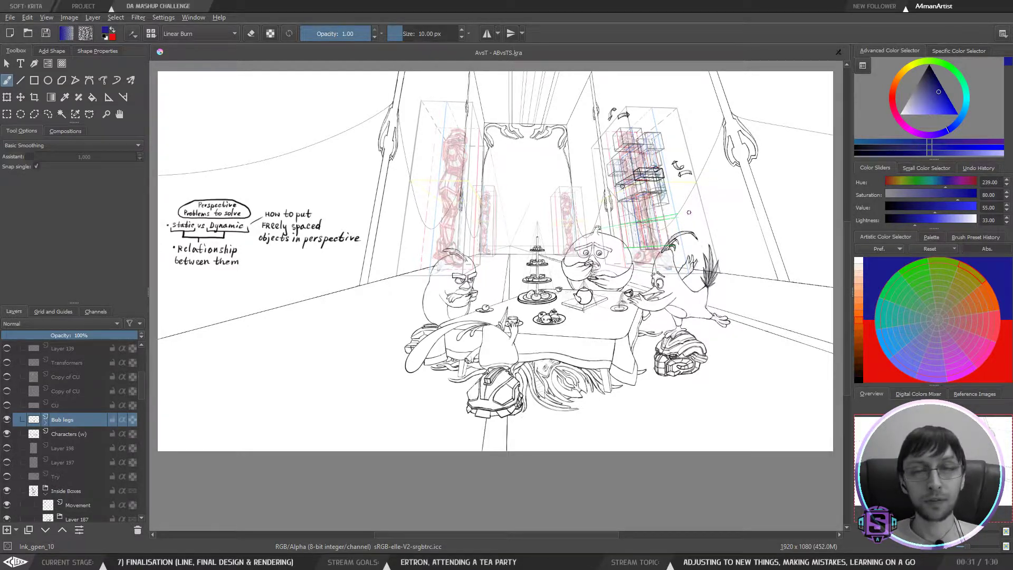
key(ctrl+plus)
key(ctrl+plus)
key(ctrl+minus)
key(ctrl+minus)
mouse_move(717, 263)
mouse_down()
mouse_move(718, 275)
mouse_move(715, 262)
mouse_up()
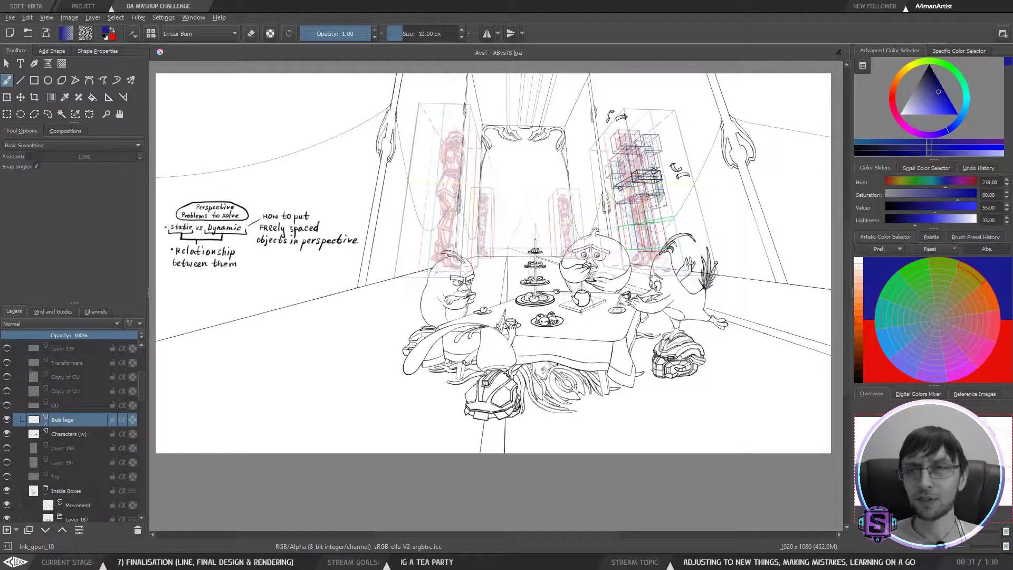
drag(678, 237, 678, 235)
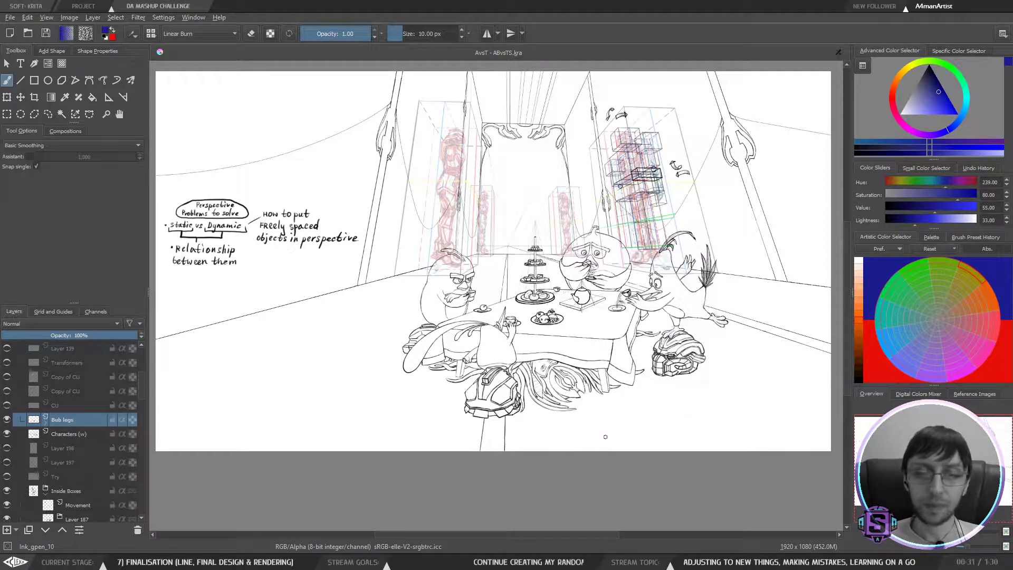
Step: Examine the birds around the tea table and the statue boxes behind them, both up close and within the whole scene
key(plus)
key(plus)
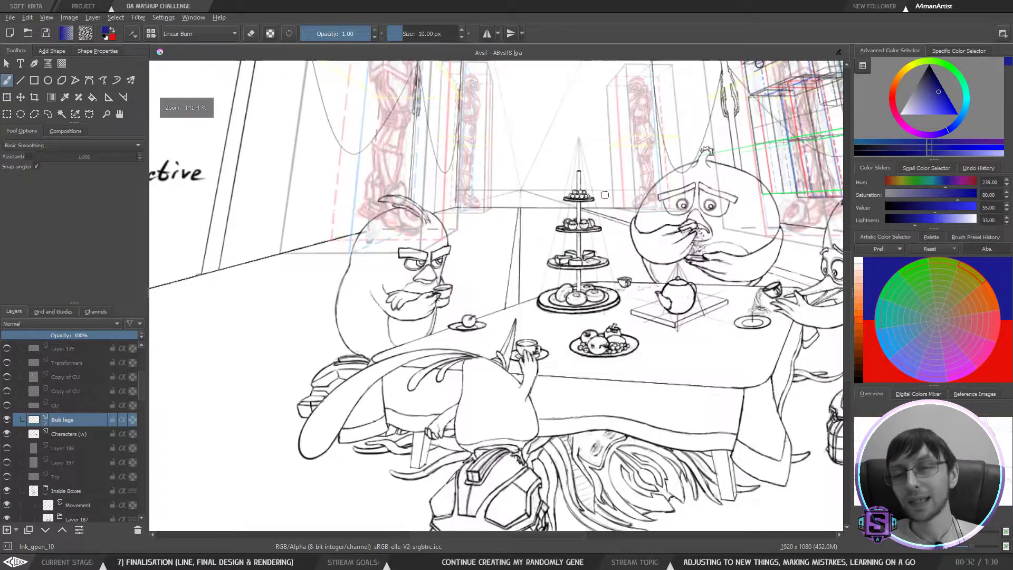
drag(680, 305, 592, 220)
drag(611, 342, 546, 362)
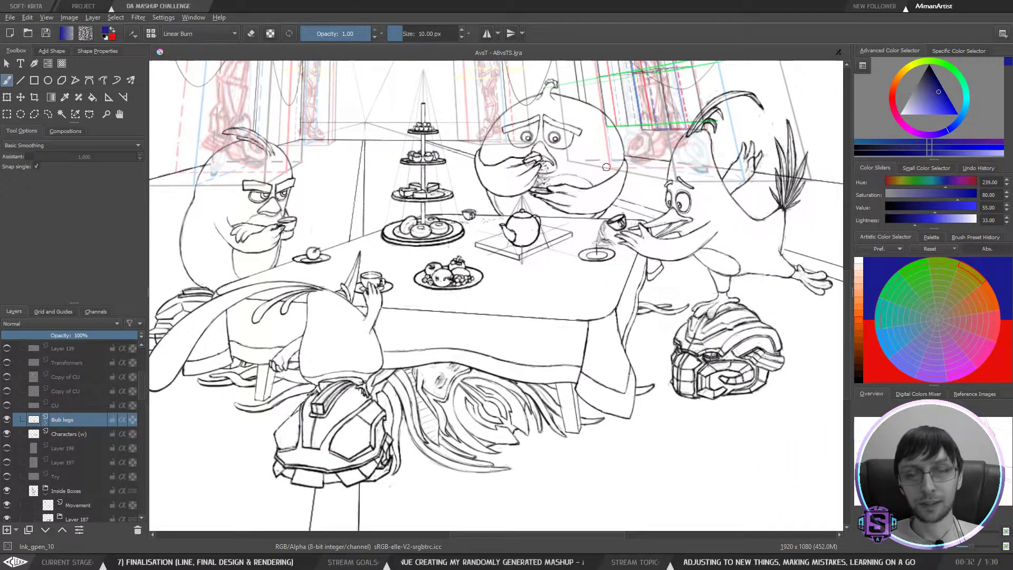
key(minus)
key(minus)
mouse_move(565, 267)
mouse_down()
mouse_move(596, 290)
mouse_move(579, 281)
mouse_up()
key(plus)
key(plus)
drag(609, 110, 552, 321)
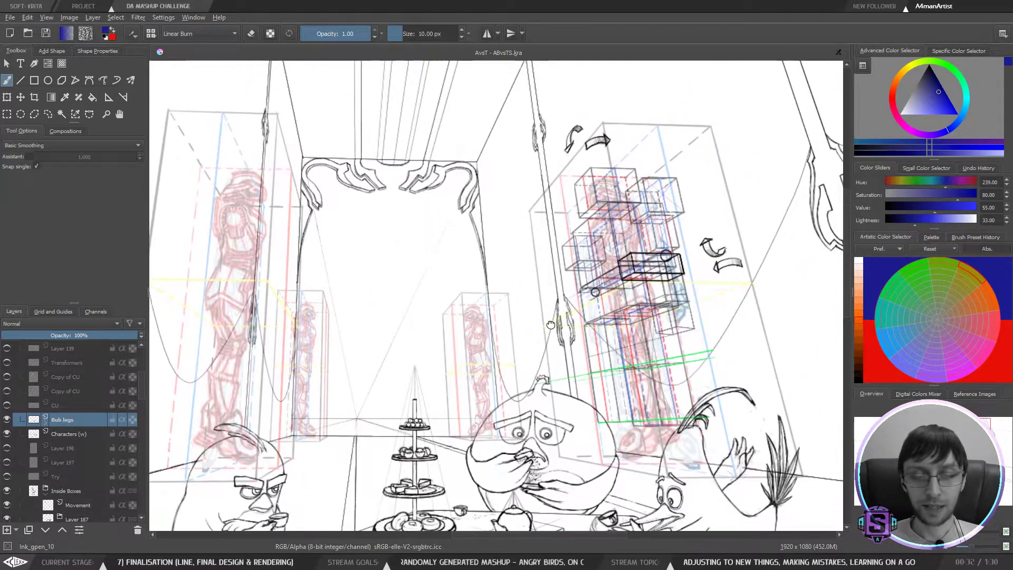
key(minus)
key(minus)
drag(499, 362, 576, 276)
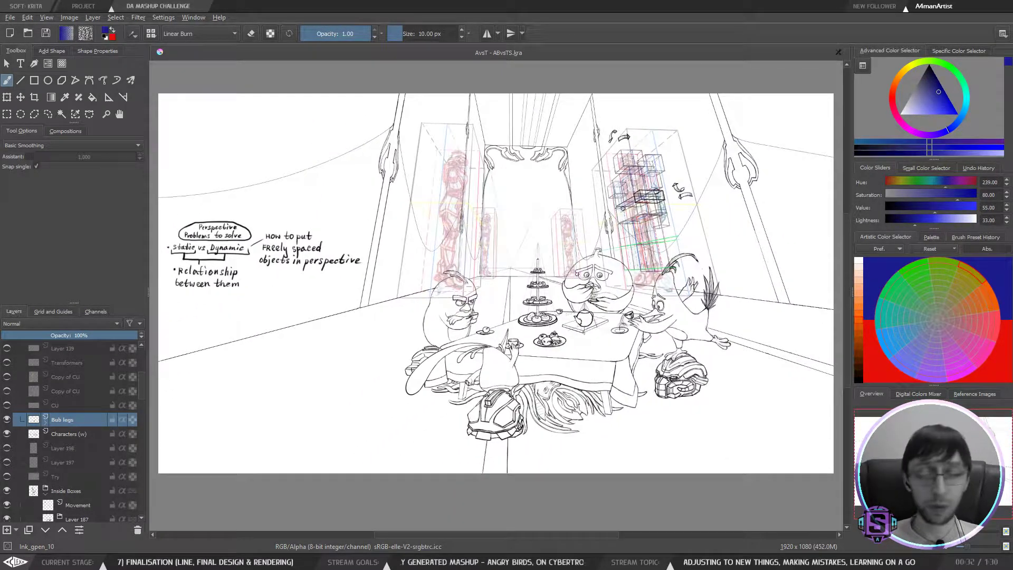
drag(635, 302, 633, 276)
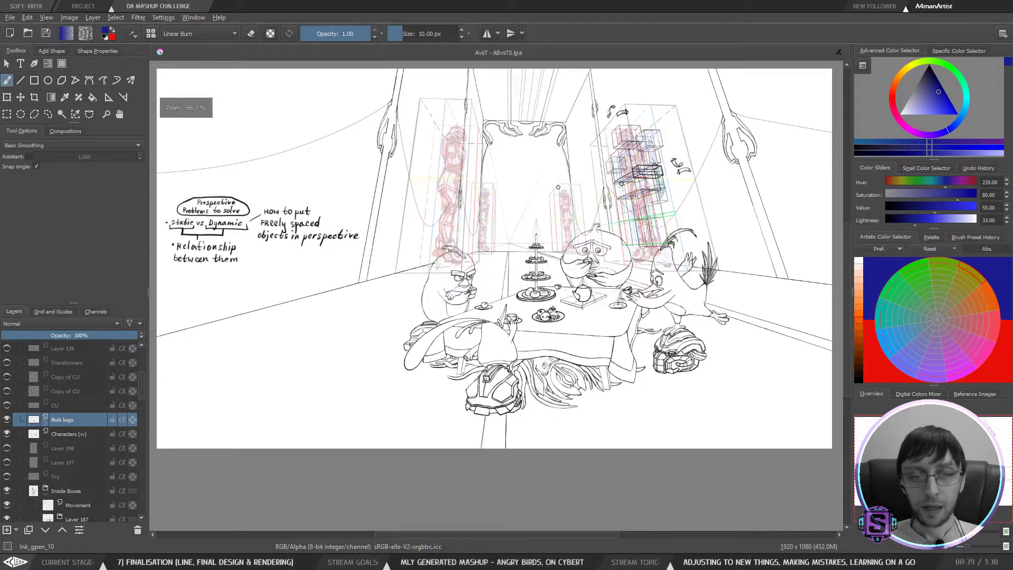
drag(534, 221, 533, 226)
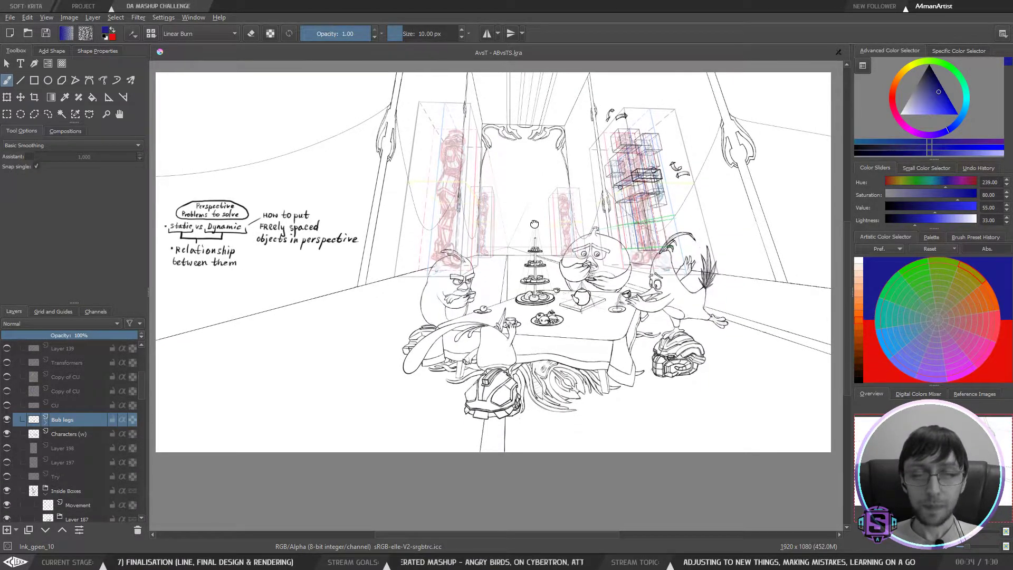
Step: Examine the right statue's stacked boxes and enclosing box in relation to the doorway and side wall
key(plus)
key(plus)
key(minus)
key(minus)
drag(638, 295, 569, 333)
key(plus)
key(plus)
drag(661, 237, 458, 336)
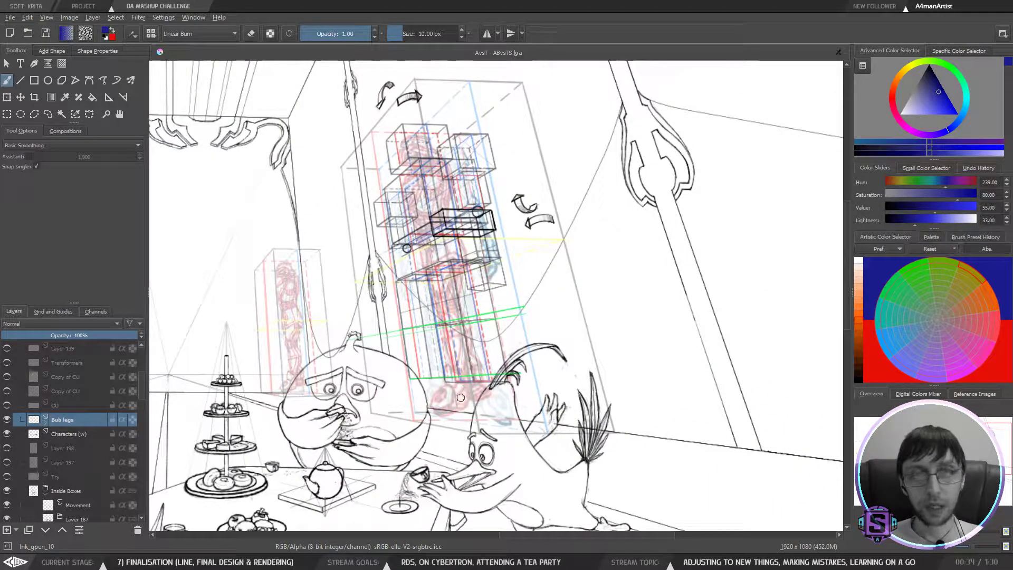
drag(473, 319, 569, 321)
Step: Show Layer 197 with the blue pose sketch over the right statue, and switch to the posed mannequin scene in Blender
mouse_move(499, 128)
mouse_down()
mouse_move(504, 159)
mouse_move(480, 173)
mouse_move(479, 142)
mouse_move(498, 128)
mouse_up()
key(ctrl+z)
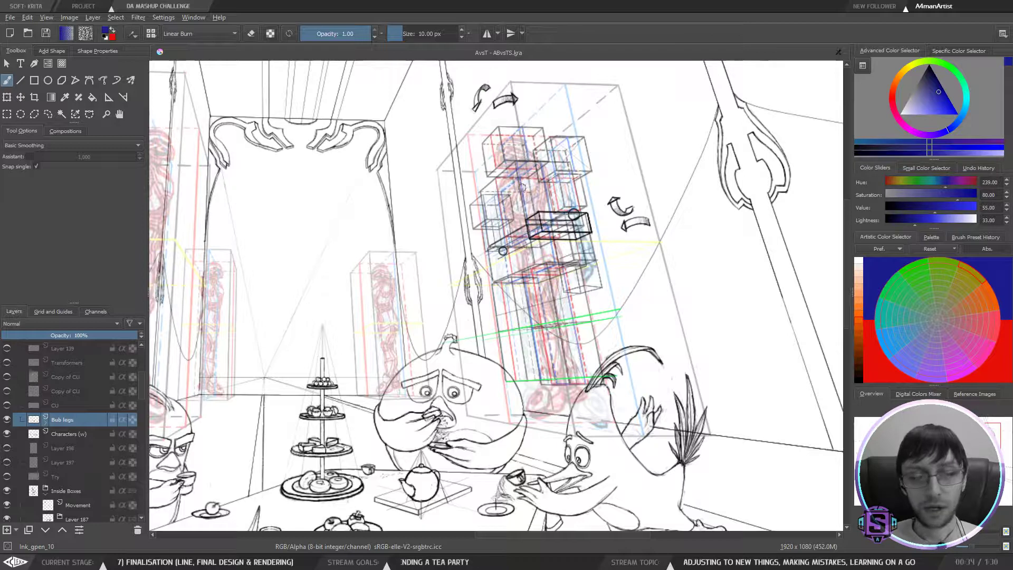
click(7, 462)
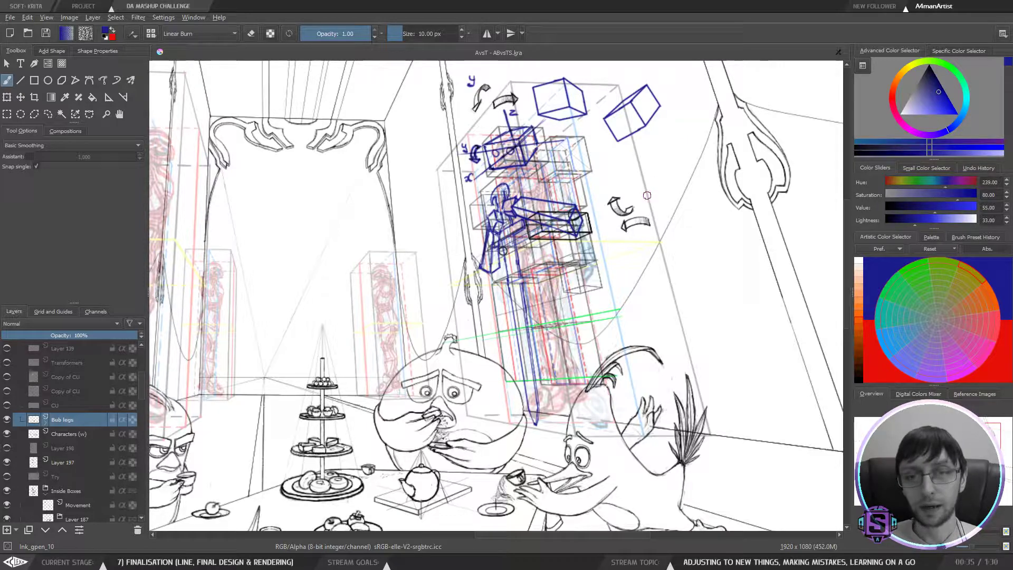
key(alt+Tab)
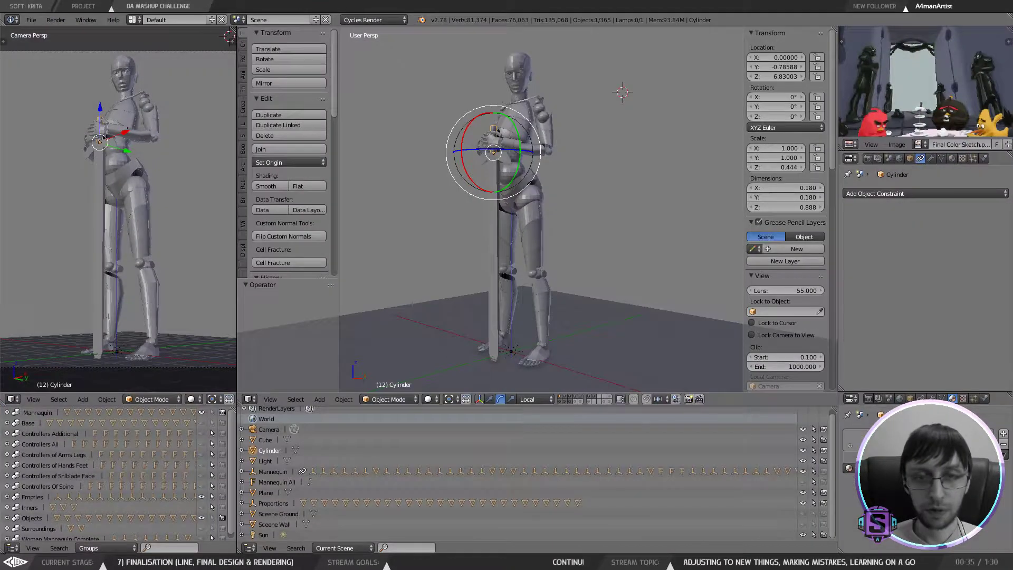
key(g)
right_click(631, 233)
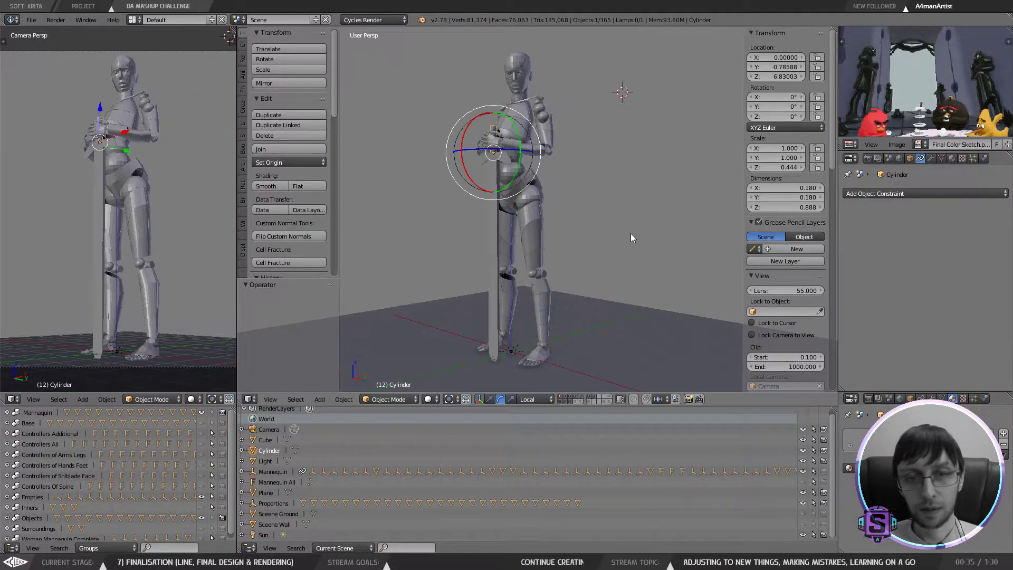
key(g)
right_click(603, 202)
click(590, 229)
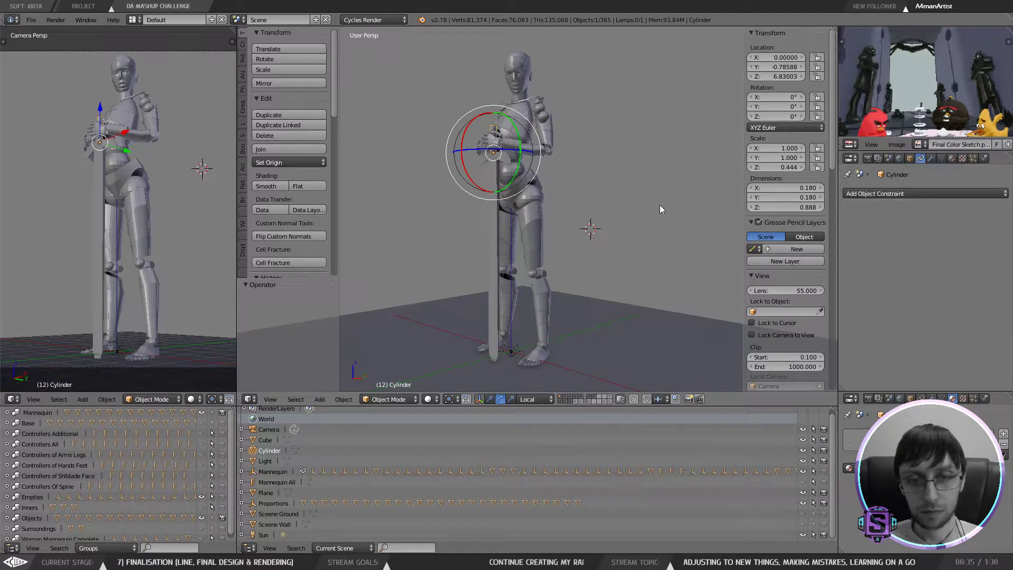
click(618, 208)
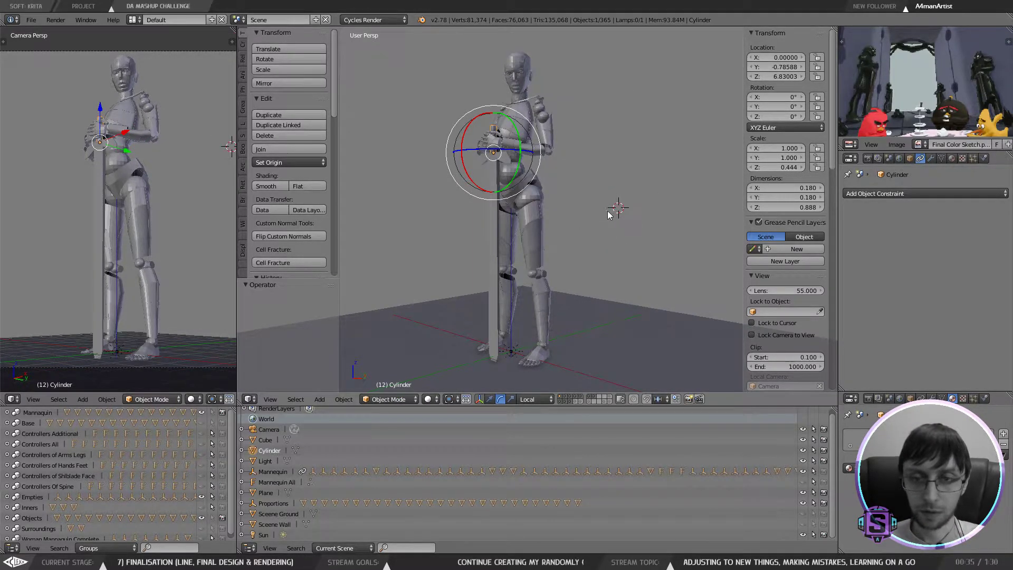
key(g)
right_click(587, 190)
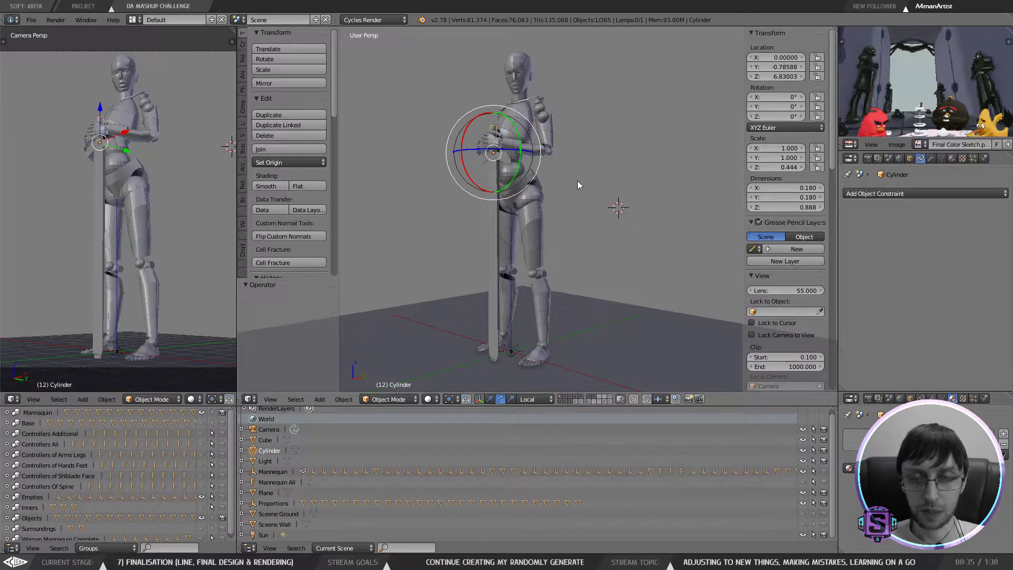
Step: Deselect all objects and examine the posed mannequin leaning on its sword from slightly different angles
mouse_move(600, 179)
mouse_down()
mouse_move(496, 30)
mouse_move(399, 267)
mouse_move(533, 380)
mouse_move(620, 211)
mouse_up()
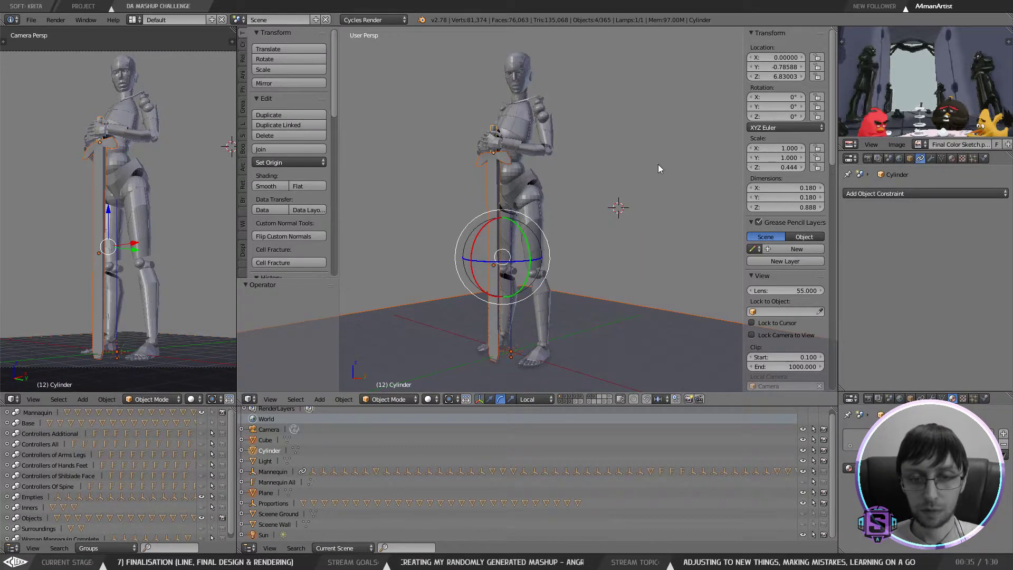
key(ctrl+shift+a)
key(a)
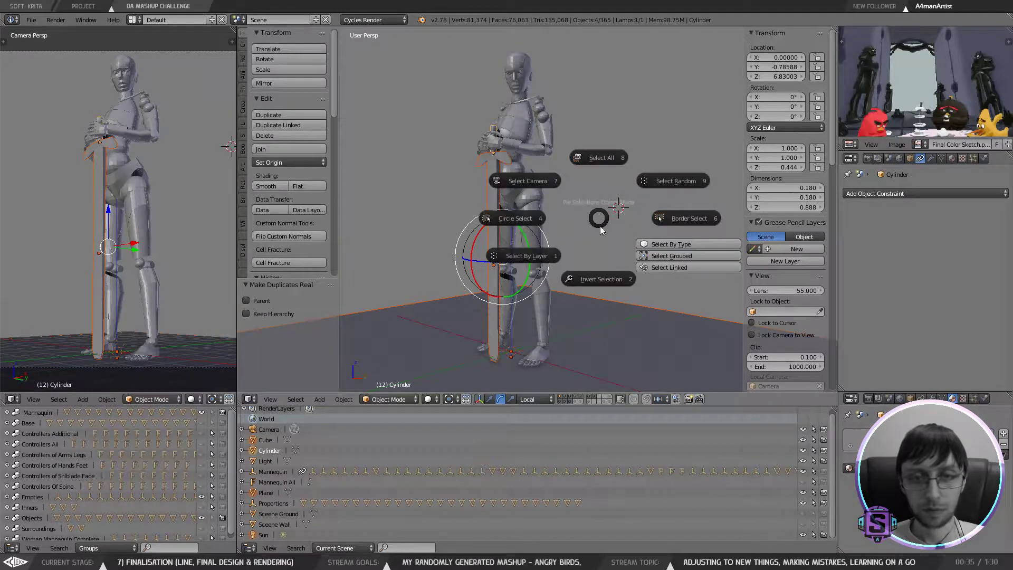
key(a)
click(602, 112)
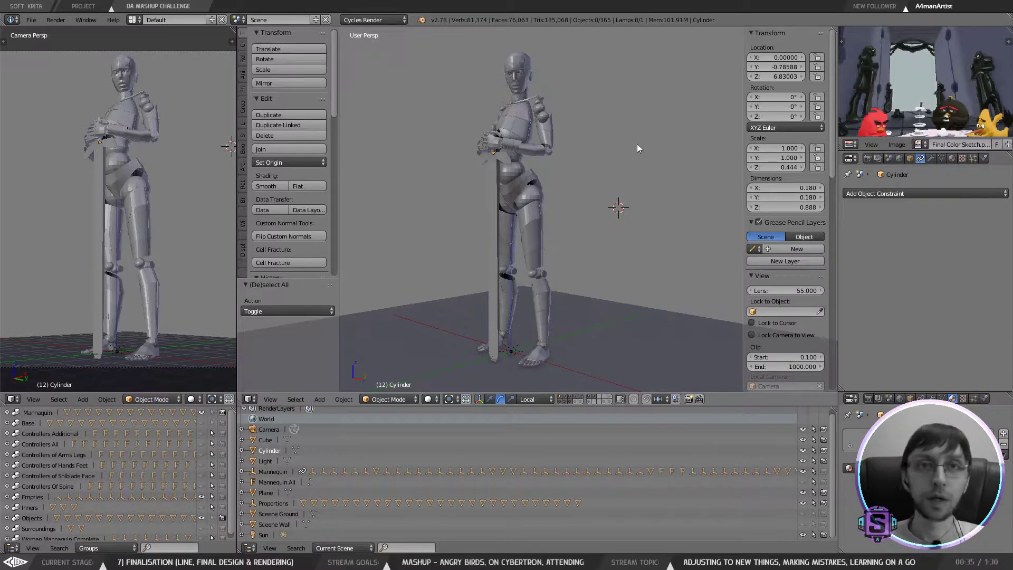
drag(533, 147, 534, 173)
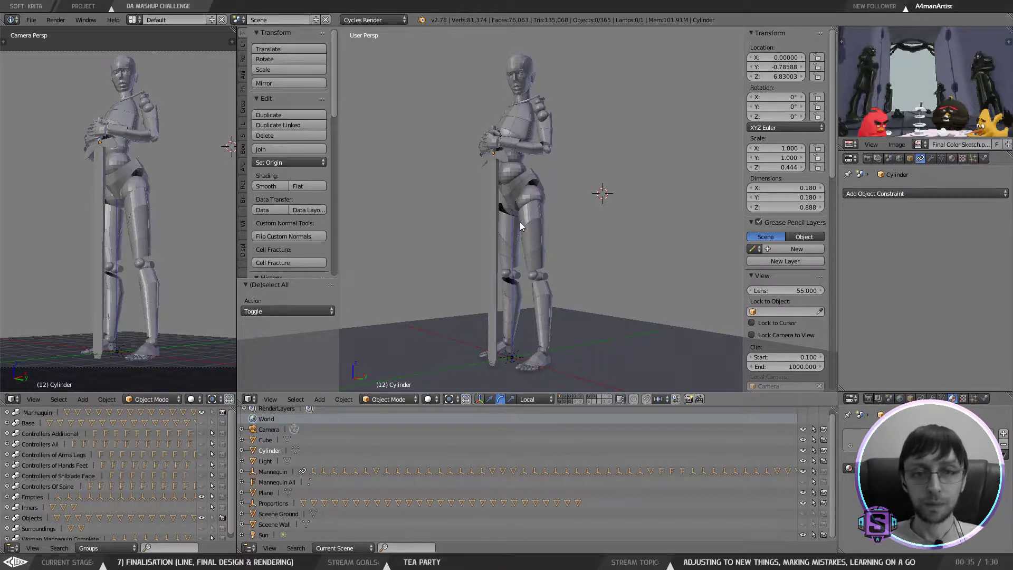
drag(520, 221, 489, 337)
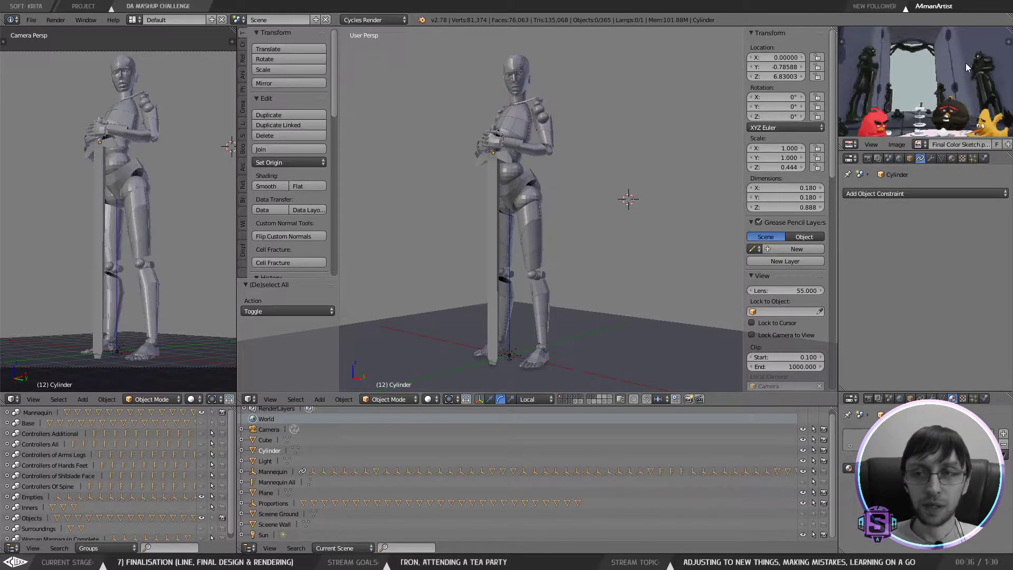
drag(626, 230, 534, 198)
Step: Switch back to Krita, expand the Sketches BU group, and make the group and its Final Color Sketch.png layer visible
click(961, 7)
drag(539, 269, 549, 278)
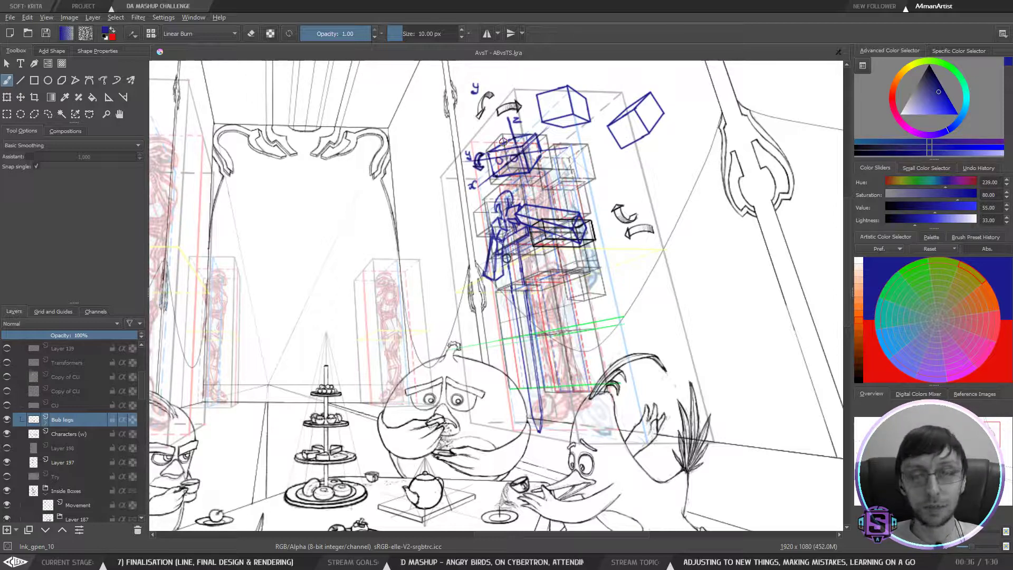
scroll(488, 227, down, 1)
drag(484, 264, 539, 277)
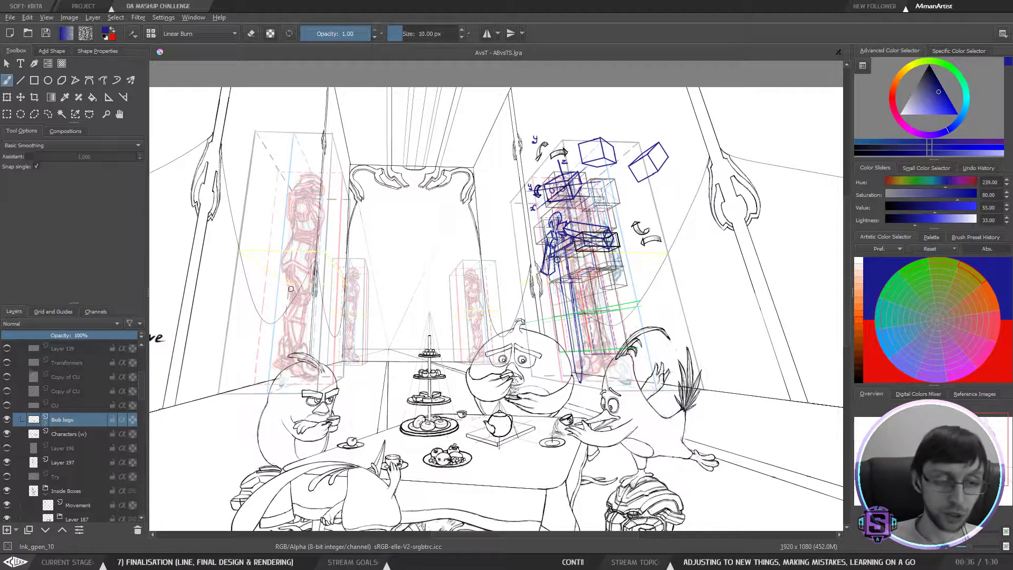
drag(141, 385, 143, 363)
click(6, 363)
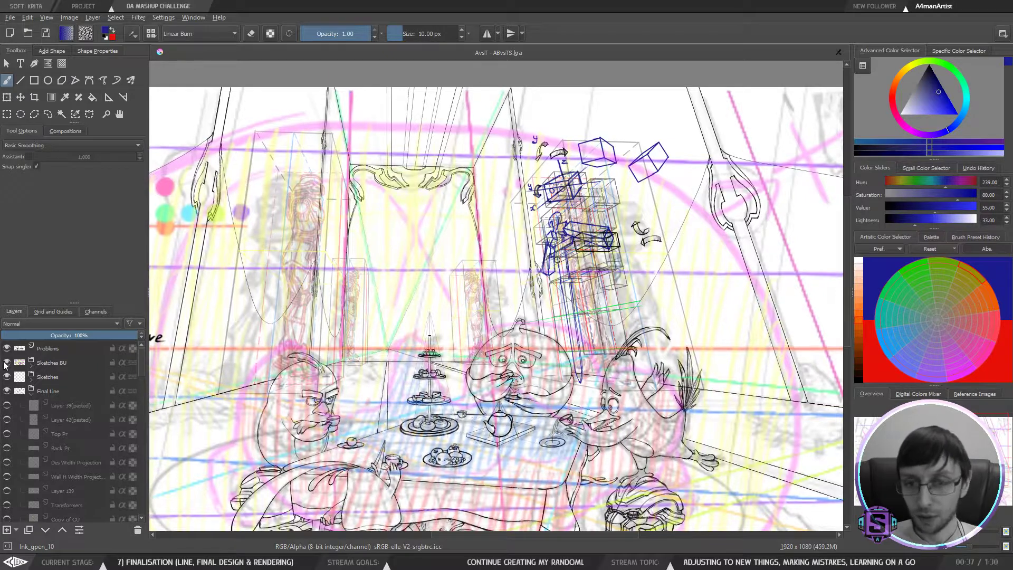
click(6, 363)
click(31, 365)
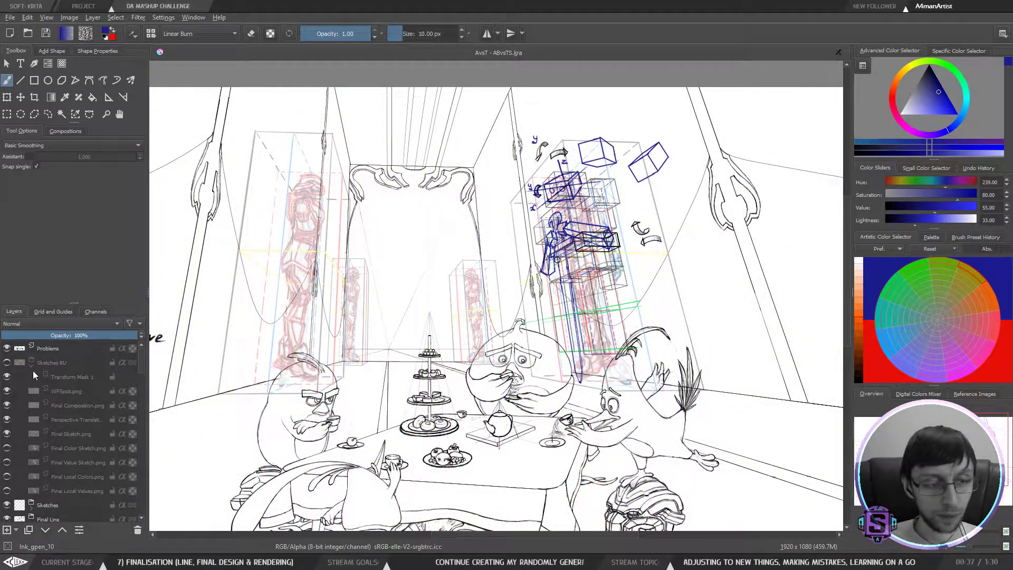
click(7, 362)
click(7, 447)
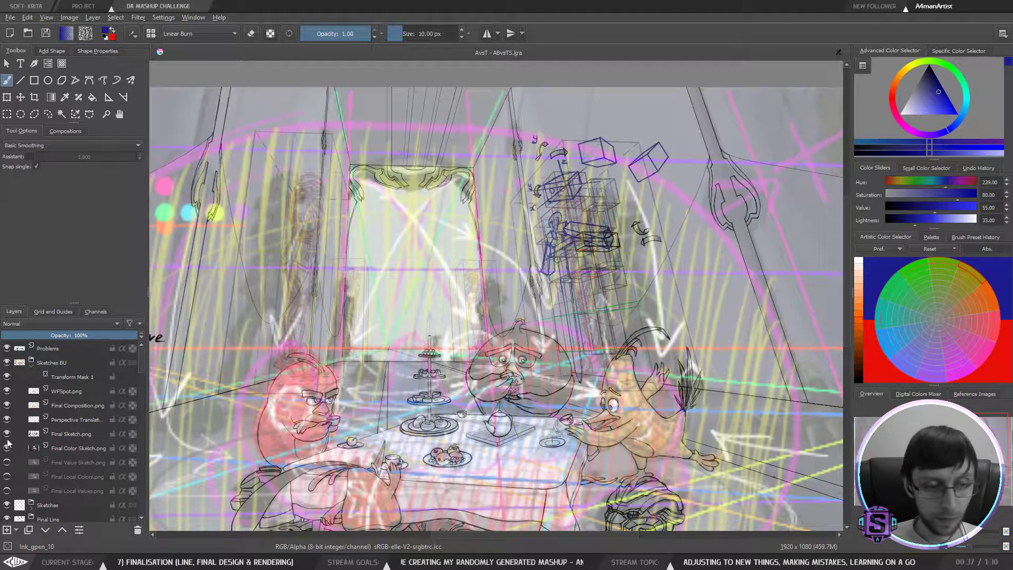
Step: Hide the spot, Final Composition.png, perspective and Final Sketch.png layers in Sketches BU, leaving Final Color Sketch.png shown
click(7, 391)
click(7, 405)
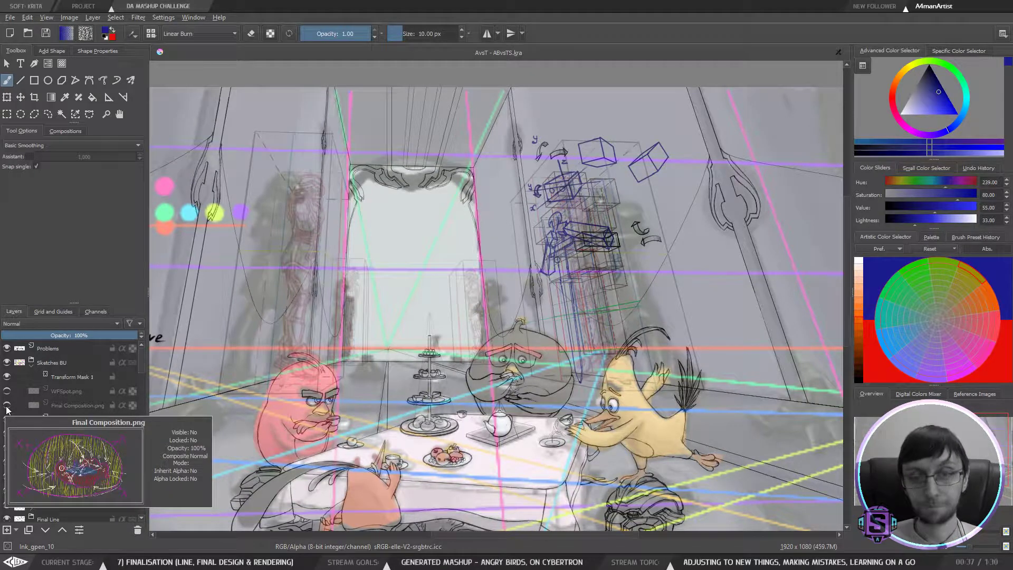
click(7, 420)
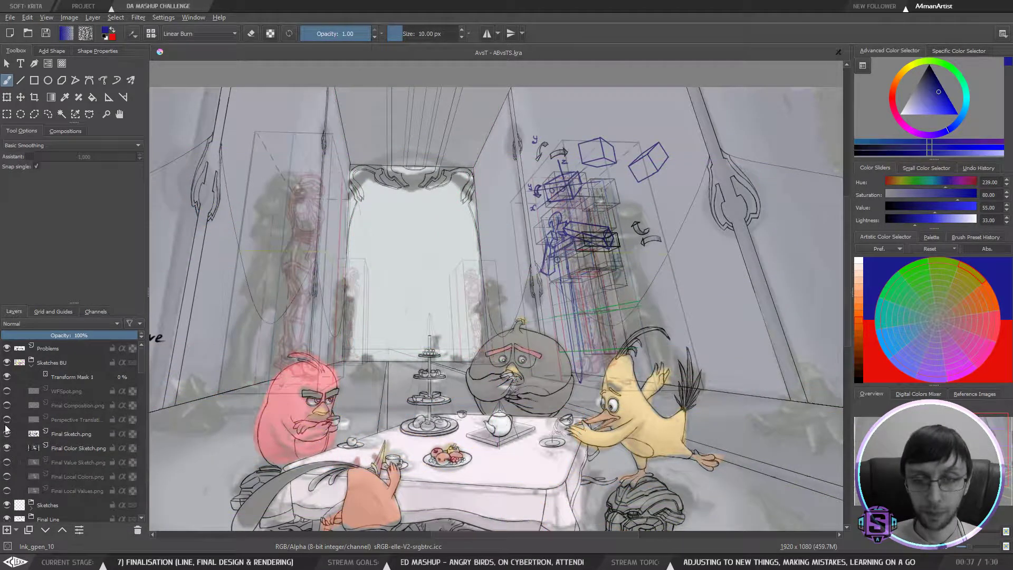
click(7, 434)
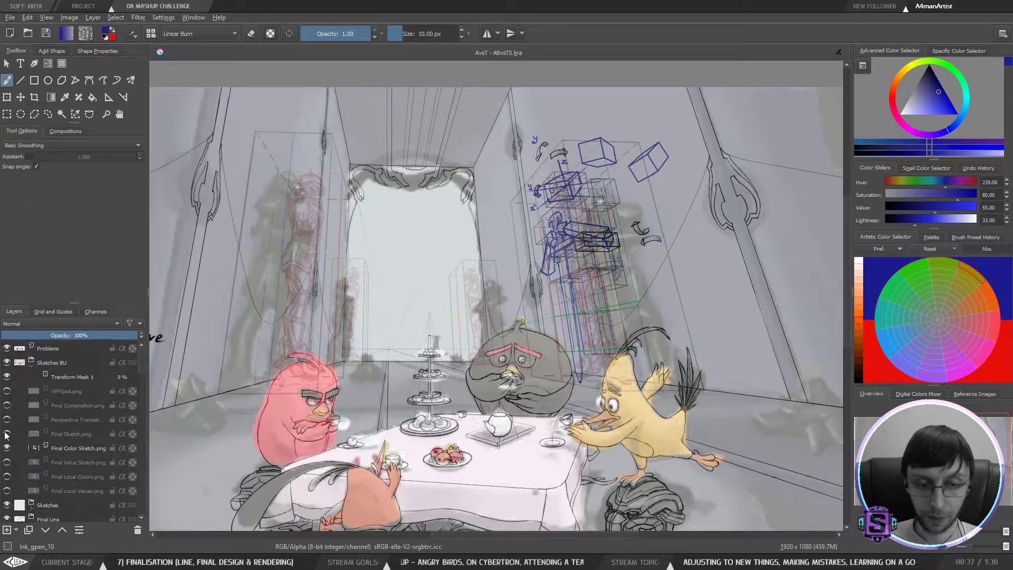
click(7, 434)
click(7, 434)
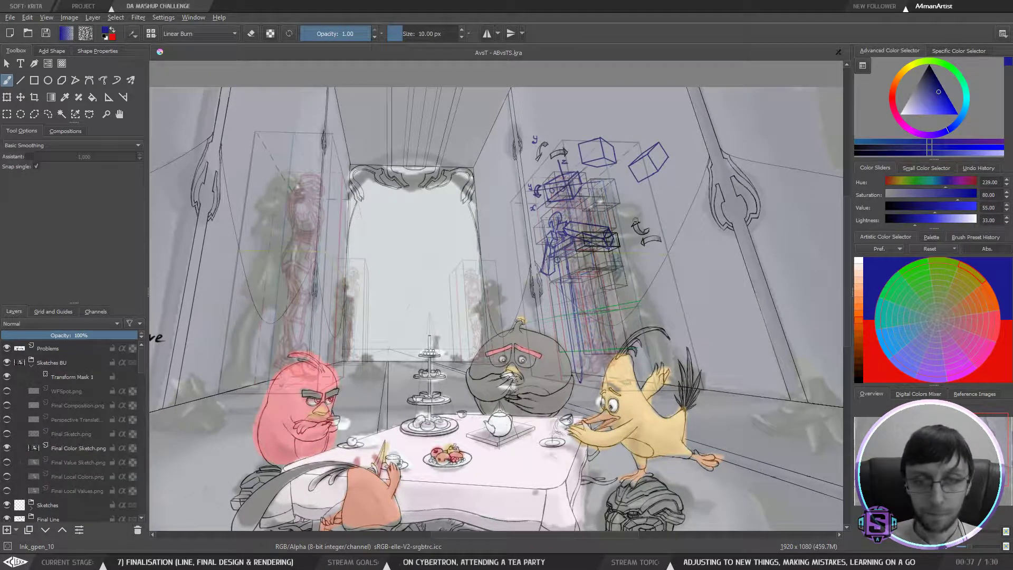
Step: View the color sketch across the whole canvas and collapse the Sketches BU group
drag(847, 214, 837, 255)
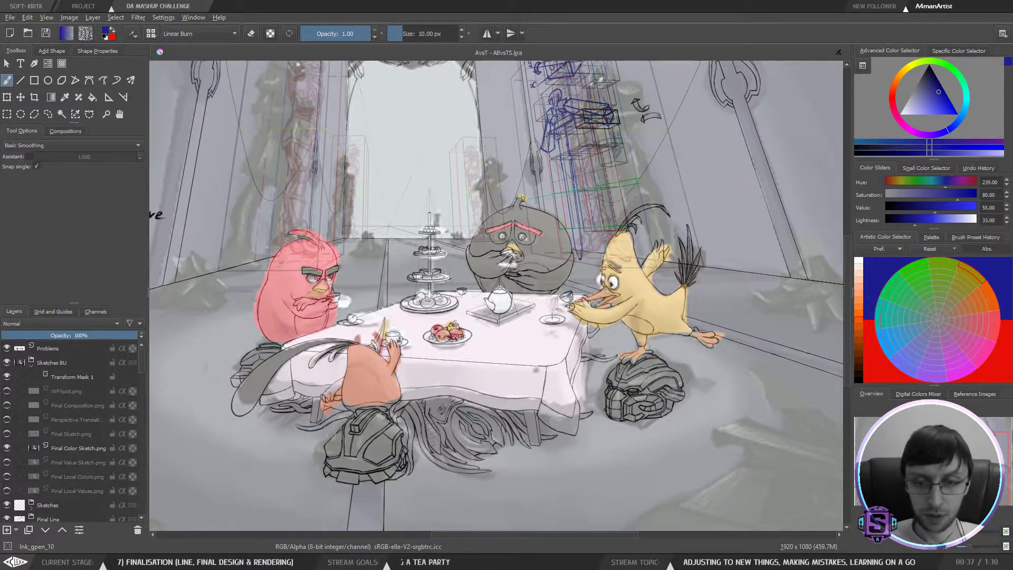
key(minus)
key(minus)
drag(565, 301, 613, 298)
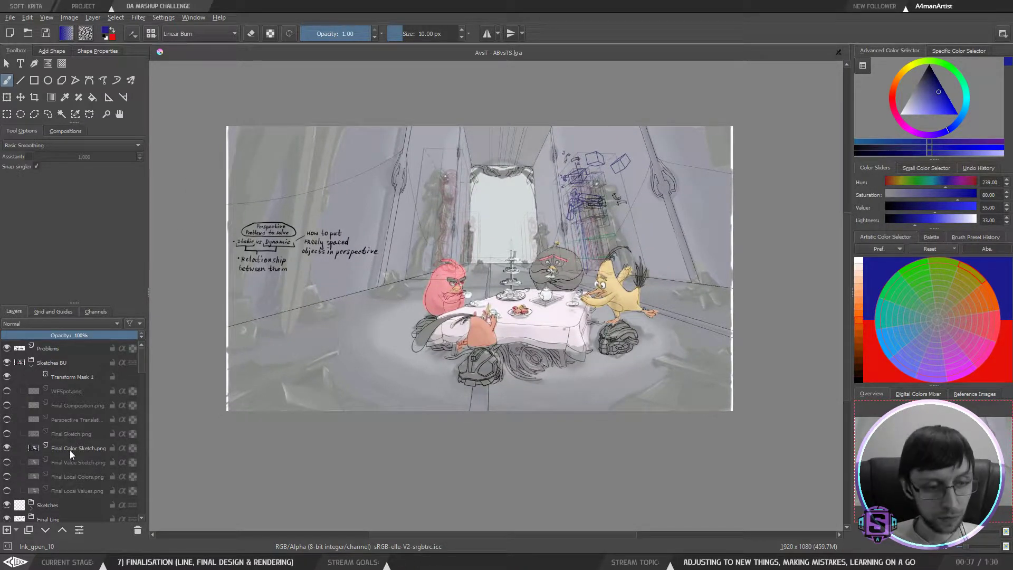
click(35, 366)
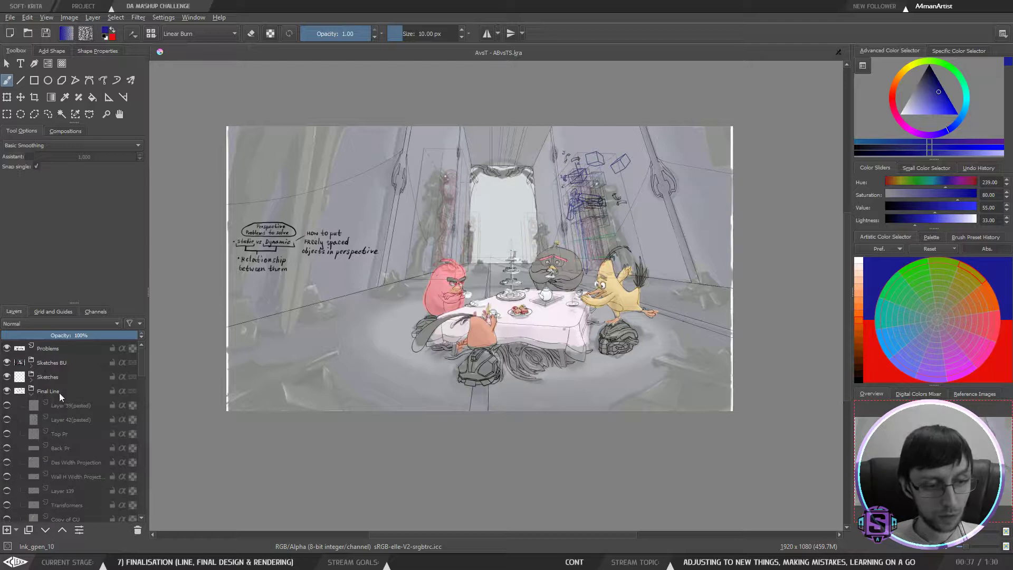
Step: Collapse the Final Line group and move it above the Sketches BU group, checking the line art over the color sketch
click(52, 392)
click(33, 393)
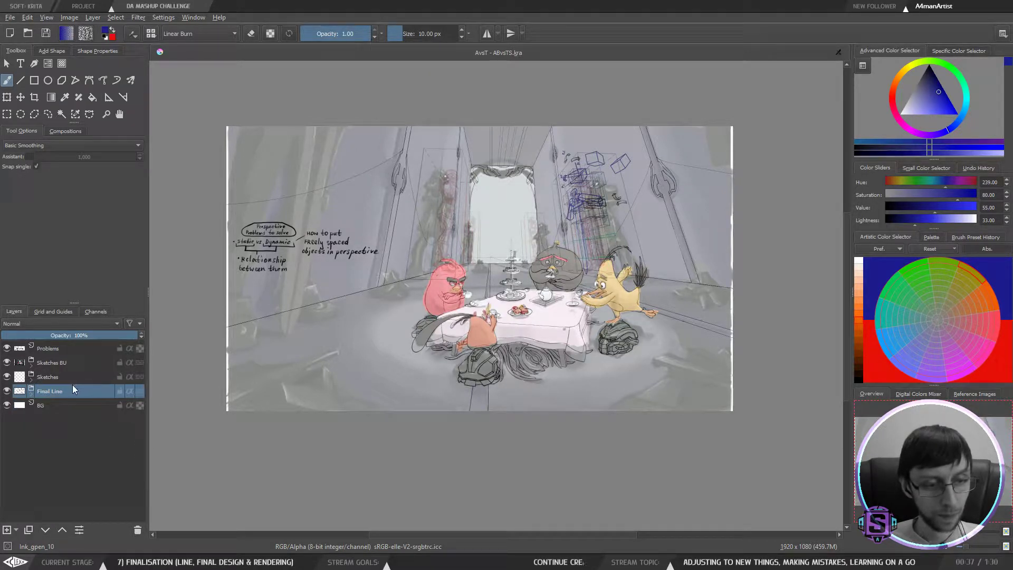
key(ctrl+Page_Up)
key(ctrl+Page_Up)
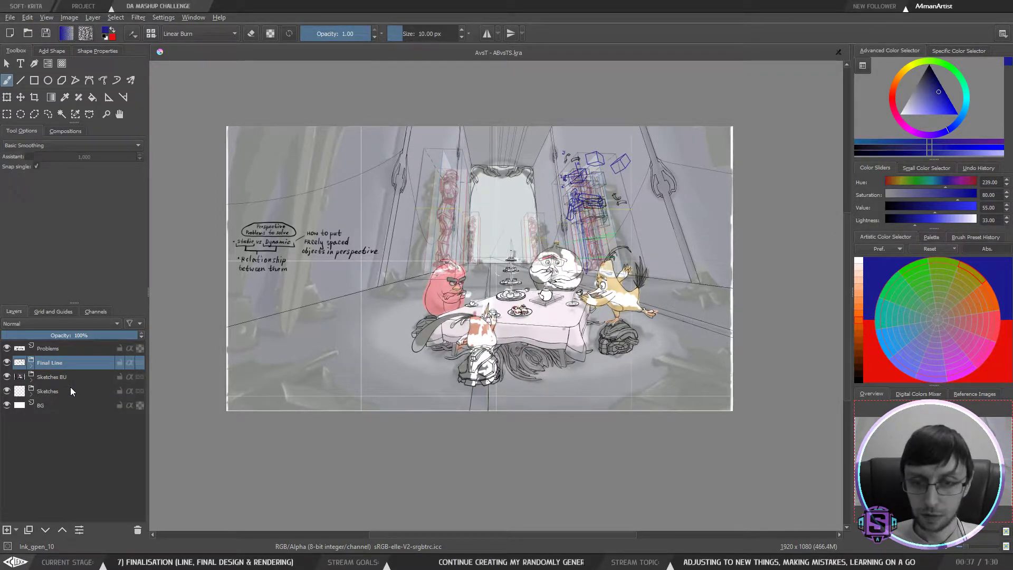
key(plus)
key(plus)
key(plus)
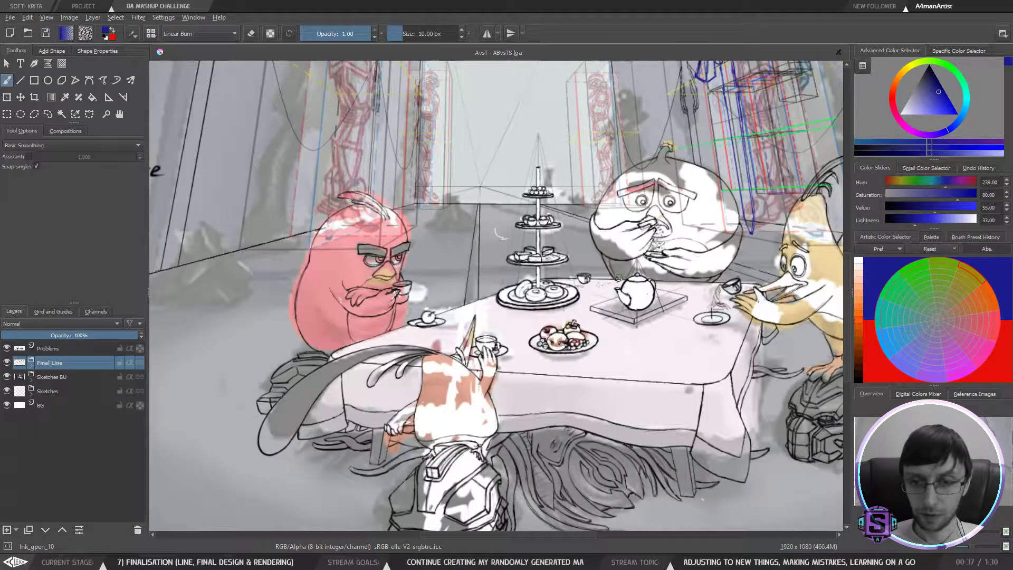
key(minus)
key(minus)
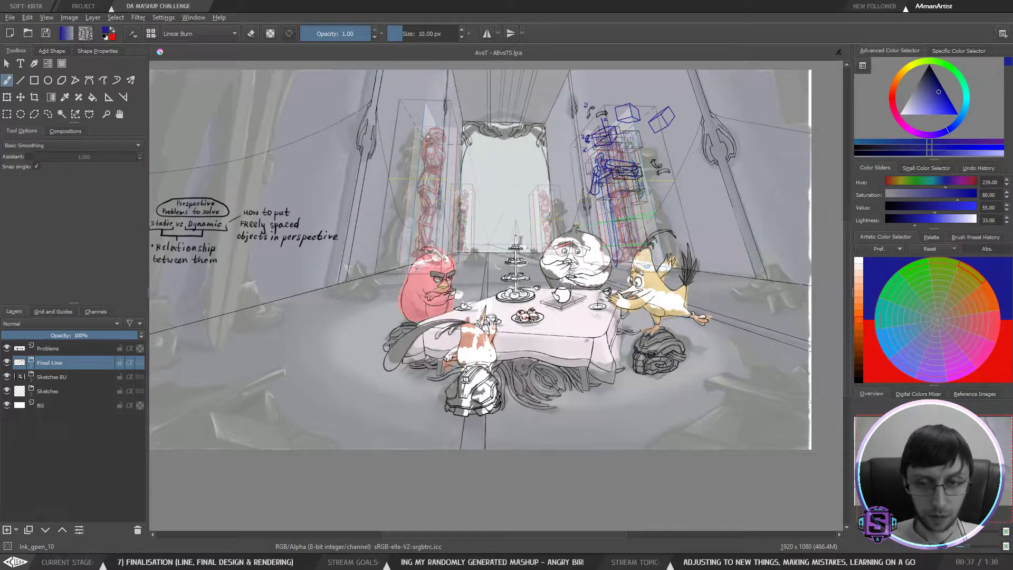
Step: Move the Final Line group back below the Sketches BU group and expand it to list its layers
key(ctrl+Page_Down)
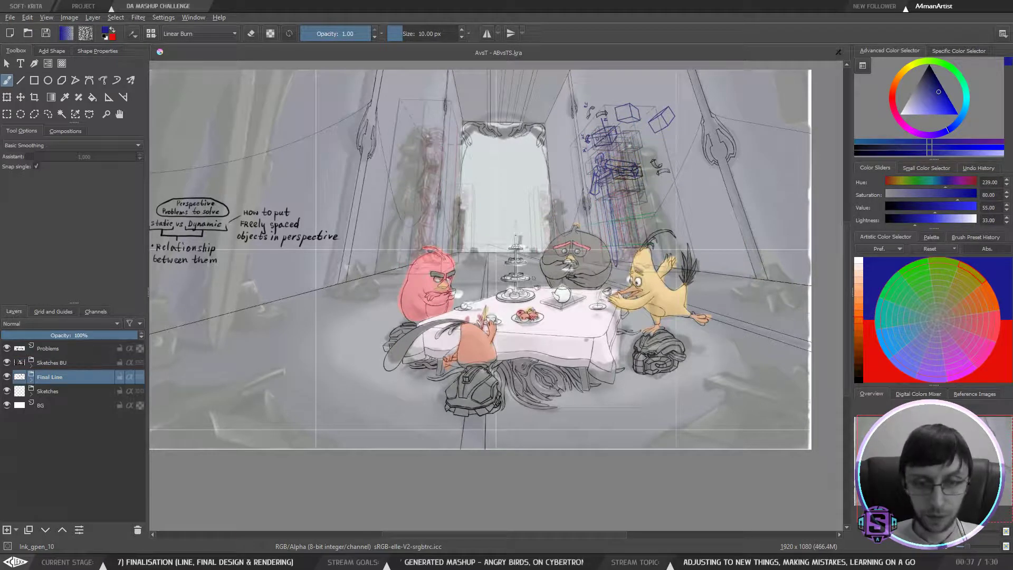
drag(595, 312, 597, 319)
click(31, 377)
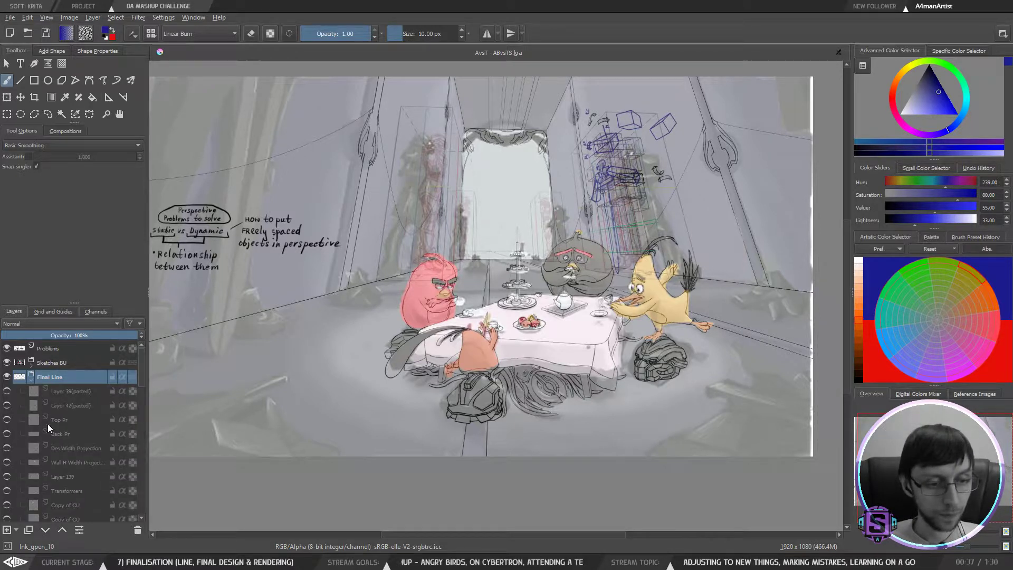
Step: Hide Layer 197 in the Final Line group and check the Bub legs layer by briefly toggling its visibility
drag(142, 387, 138, 423)
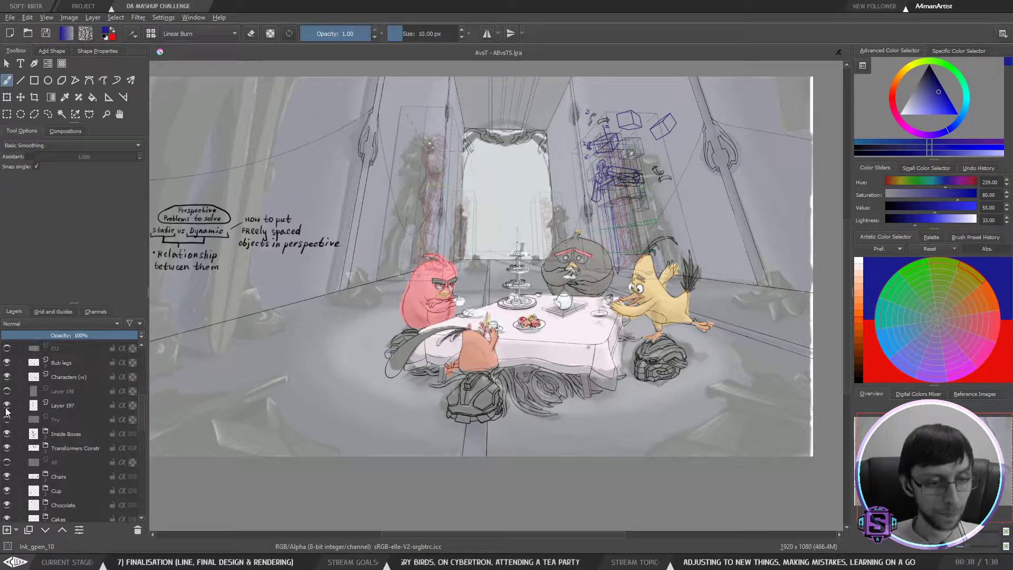
click(6, 405)
click(6, 406)
click(7, 405)
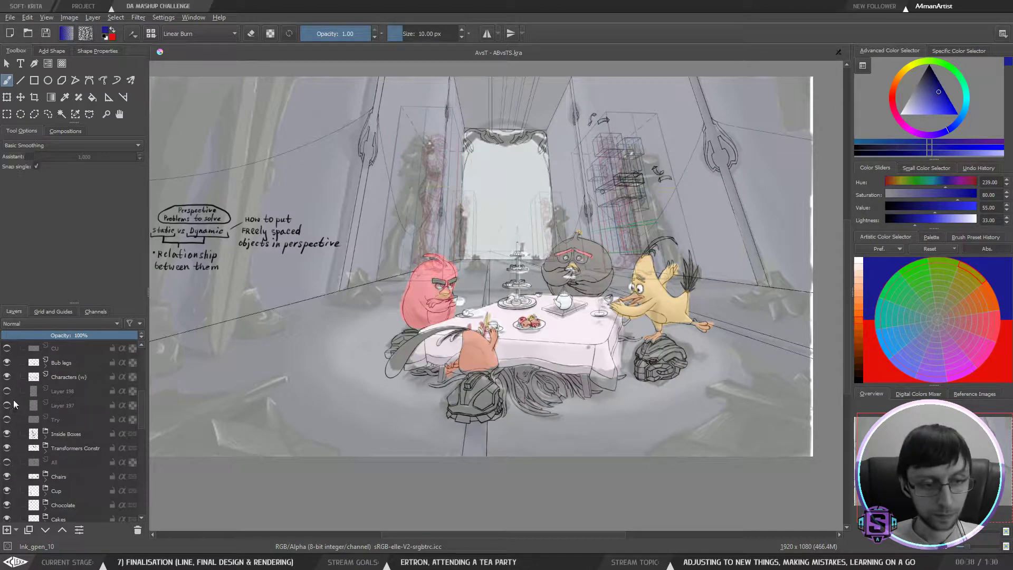
click(7, 364)
click(6, 364)
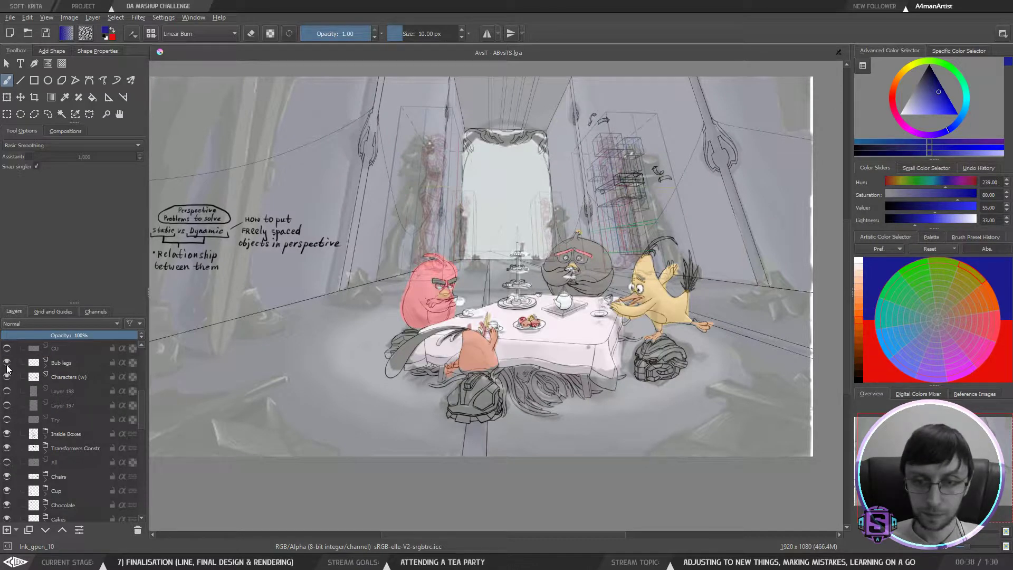
Step: Examine the black construction boxes of the right-wall statue against the color sketch, up close and in the whole composition
key(minus)
key(minus)
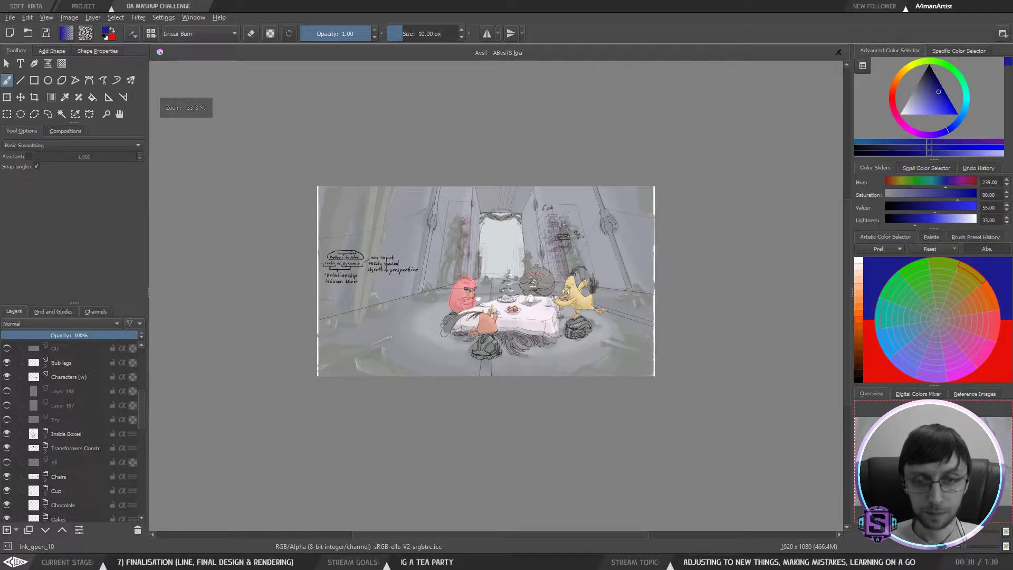
key(plus)
key(plus)
drag(549, 314, 509, 336)
key(plus)
key(plus)
mouse_move(694, 243)
mouse_down()
mouse_move(532, 337)
mouse_move(560, 358)
mouse_move(542, 379)
mouse_up()
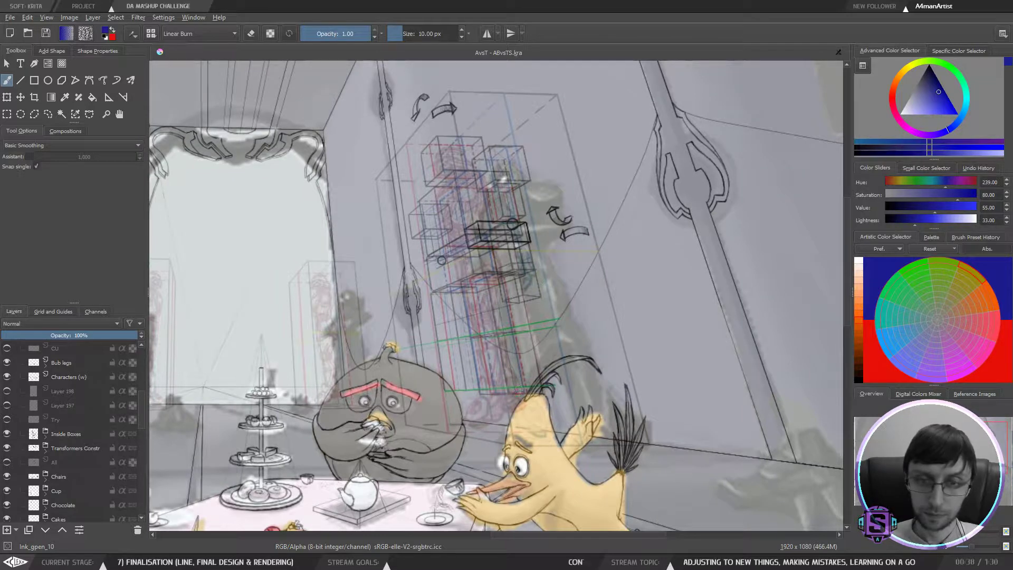
drag(527, 366, 646, 287)
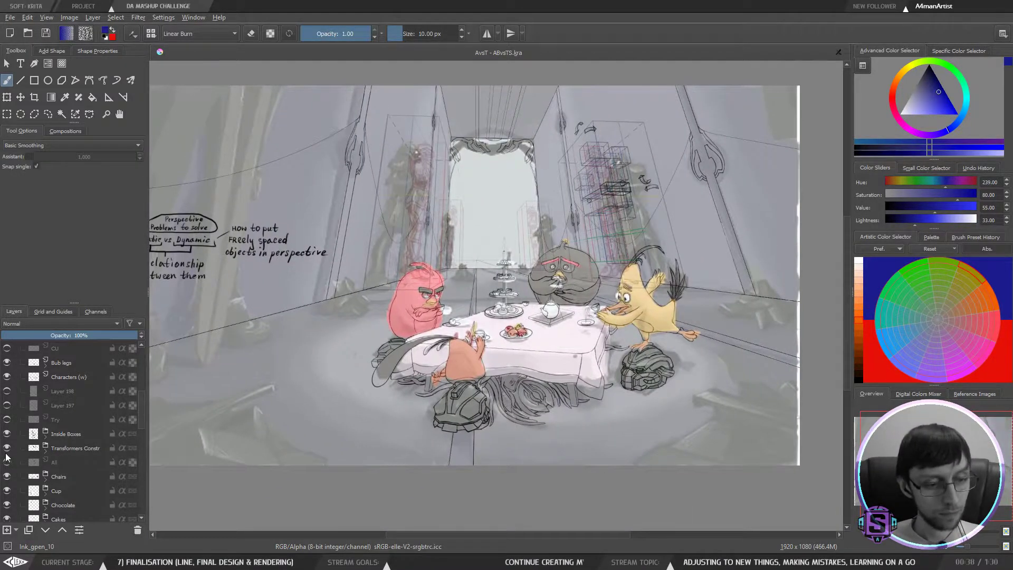
Step: Show Layer 197 again, hide the Sketches BU group so only the line art remains, and select that group
click(7, 405)
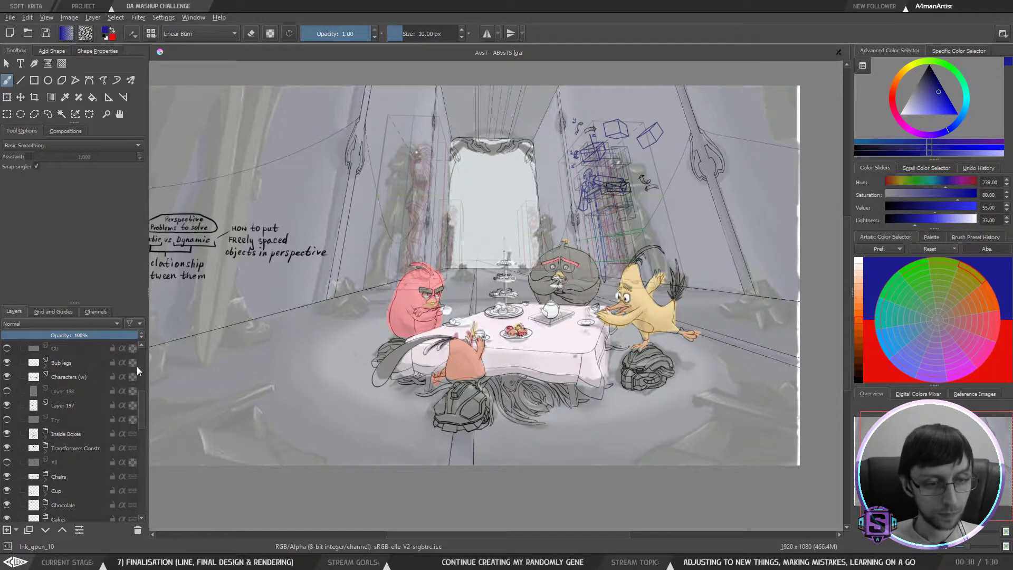
scroll(135, 364, up, 5)
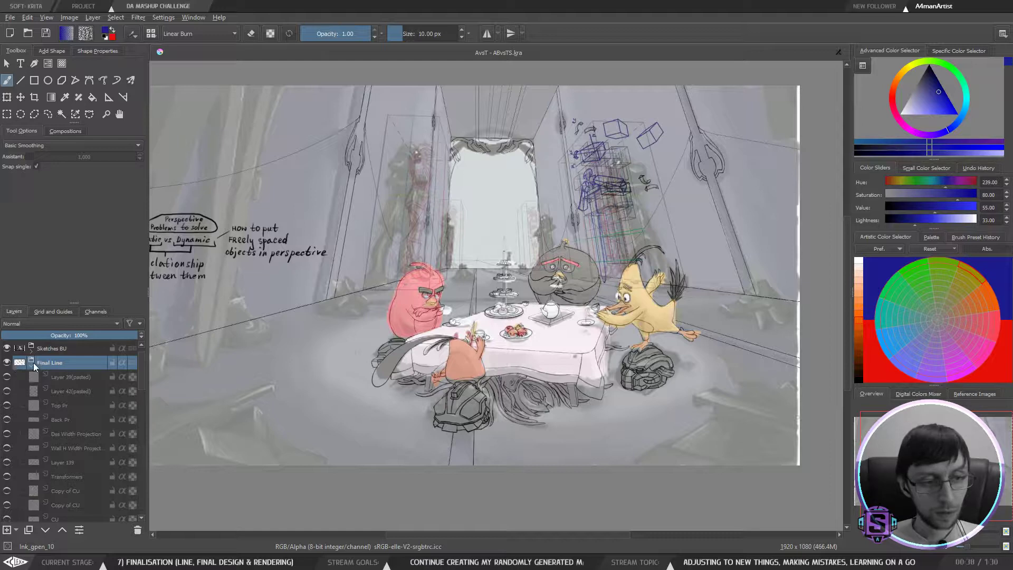
click(7, 348)
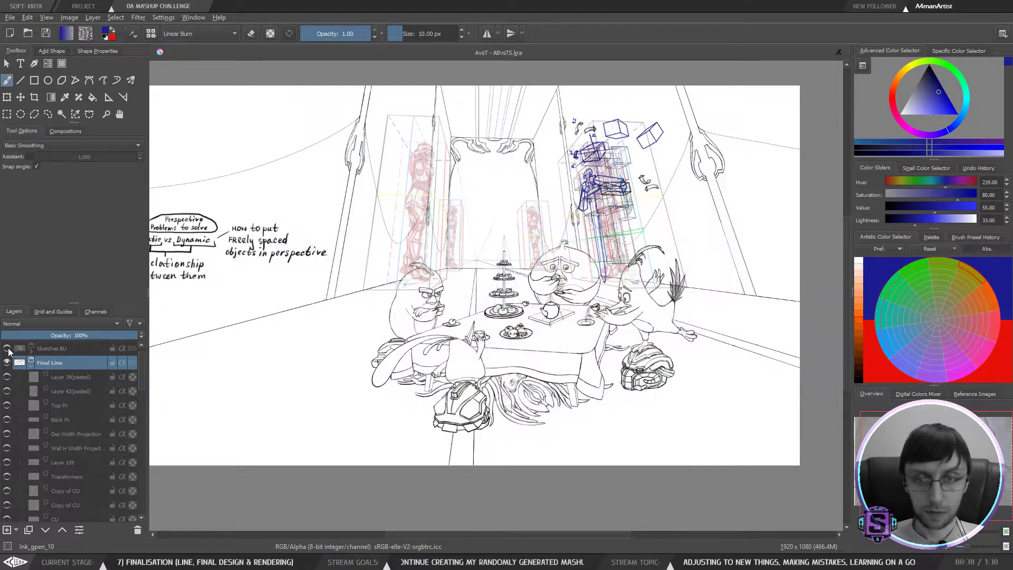
click(84, 351)
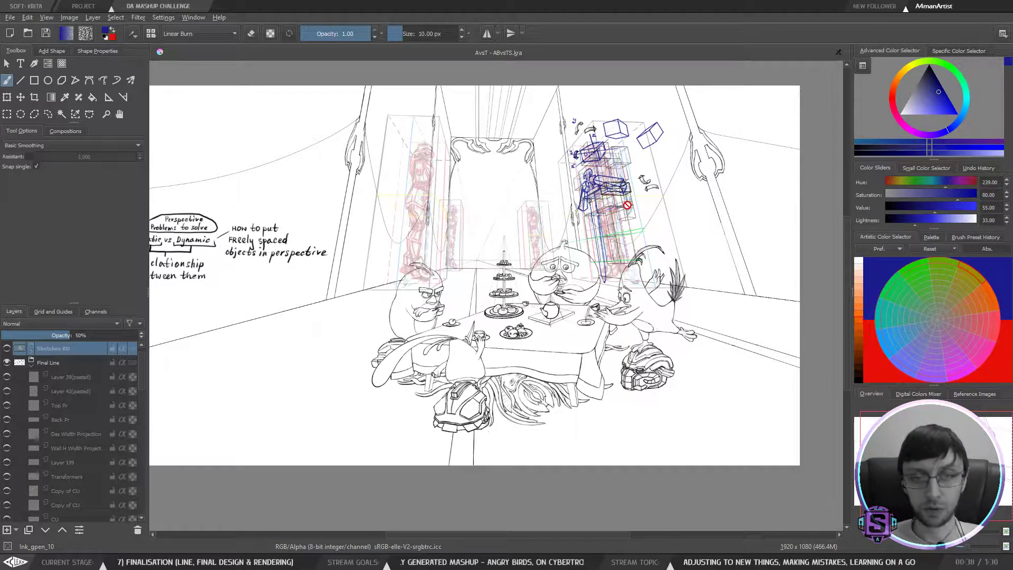
Step: Select Layer 197, compare the right statue with and without its blue box drawings, and leave the layer hidden with the Brush tool active
scroll(628, 204, up, 3)
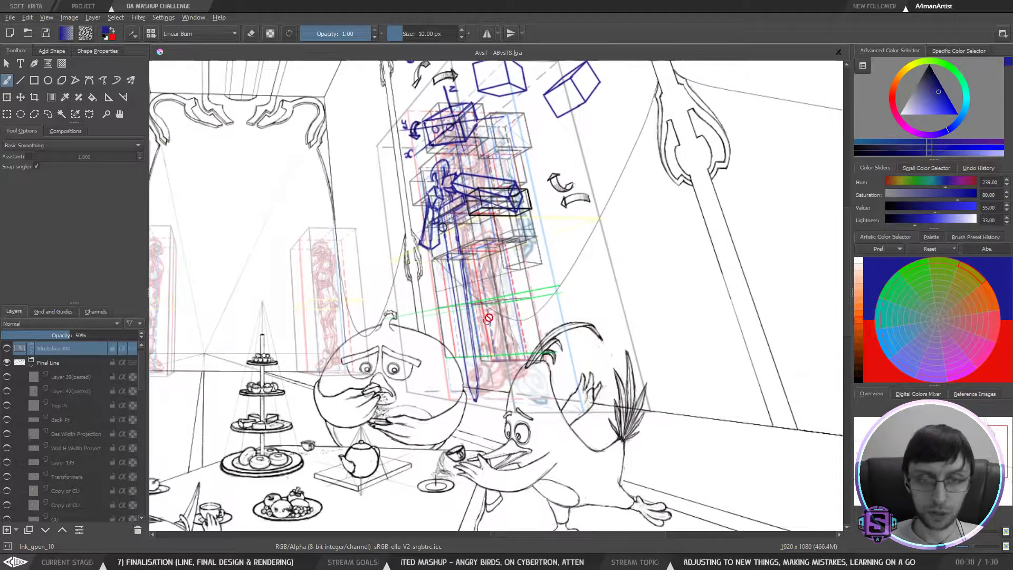
drag(569, 268, 550, 279)
click(21, 80)
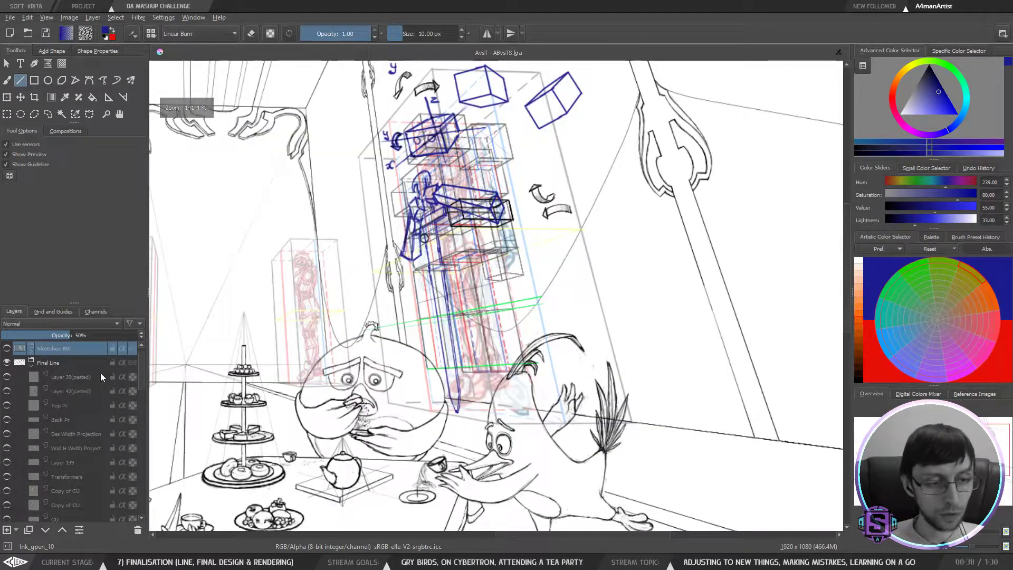
mouse_move(139, 376)
mouse_down()
mouse_move(137, 429)
mouse_move(143, 384)
mouse_move(142, 403)
mouse_up()
click(64, 390)
click(6, 391)
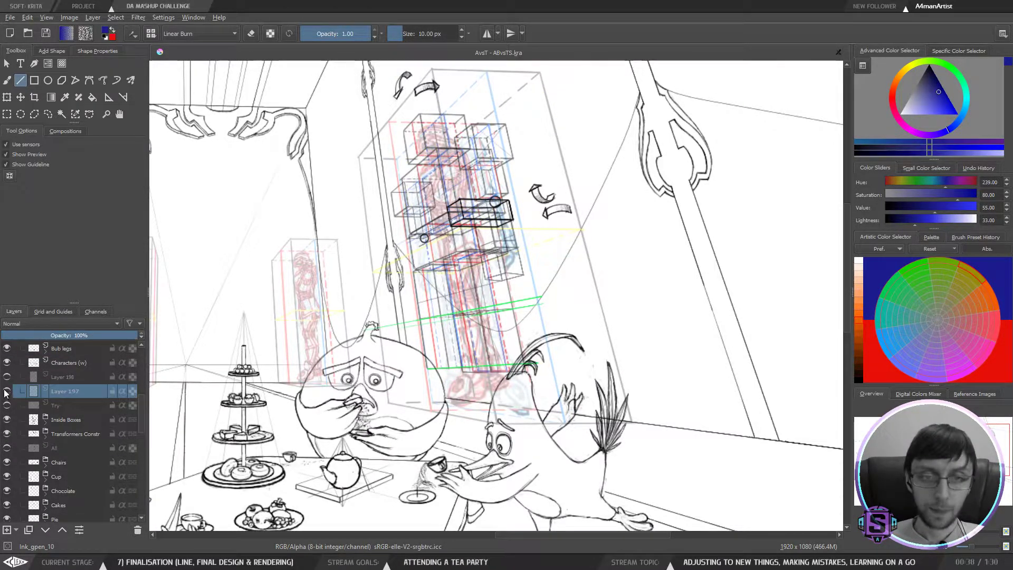
click(6, 391)
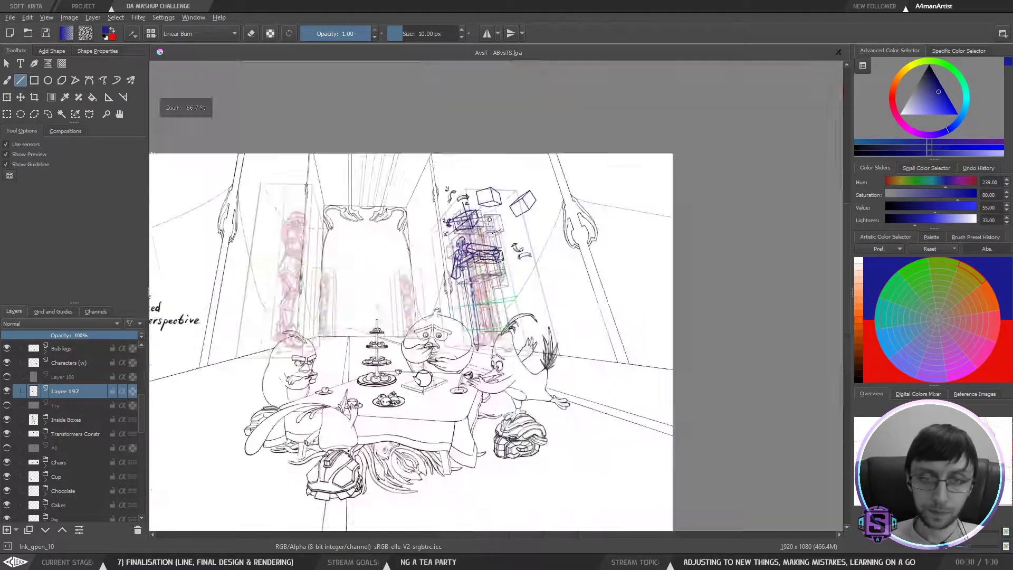
key(b)
drag(227, 289, 285, 312)
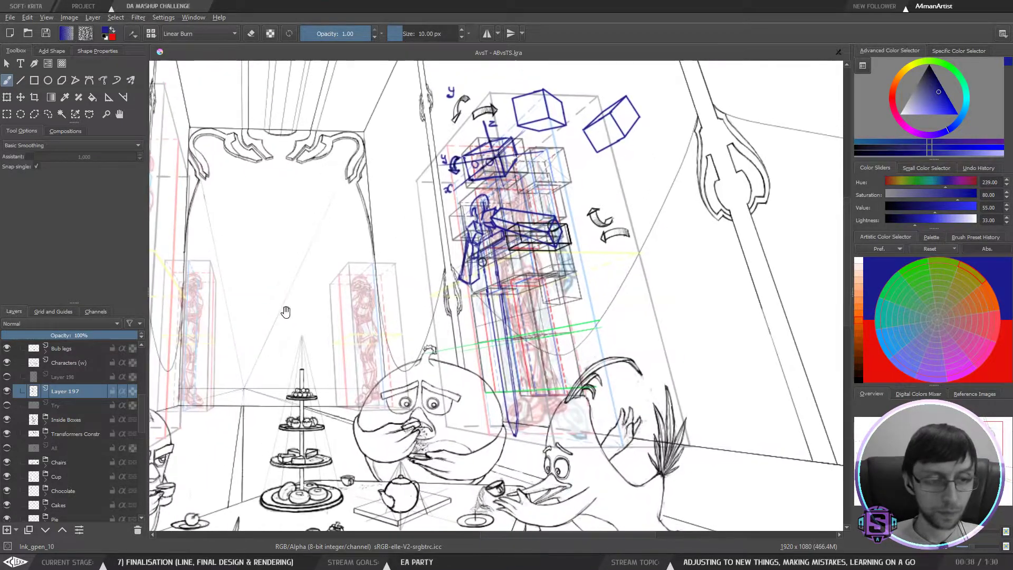
click(11, 391)
Step: Examine the body-part boxes inside the right statue's bounding box, looking at how they sit in the perspective
scroll(554, 264, down, 1)
scroll(553, 275, up, 1)
drag(564, 311, 532, 307)
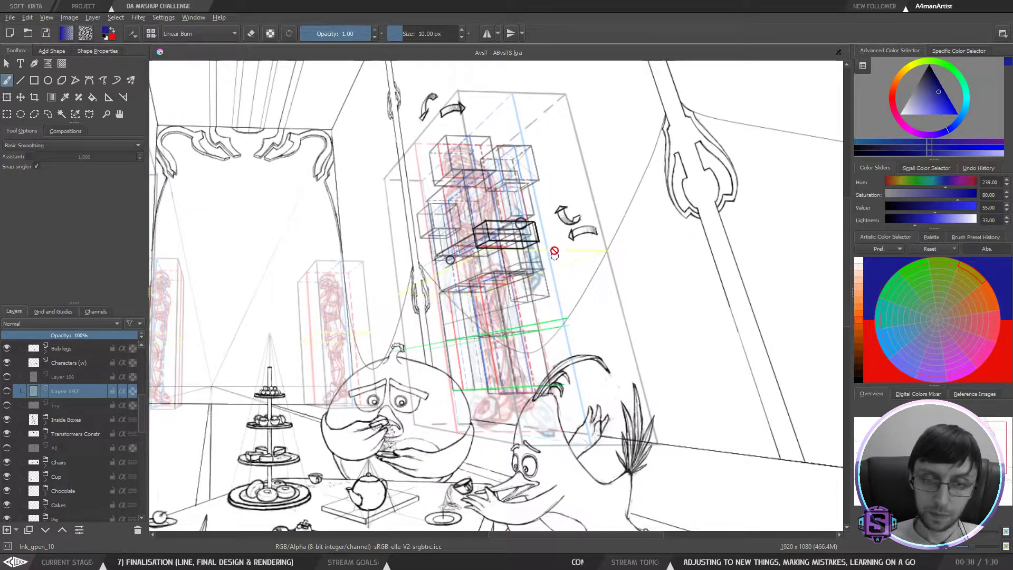
drag(552, 345, 562, 361)
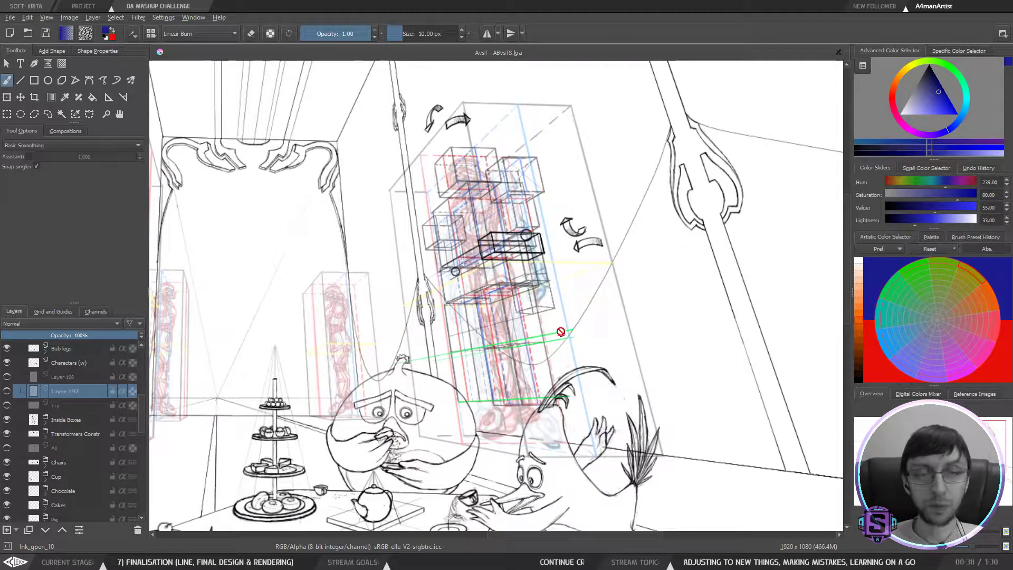
drag(539, 401, 566, 366)
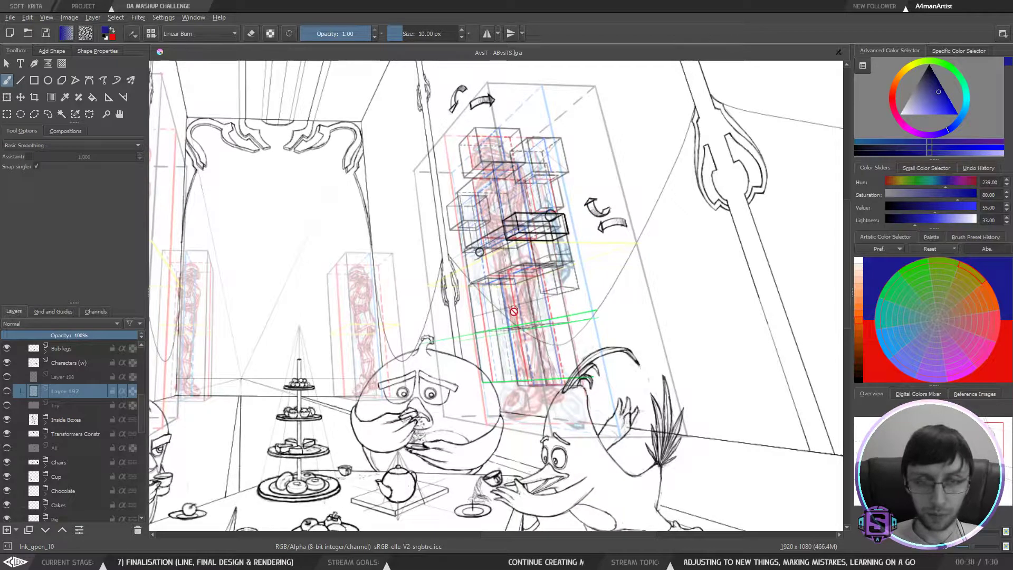
scroll(681, 333, down, 3)
scroll(681, 333, up, 3)
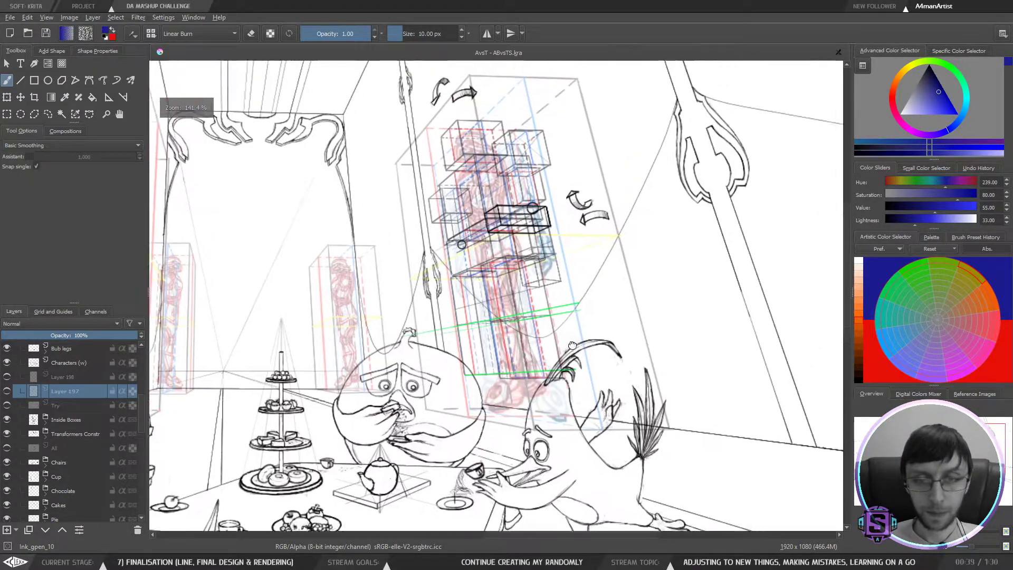
drag(572, 346, 566, 358)
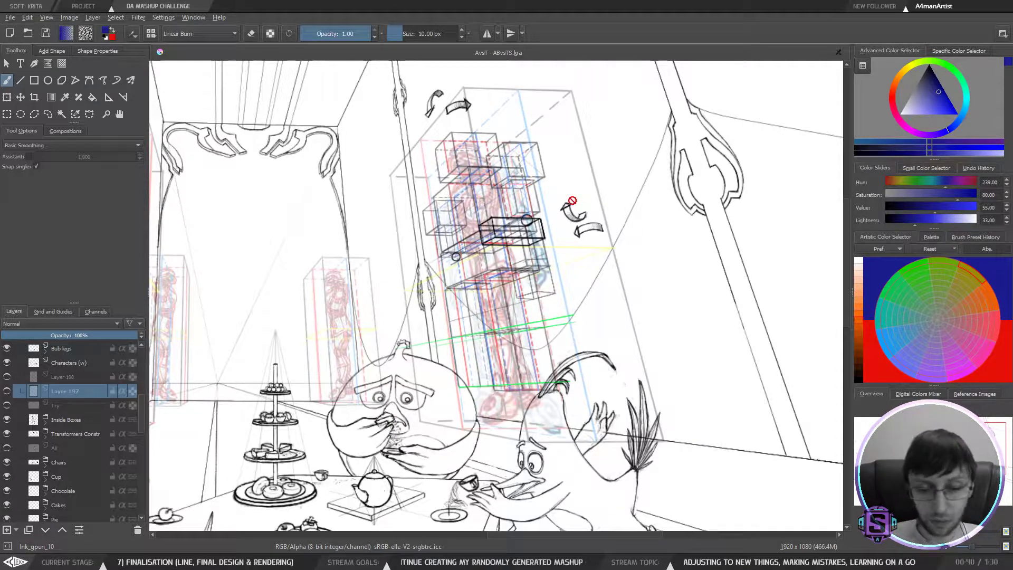
Step: Switch to Blender, returning briefly to Krita for comparison, and examine the posed mannequin with the sword from several angles
key(alt+Tab)
drag(555, 344, 561, 217)
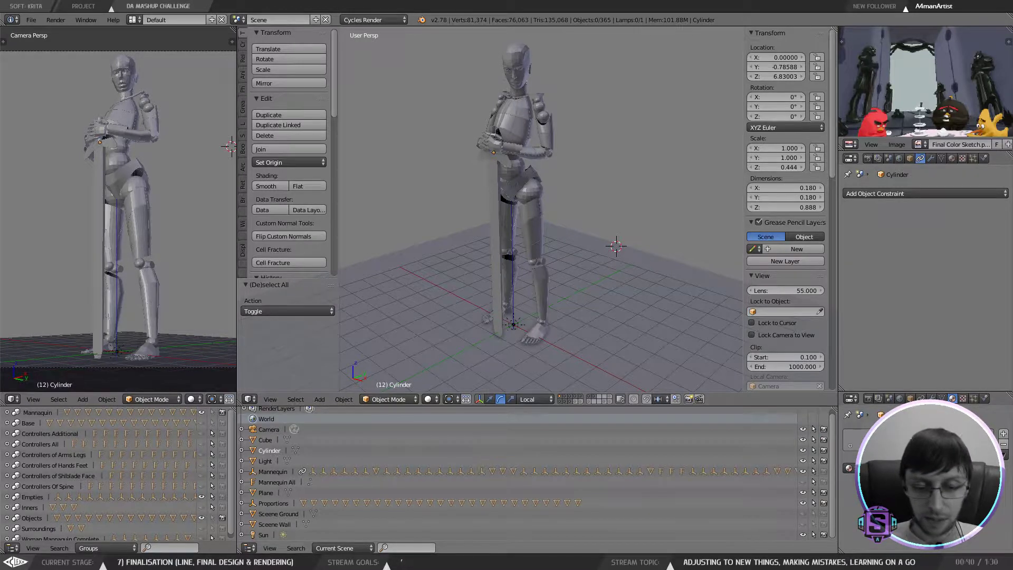
click(391, 562)
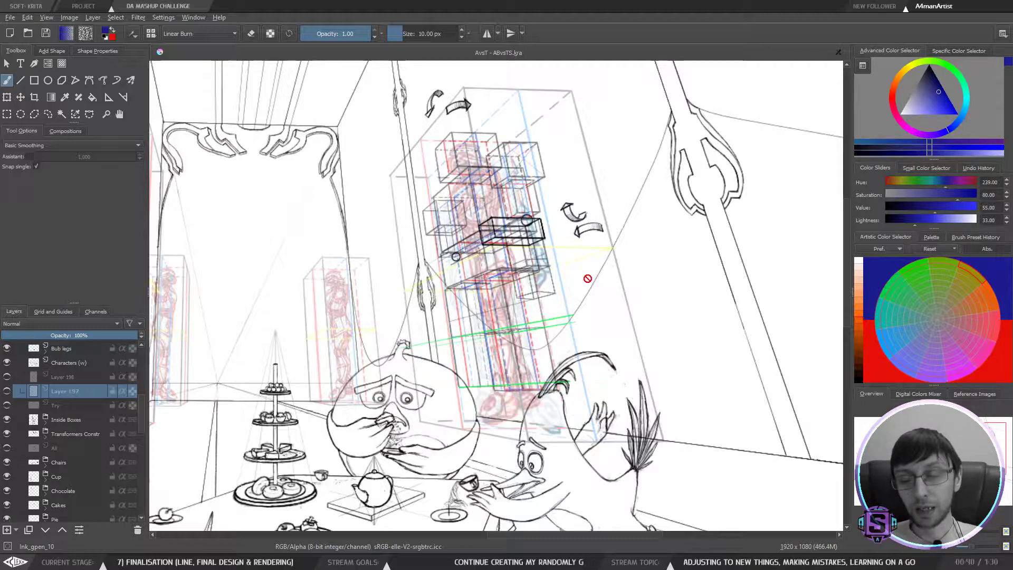
click(382, 562)
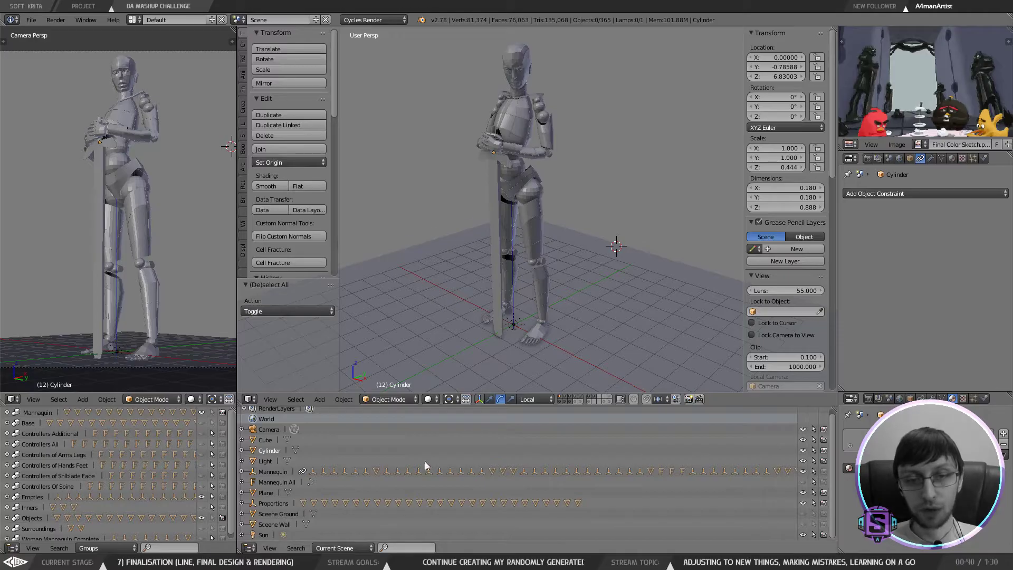
mouse_move(532, 223)
mouse_down()
mouse_move(553, 199)
mouse_move(636, 214)
mouse_move(517, 221)
mouse_up()
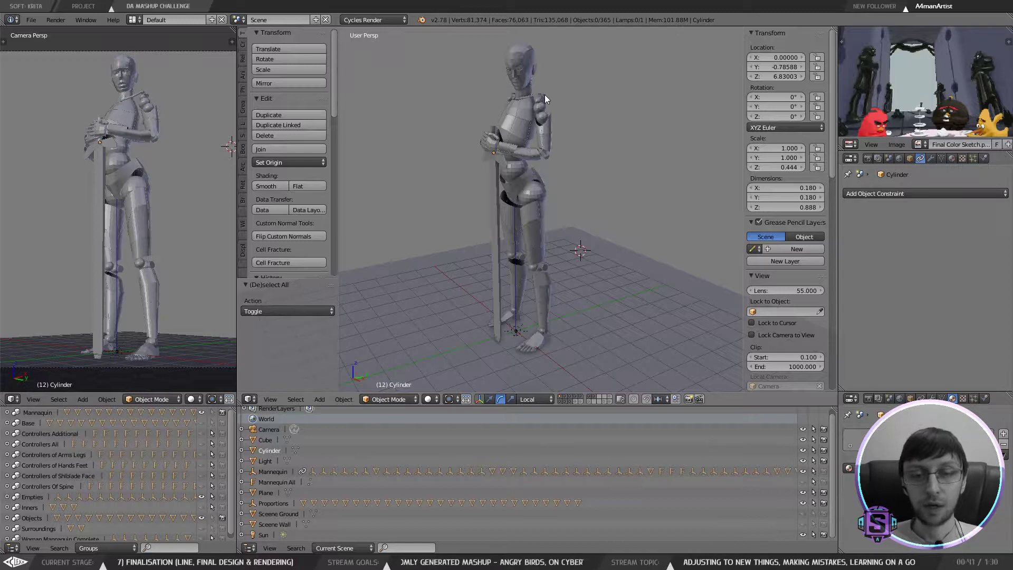
drag(537, 172, 568, 172)
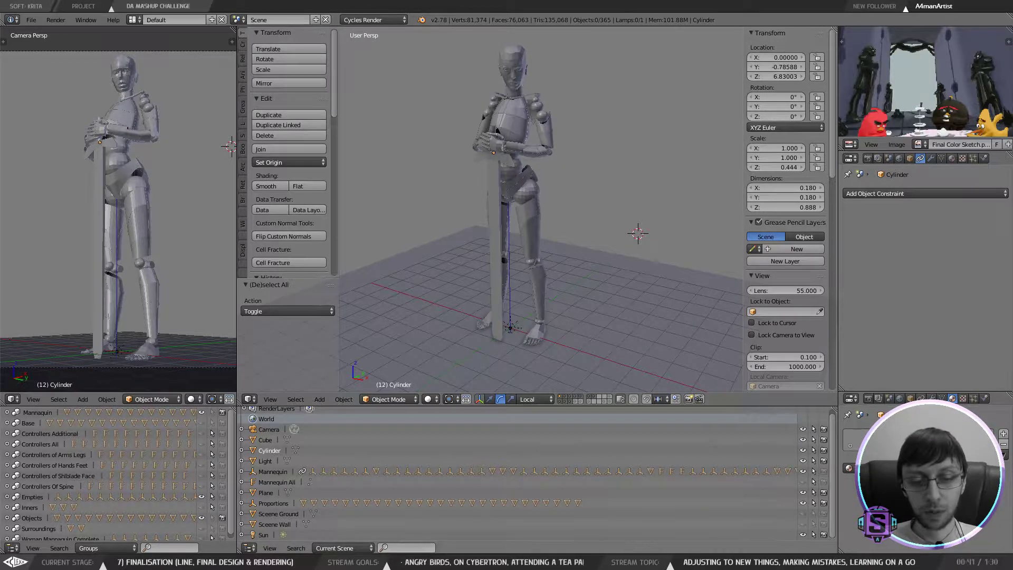
Step: Switch back to Krita and compare the right statue's boxes with the room perspective and the other statues, close up and from farther out
mouse_move(380, 562)
click(388, 522)
drag(544, 311, 561, 299)
scroll(561, 299, down, 1)
drag(594, 364, 606, 357)
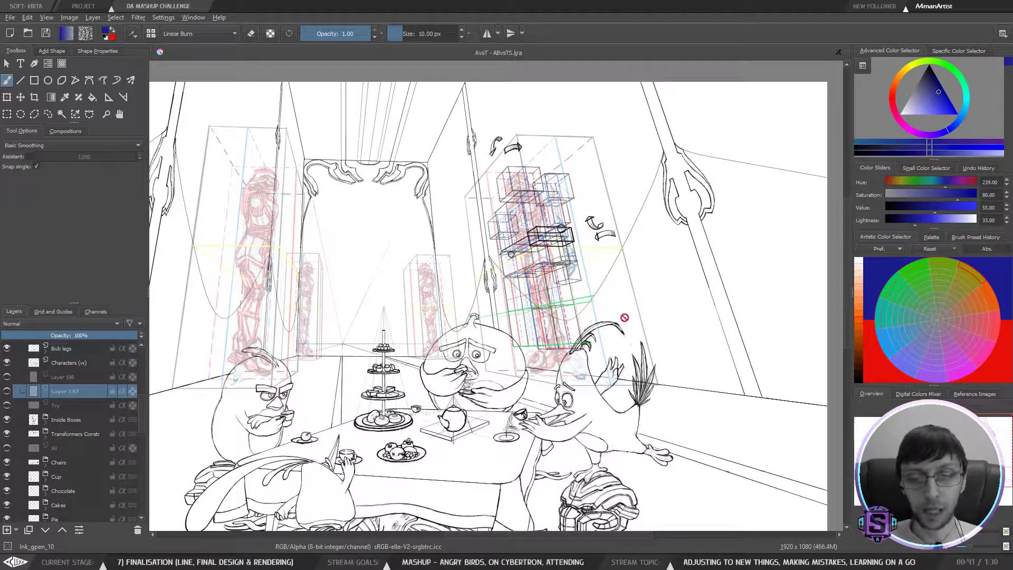
drag(596, 335, 609, 297)
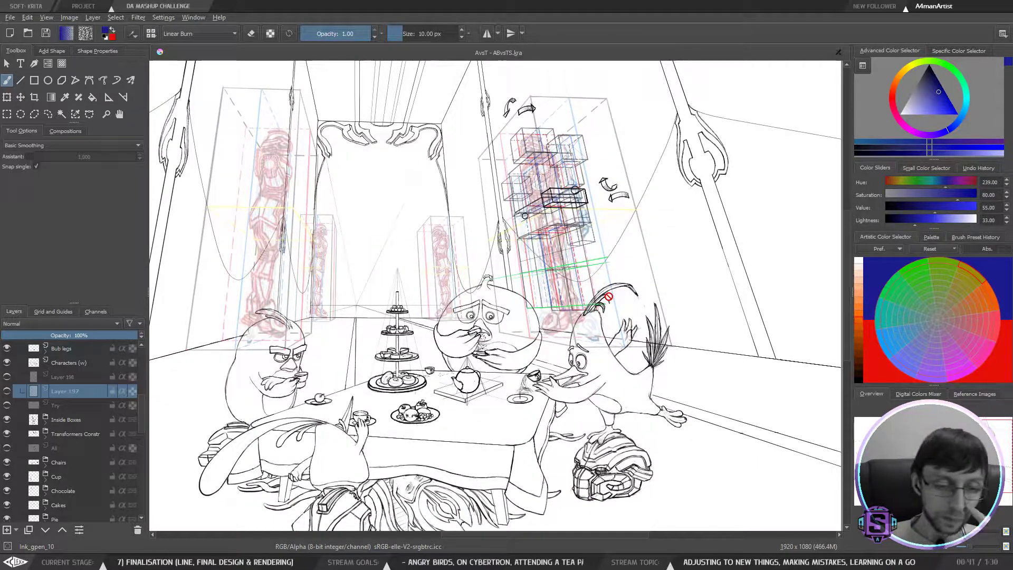
scroll(588, 314, up, 1)
drag(614, 254, 585, 369)
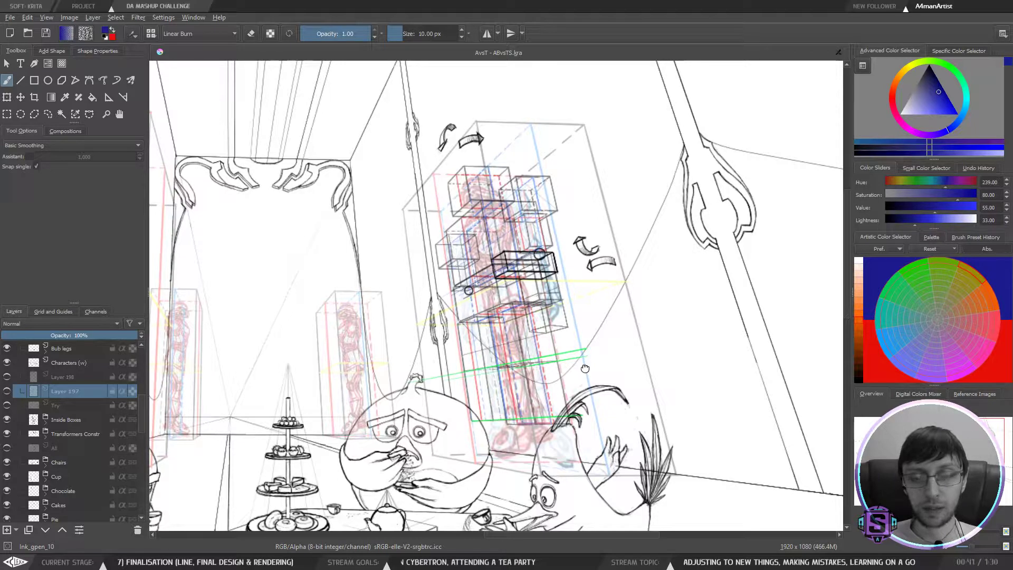
drag(585, 368, 588, 364)
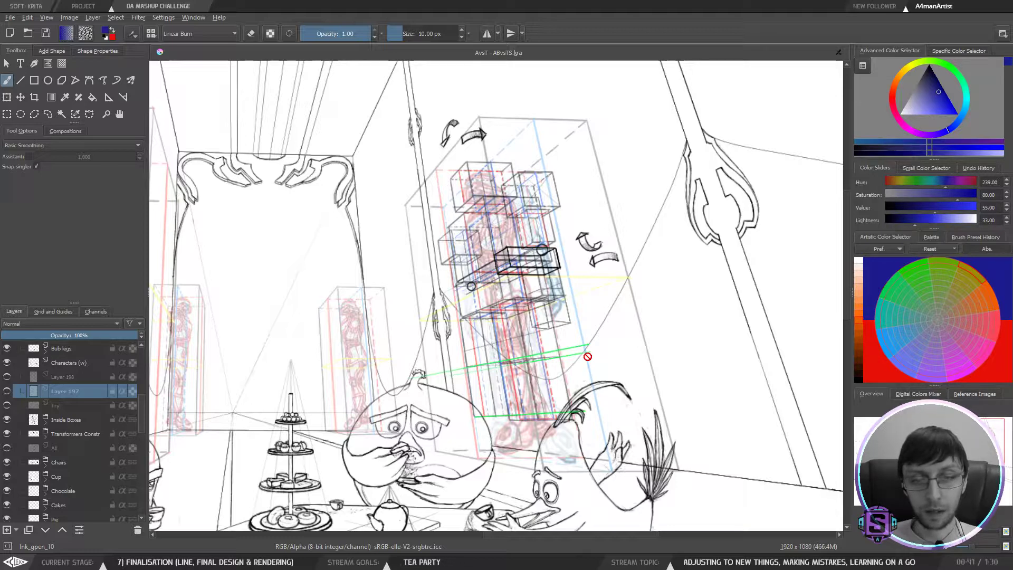
scroll(588, 356, down, 1)
scroll(588, 355, up, 1)
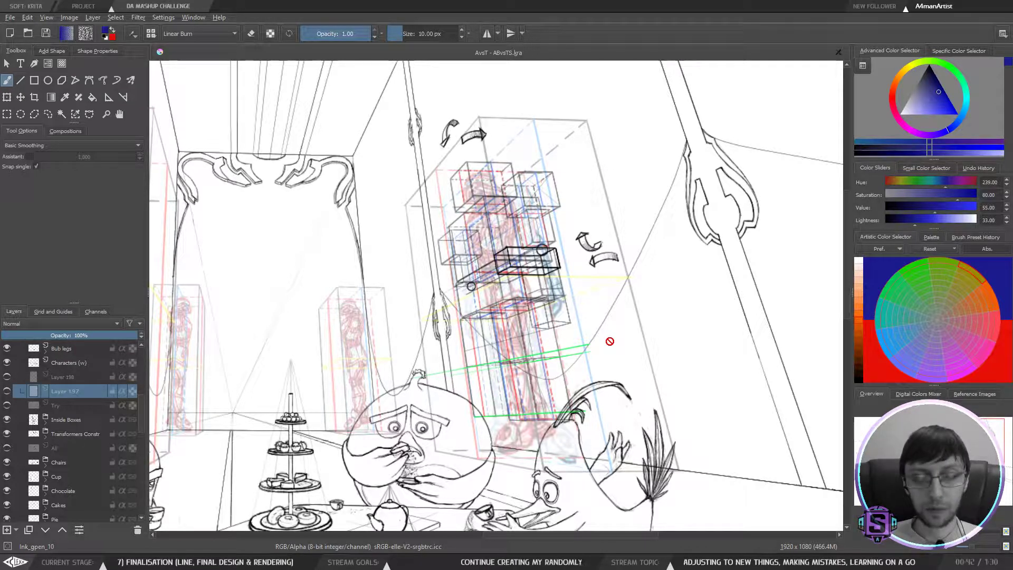
scroll(610, 341, down, 1)
drag(604, 350, 592, 298)
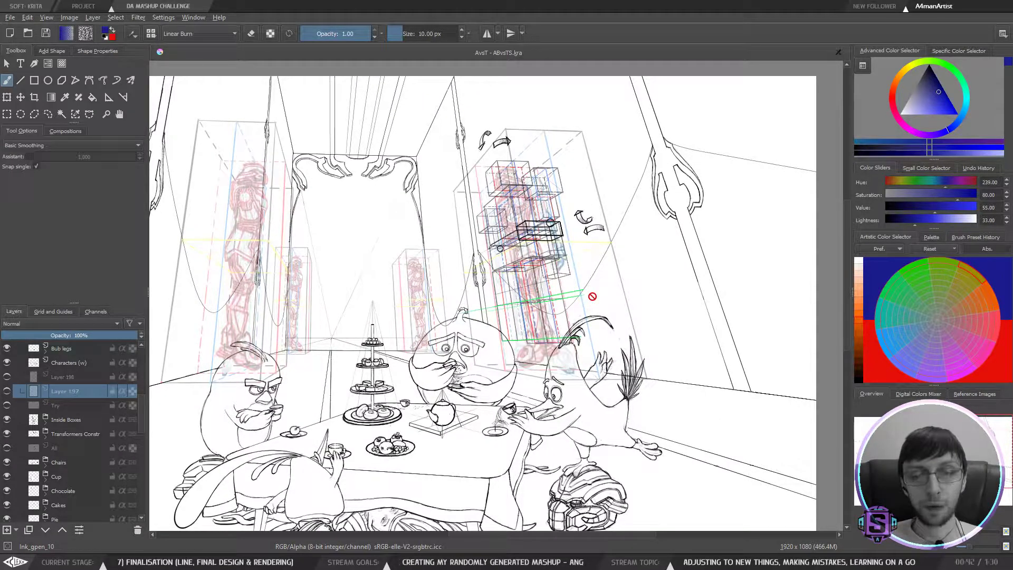
scroll(592, 295, up, 1)
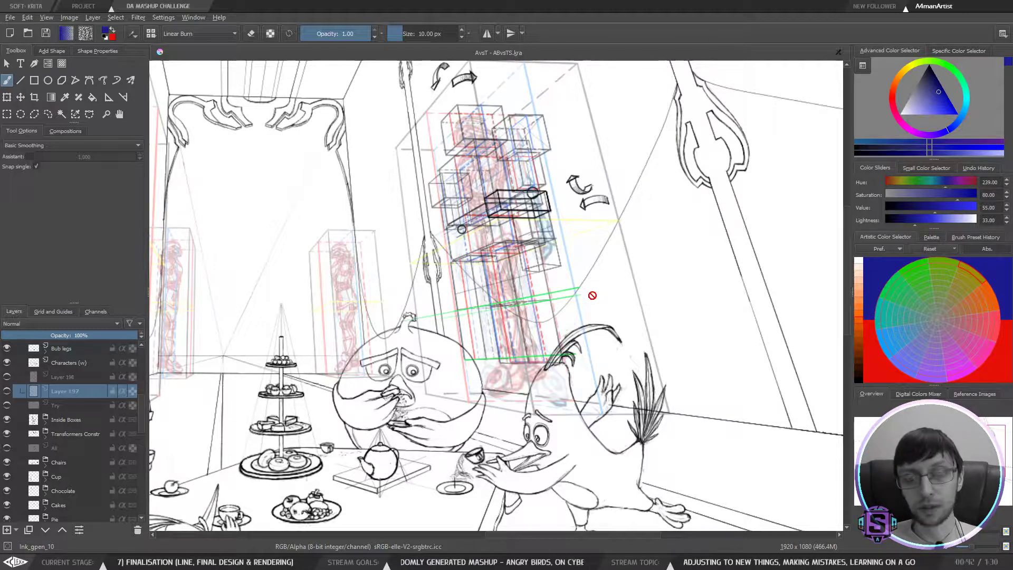
scroll(569, 314, up, 2)
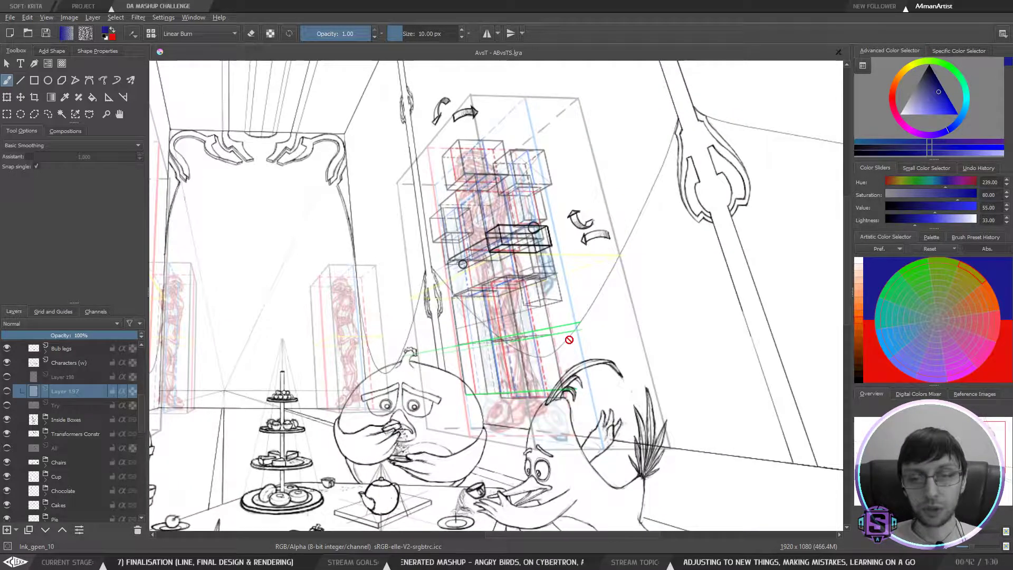
Step: Examine how the boxes of the right-hand statue fit the room perspective, both close up and against the whole tea party scene
drag(515, 371, 544, 338)
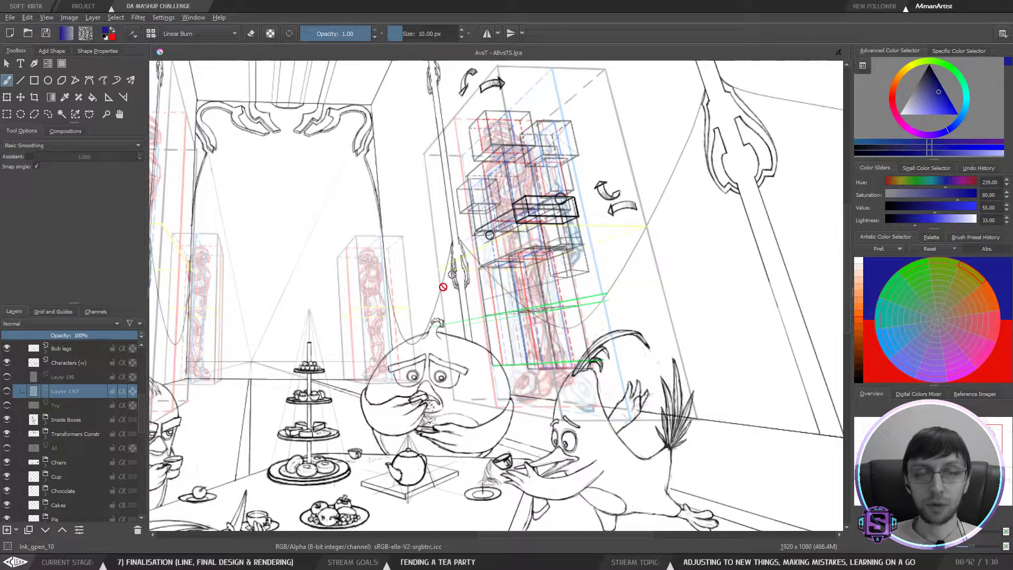
drag(442, 295, 483, 302)
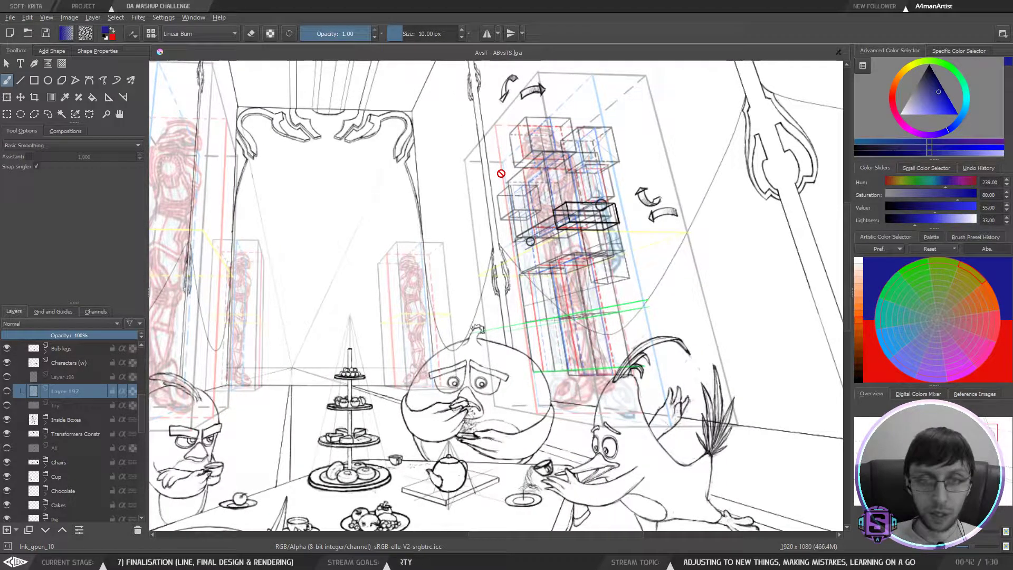
drag(584, 260, 562, 236)
scroll(566, 255, down, 2)
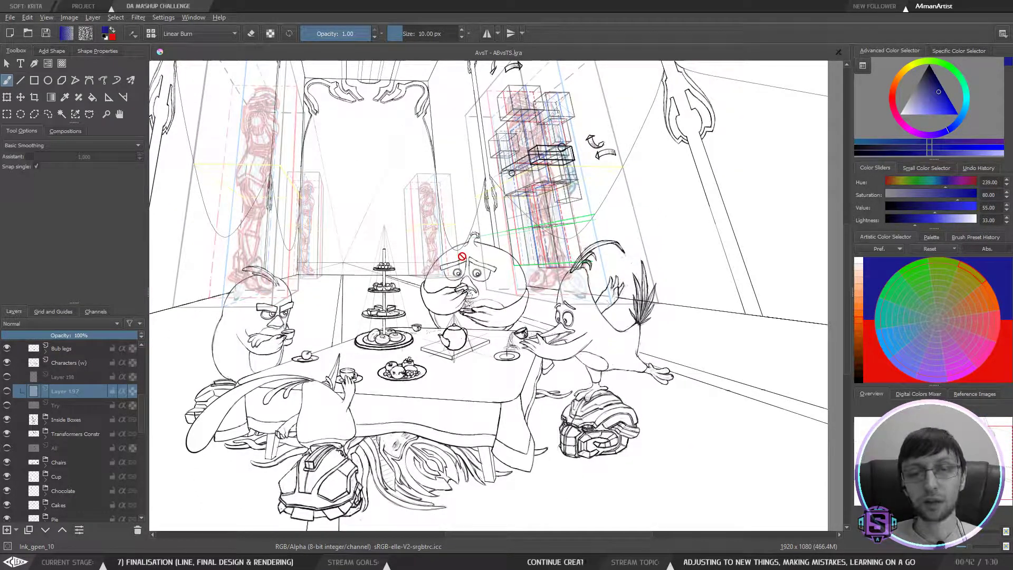
drag(580, 273, 566, 359)
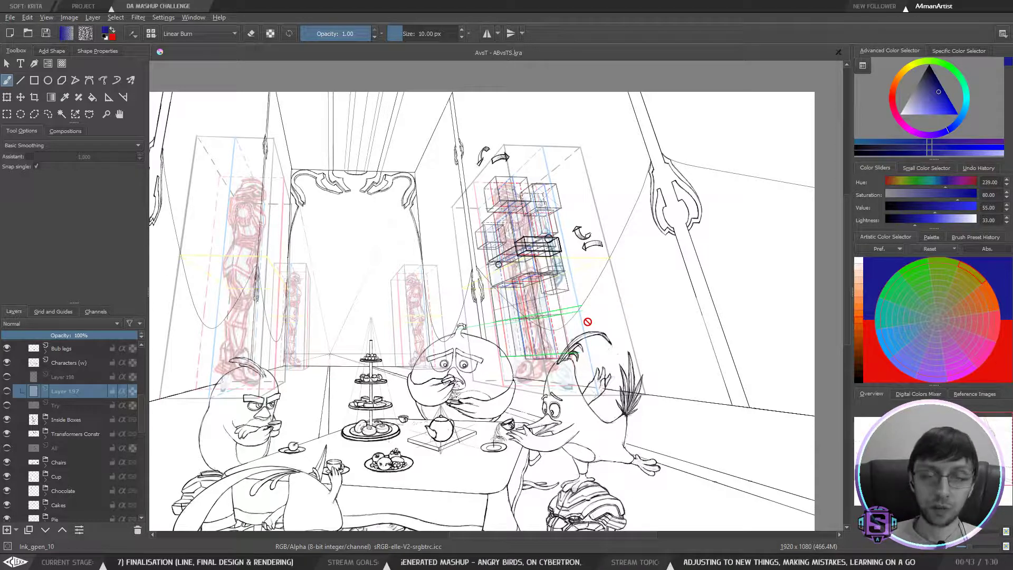
drag(545, 323, 538, 288)
scroll(535, 311, up, 1)
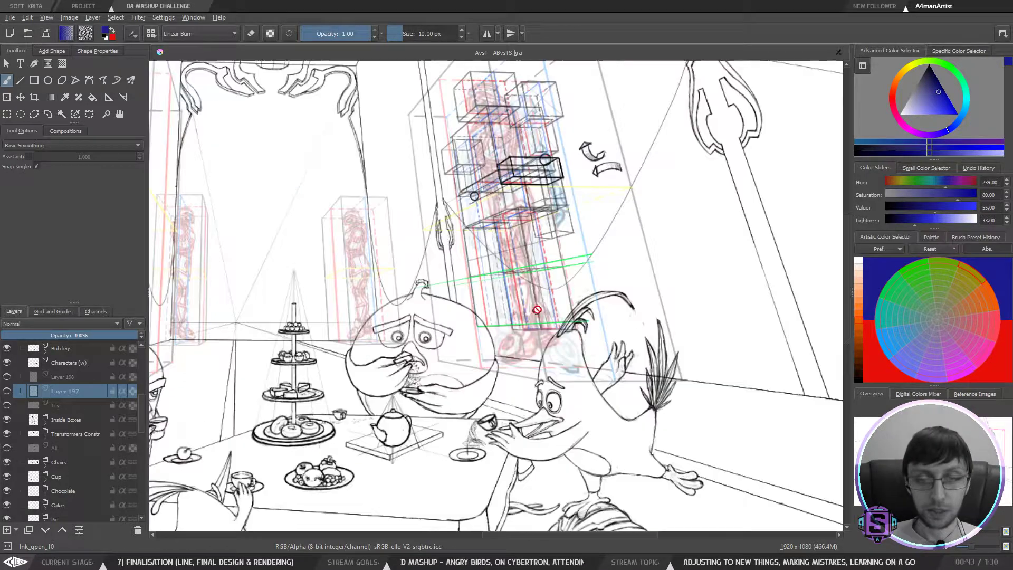
scroll(535, 310, up, 1)
drag(590, 258, 558, 410)
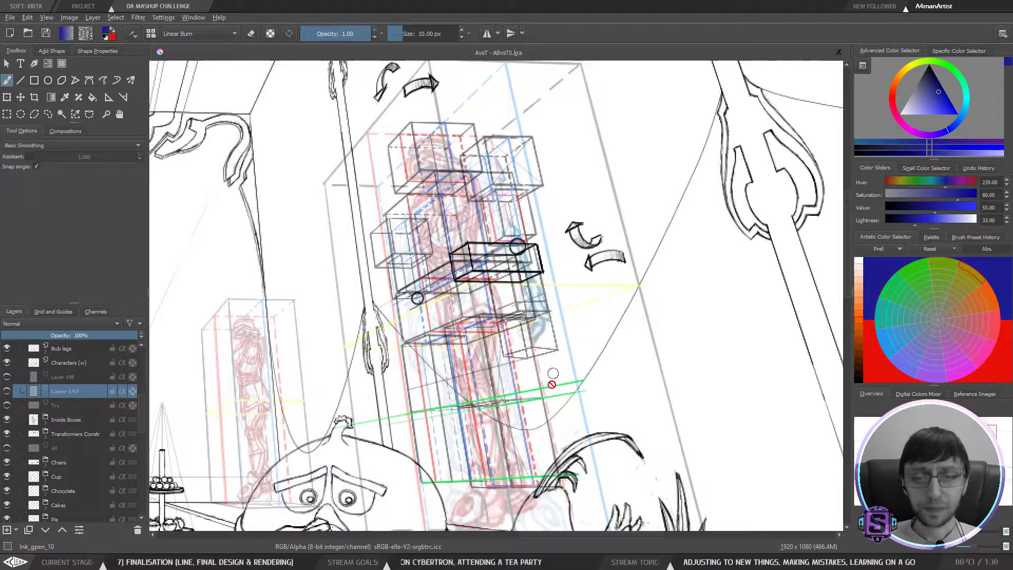
scroll(555, 352, down, 3)
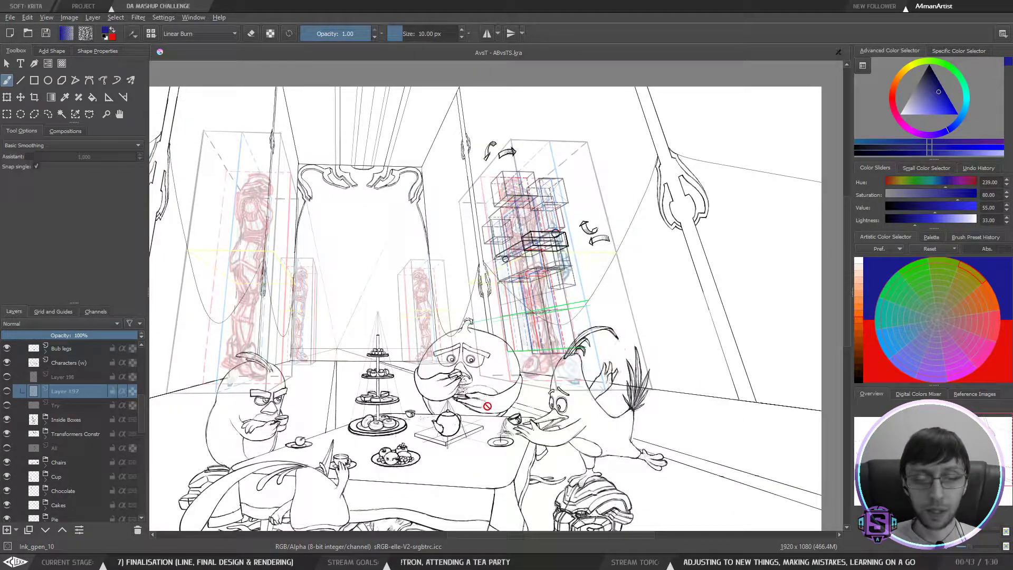
Step: Switch to Blender to examine the posed mannequin with the sword, and return to the tea party line art in Krita
key(alt+Tab)
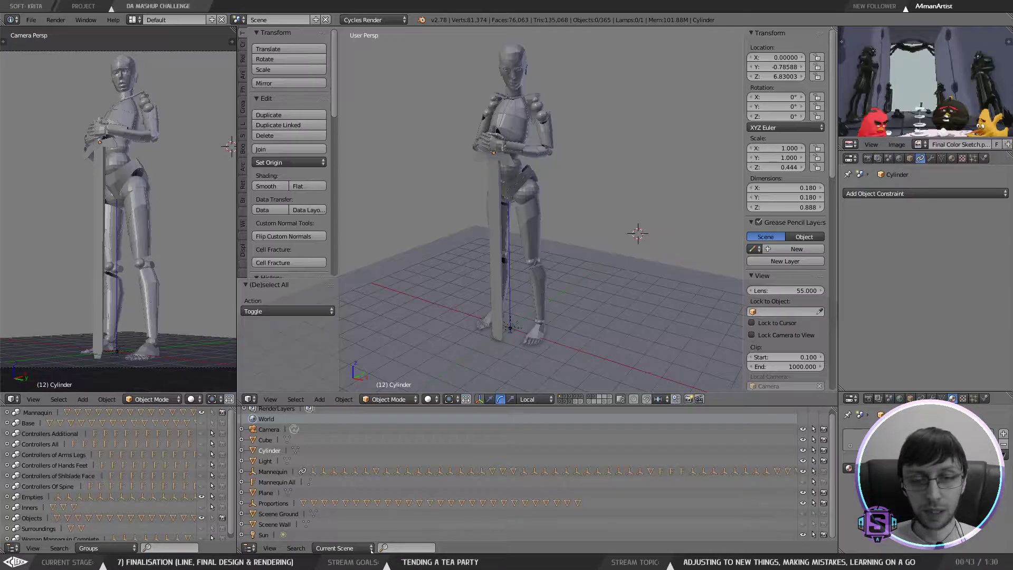
drag(586, 248, 680, 253)
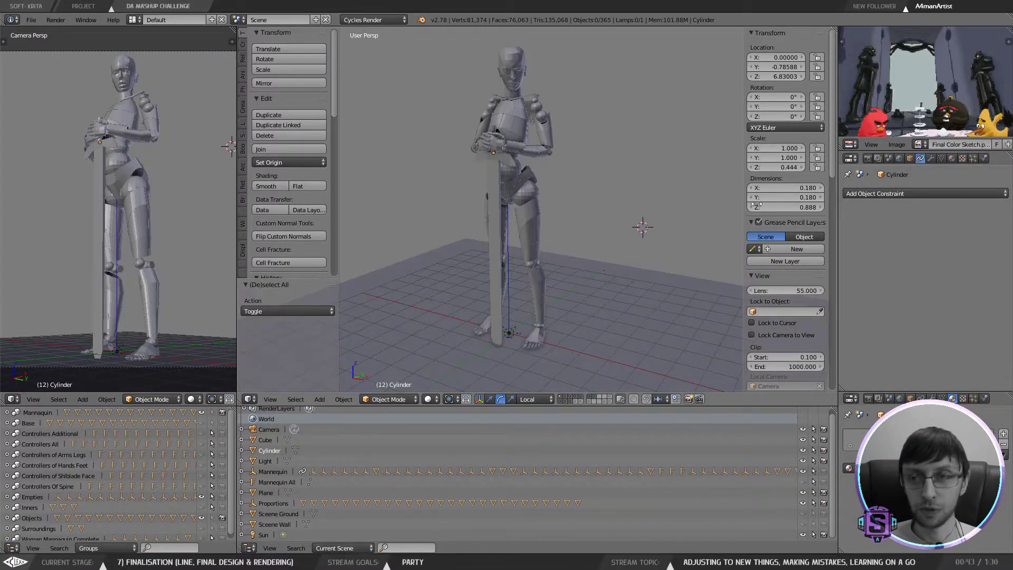
click(949, 8)
drag(590, 267, 600, 243)
scroll(601, 243, down, 1)
drag(619, 284, 697, 233)
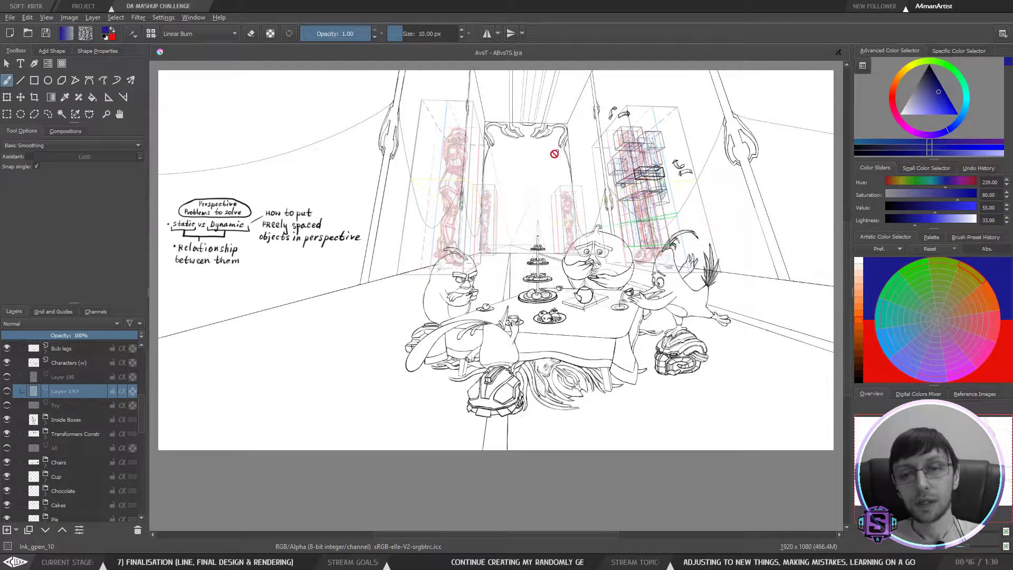
Step: Select the Inside Boxes group, compare the full drawing with and without it, and leave the group hidden
scroll(527, 253, down, 3)
scroll(527, 253, up, 3)
drag(544, 258, 527, 286)
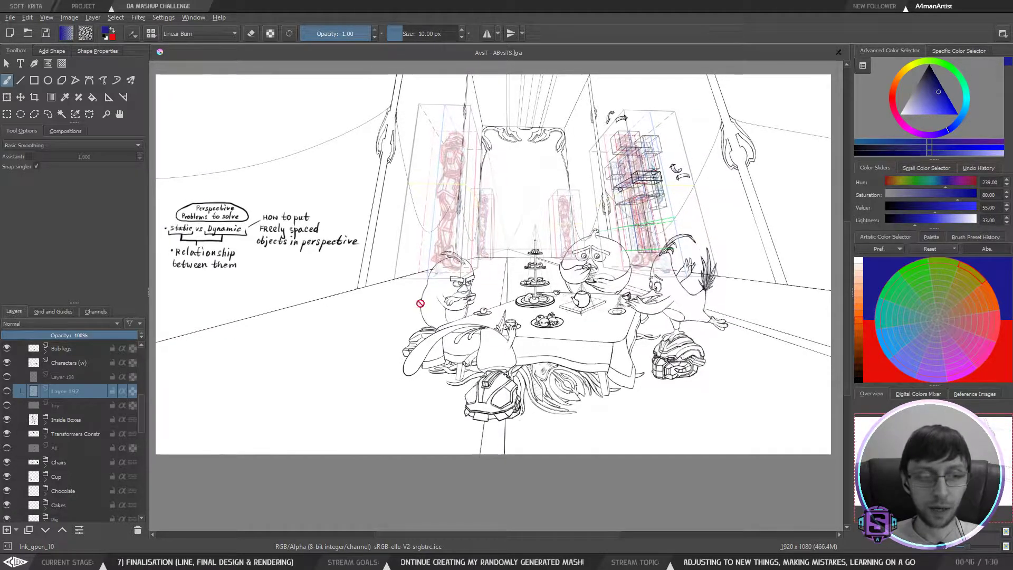
click(73, 422)
click(7, 421)
click(6, 420)
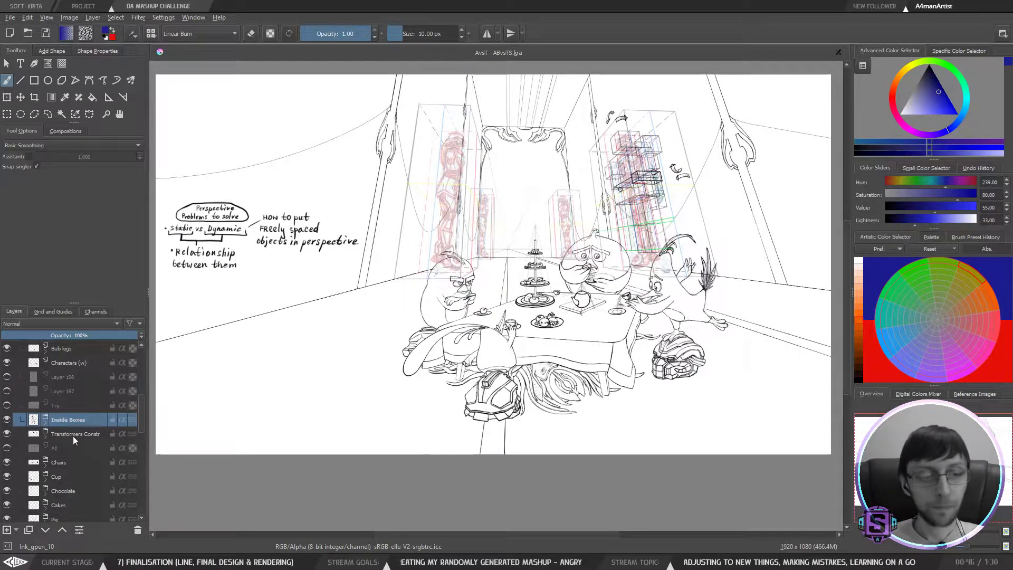
click(7, 420)
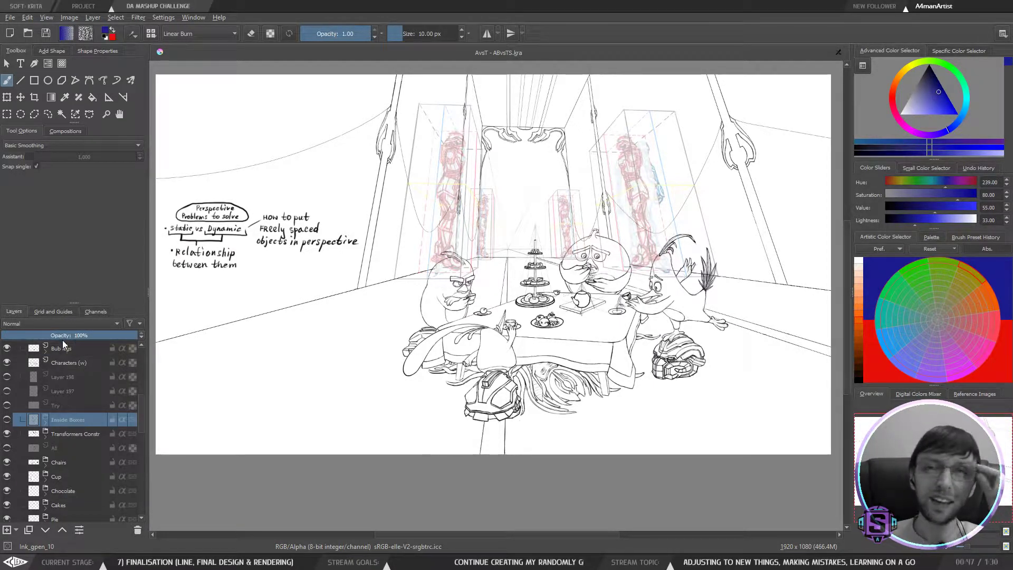
key(minus)
key(minus)
key(plus)
key(plus)
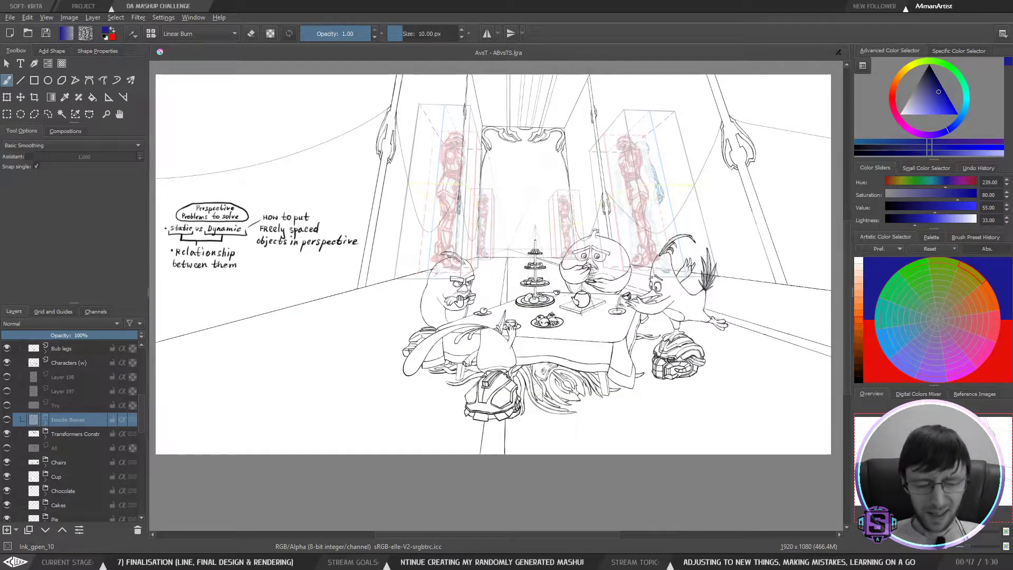
drag(460, 302, 459, 300)
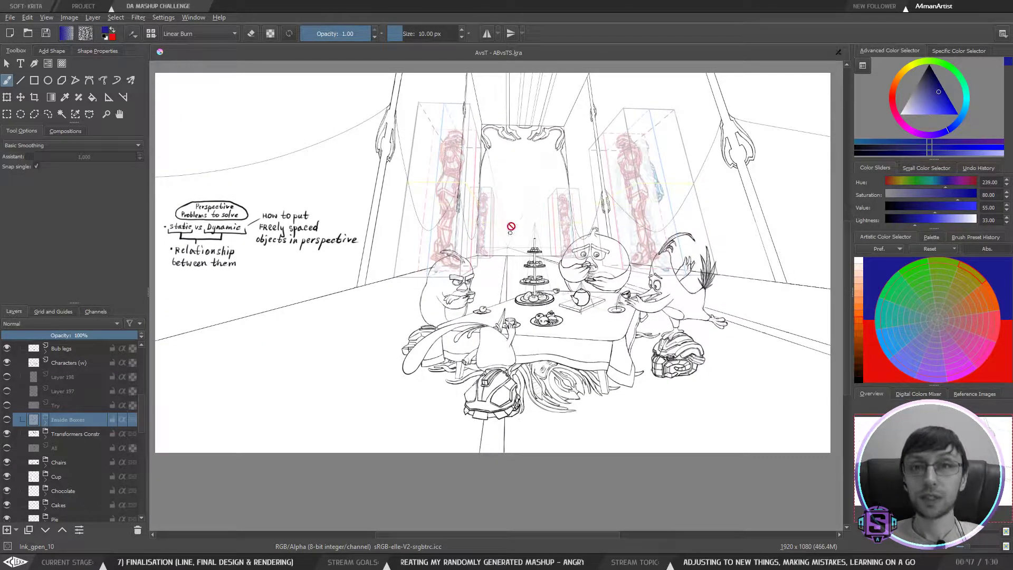
Step: Select the Transformers Constr group, compare the room with and without the statue constructions, and examine the line art with them hidden
click(71, 433)
click(7, 435)
click(7, 434)
click(7, 434)
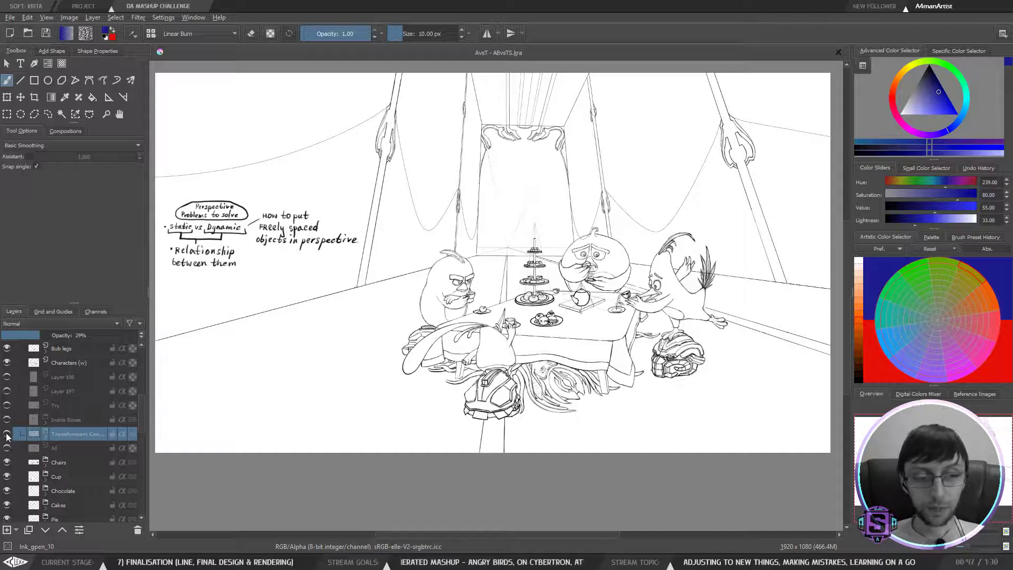
click(7, 434)
click(7, 435)
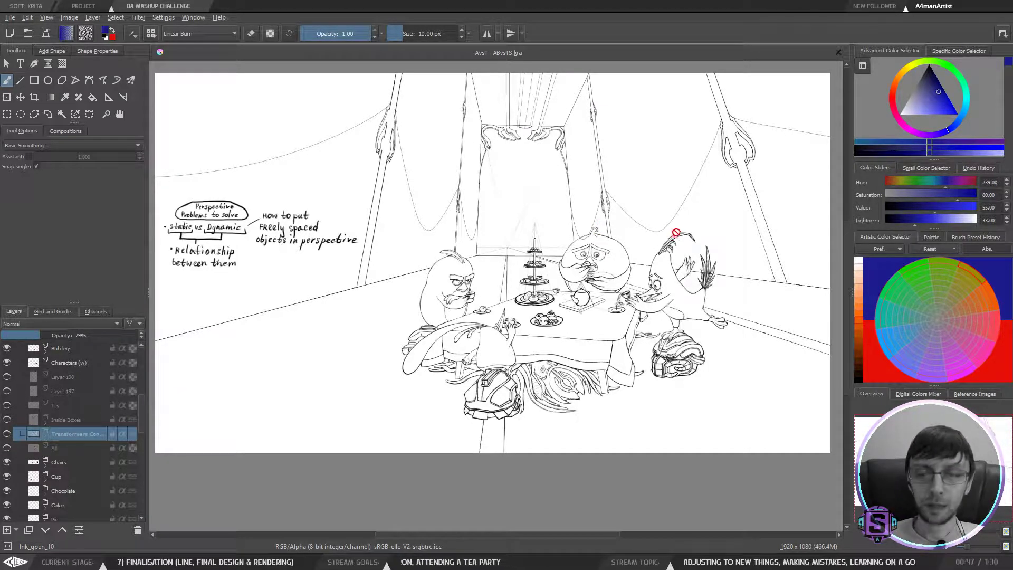
key(ctrl+plus)
key(ctrl+plus)
key(ctrl+plus)
key(ctrl+minus)
key(ctrl+minus)
drag(684, 234, 640, 258)
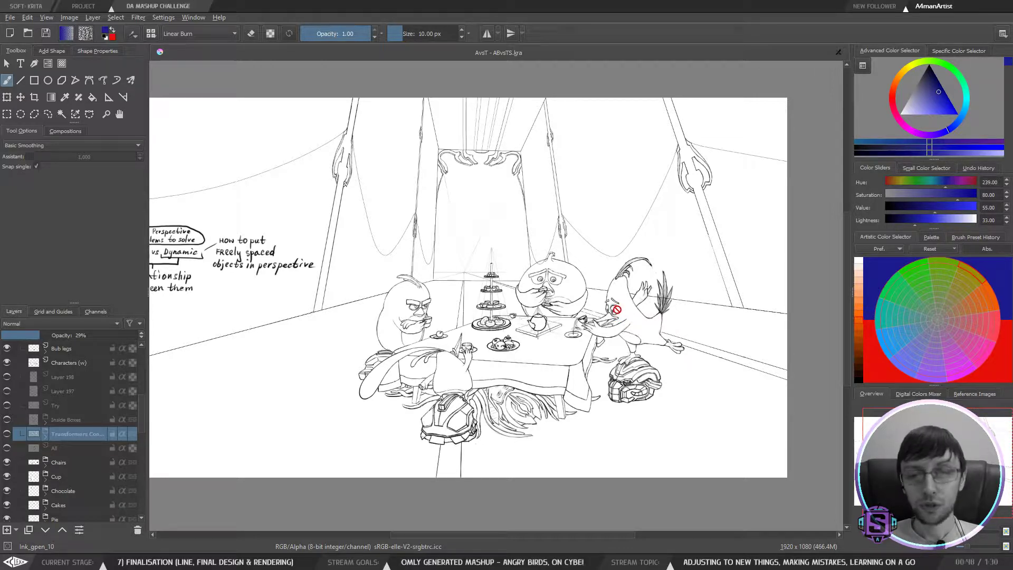
Step: Show the Transformers Constr and Inside Boxes groups again and examine the statues within the whole scene
click(7, 434)
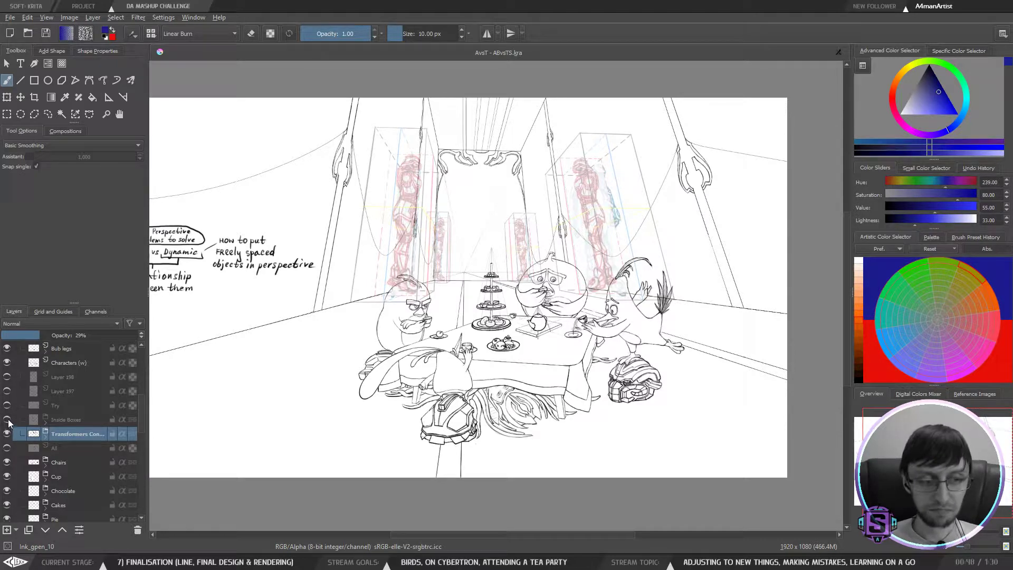
click(7, 390)
click(7, 391)
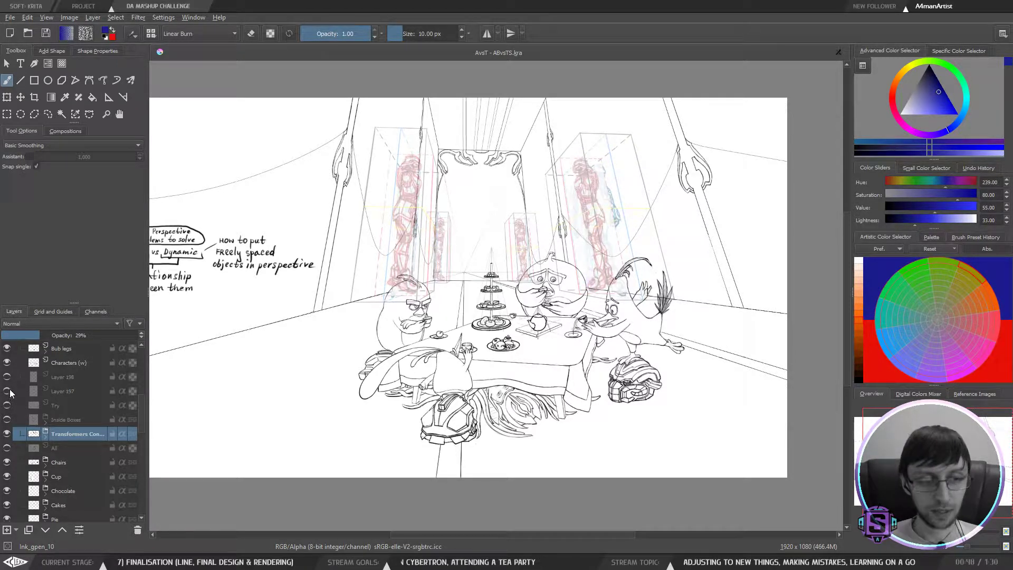
click(7, 419)
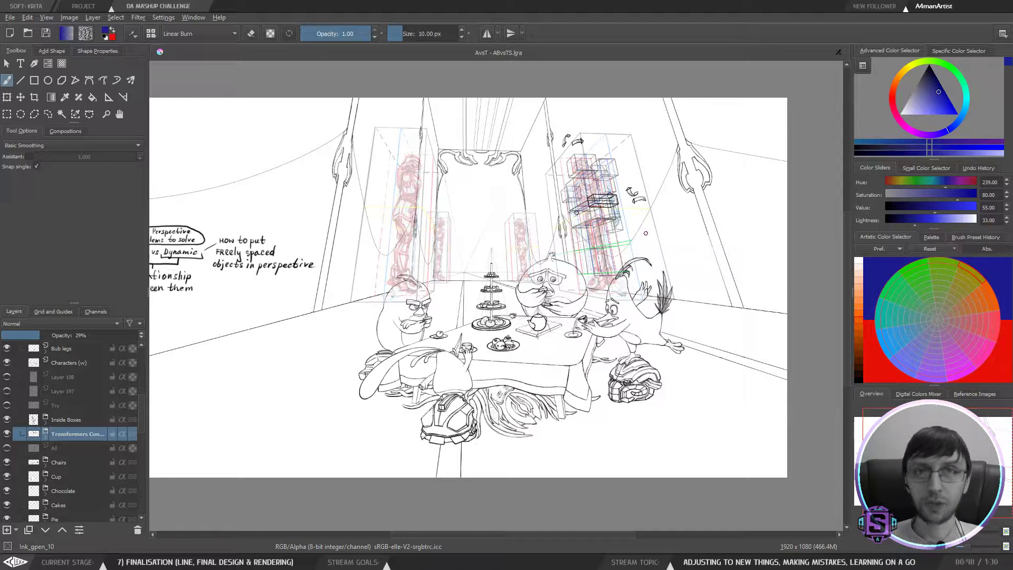
mouse_move(663, 235)
mouse_down()
mouse_move(659, 248)
mouse_move(692, 222)
mouse_up()
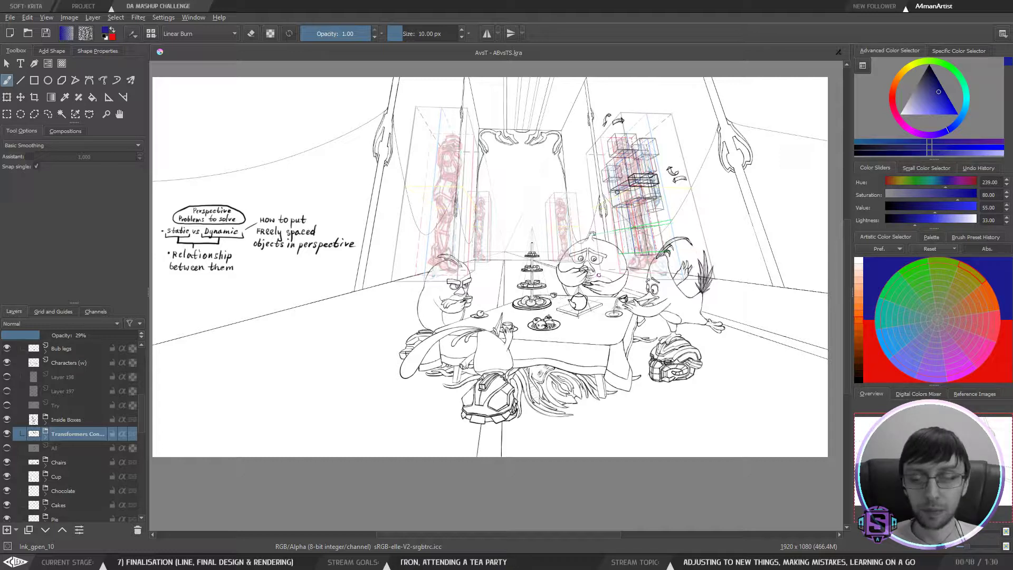
Step: Hide the Inside Boxes and Transformers Constr groups, compare the line art with the Sketches BU color sketch, and leave the sketch hidden
click(7, 419)
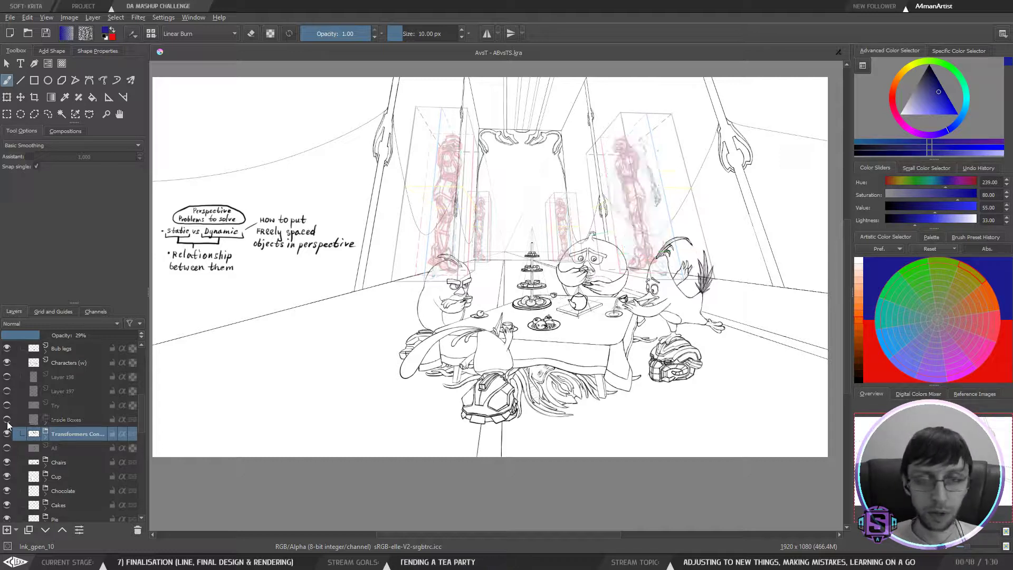
click(7, 433)
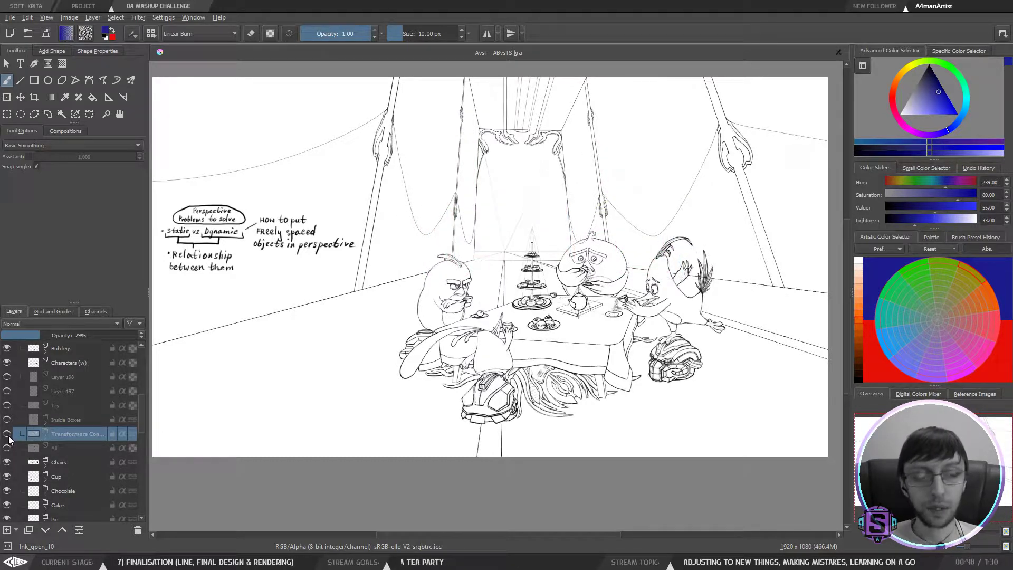
scroll(136, 359, up, 8)
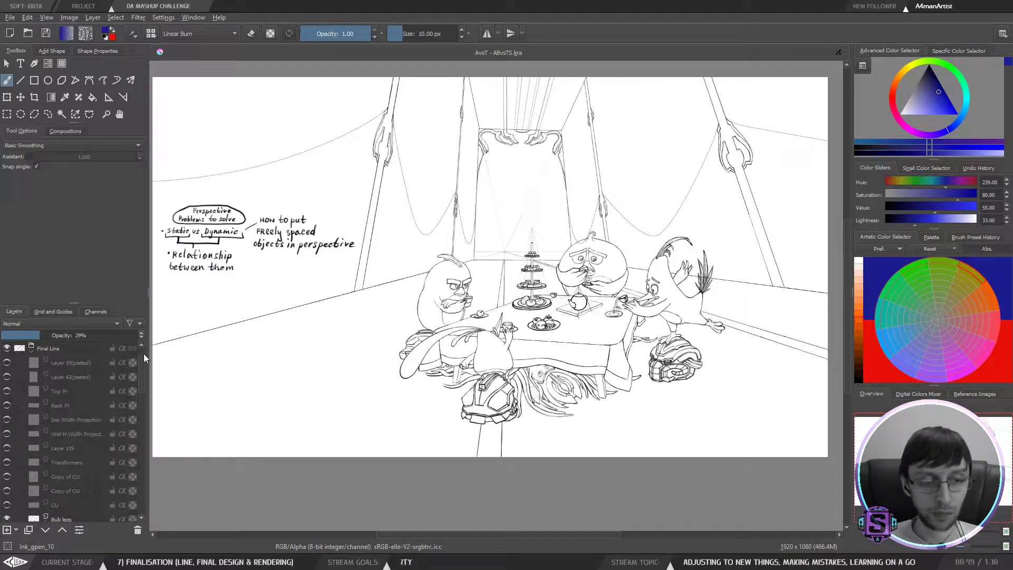
click(7, 362)
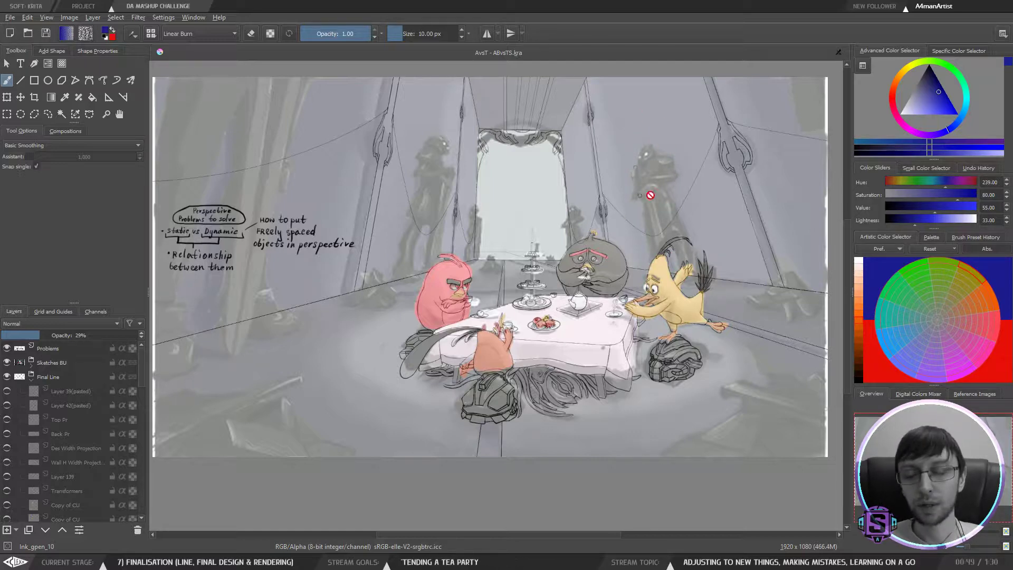
click(7, 363)
click(31, 364)
click(32, 367)
click(32, 381)
click(32, 381)
drag(143, 369, 141, 414)
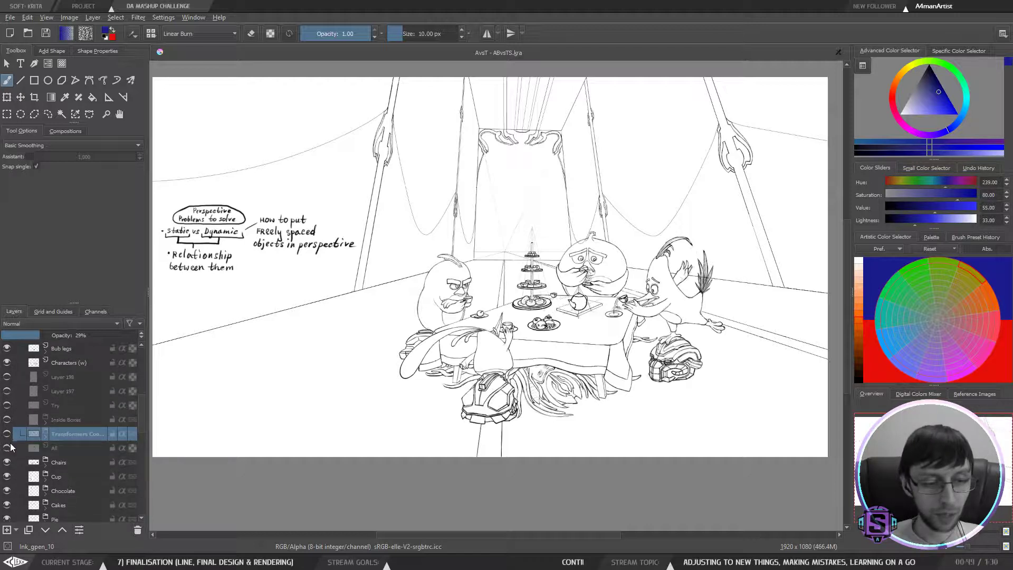
Step: Make the Transformers Constr and Inside Boxes groups visible and select Inside Boxes
click(7, 448)
click(7, 447)
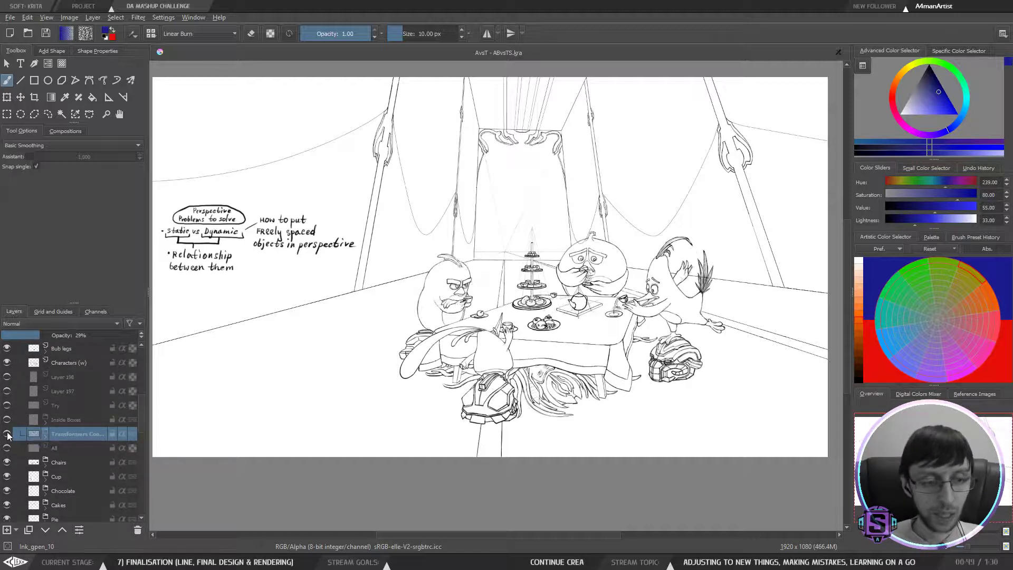
click(7, 433)
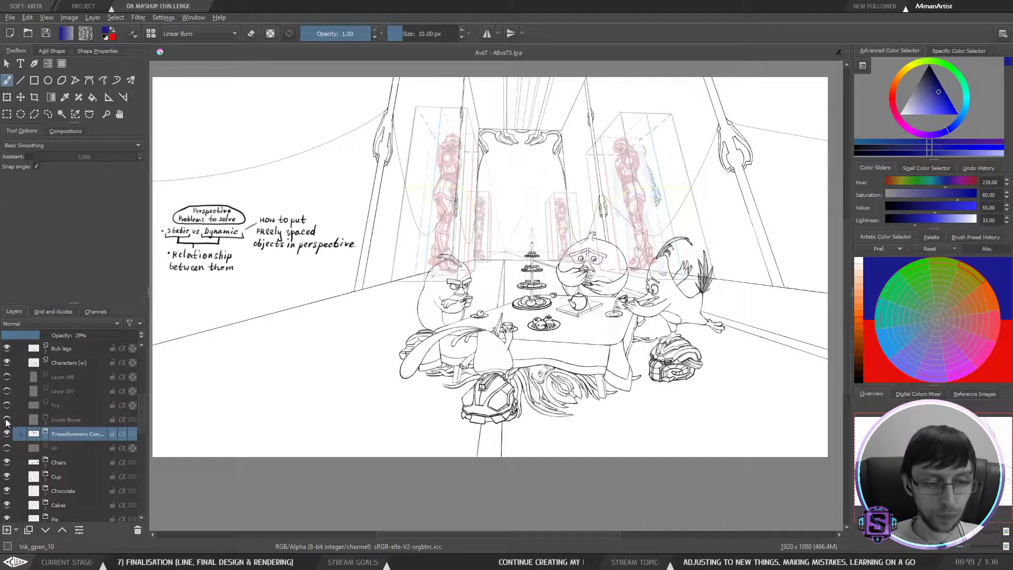
click(7, 420)
click(71, 424)
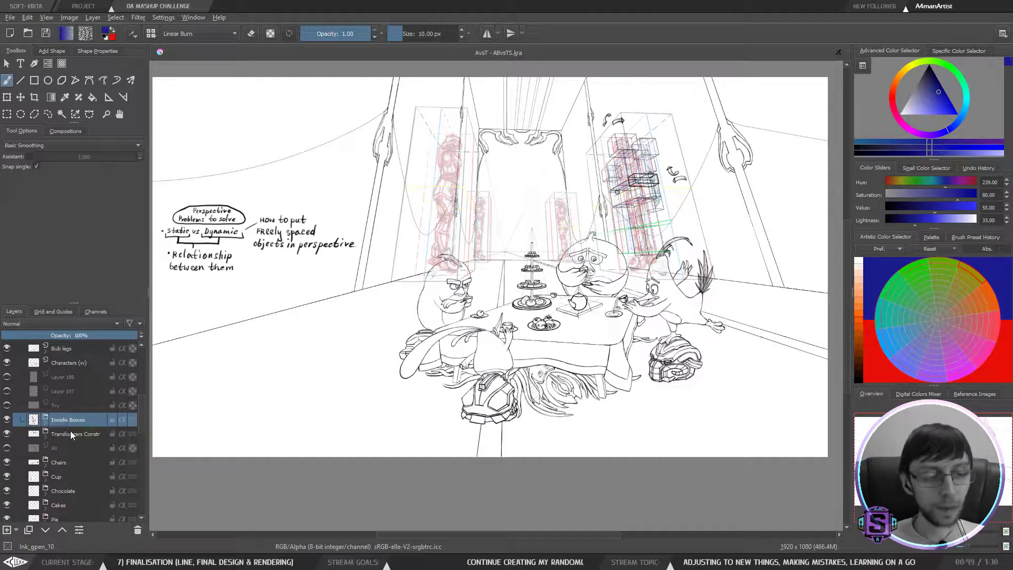
Step: Examine the body-part boxes of the right-hand statue up close, including how they sit inside its large bounding box
scroll(689, 148, down, 3)
scroll(689, 148, up, 3)
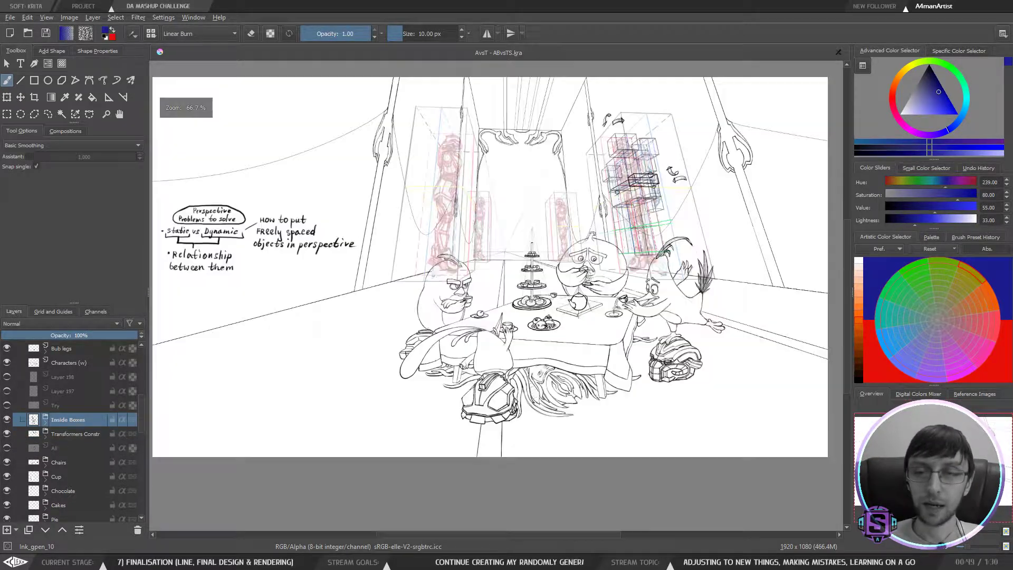
mouse_move(667, 205)
mouse_down()
mouse_move(625, 205)
mouse_move(626, 232)
mouse_move(613, 198)
mouse_move(559, 369)
mouse_up()
key(ctrl+plus)
key(ctrl+plus)
key(ctrl+plus)
mouse_move(626, 176)
mouse_down()
mouse_move(610, 203)
mouse_move(612, 196)
mouse_up()
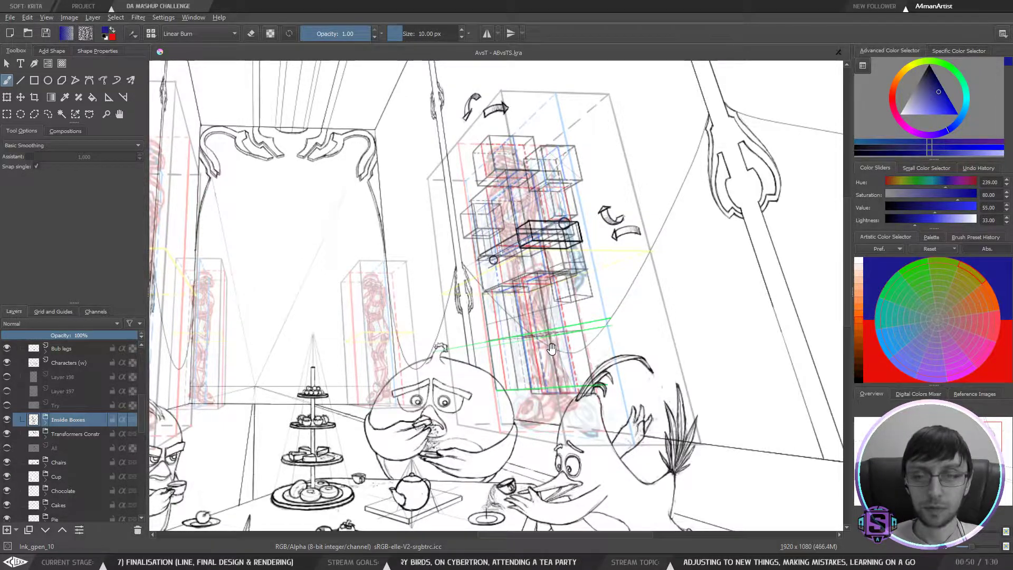
drag(550, 346, 547, 355)
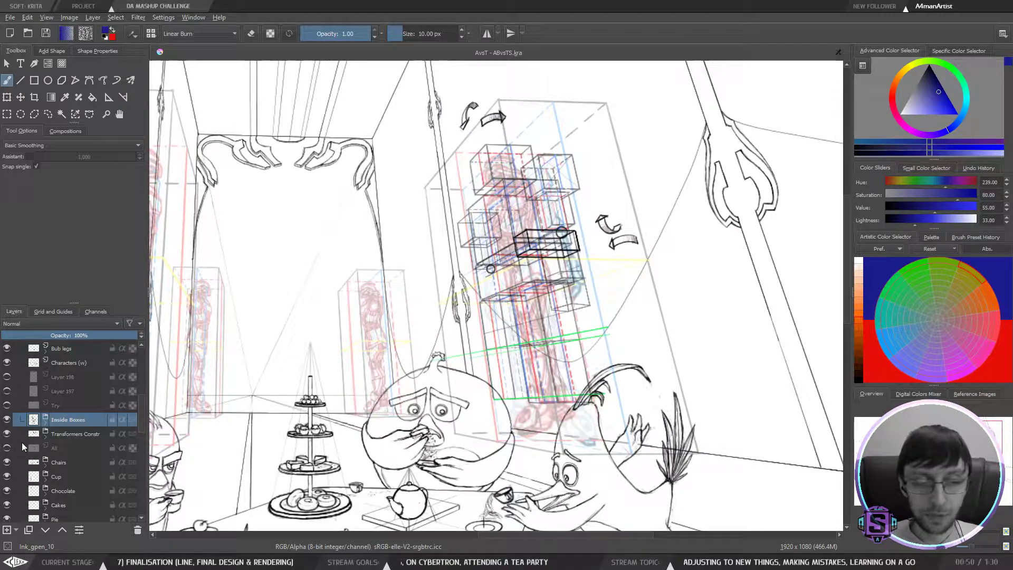
Step: Show Layer 197 with the blue rotated box drawings and make it the active layer
click(7, 391)
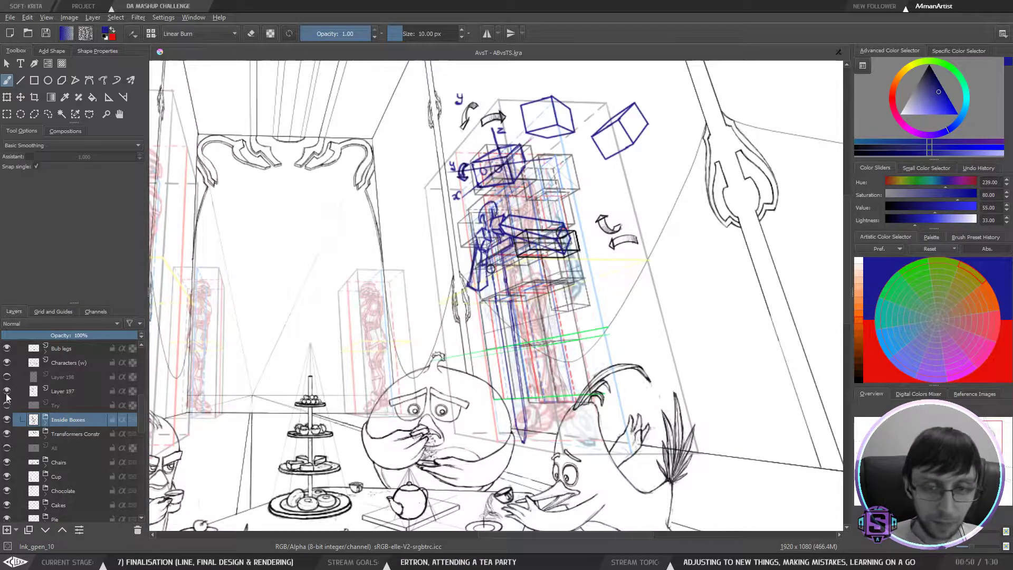
click(77, 393)
click(9, 391)
click(9, 391)
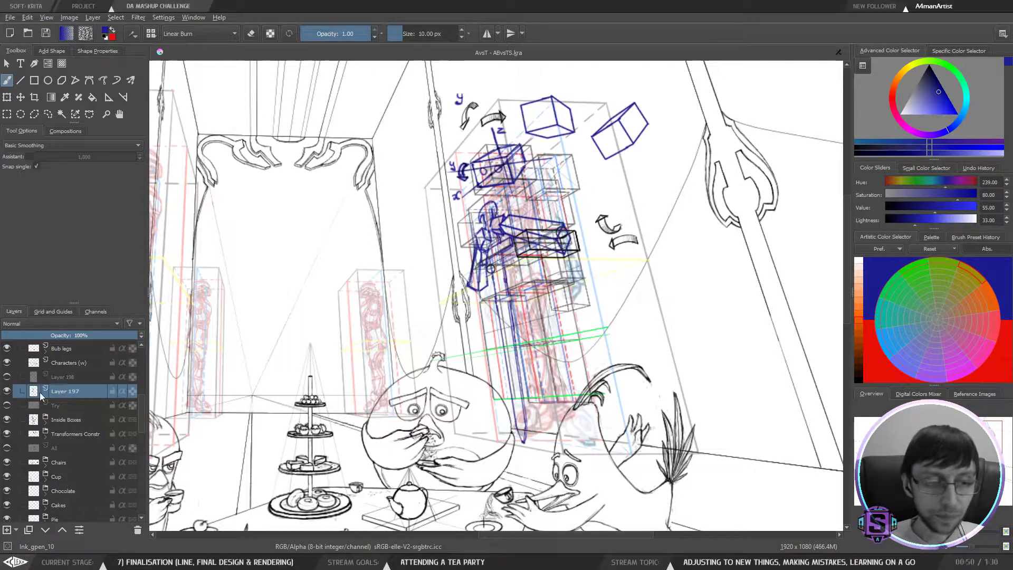
Step: Delete the two loose blue rotated boxes drawn at the top of the right-hand statue's bounding box and clear the selection
key(ctrl+minus)
key(ctrl+minus)
key(ctrl+plus)
key(ctrl+plus)
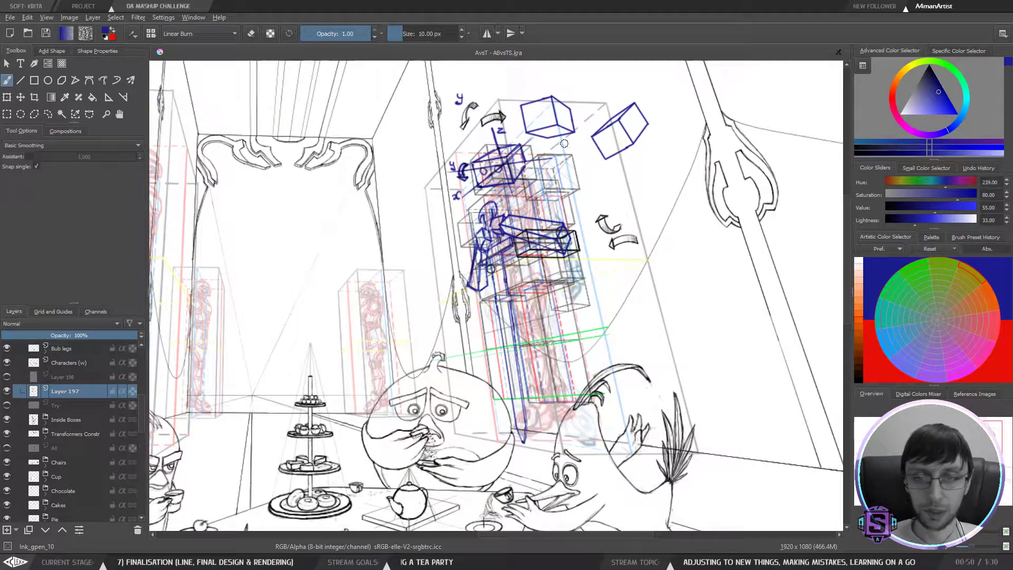
drag(602, 206, 578, 229)
key(l)
mouse_move(656, 143)
mouse_down()
mouse_move(547, 95)
mouse_move(493, 121)
mouse_move(500, 167)
mouse_move(559, 185)
mouse_move(652, 145)
mouse_up()
key(Delete)
key(ctrl+shift+a)
key(b)
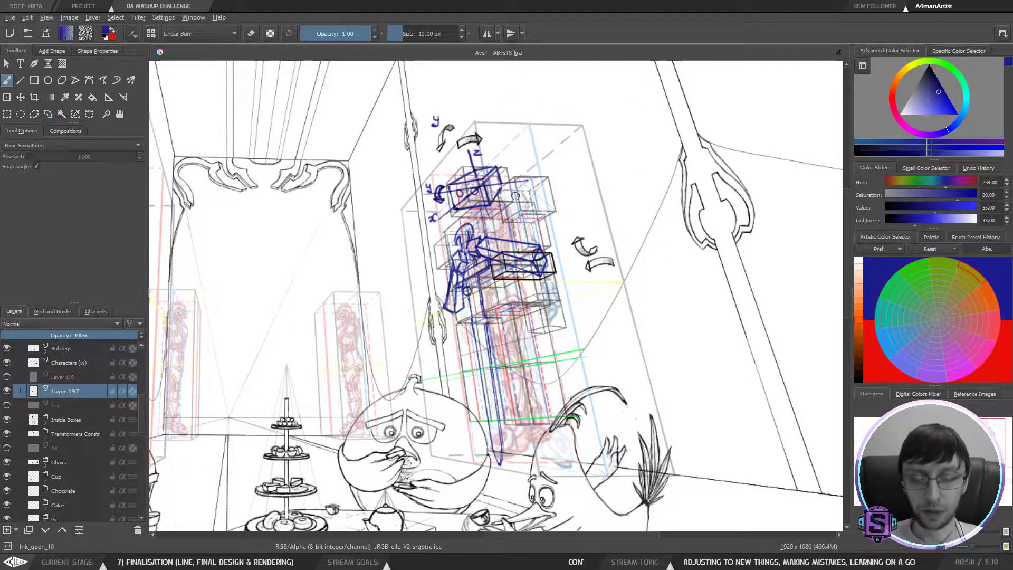
Step: Draw a small blue box in matching rotation directly beneath the statue's rotated head box
key(plus)
key(plus)
key(minus)
key(minus)
drag(535, 247, 539, 215)
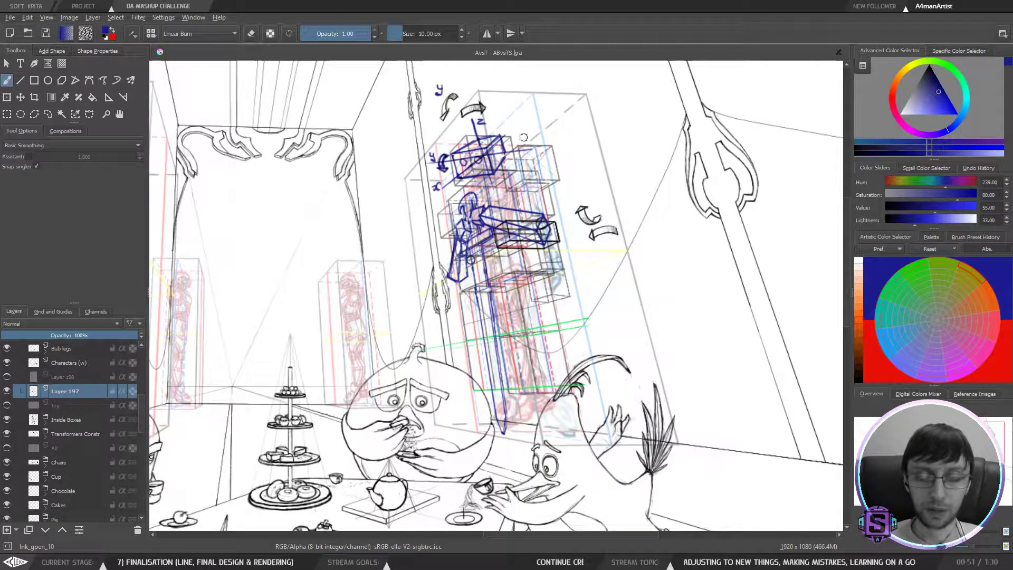
key(plus)
key(plus)
key(plus)
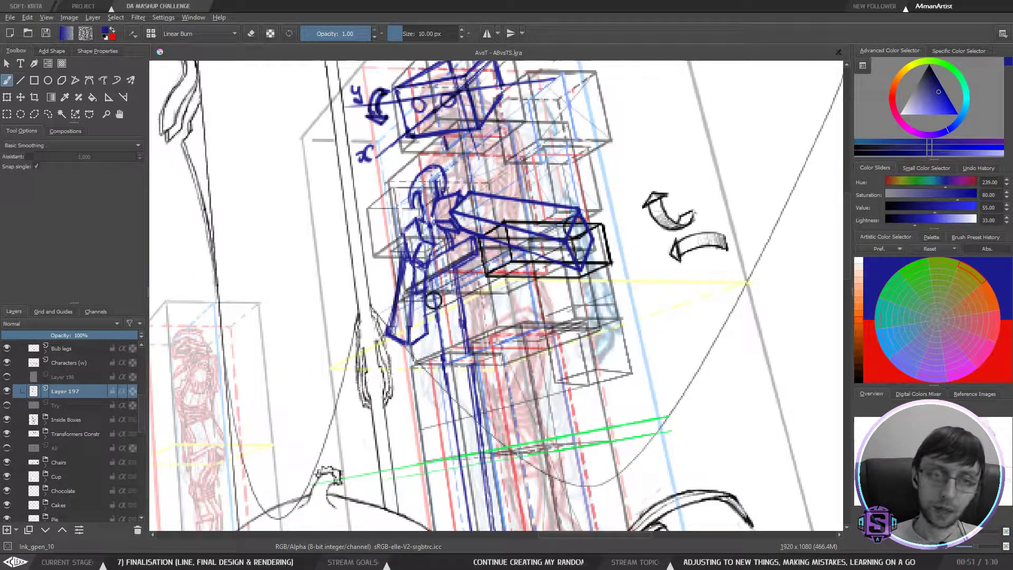
drag(467, 175, 441, 252)
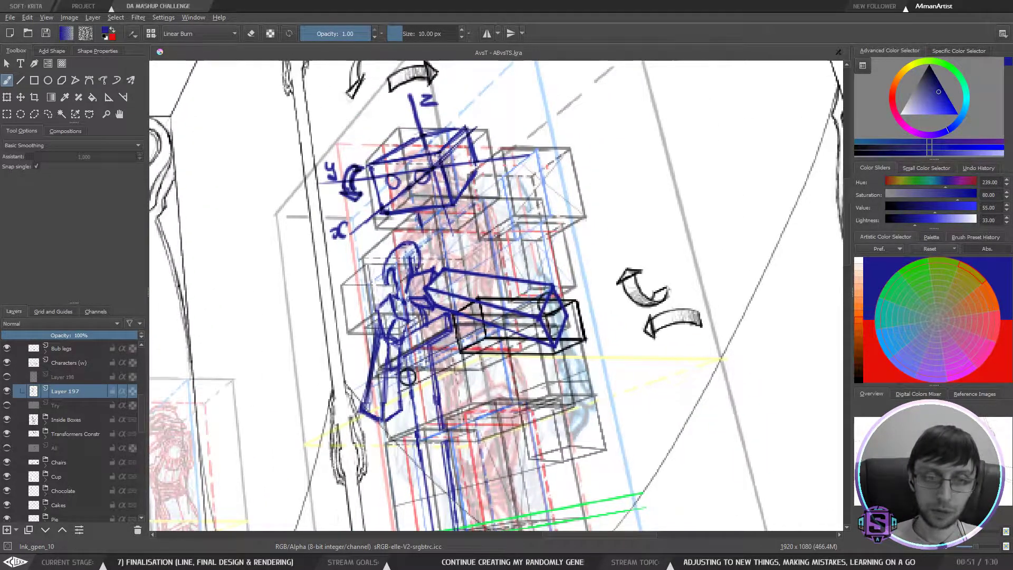
drag(420, 213, 420, 221)
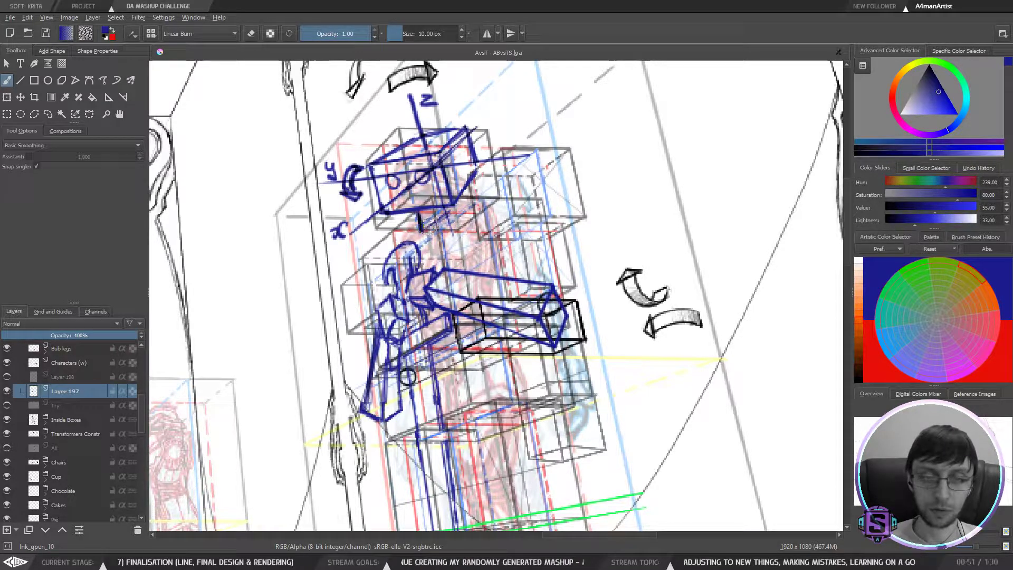
mouse_move(420, 230)
mouse_down()
mouse_move(462, 216)
mouse_move(487, 227)
mouse_move(464, 189)
mouse_up()
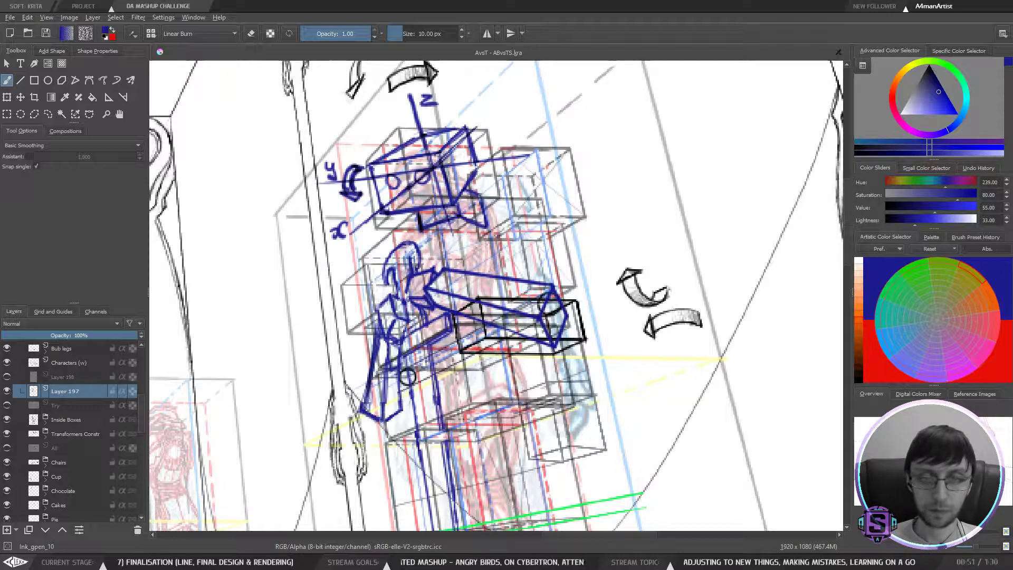
drag(420, 230, 446, 239)
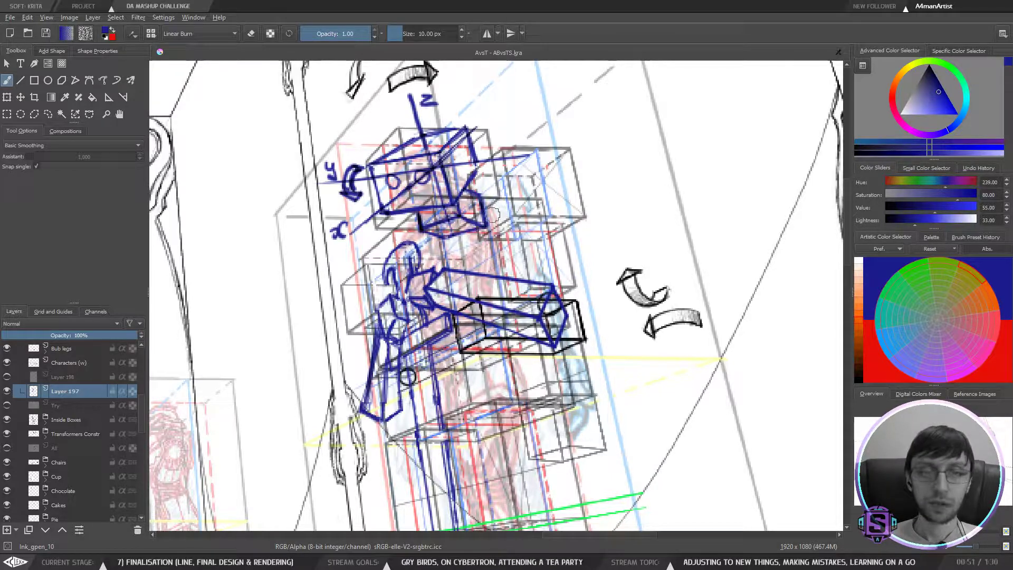
Step: Sketch the slanted top edge and vertical side edges of a rotated blue torso box below the head
key(minus)
key(minus)
drag(513, 272, 514, 247)
key(plus)
key(plus)
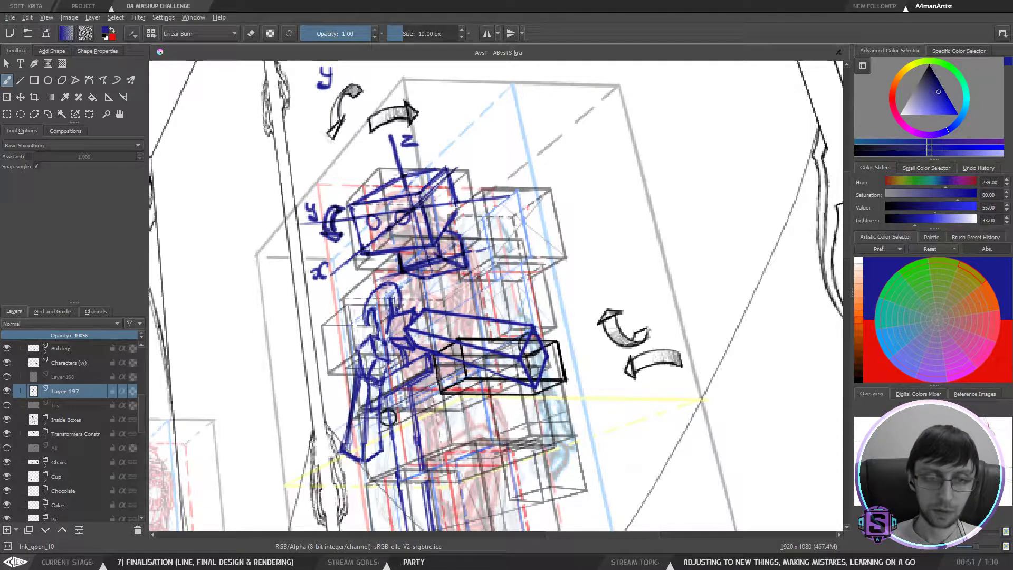
drag(375, 286, 408, 275)
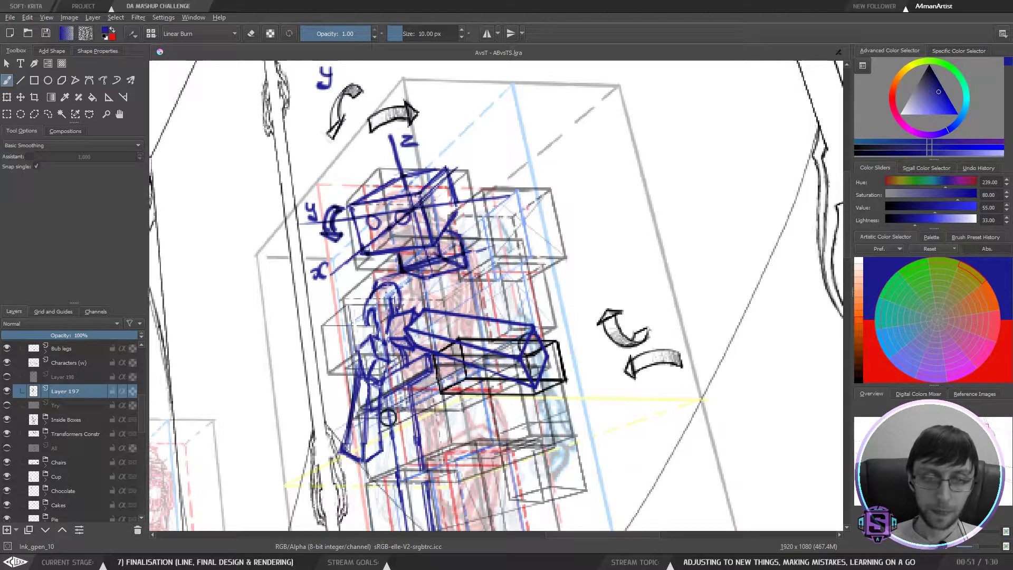
drag(492, 250, 496, 319)
mouse_move(492, 248)
mouse_down()
mouse_move(536, 271)
mouse_move(547, 296)
mouse_move(539, 316)
mouse_up()
drag(527, 273, 539, 339)
drag(528, 408, 489, 305)
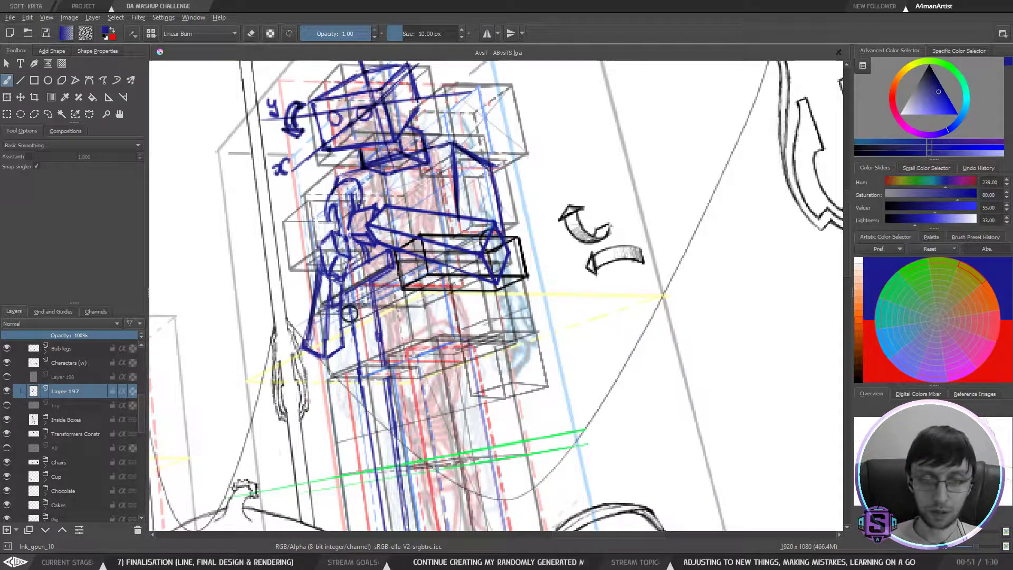
drag(458, 274, 460, 302)
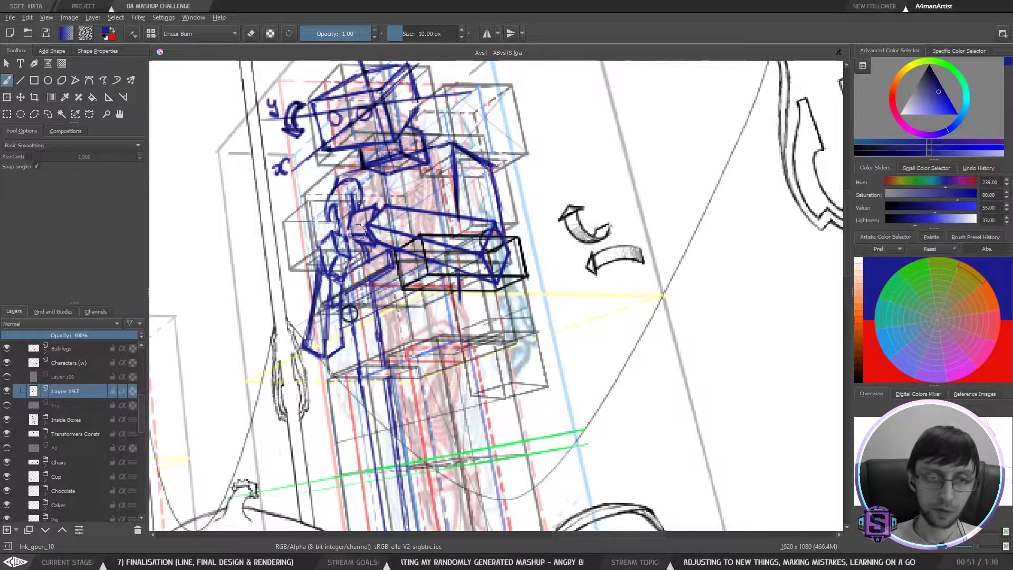
key(e)
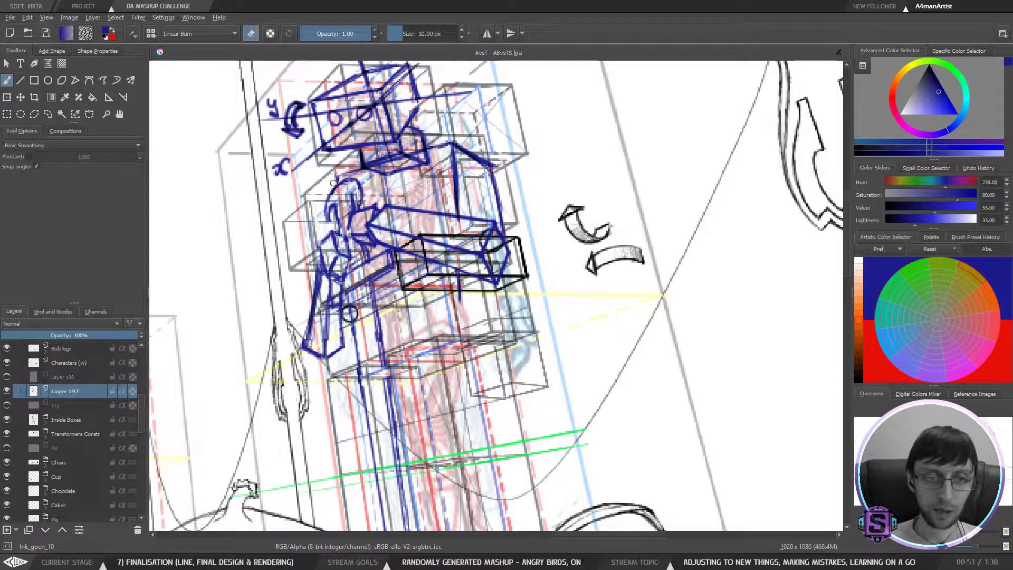
key(e)
drag(338, 177, 405, 155)
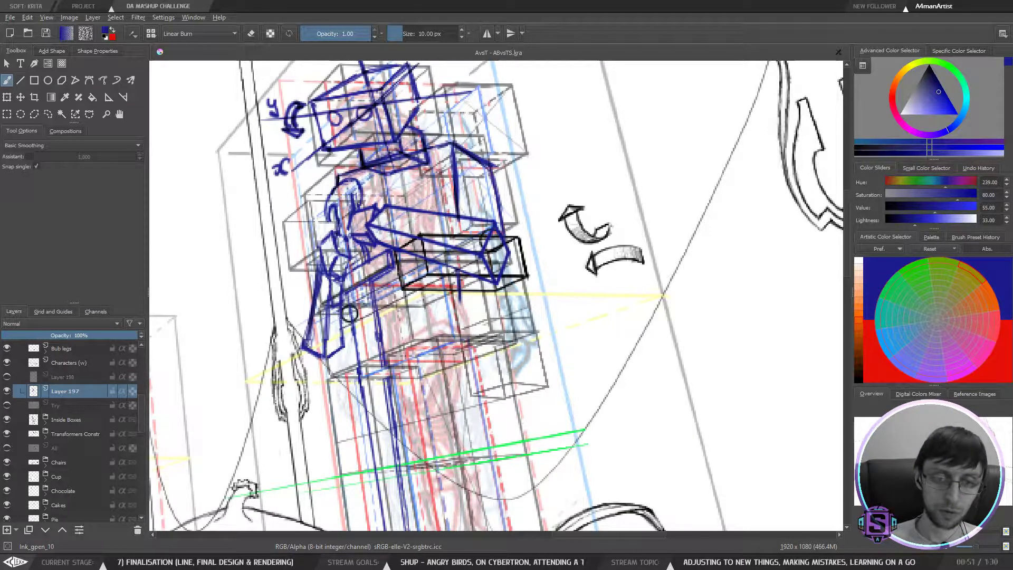
Step: Draw the lower edges of the blue torso box, and erase and redraw its outer side edge down to them
mouse_move(357, 314)
mouse_down()
mouse_move(458, 294)
mouse_move(511, 318)
mouse_up()
key(ctrl+z)
drag(510, 284, 511, 319)
drag(507, 260, 512, 318)
key(e)
key(e)
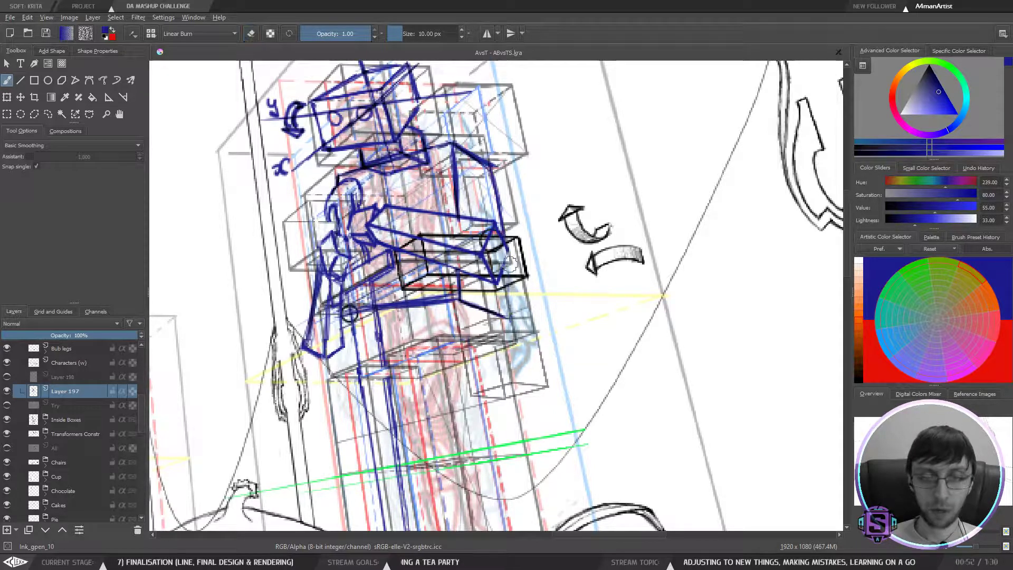
drag(507, 248, 510, 319)
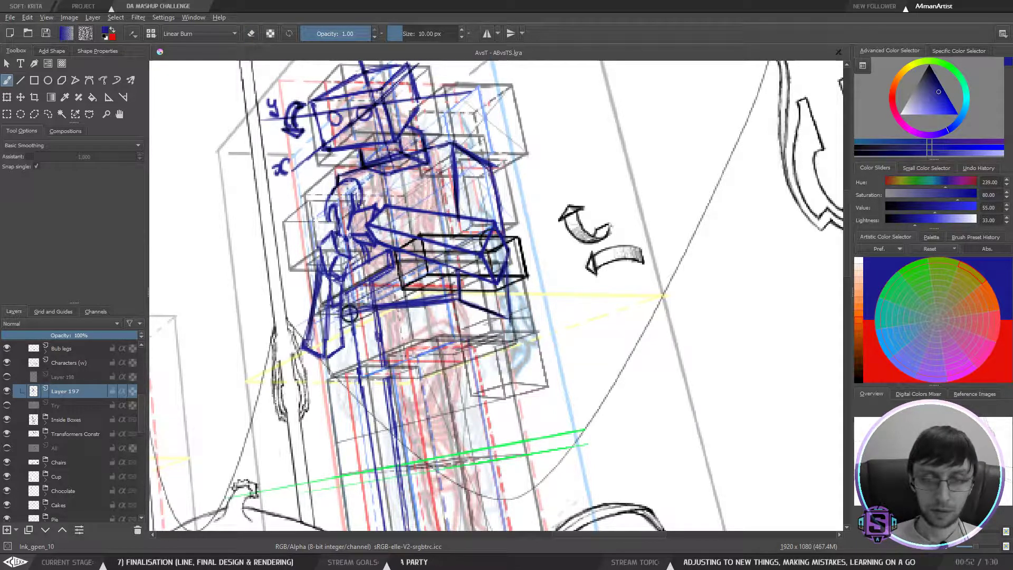
key(e)
mouse_move(501, 185)
mouse_down()
mouse_move(504, 232)
mouse_move(504, 219)
mouse_up()
key(e)
drag(494, 180, 497, 266)
key(e)
mouse_move(506, 322)
mouse_down()
mouse_move(510, 287)
mouse_move(510, 319)
mouse_up()
key(e)
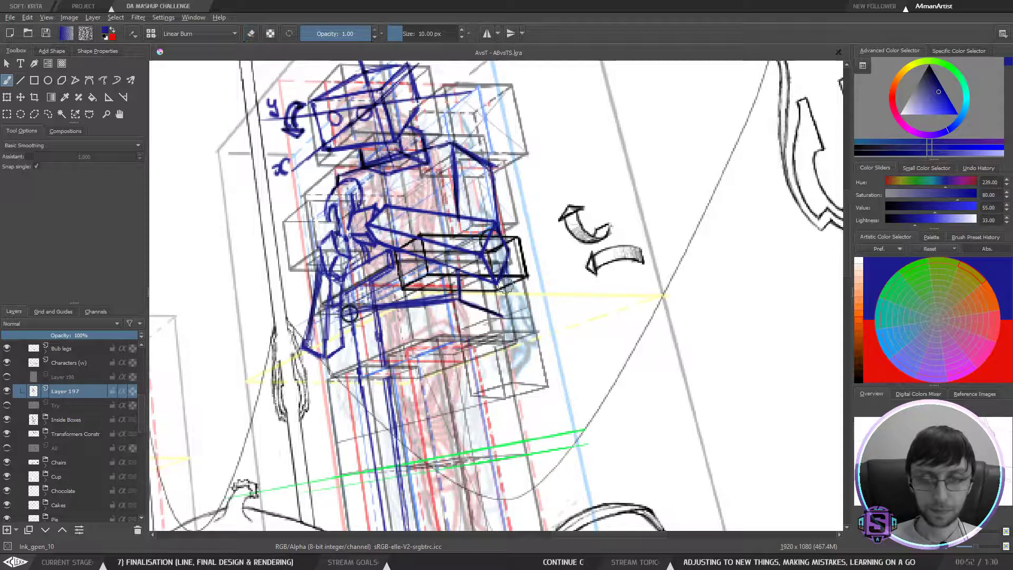
drag(499, 277, 506, 317)
key(ctrl+minus)
key(ctrl+minus)
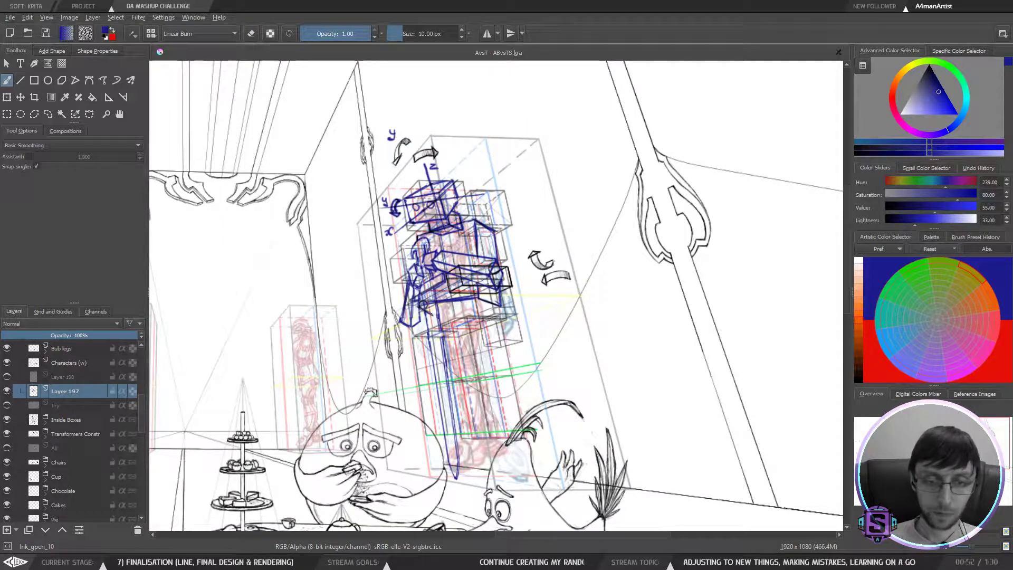
Step: Add another edge across the bottom of the torso box, trim it with the eraser, and check the drawing in mirrored view
drag(440, 311, 502, 308)
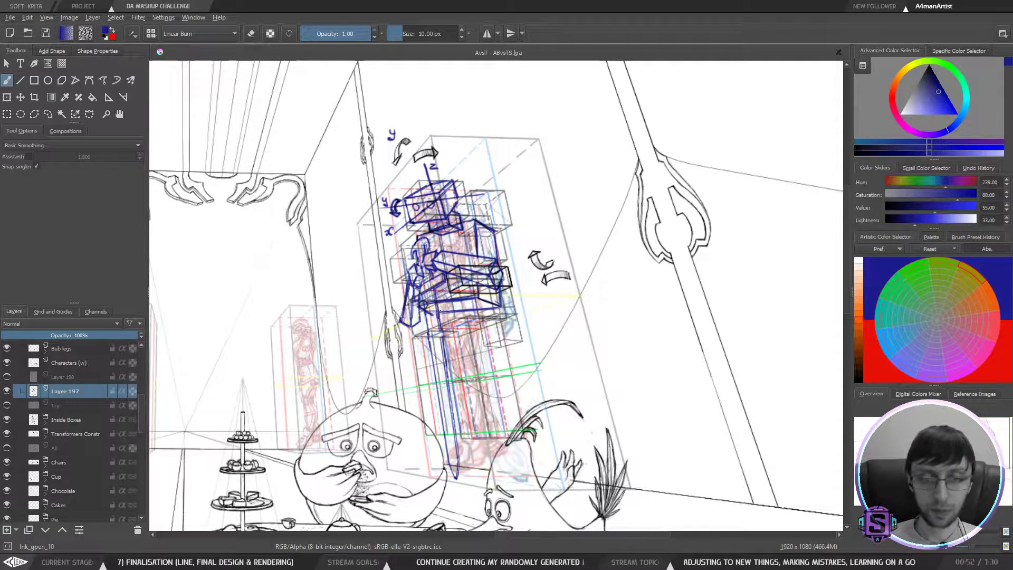
key(e)
drag(434, 310, 454, 309)
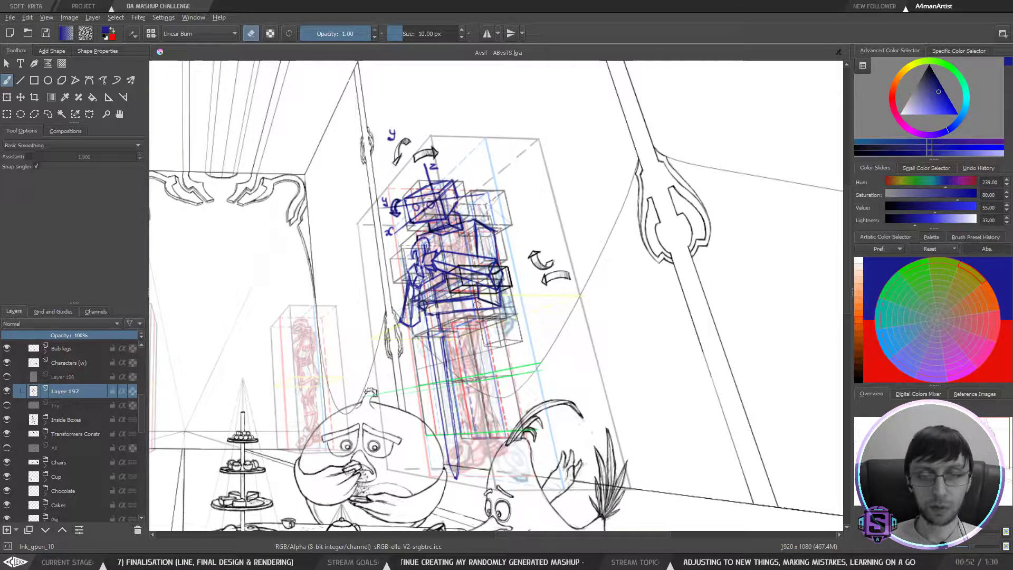
key(e)
key(e)
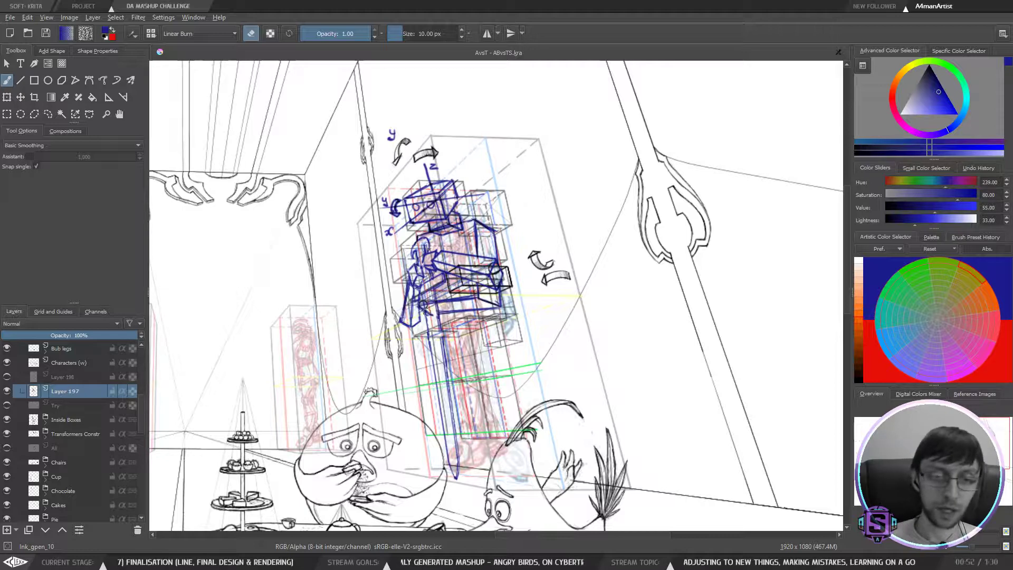
scroll(428, 310, up, 4)
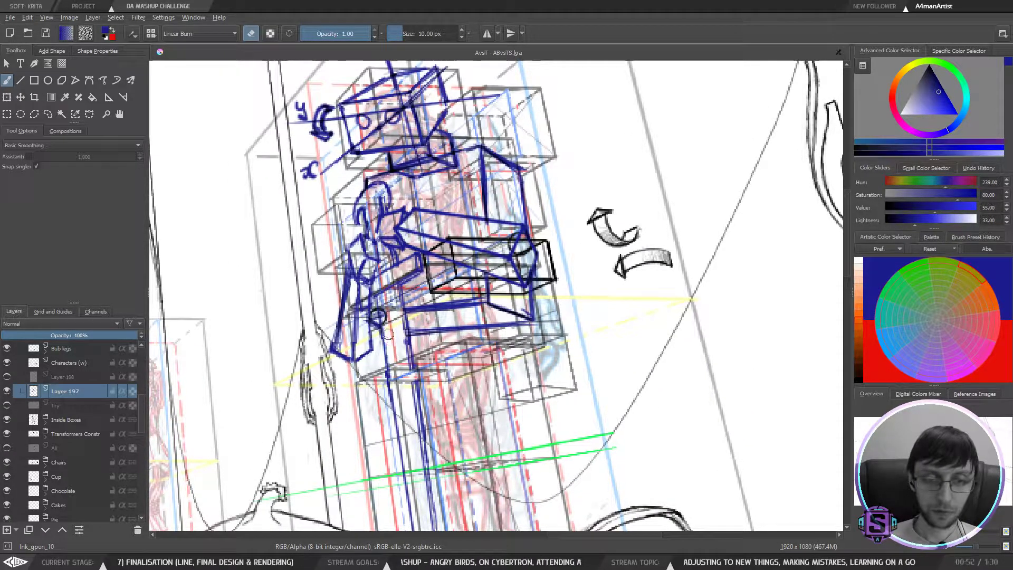
key(minus)
key(minus)
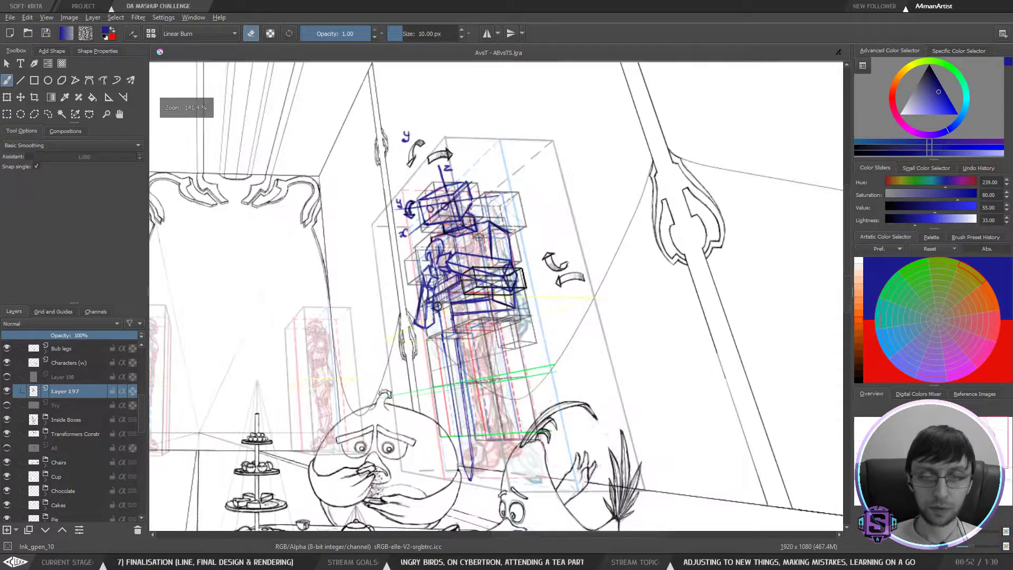
key(m)
key(m)
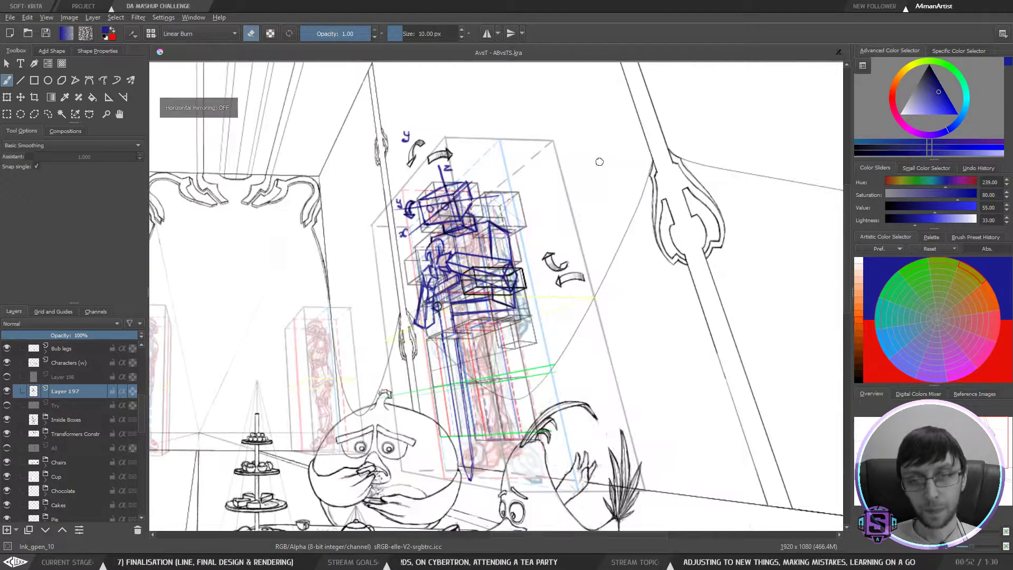
drag(501, 379, 459, 329)
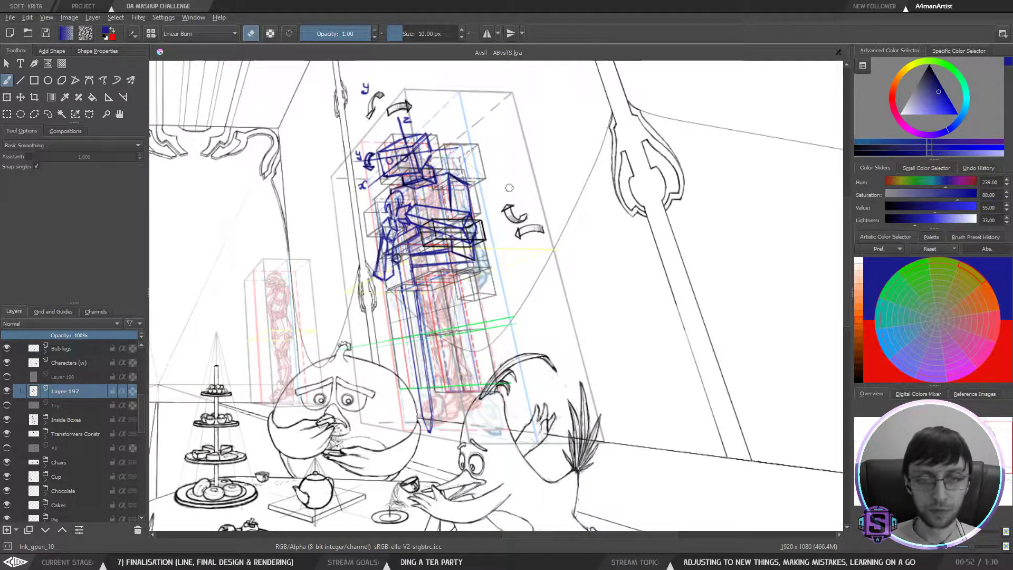
Step: Try extending the torso box's upper and lower edges outward as two long guide lines, and undo them
key(e)
drag(454, 174, 542, 231)
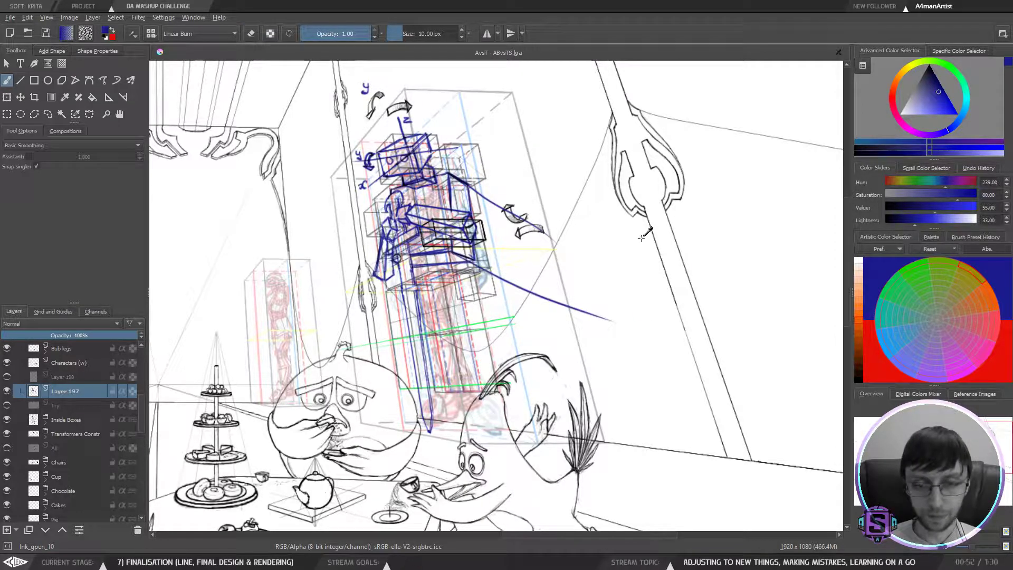
key(ctrl+z)
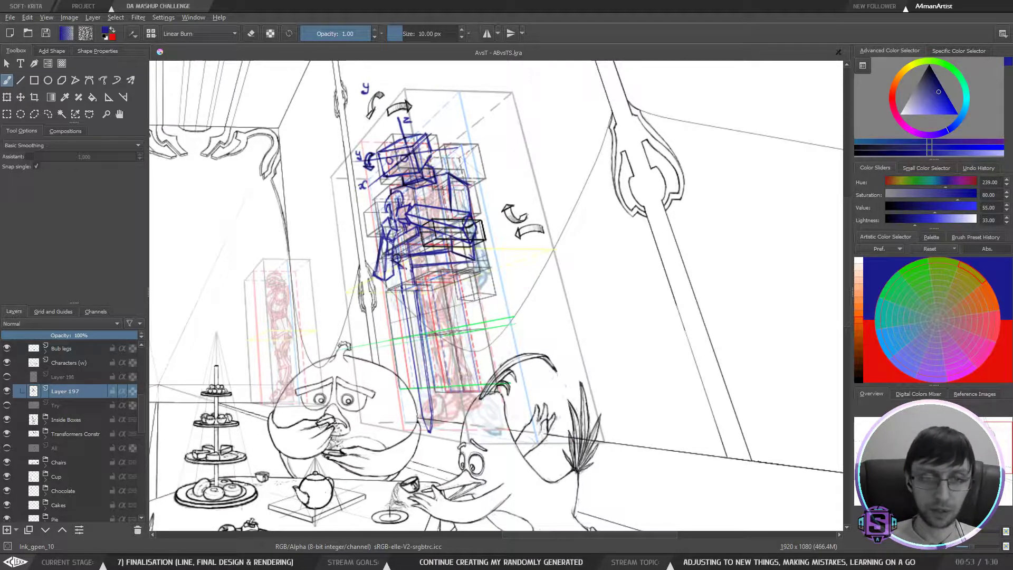
Step: Clear the blue drawing from Layer 197 to view the plain body-part boxes, and undo the clearing
ctrl+click(473, 297)
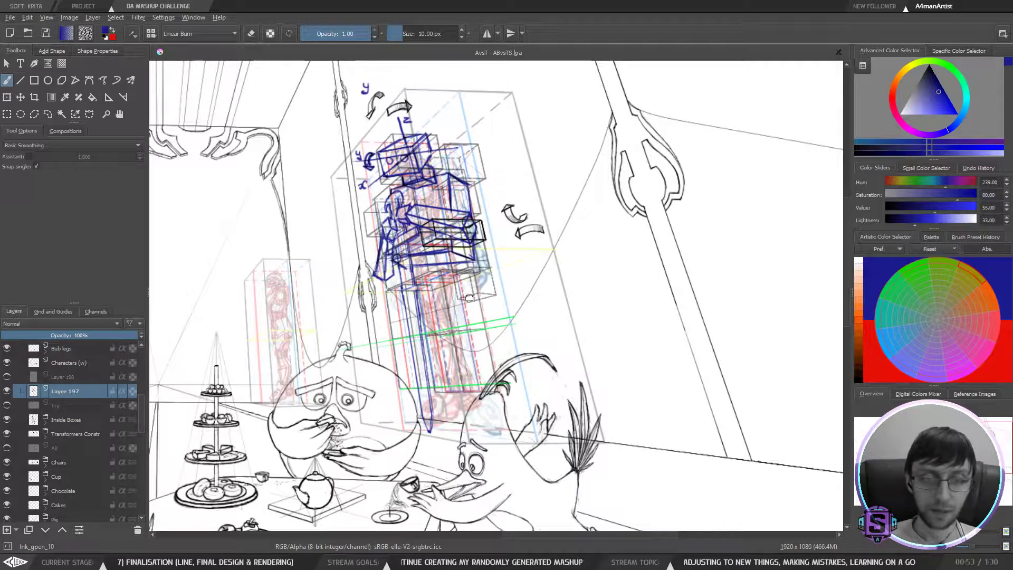
scroll(470, 297, down, 3)
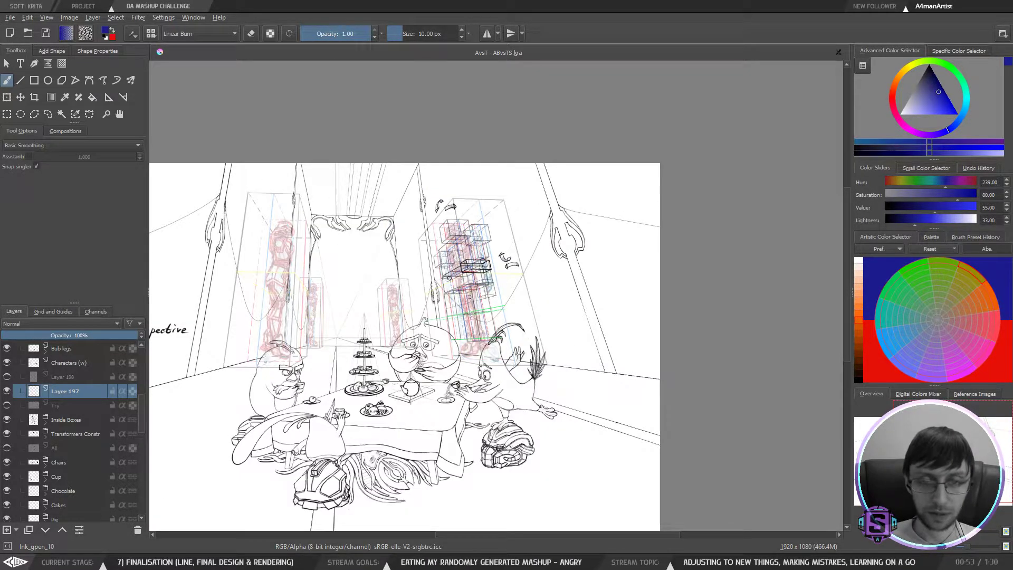
scroll(470, 296, up, 2)
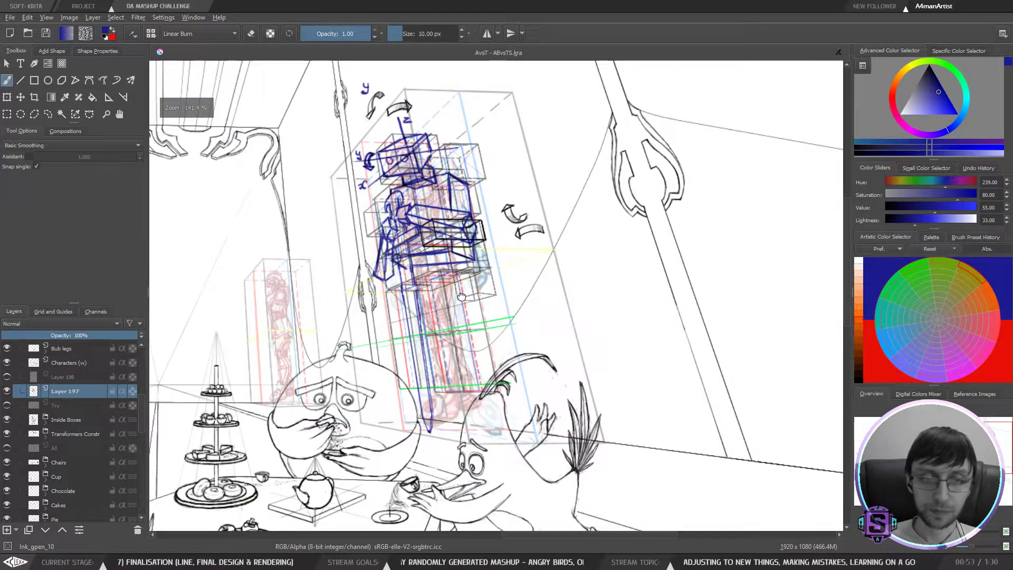
scroll(482, 279, up, 2)
key(Delete)
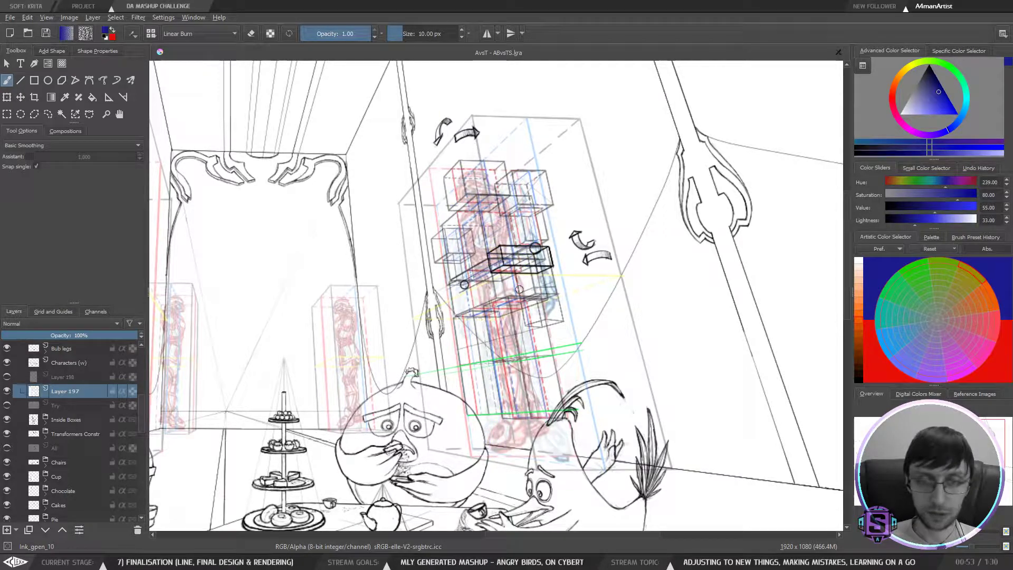
key(ctrl+z)
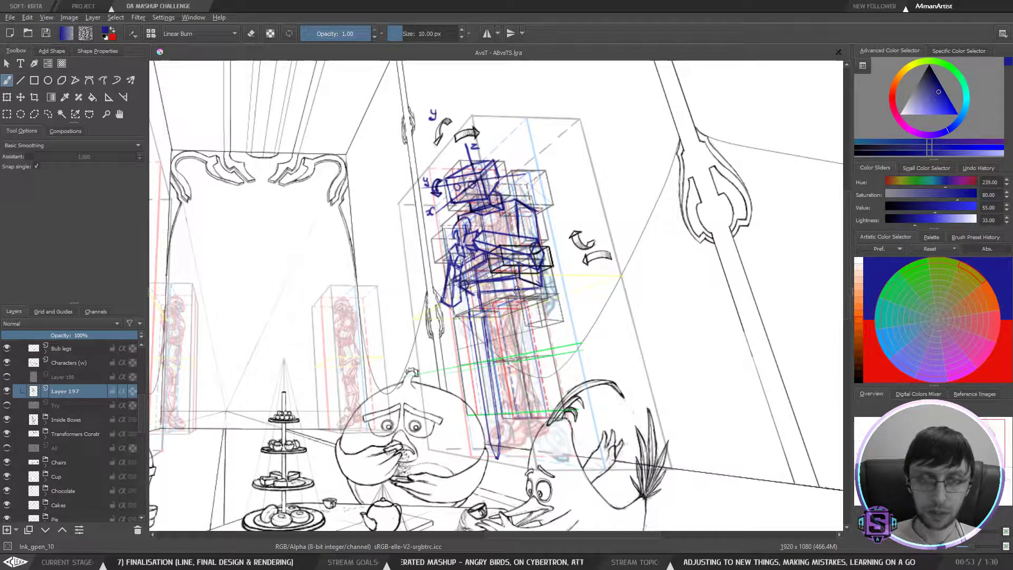
Step: Draw slanted blue edges along the head and upper torso boxes and check them against the whole scene
drag(509, 154, 439, 213)
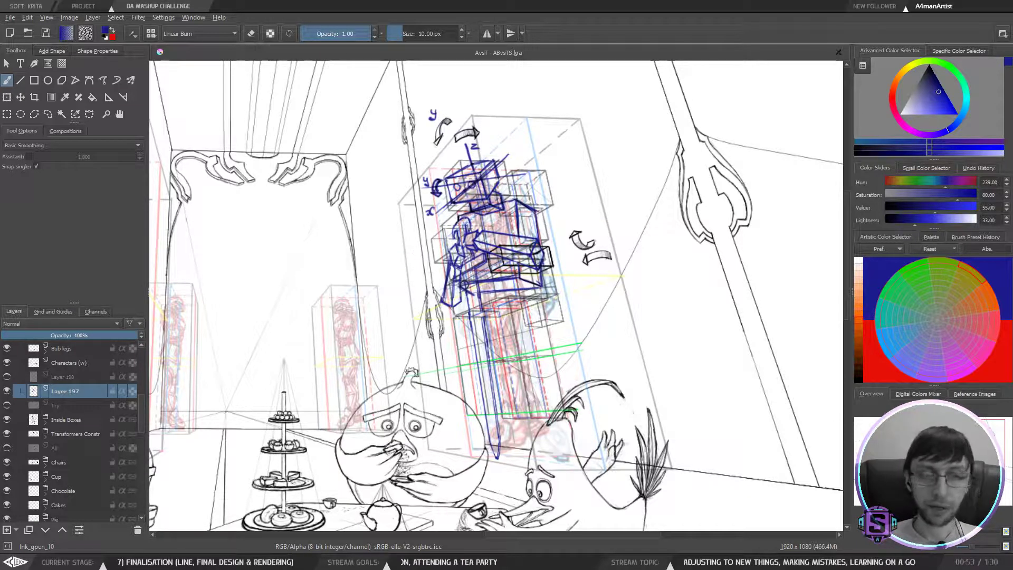
key(minus)
key(minus)
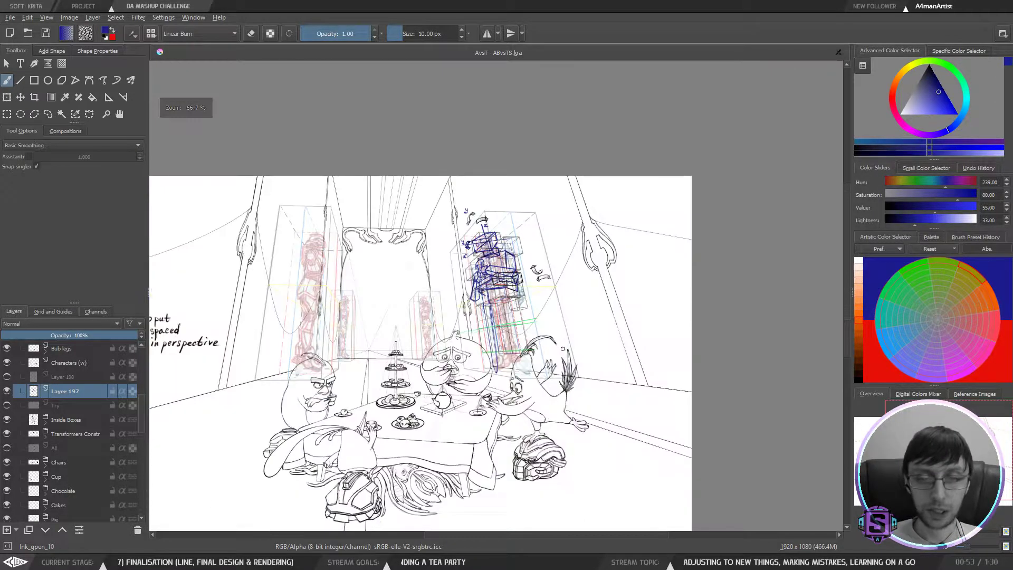
key(plus)
key(plus)
Step: Clear all blue drawings from Layer 197 and rename the layer as Try
key(Delete)
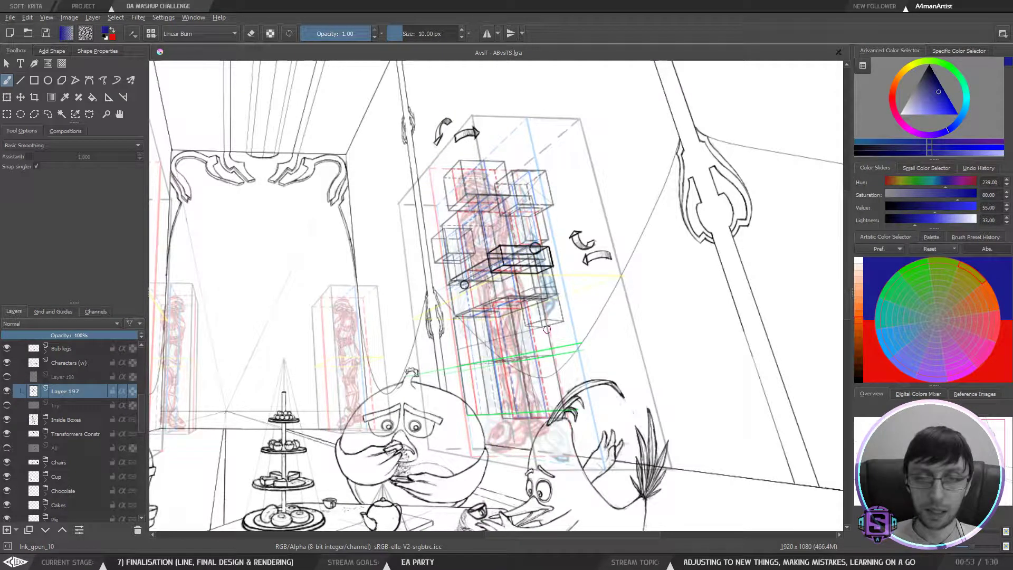
drag(543, 337, 538, 291)
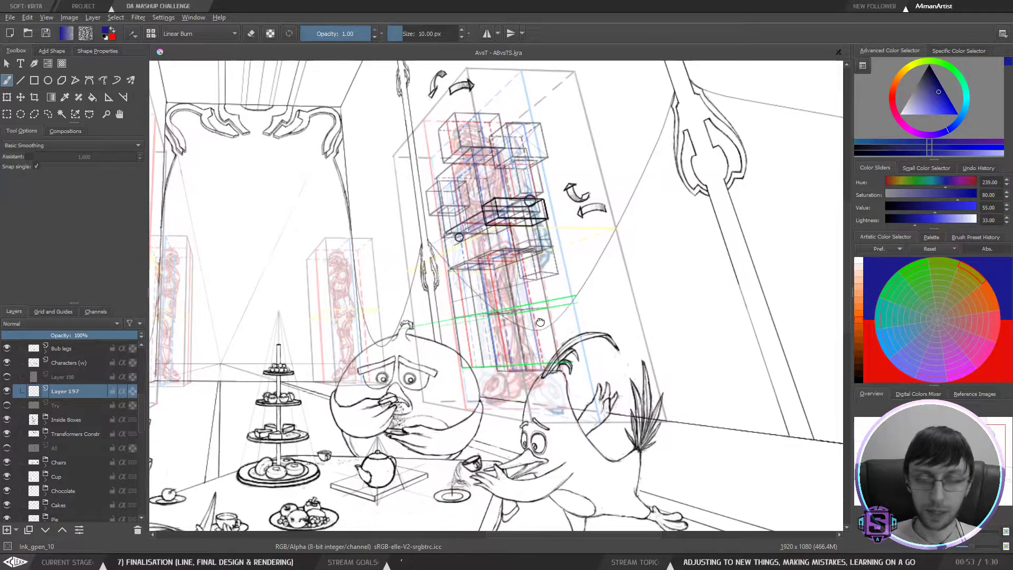
mouse_move(316, 335)
mouse_down()
mouse_move(297, 337)
mouse_move(304, 331)
mouse_up()
double_click(75, 393)
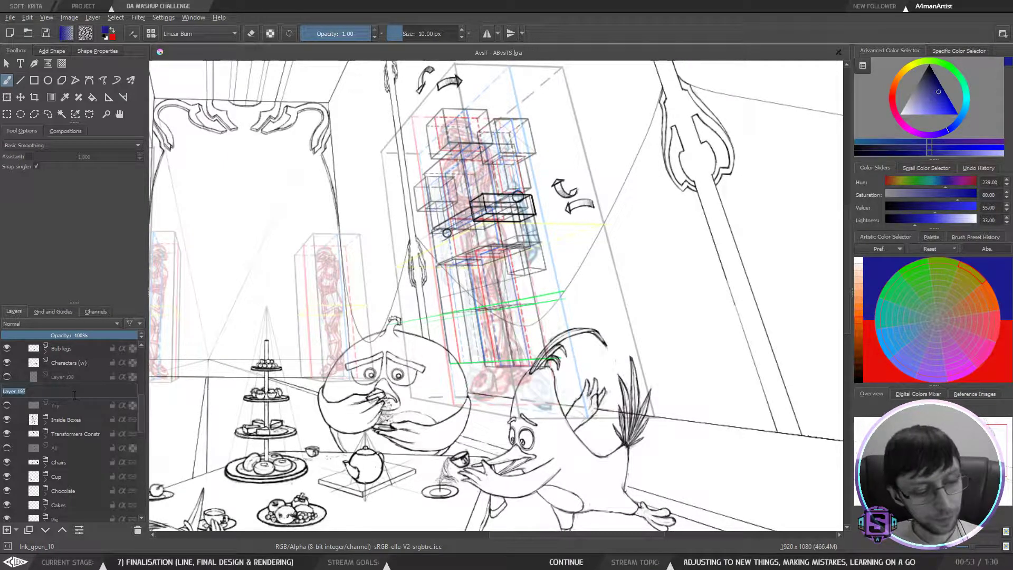
text(Try)
key(Return)
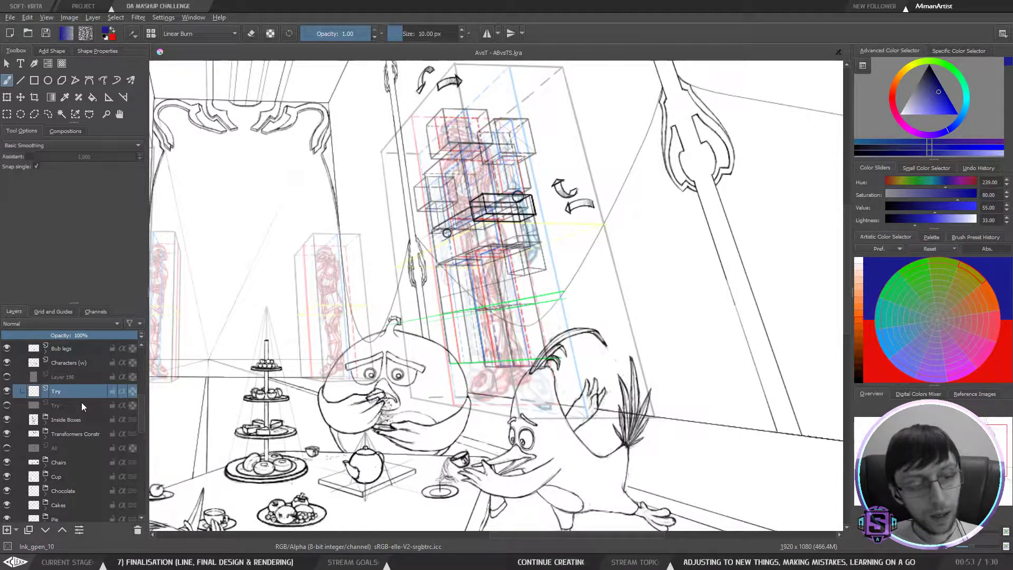
Step: Show the lower Try layer's figure sketch over the construction boxes, then hide it again and reactivate the upper Try layer
click(7, 405)
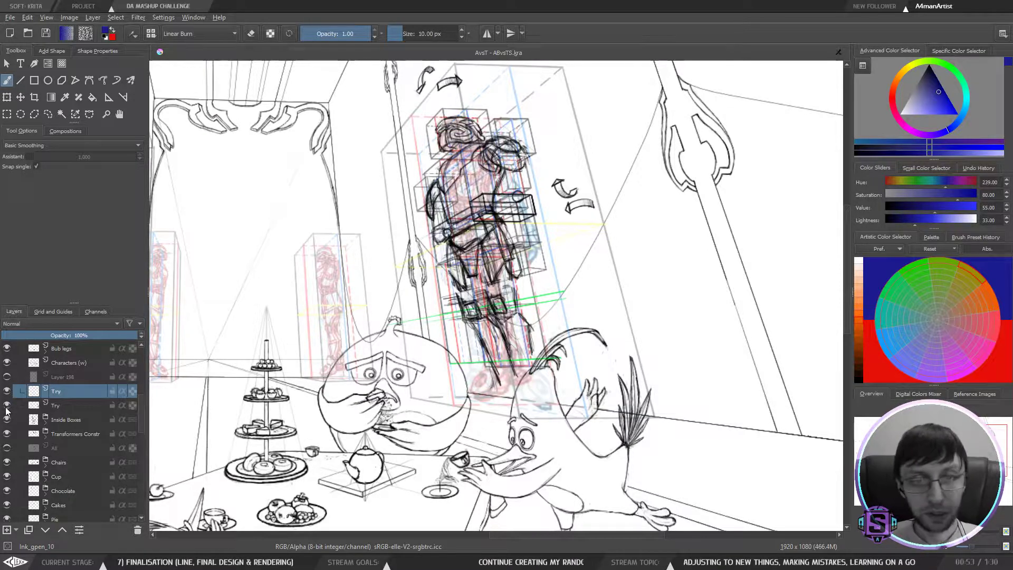
click(63, 407)
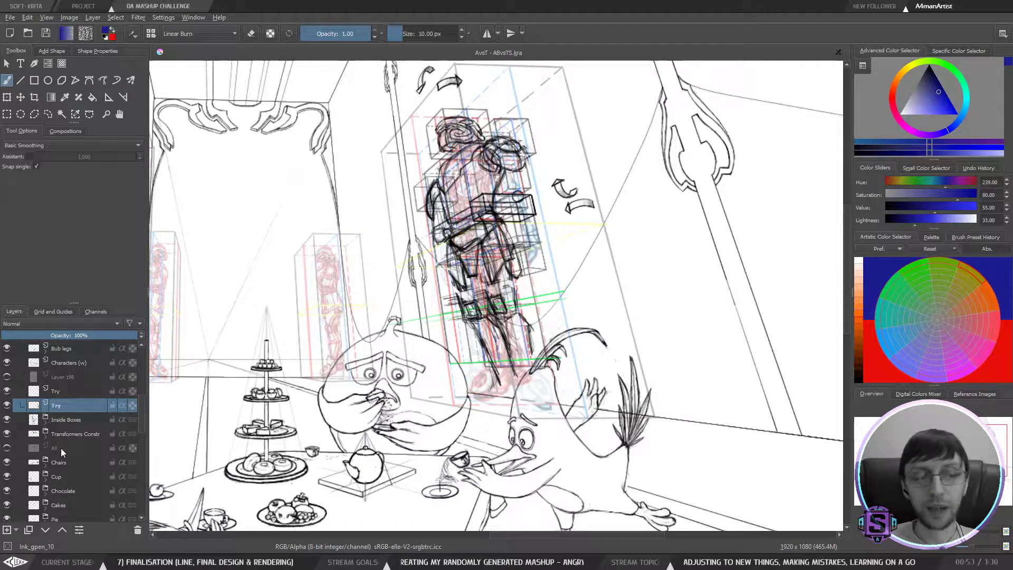
mouse_move(46, 446)
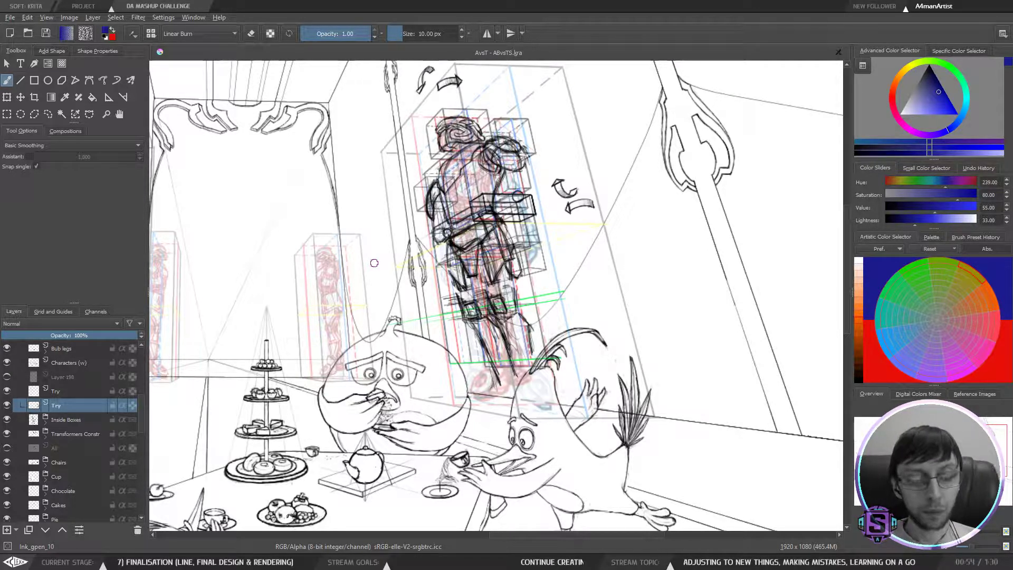
click(73, 393)
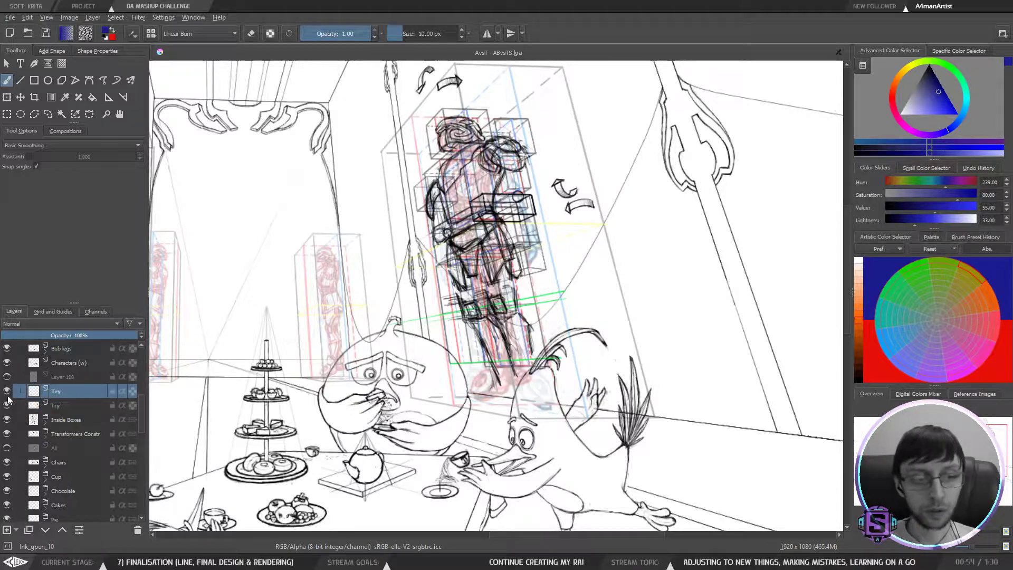
click(6, 405)
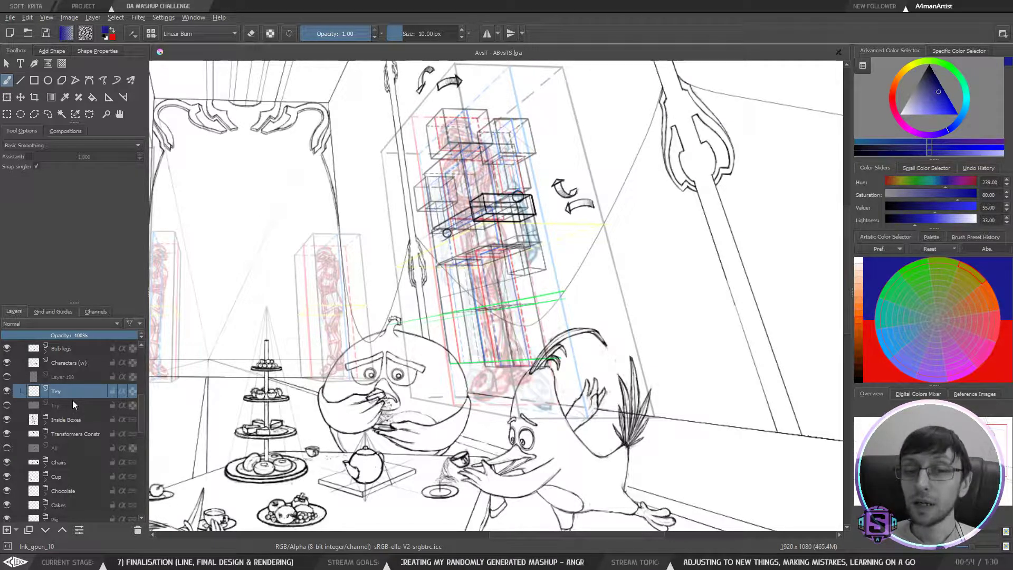
mouse_move(66, 398)
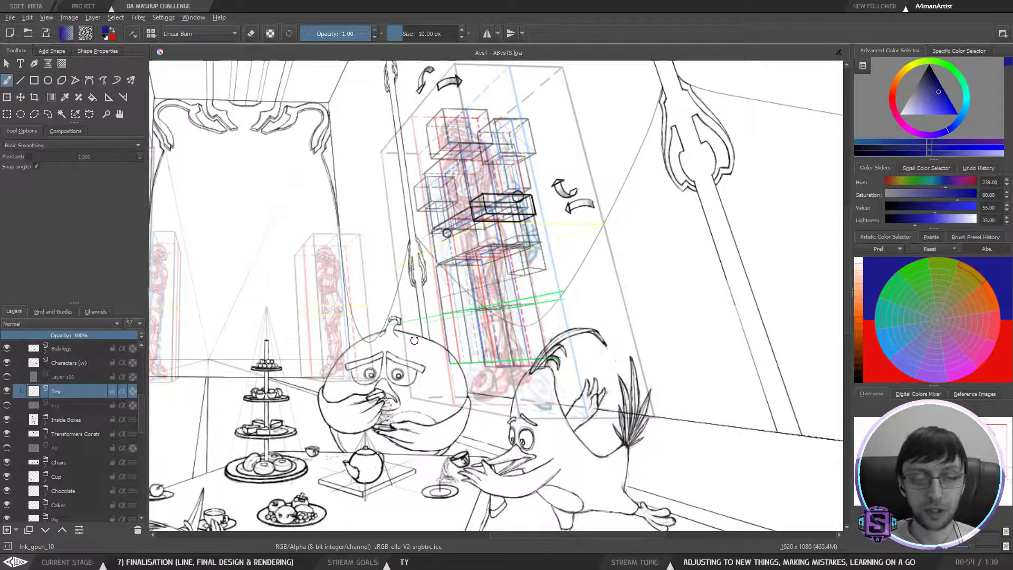
Step: Examine the tea-party line art, both as a whole composition and around the table, characters and helmet seats
key(minus)
key(minus)
key(plus)
key(plus)
mouse_move(451, 373)
mouse_down()
mouse_move(485, 289)
mouse_move(540, 301)
mouse_move(594, 280)
mouse_move(607, 253)
mouse_move(578, 257)
mouse_up()
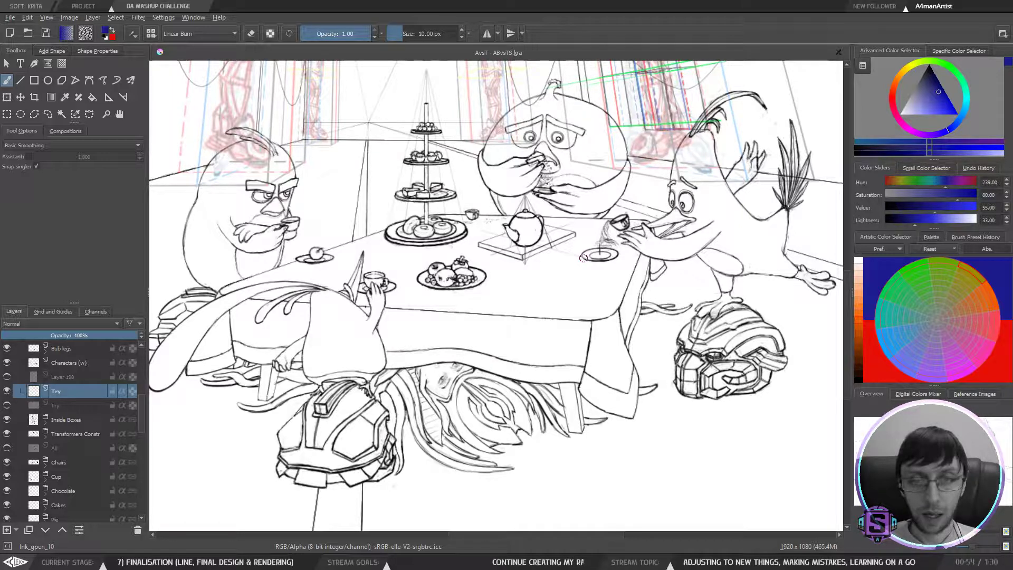
key(ctrl+minus)
key(ctrl+minus)
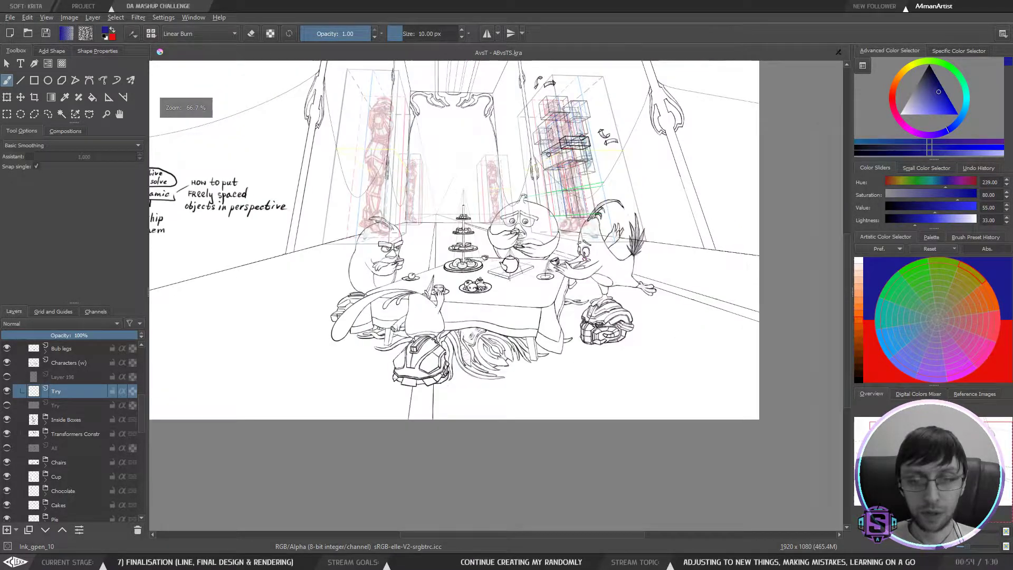
drag(591, 258, 586, 264)
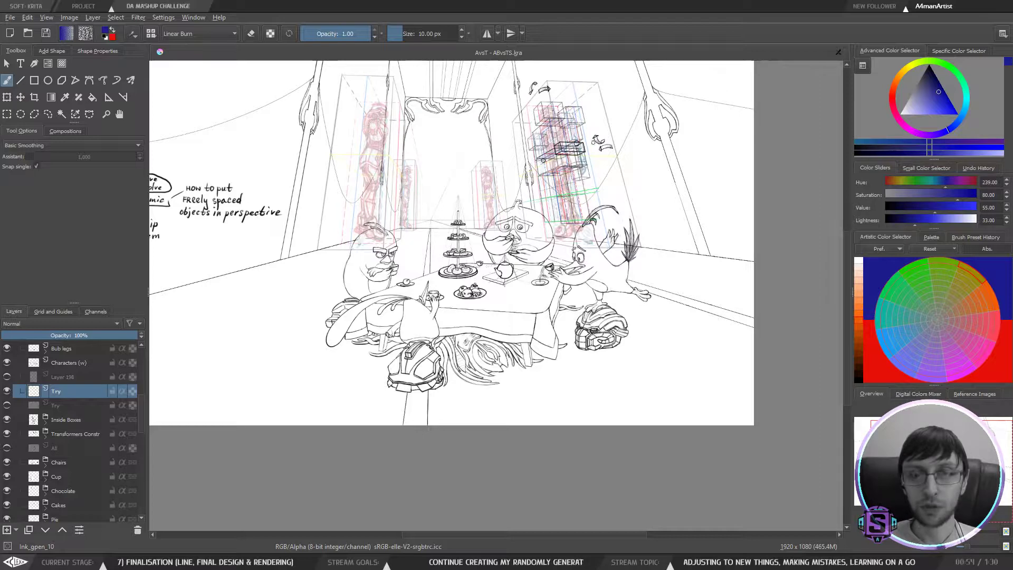
key(plus)
key(plus)
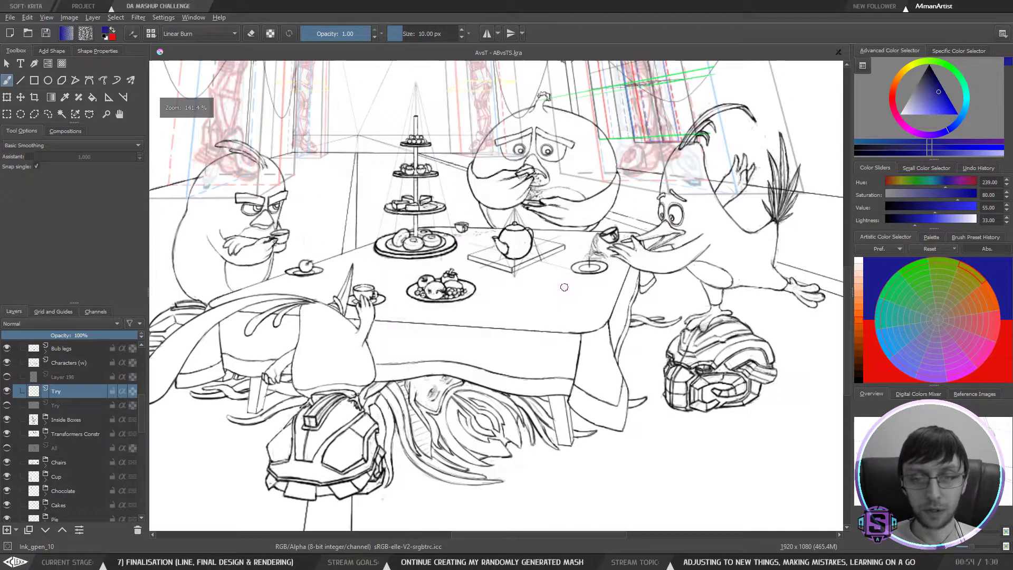
mouse_move(567, 264)
mouse_down()
mouse_move(571, 287)
mouse_move(573, 267)
mouse_up()
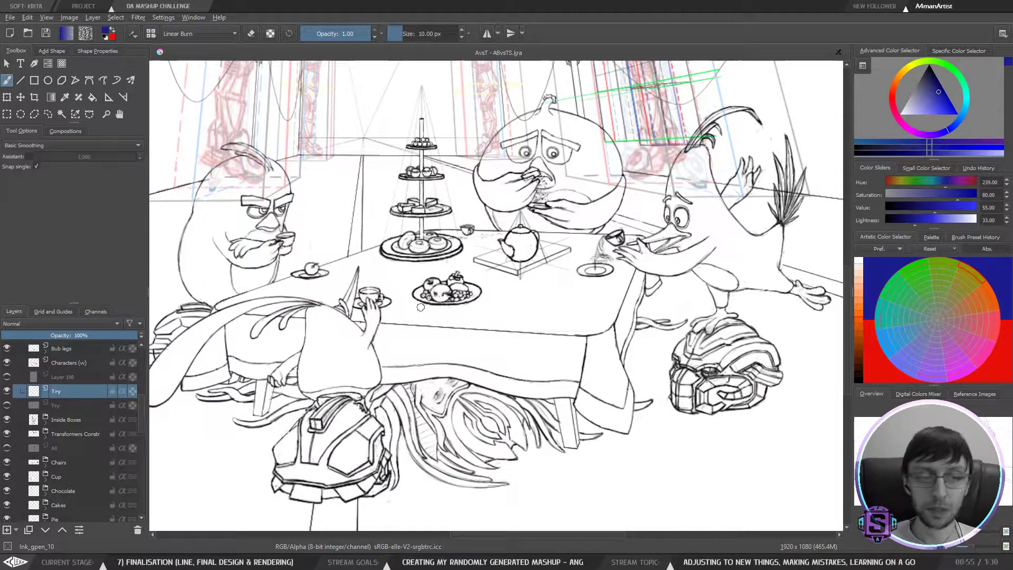
Step: Collapse and hide the Final Line group, then show the Sketches BU group to examine the colour sketch's composition
drag(142, 401, 145, 355)
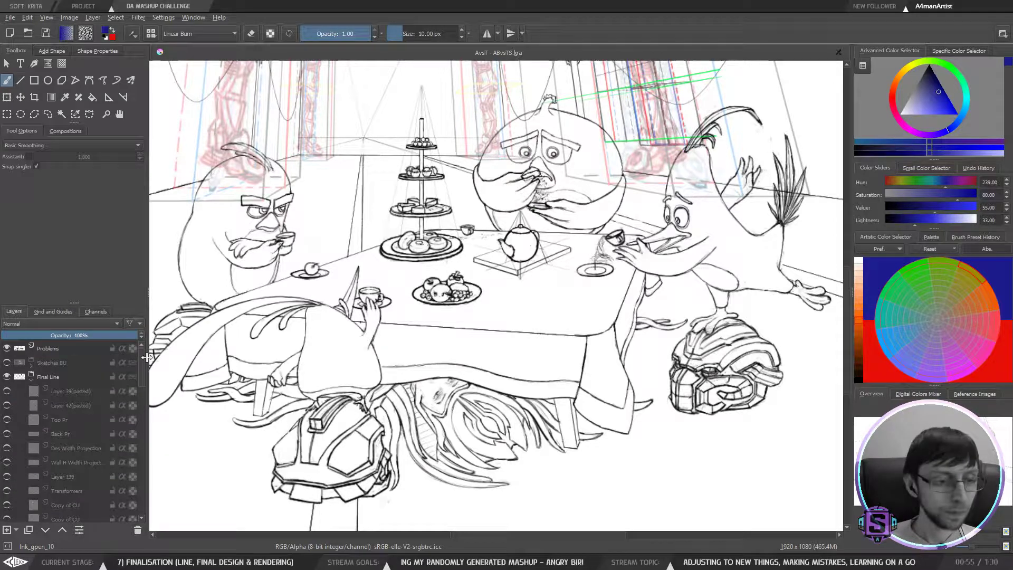
click(26, 381)
click(7, 377)
click(7, 363)
click(48, 364)
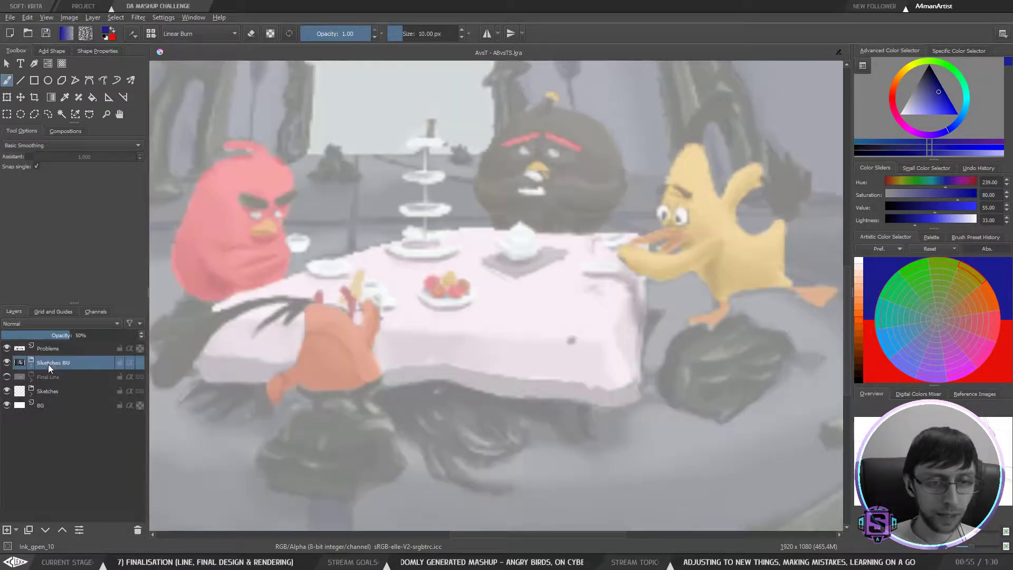
key(minus)
key(minus)
key(plus)
key(plus)
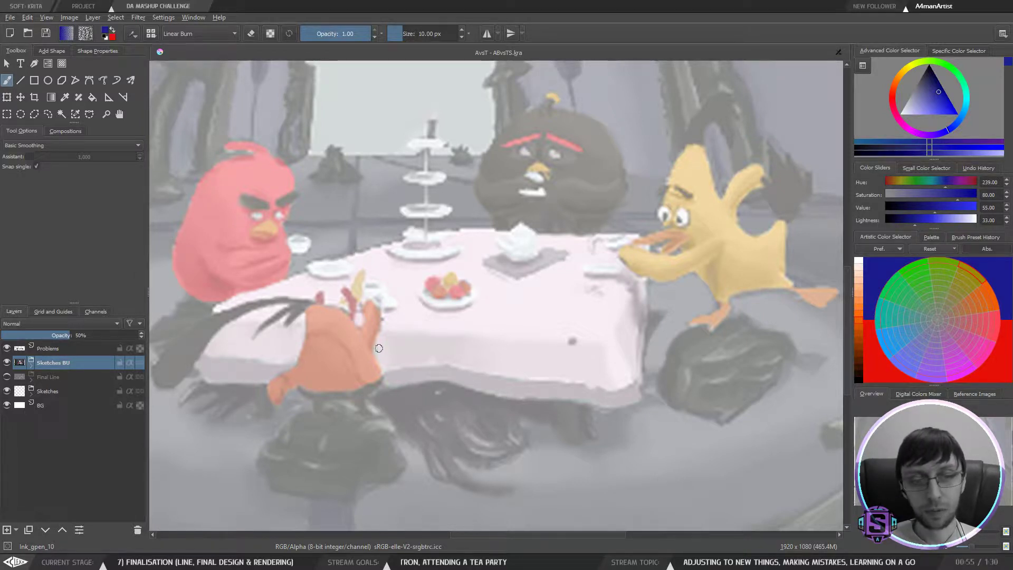
key(ctrl+minus)
key(ctrl+minus)
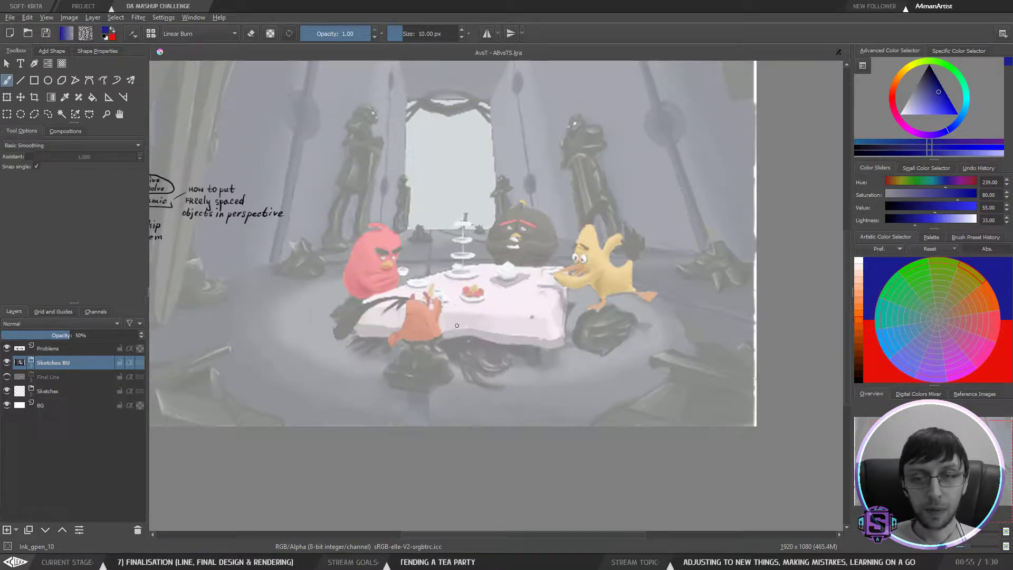
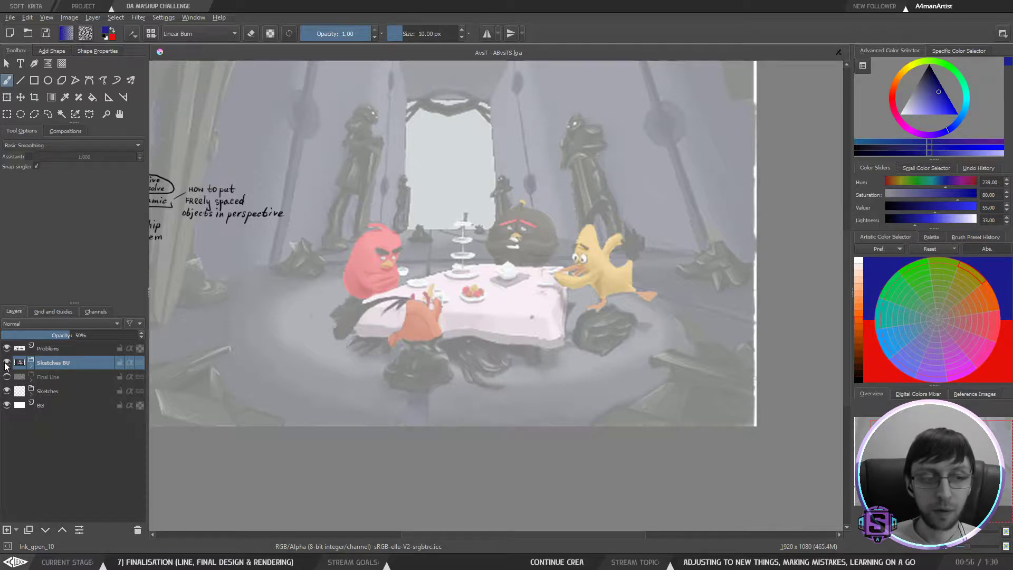
Step: Hide the Sketches BU group, then show the Final Line group again and make it active
click(7, 362)
click(7, 377)
click(55, 377)
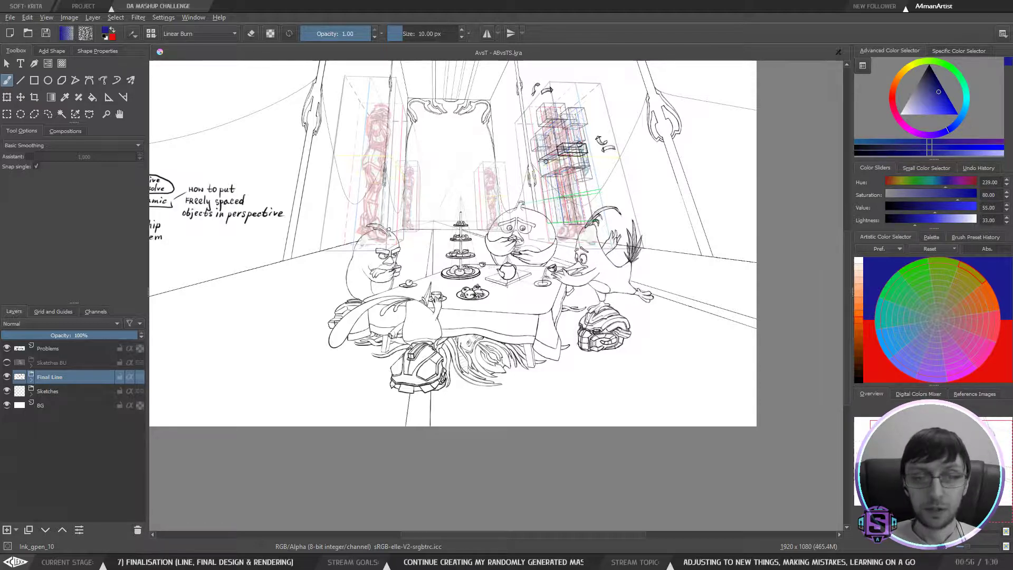
Step: Examine the line art around the tea table and the boxed statue construction behind the yellow bird
key(plus)
key(plus)
drag(456, 360, 449, 351)
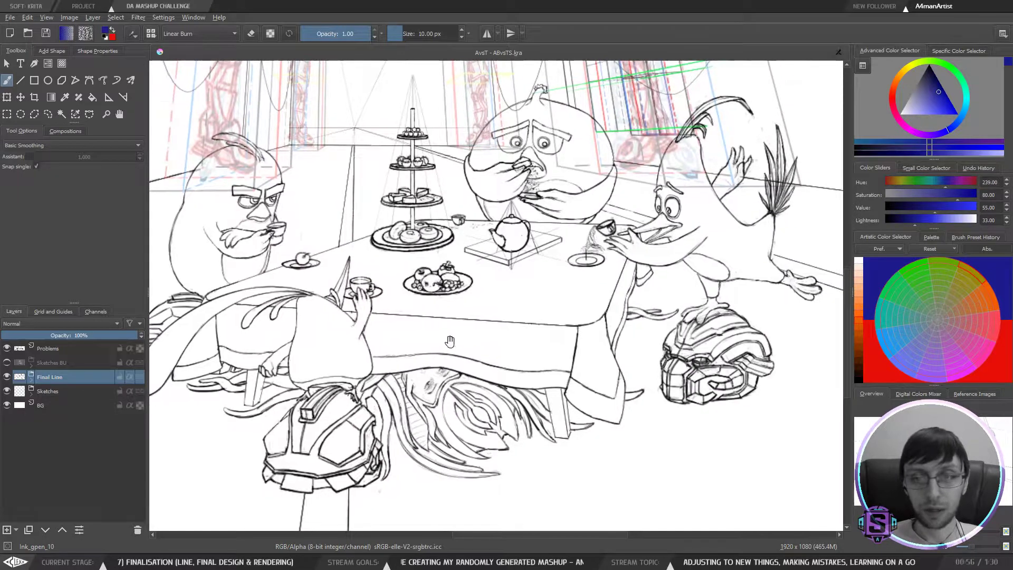
drag(333, 290, 361, 301)
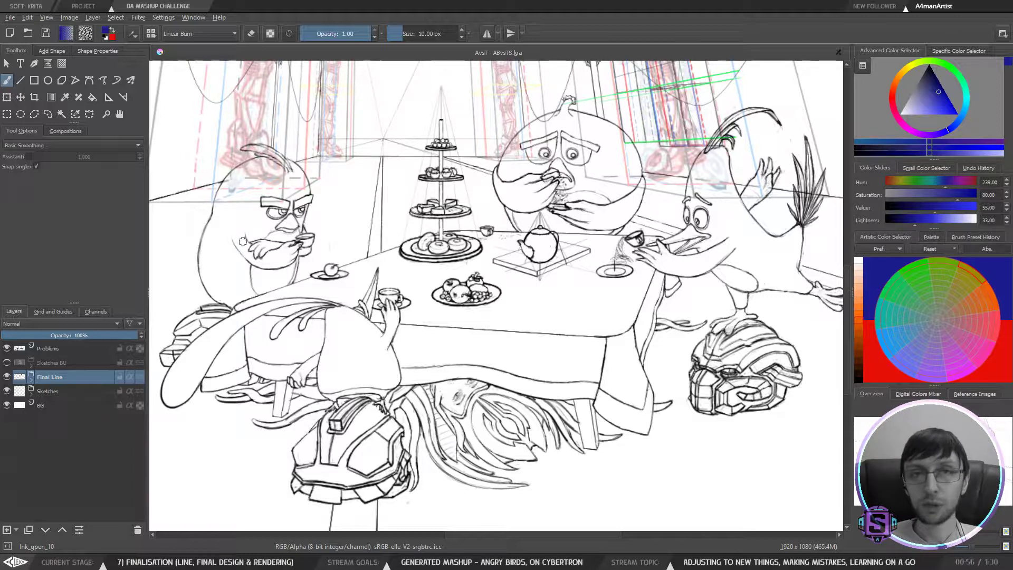
drag(421, 282, 378, 355)
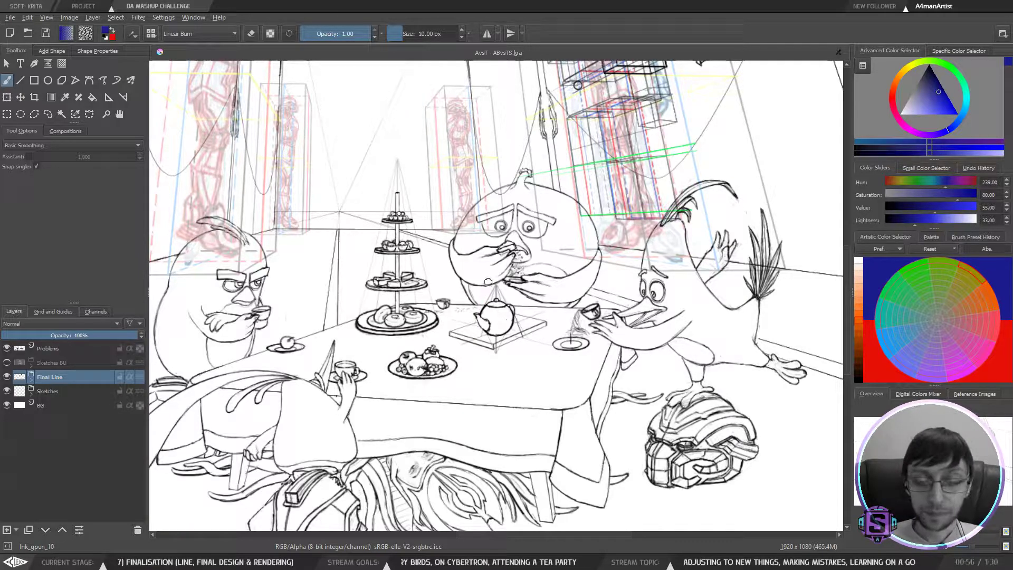
key(minus)
key(minus)
key(plus)
key(plus)
drag(599, 211, 456, 377)
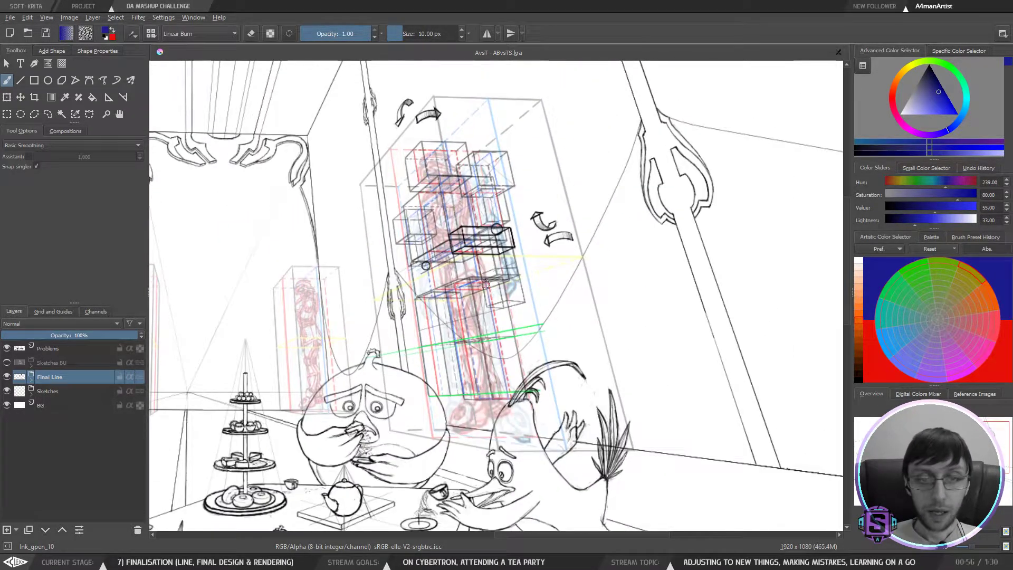
drag(502, 334, 587, 294)
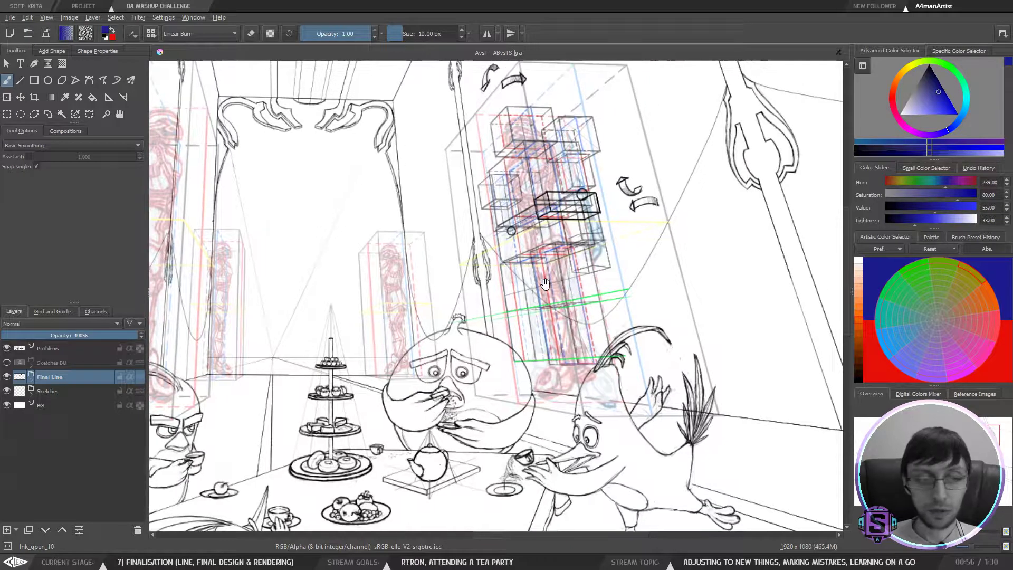
Step: Expand the Final Line group, view the lower Try layer's figure sketch, then hide it and activate the upper Try layer
click(31, 377)
drag(142, 373, 143, 418)
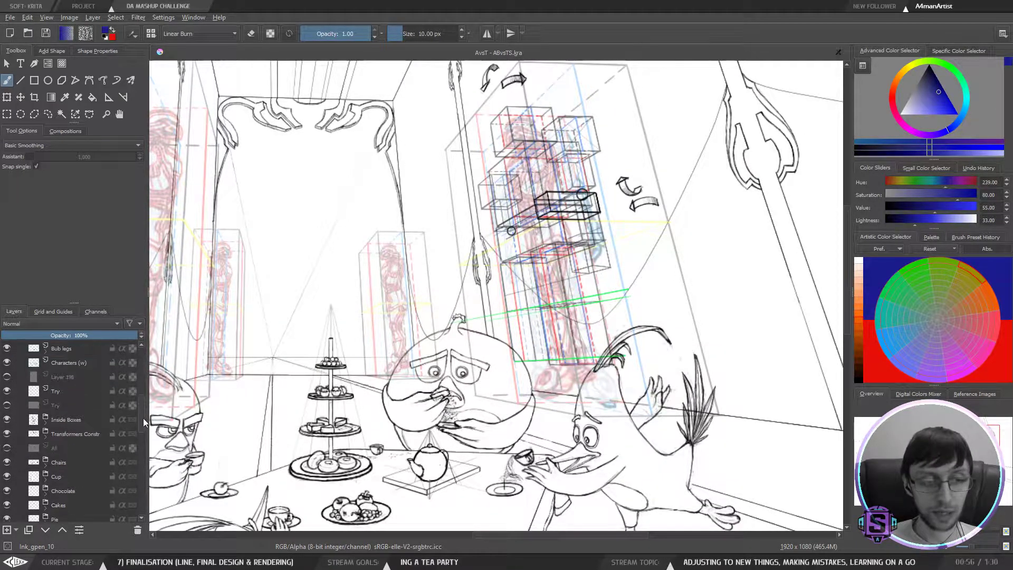
click(6, 405)
click(62, 406)
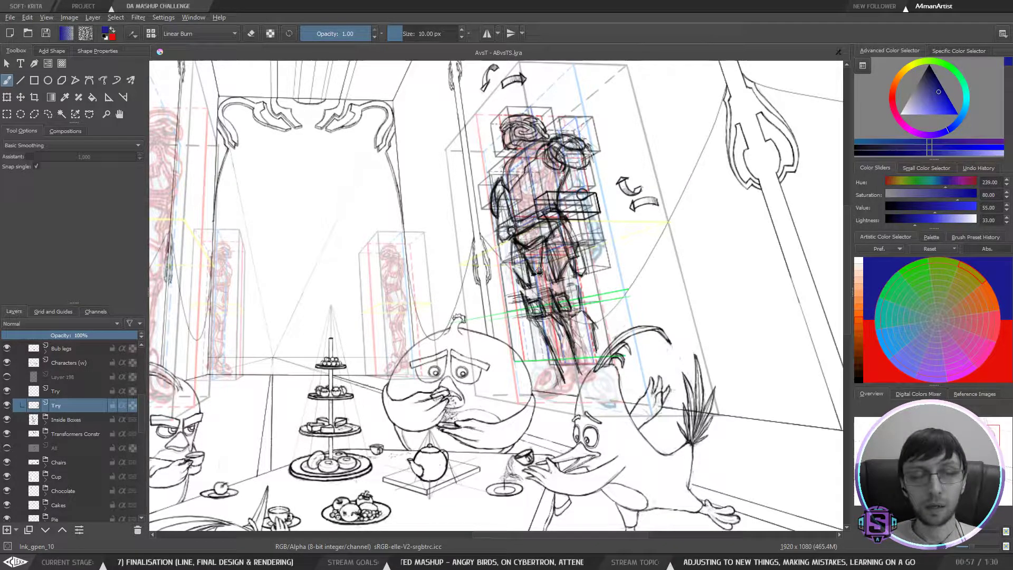
click(7, 405)
click(74, 394)
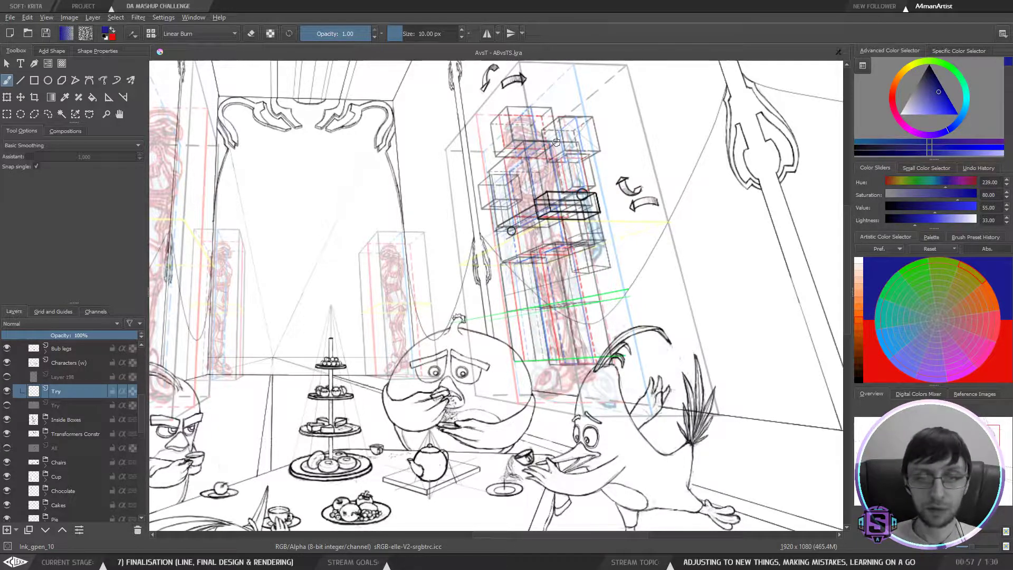
Step: Toggle both Try layers to compare the figure sketch with the boxes, leaving only the upper Try layer visible
click(6, 404)
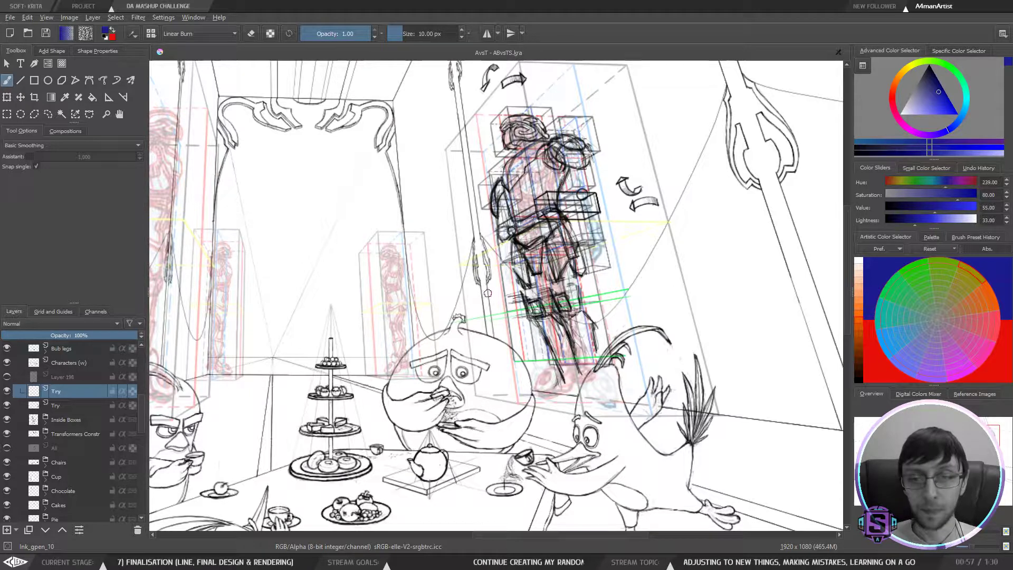
drag(521, 312, 497, 302)
click(6, 391)
click(6, 406)
click(7, 390)
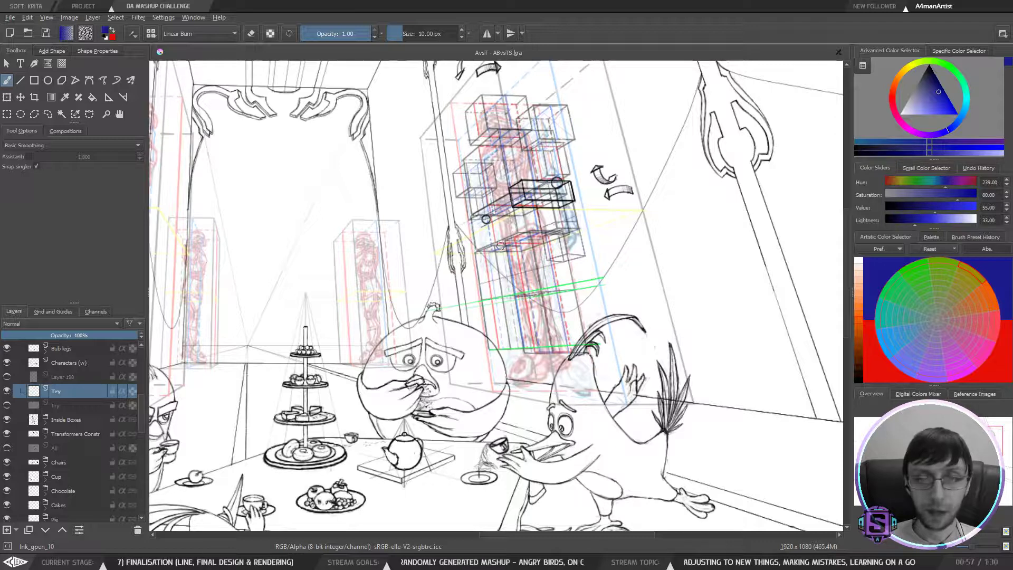
Step: Set the brush size to 4 px for marking the statue's construction boxes
drag(501, 245, 496, 278)
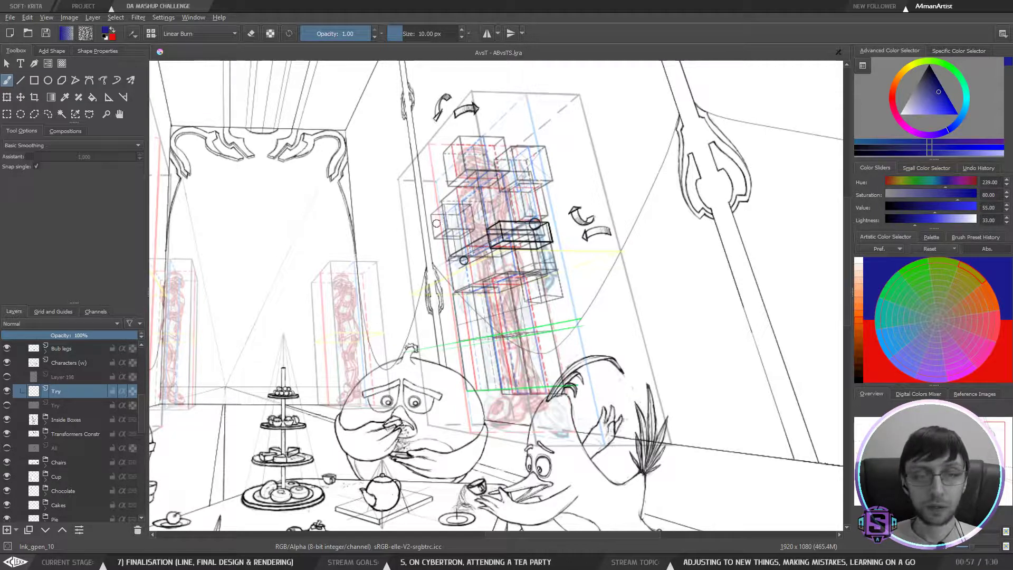
key(bracketleft)
key(bracketleft)
key(bracketleft)
key(bracketleft)
key(bracketleft)
key(bracketleft)
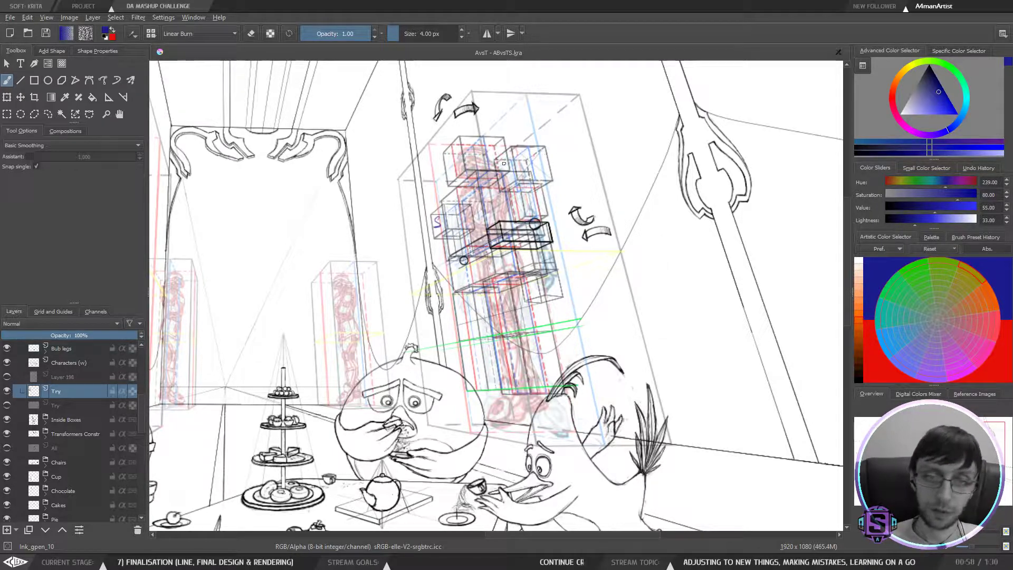
Step: Try to mark the statue's shoulder and torso construction boxes with the letter S
drag(510, 163, 504, 175)
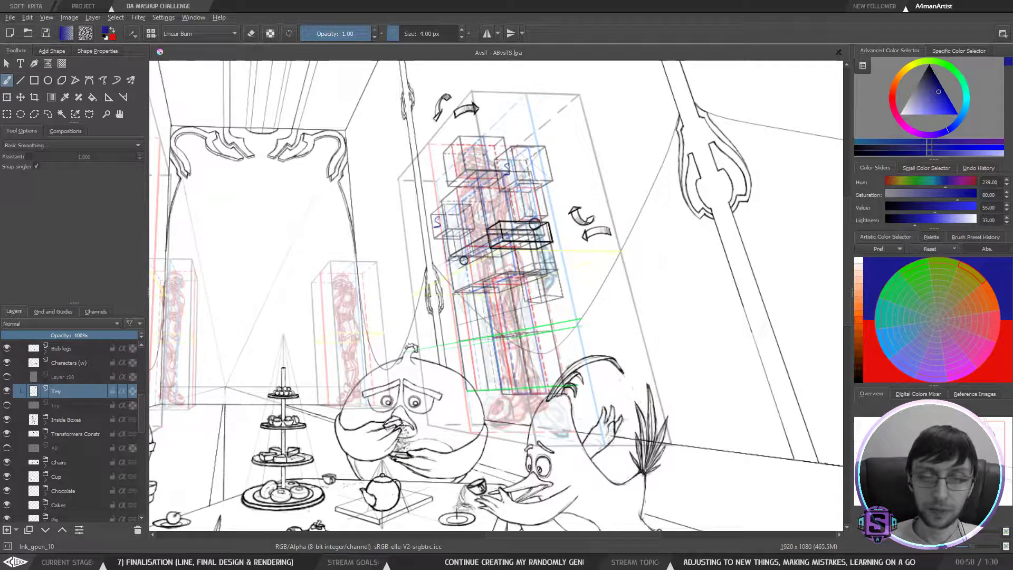
drag(481, 258, 476, 269)
key(ctrl+z)
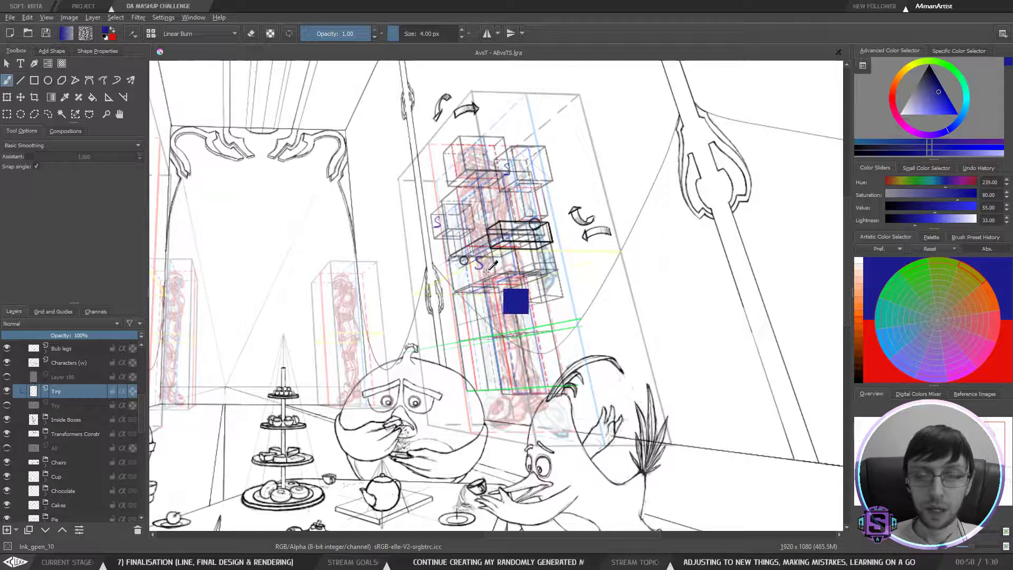
mouse_move(481, 257)
mouse_down()
mouse_move(499, 287)
mouse_move(548, 269)
mouse_up()
key(ctrl+z)
key(ctrl+z)
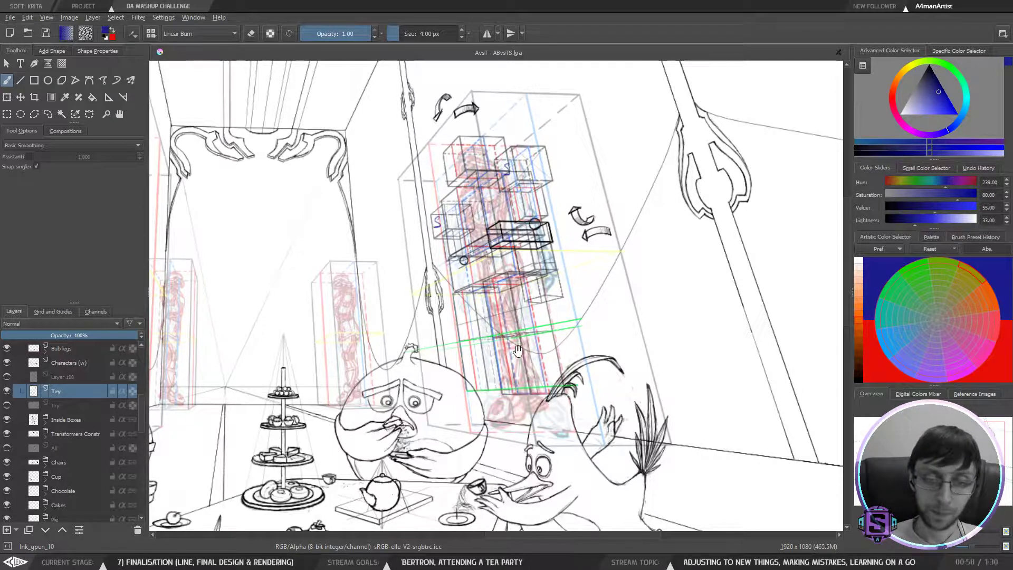
Step: Undo the recent edits on the upper Try layer back to the blue construction drawing of the statue
drag(516, 338, 492, 306)
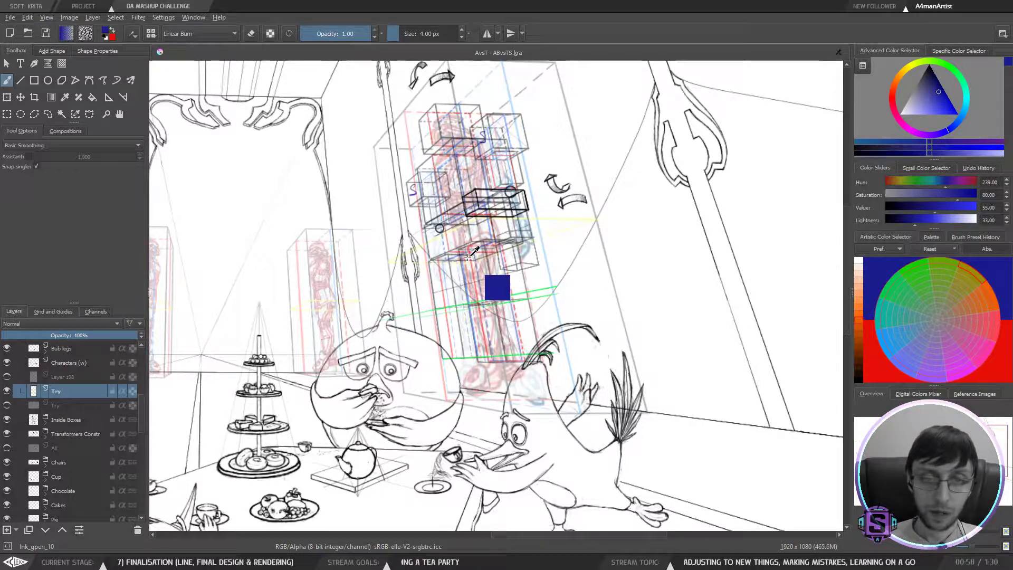
key(ctrl+z)
key(ctrl+z)
key(ctrl+z)
key(ctrl+z)
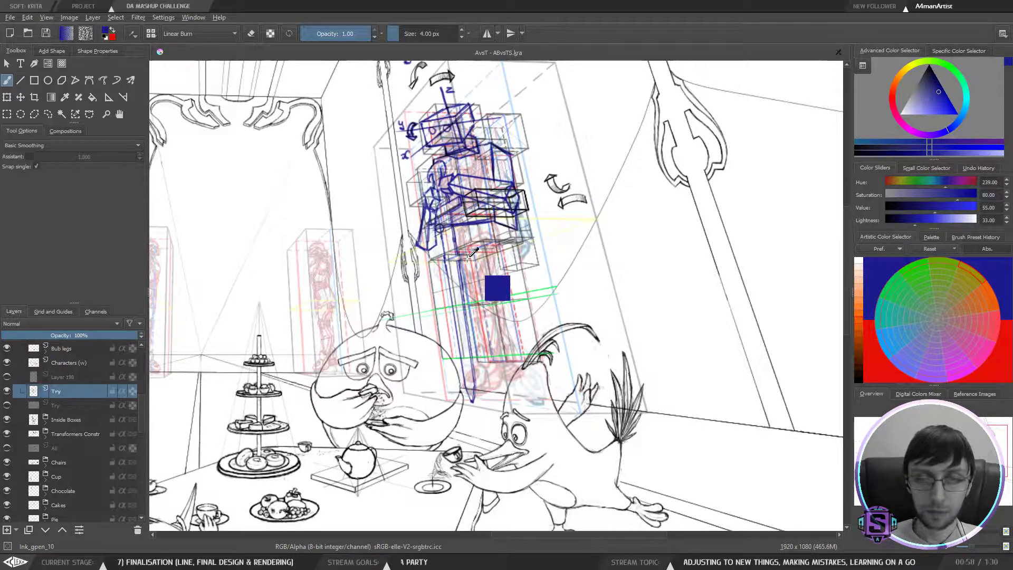
key(ctrl+z)
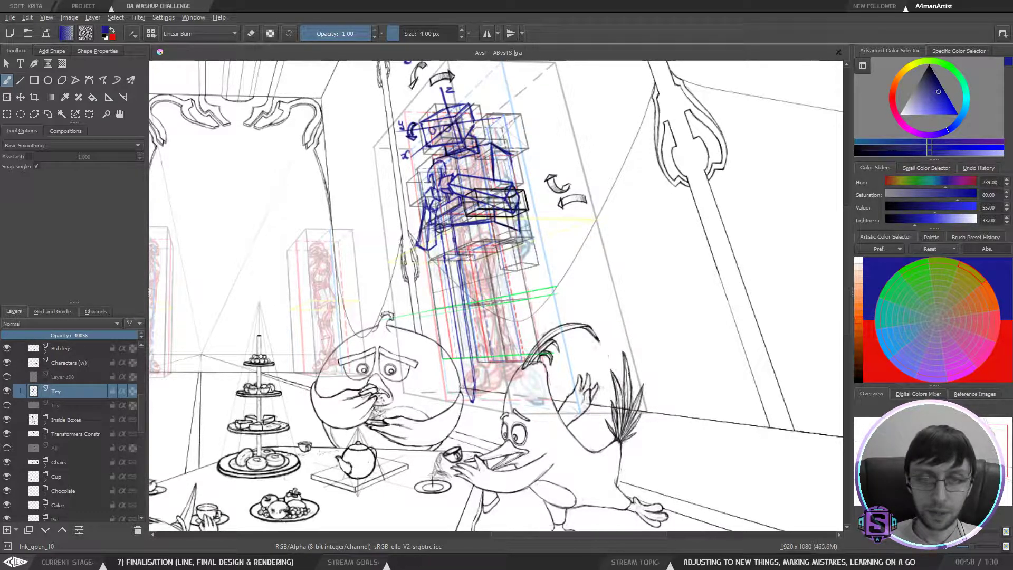
Step: Undo the last few strokes around the statue's waist and arm boxes on the upper Try layer
key(ctrl+z)
key(ctrl+z)
key(ctrl+z)
key(ctrl+z)
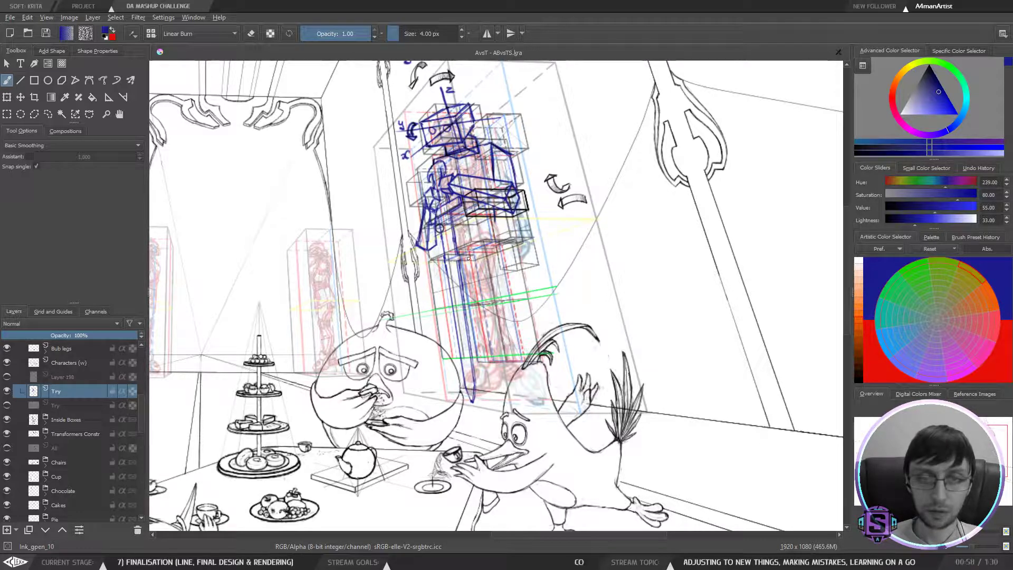
Step: Erase the blue torso and shoulder box lines on the upper Try layer with an 11 px eraser
key(e)
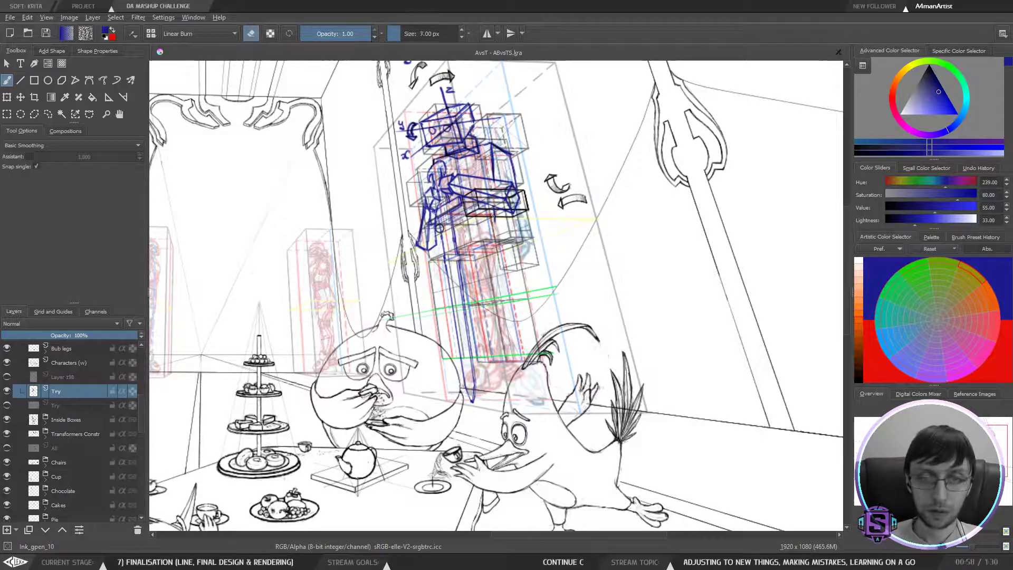
key(bracketright)
key(bracketright)
key(bracketright)
key(bracketright)
drag(498, 149, 494, 151)
mouse_move(520, 187)
mouse_down()
mouse_move(497, 146)
mouse_move(475, 157)
mouse_move(461, 156)
mouse_move(471, 140)
mouse_move(442, 149)
mouse_up()
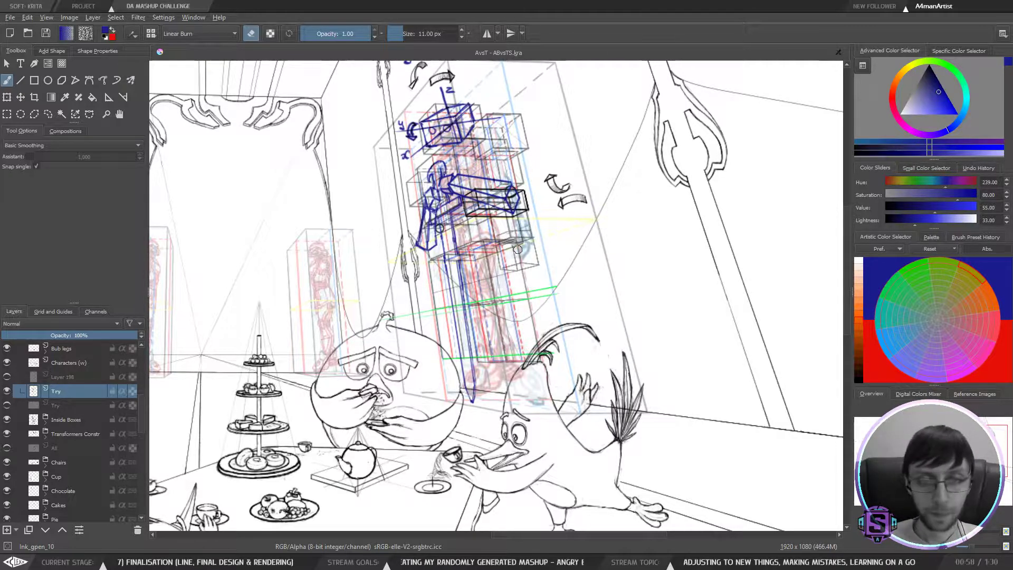
Step: Hide both Try layers after checking the figure sketch, and add a new layer above the lower Try layer
click(7, 391)
click(30, 404)
click(7, 405)
click(7, 405)
click(7, 405)
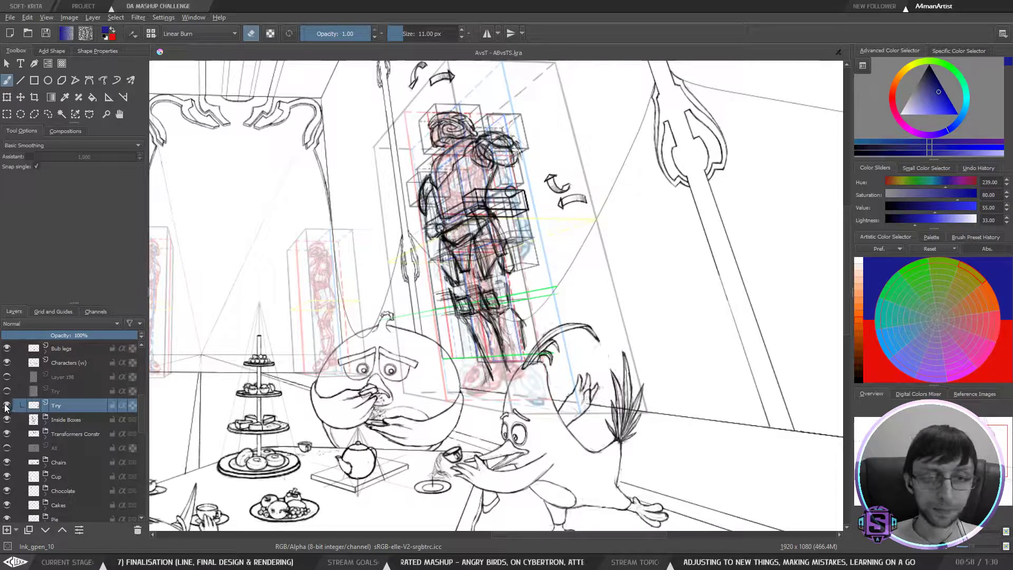
click(7, 405)
click(7, 529)
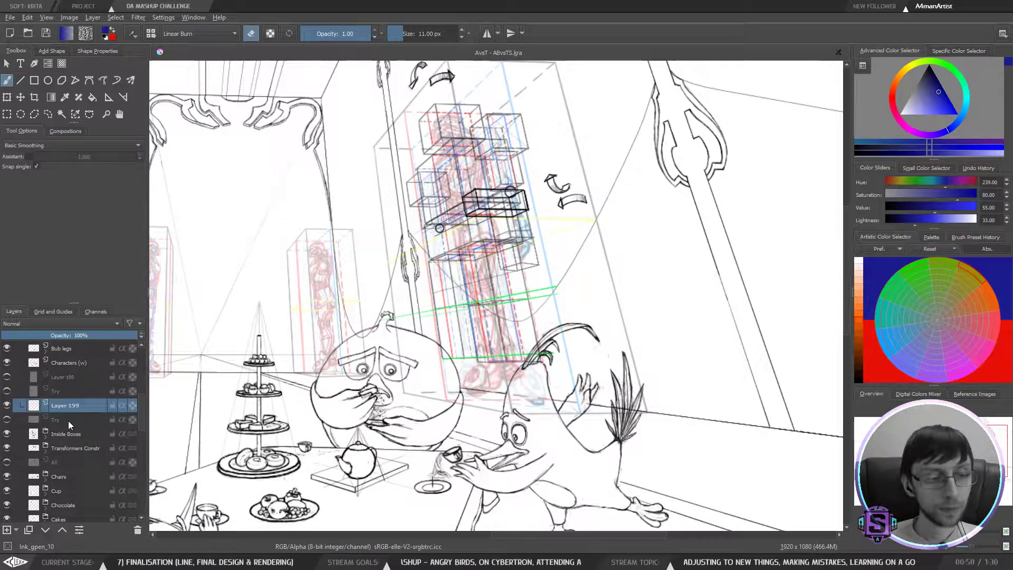
Step: Reduce the brush size for working over the statue's boxes on the new layer
scroll(524, 182, down, 3)
scroll(525, 182, up, 3)
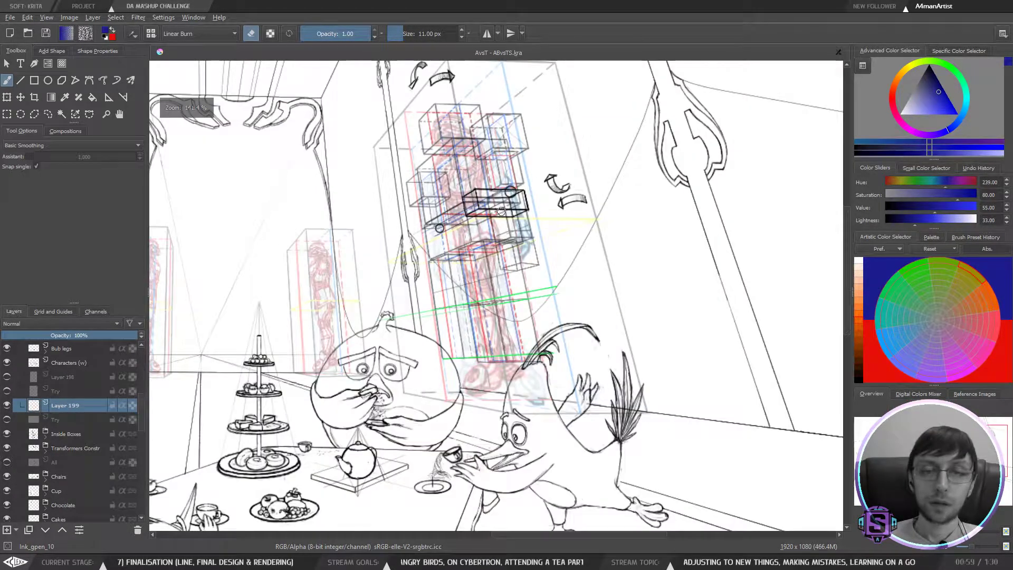
drag(490, 197, 508, 265)
key(bracketleft)
key(bracketleft)
key(bracketleft)
key(bracketleft)
key(bracketleft)
key(bracketleft)
key(bracketleft)
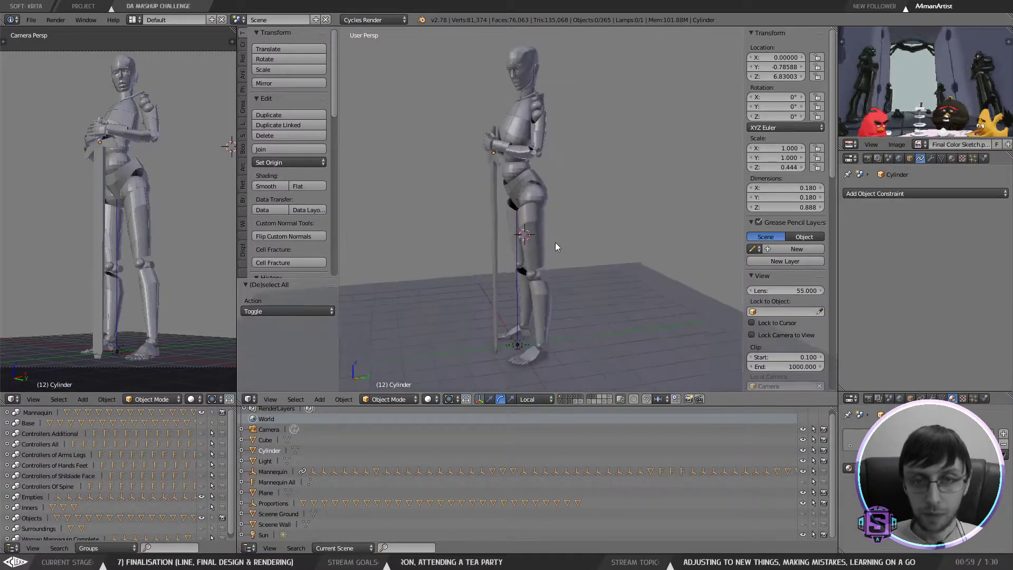
Step: Switch to the posed mannequin scene in Blender and show the Base group in place of the Mannequin group
drag(554, 243, 534, 246)
drag(458, 238, 517, 242)
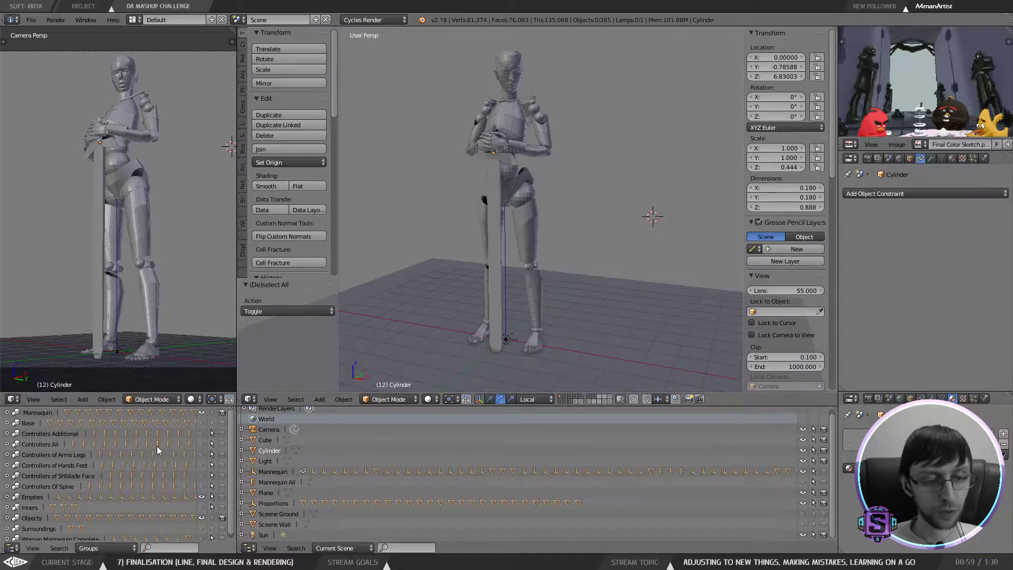
click(201, 412)
click(201, 423)
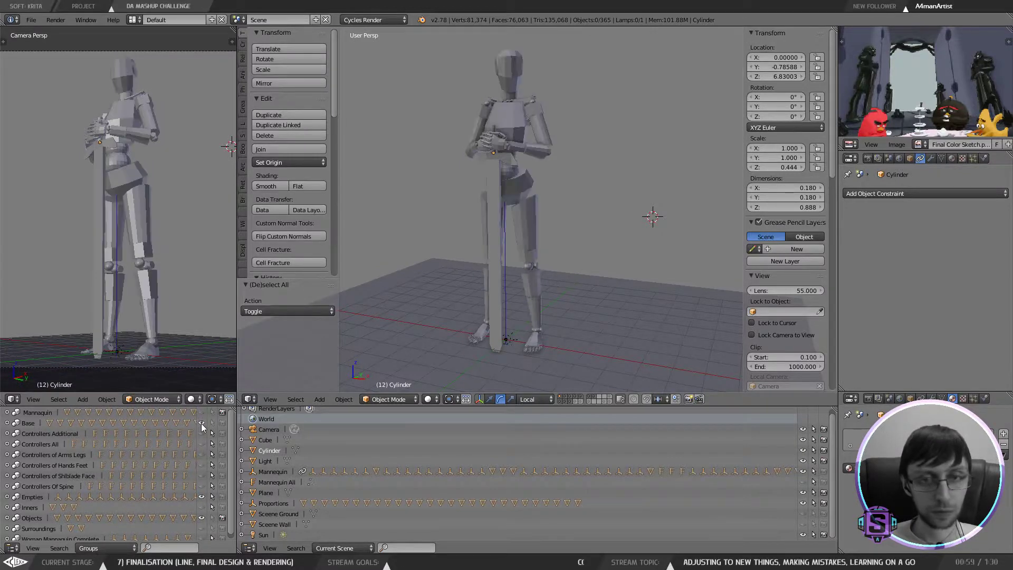
Step: Examine the simplified base mannequin's head, chest and arms from several angles
drag(571, 250, 536, 251)
mouse_move(599, 240)
mouse_down()
mouse_move(457, 260)
mouse_move(574, 242)
mouse_move(487, 237)
mouse_move(499, 255)
mouse_move(502, 234)
mouse_move(506, 249)
mouse_move(473, 238)
mouse_move(415, 246)
mouse_move(537, 238)
mouse_move(470, 217)
mouse_move(500, 222)
mouse_up()
scroll(546, 234, up, 3)
scroll(492, 242, up, 3)
scroll(511, 244, down, 4)
scroll(512, 244, up, 4)
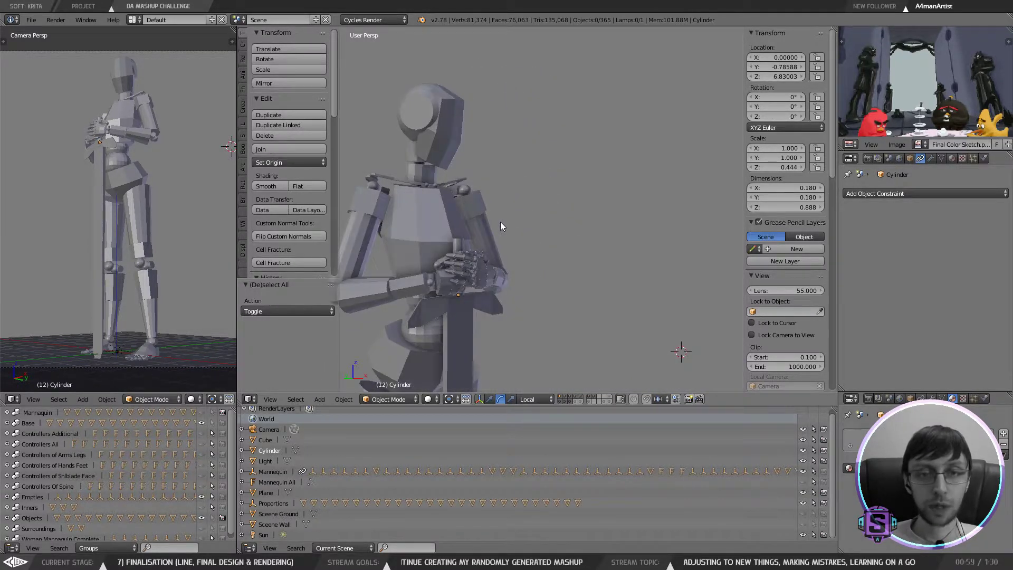
mouse_move(465, 134)
mouse_down()
mouse_move(482, 169)
mouse_move(477, 135)
mouse_up()
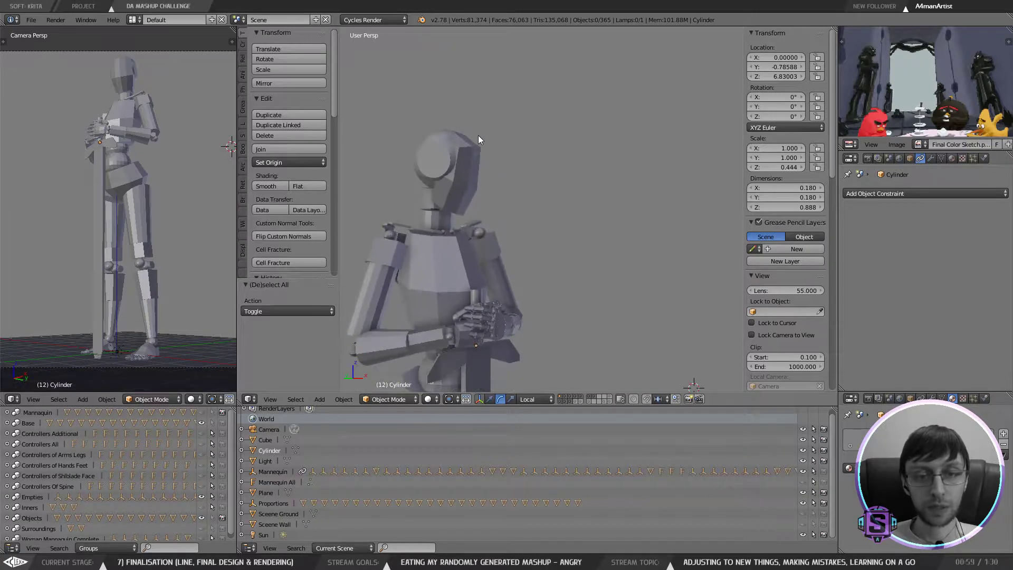
scroll(176, 498, down, 1)
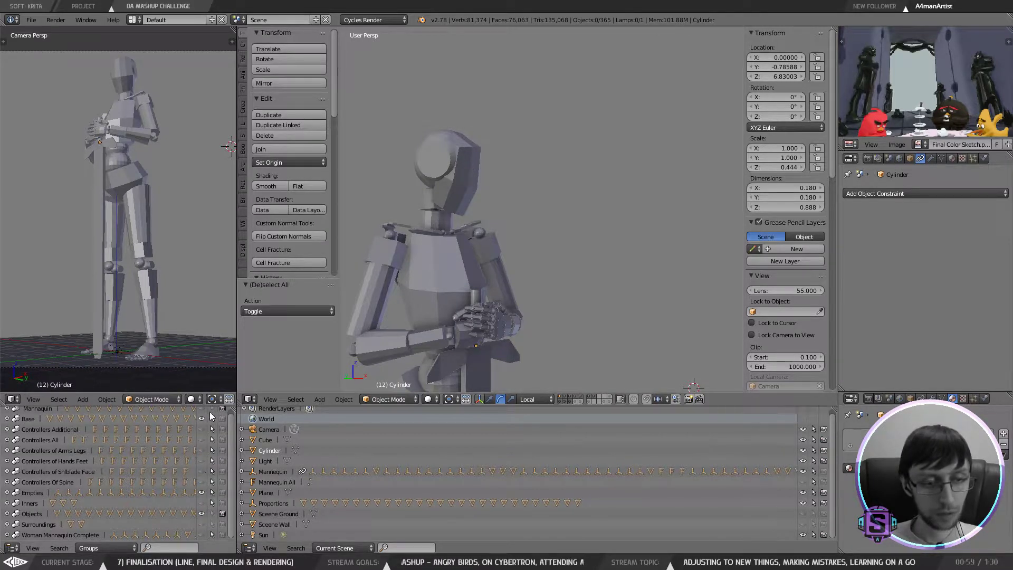
Step: Select the mannequin's Head Base object and switch the manipulator from rotation to translation
right_click(457, 163)
drag(464, 208, 521, 182)
right_click(482, 169)
right_click(459, 174)
key(ctrl+Tab)
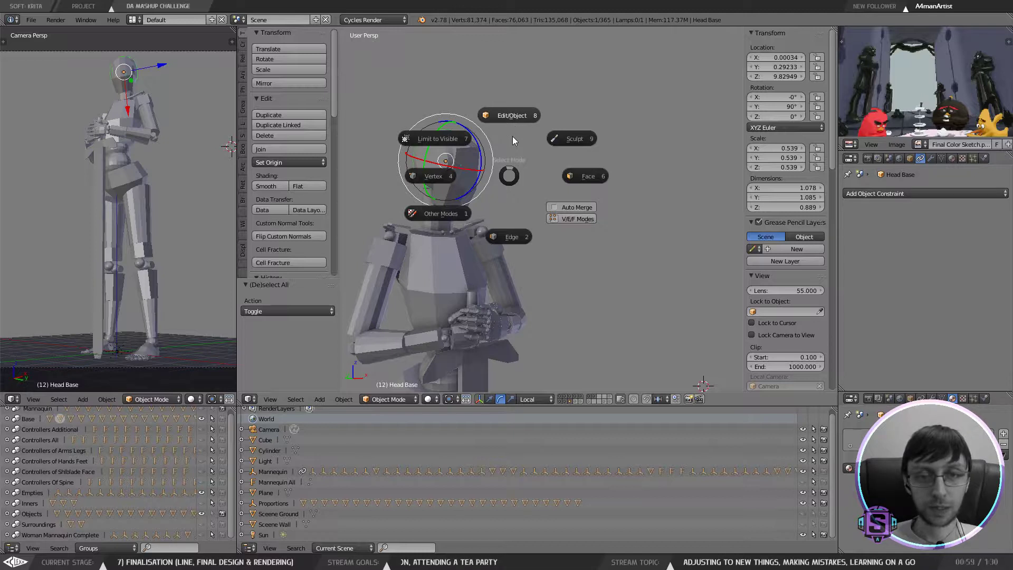
click(510, 176)
click(489, 399)
Step: Try moving the Head Base along its local X axis, undoing the trial moves
drag(496, 182, 455, 182)
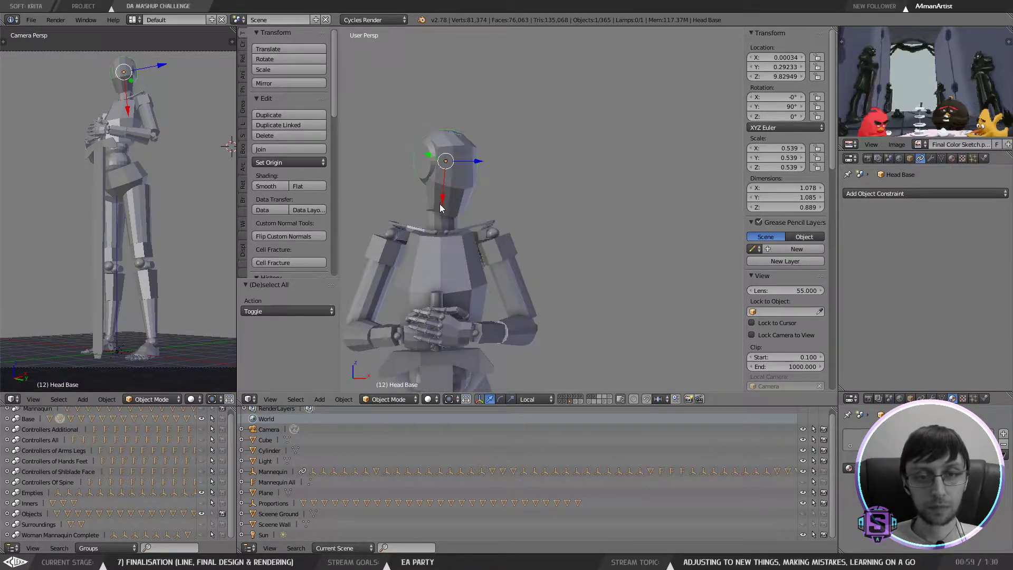
drag(443, 199, 454, 132)
key(ctrl+z)
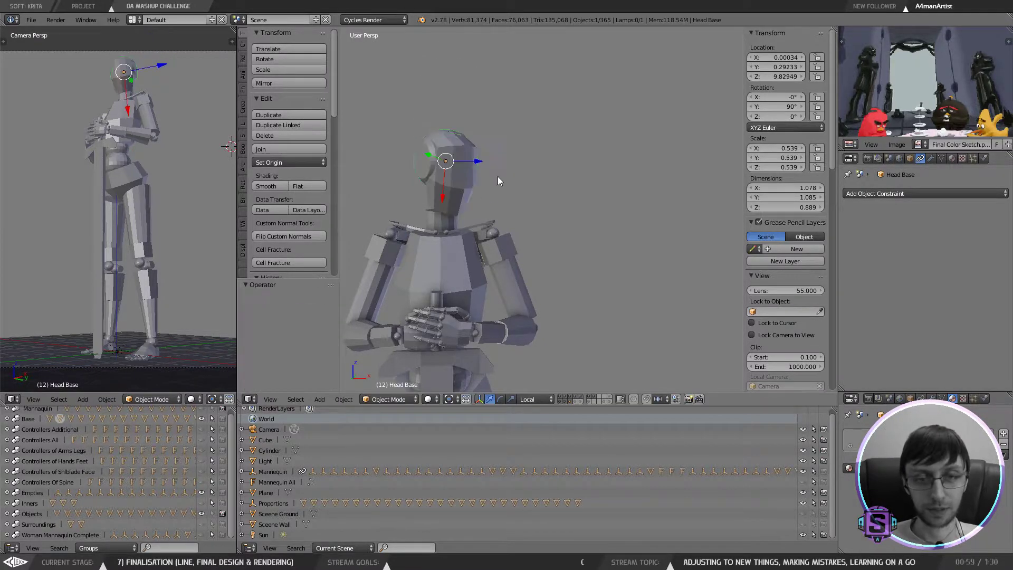
drag(527, 191, 459, 208)
drag(459, 207, 536, 203)
key(ctrl+z)
Step: Examine the simplified base mannequin from the front, including its stance and the hands resting on the sword
drag(447, 203, 527, 195)
drag(468, 169, 508, 207)
scroll(627, 201, down, 4)
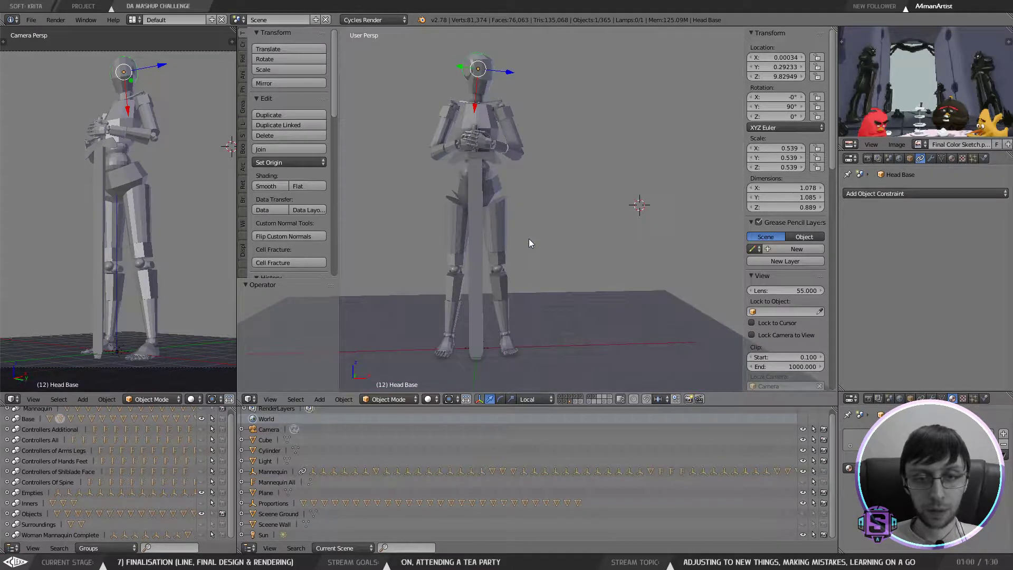
drag(529, 239, 515, 241)
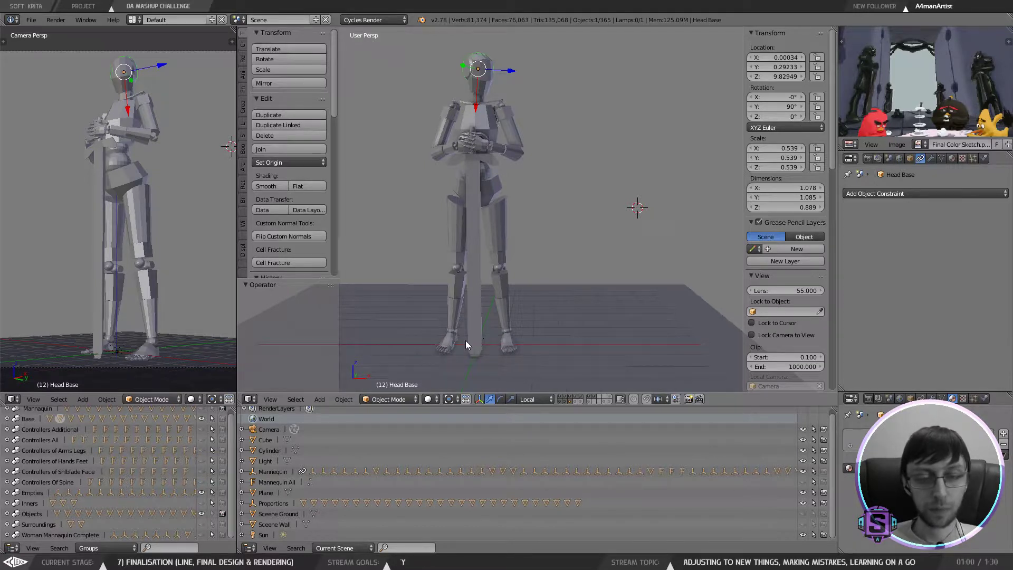
drag(573, 278, 515, 157)
scroll(552, 160, up, 5)
scroll(515, 157, up, 8)
scroll(600, 194, down, 8)
drag(600, 194, 555, 147)
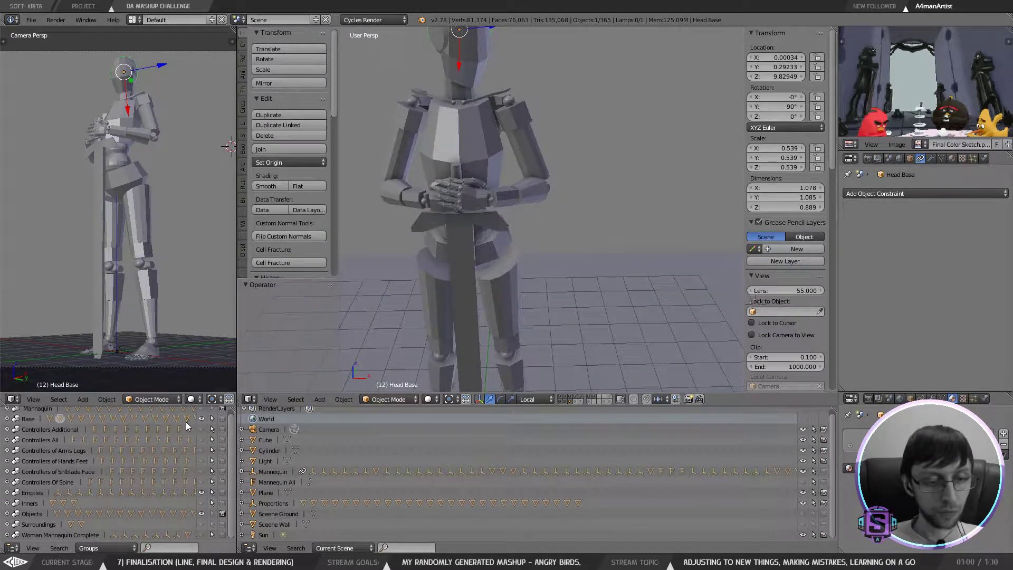
Step: Show the detailed Mannequin group in place of the Base group and inspect its arms and upper body
scroll(198, 462, up, 1)
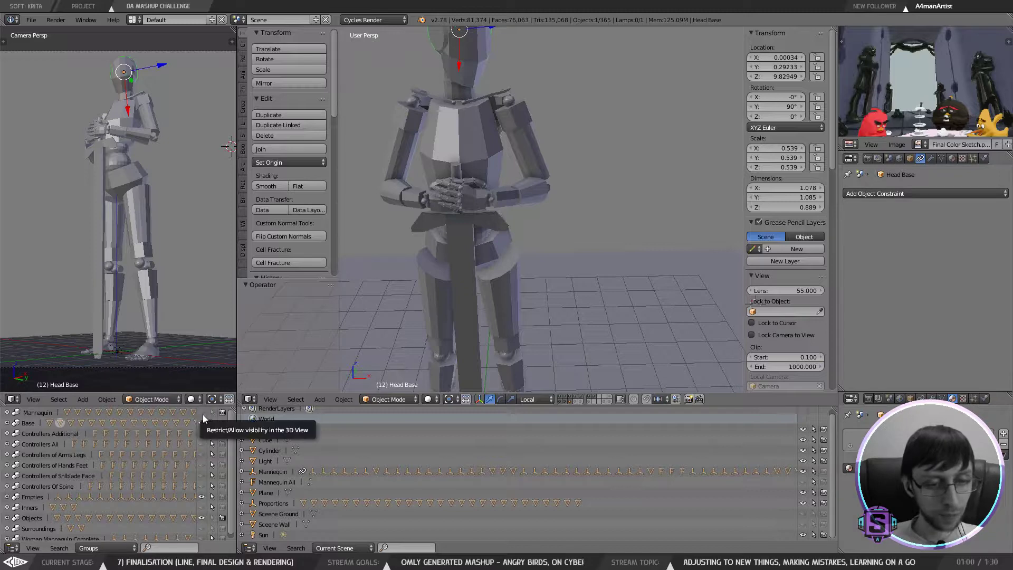
click(202, 413)
scroll(563, 179, up, 5)
scroll(560, 179, down, 5)
scroll(544, 177, up, 8)
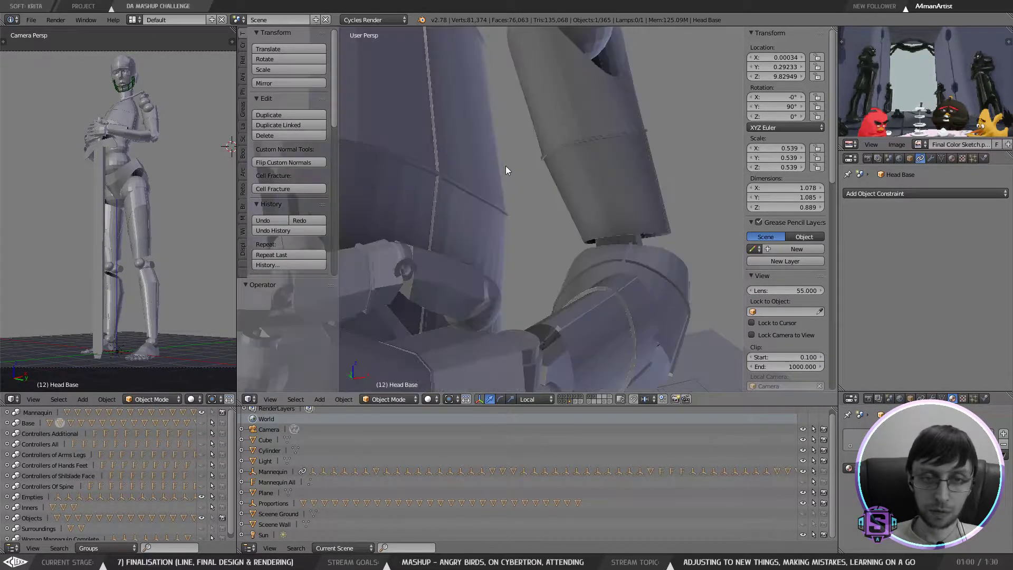
scroll(516, 188, up, 1)
scroll(518, 187, down, 7)
drag(534, 182, 567, 210)
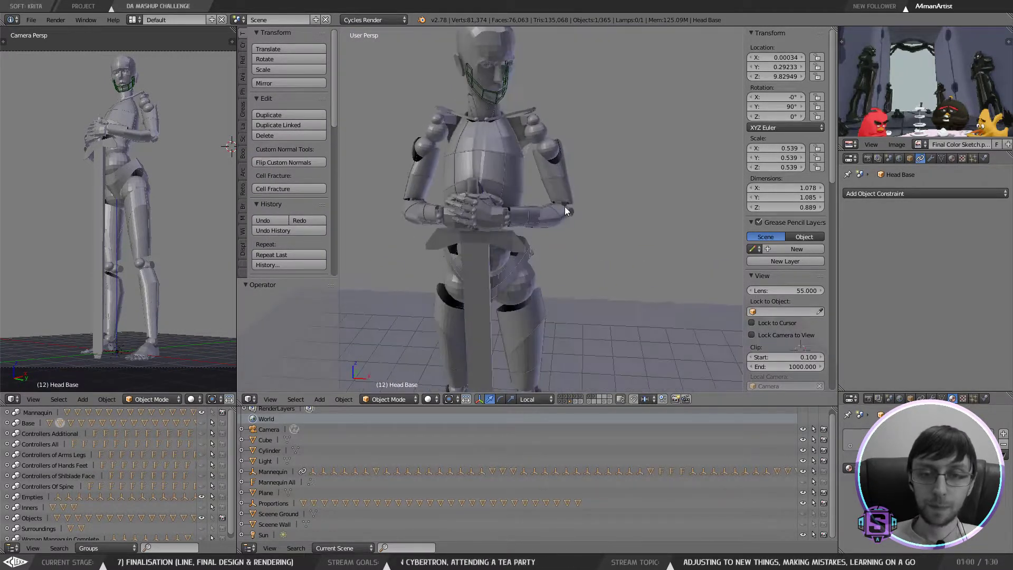
Step: Examine from both sides how the detailed mannequin's bent arms and hands rest on the sword
drag(543, 175, 605, 193)
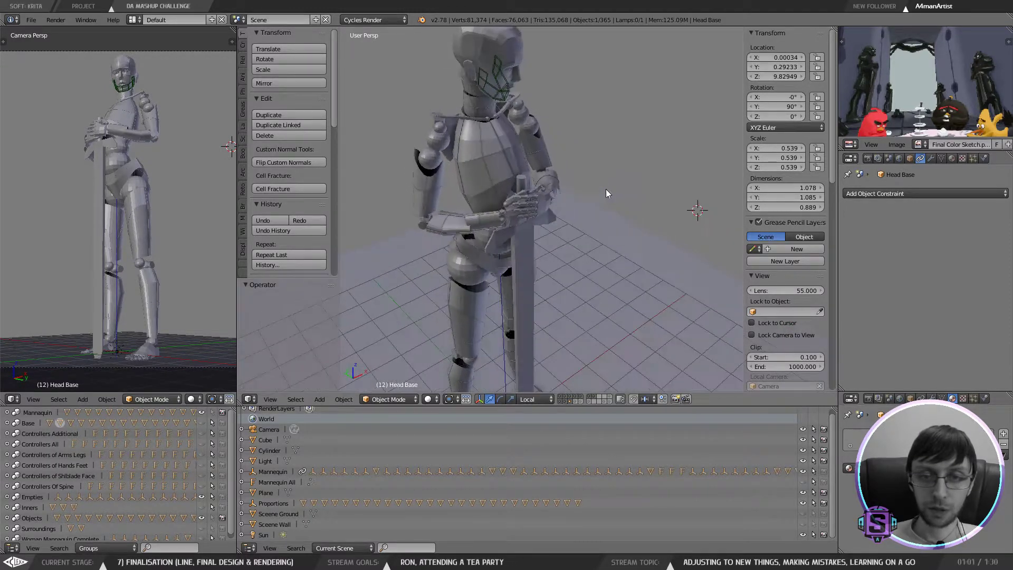
drag(537, 147, 520, 211)
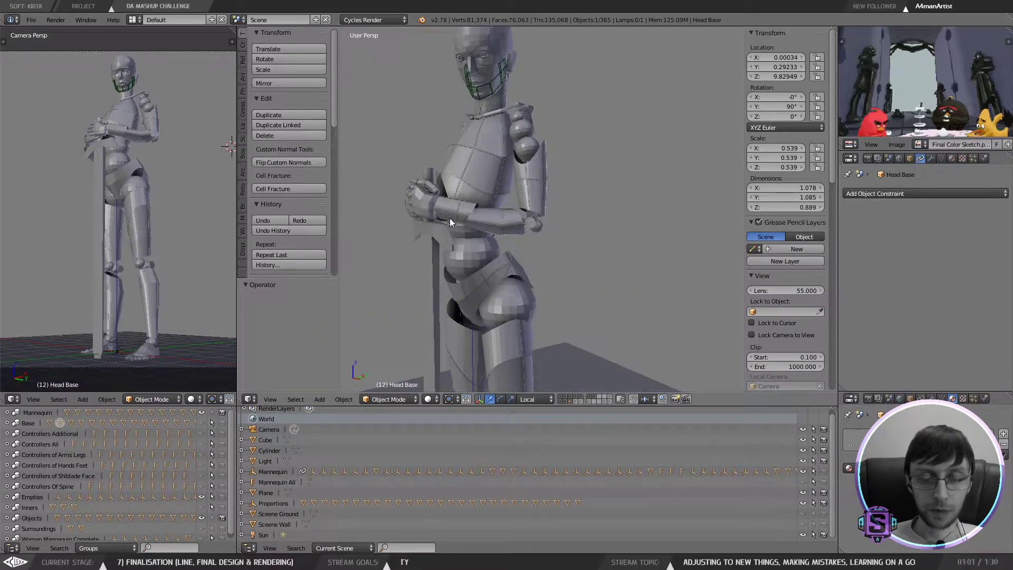
drag(450, 213, 544, 226)
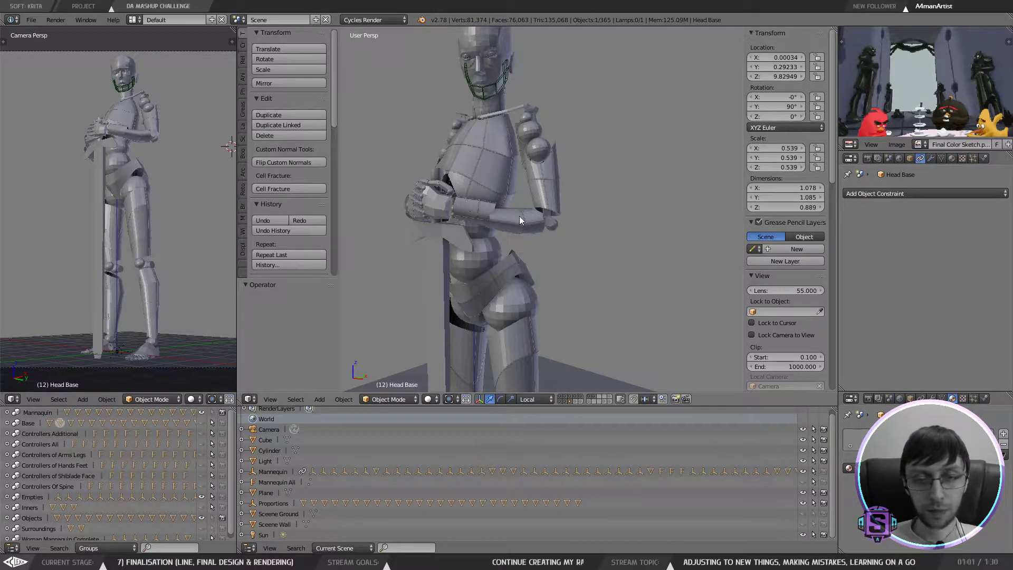
drag(498, 210, 479, 222)
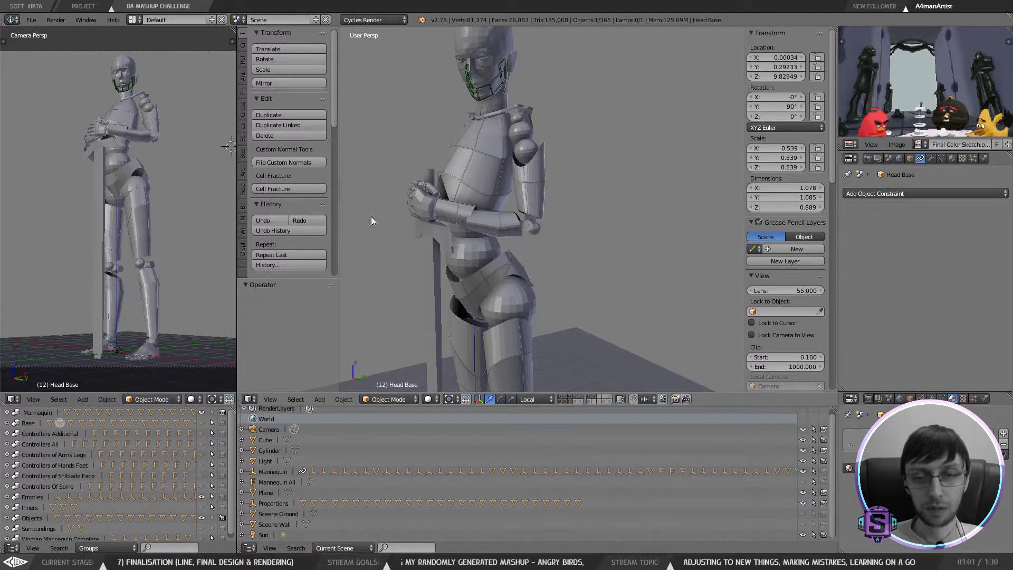
drag(533, 230, 550, 72)
scroll(539, 232, down, 4)
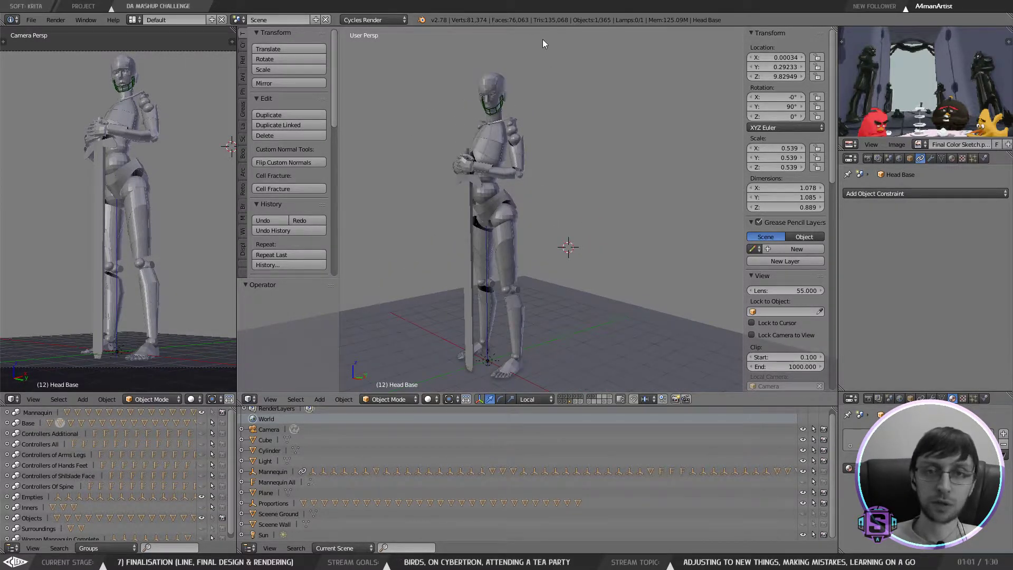
Step: Examine the detailed mannequin's side profile, comparing the tilt of its chest, waist, hips and legs
drag(518, 159, 470, 219)
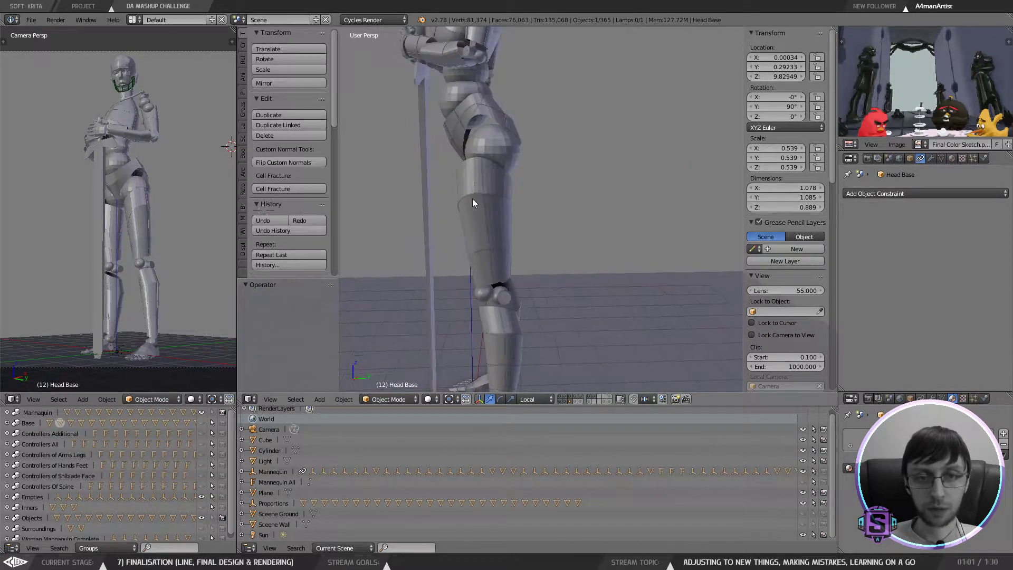
drag(535, 159, 502, 169)
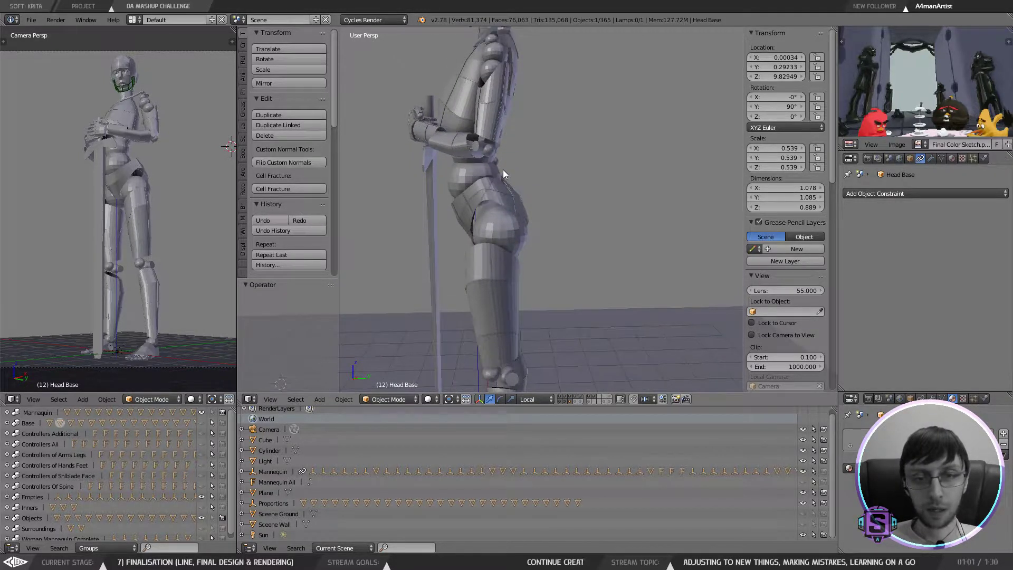
drag(475, 213, 481, 183)
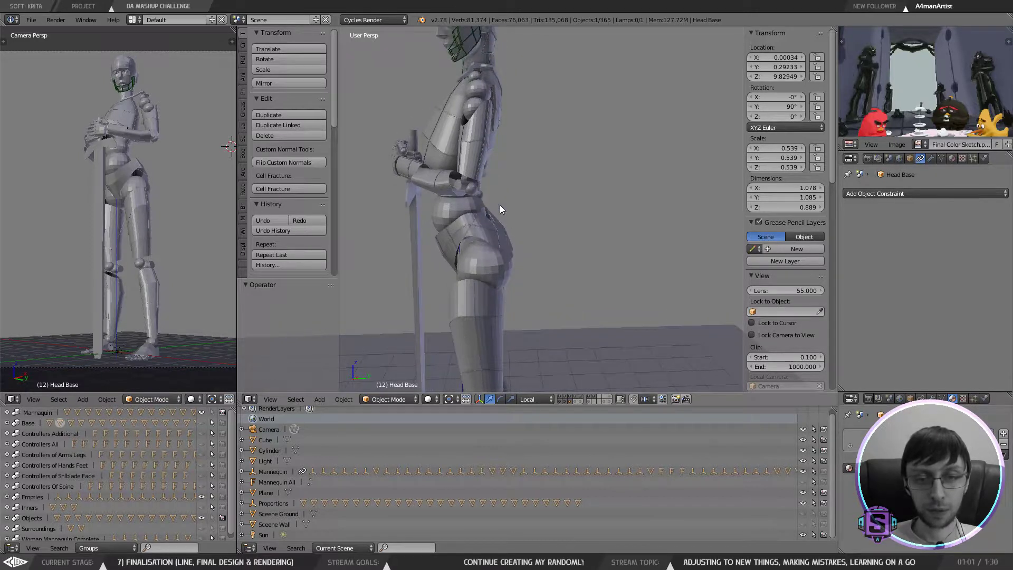
mouse_move(470, 153)
mouse_down()
mouse_move(477, 205)
mouse_move(463, 161)
mouse_up()
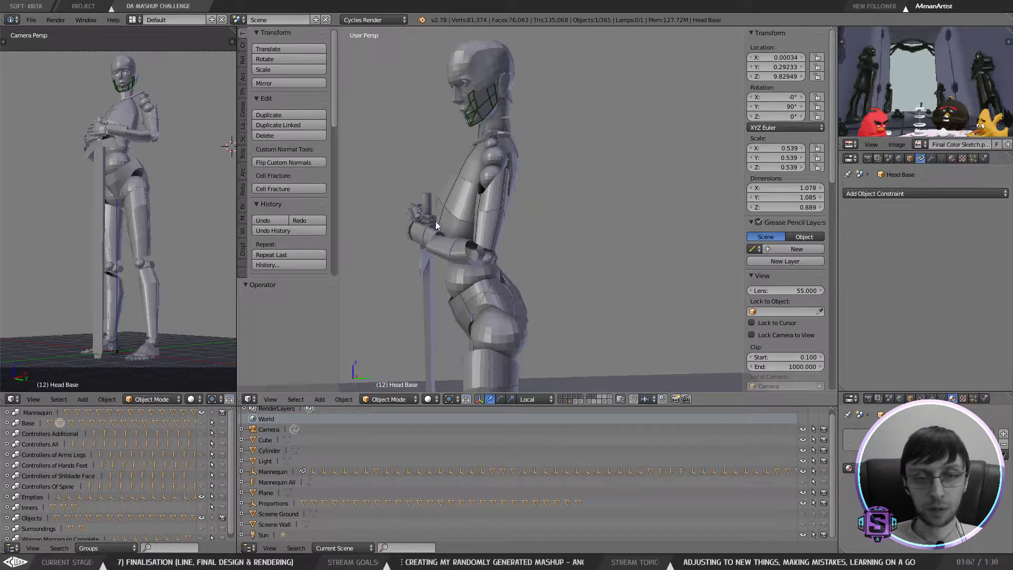
drag(577, 226, 473, 230)
drag(493, 155, 541, 229)
scroll(547, 224, down, 6)
drag(499, 261, 580, 276)
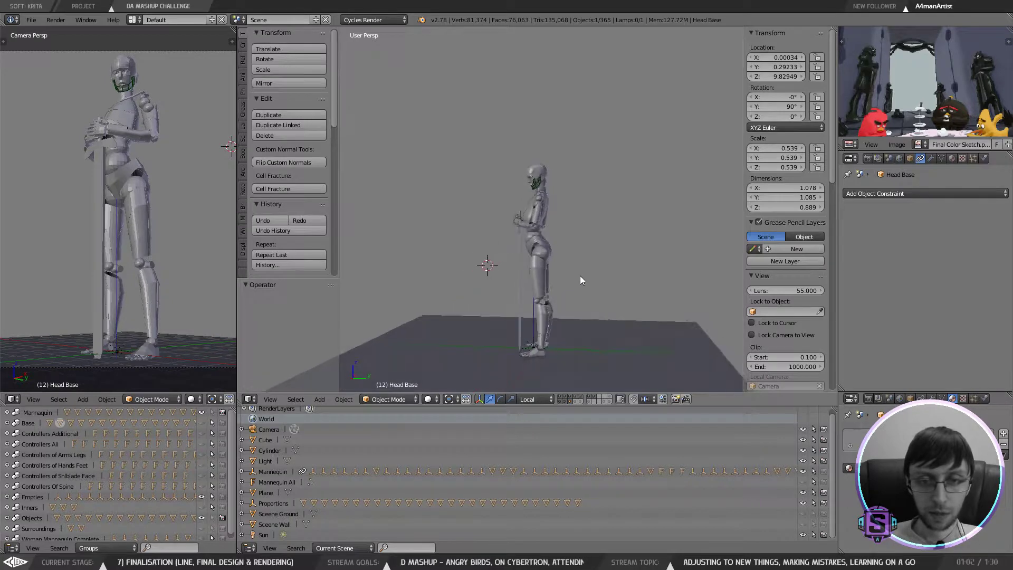
scroll(582, 251, up, 6)
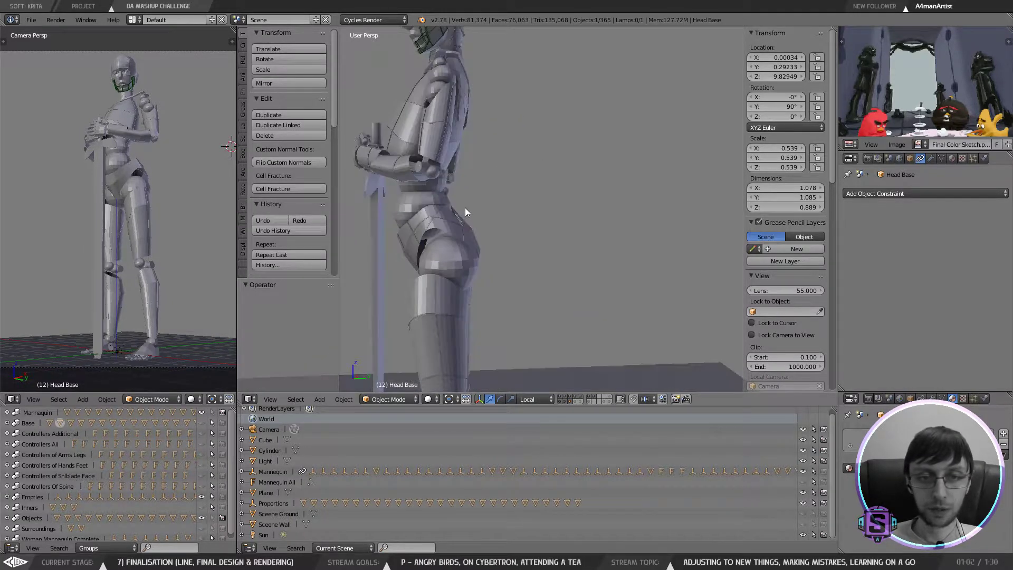
drag(480, 192, 554, 231)
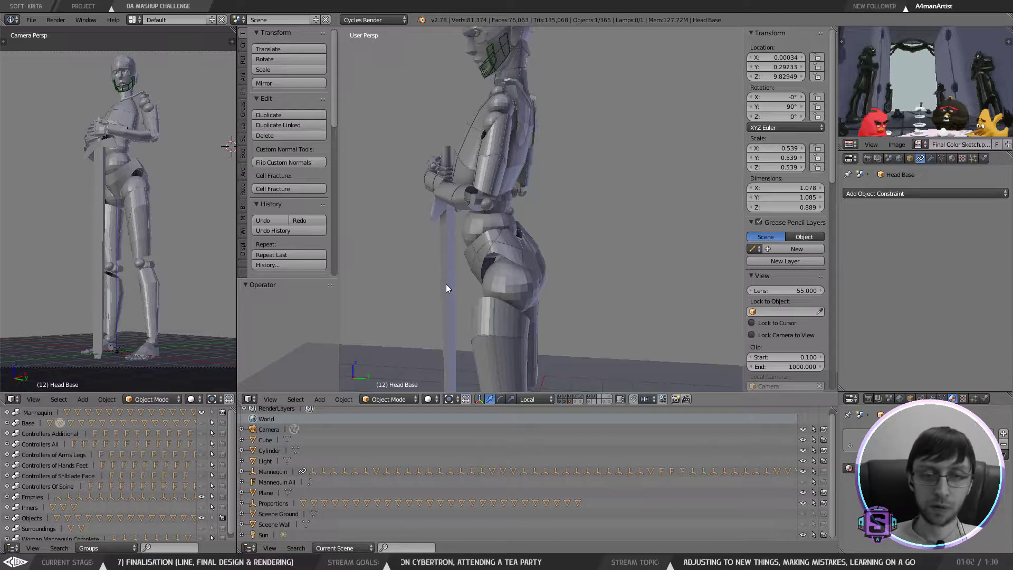
drag(445, 288, 458, 138)
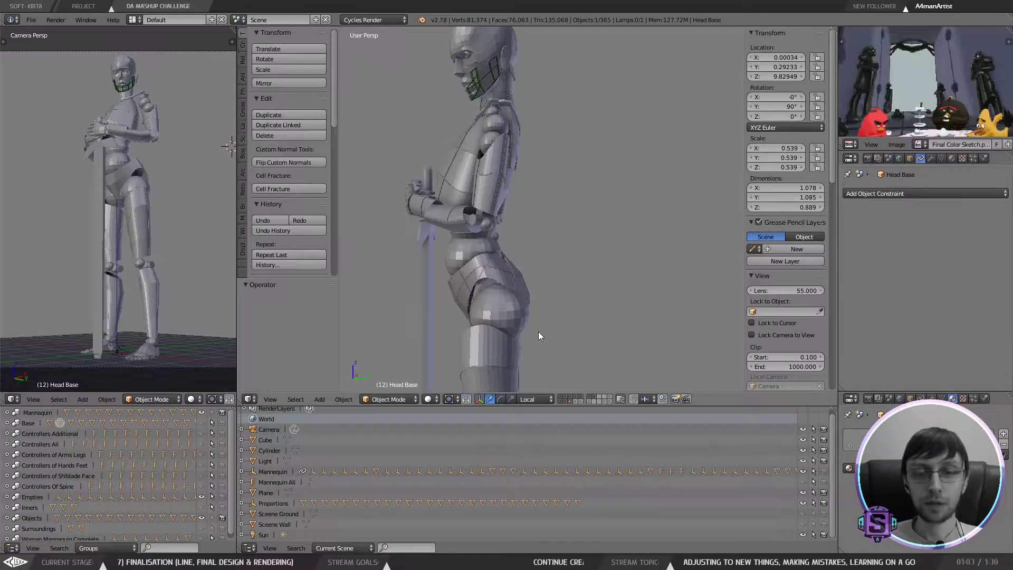
scroll(501, 206, down, 4)
mouse_move(541, 270)
mouse_down()
mouse_move(552, 279)
mouse_move(552, 259)
mouse_up()
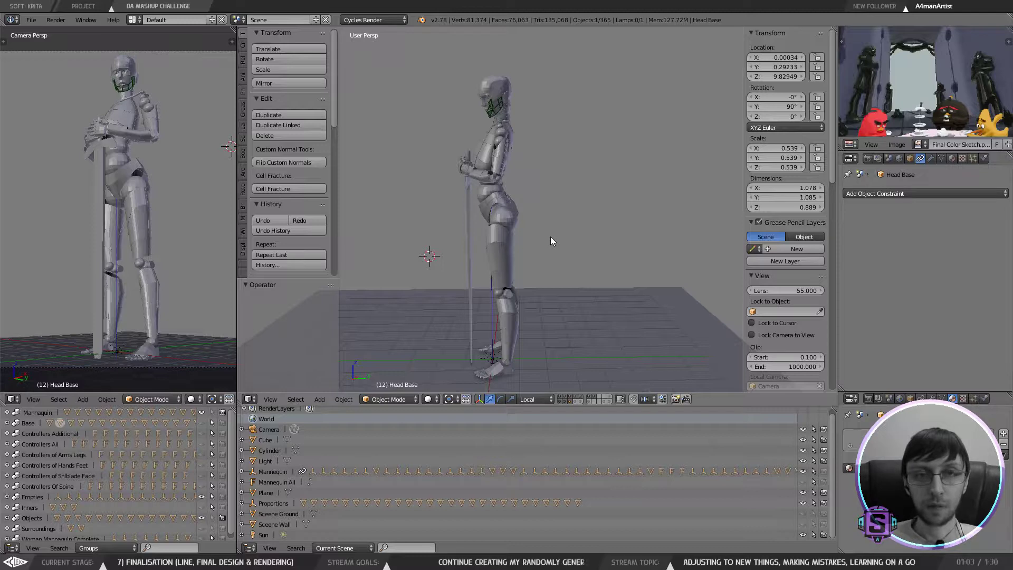
Step: Examine the detailed mannequin from the side, behind and front, then its head, chest and arms up close in profile
drag(567, 236, 484, 245)
mouse_move(576, 233)
mouse_down()
mouse_move(428, 236)
mouse_move(626, 236)
mouse_move(559, 236)
mouse_up()
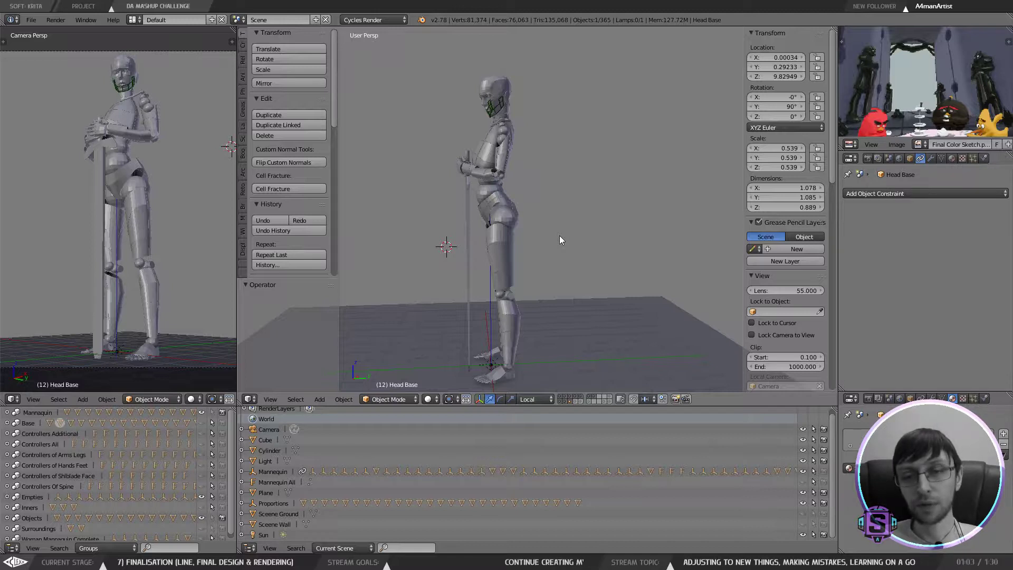
drag(569, 235, 528, 236)
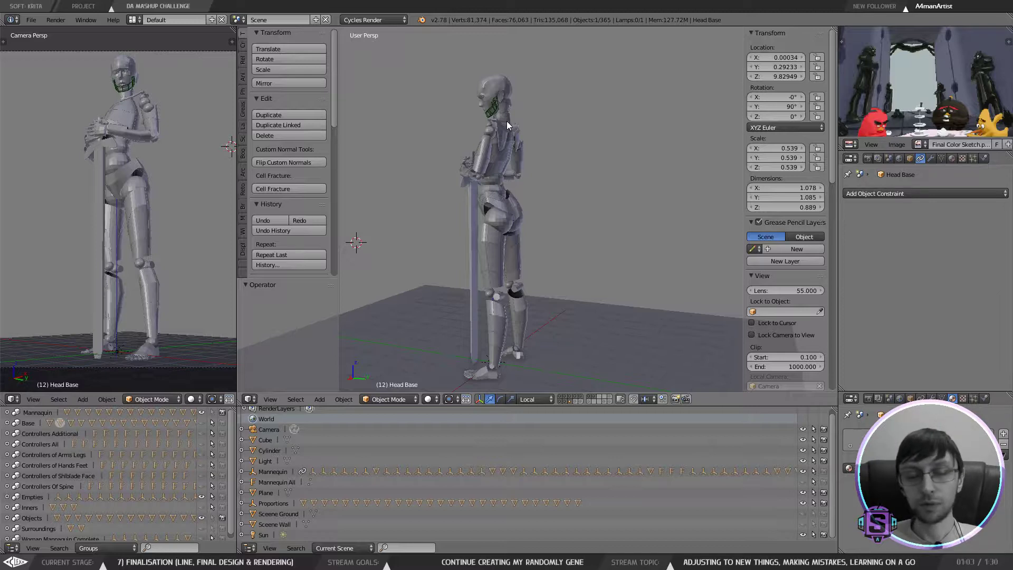
drag(507, 124, 591, 228)
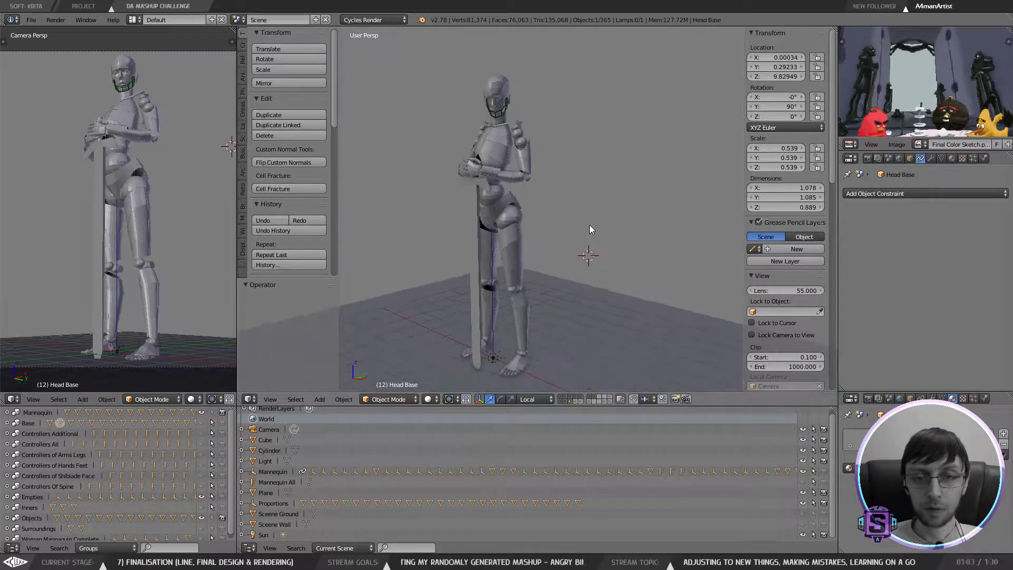
scroll(513, 116, up, 4)
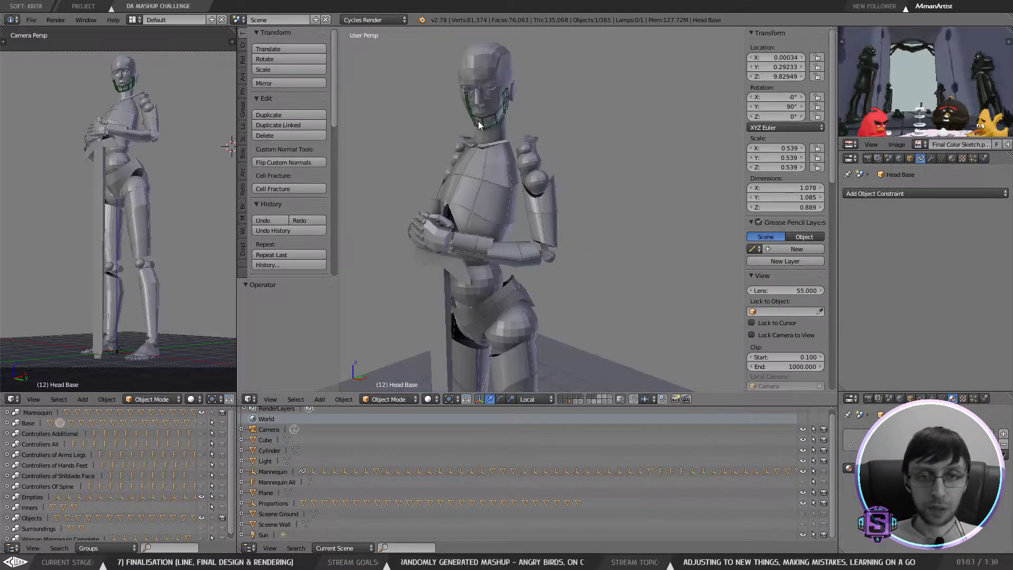
drag(666, 191, 599, 174)
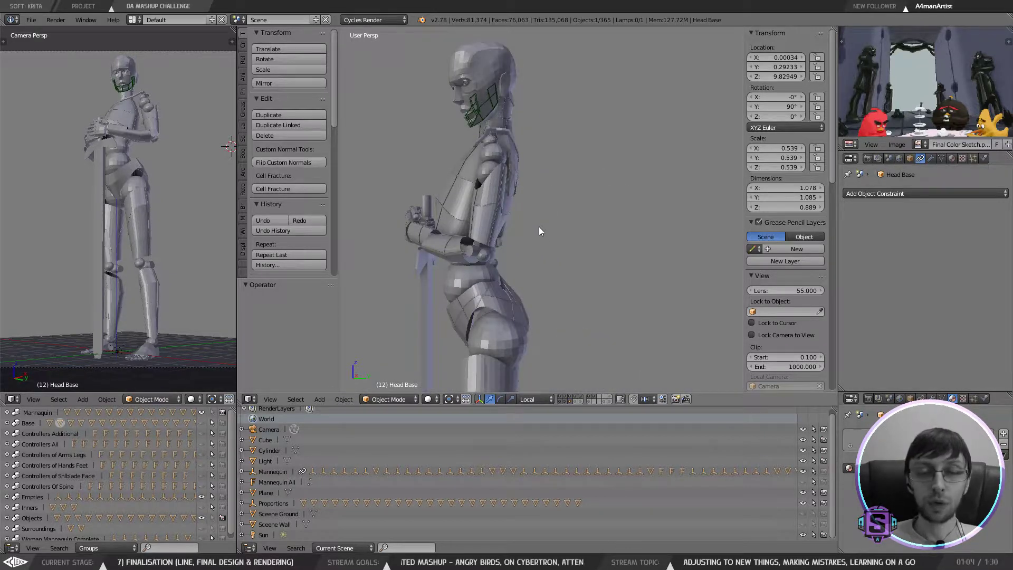
drag(502, 243, 525, 214)
scroll(524, 201, down, 4)
drag(599, 301, 568, 219)
scroll(524, 275, up, 4)
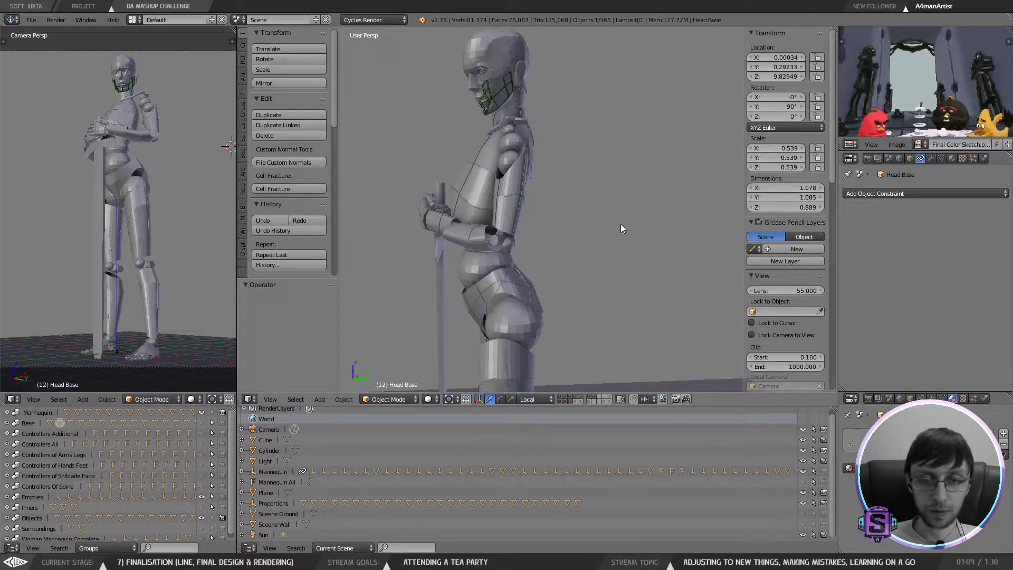
Step: Examine the mannequin's full stance and its hands on the sword, comparing front, three-quarter and side views
scroll(565, 244, down, 3)
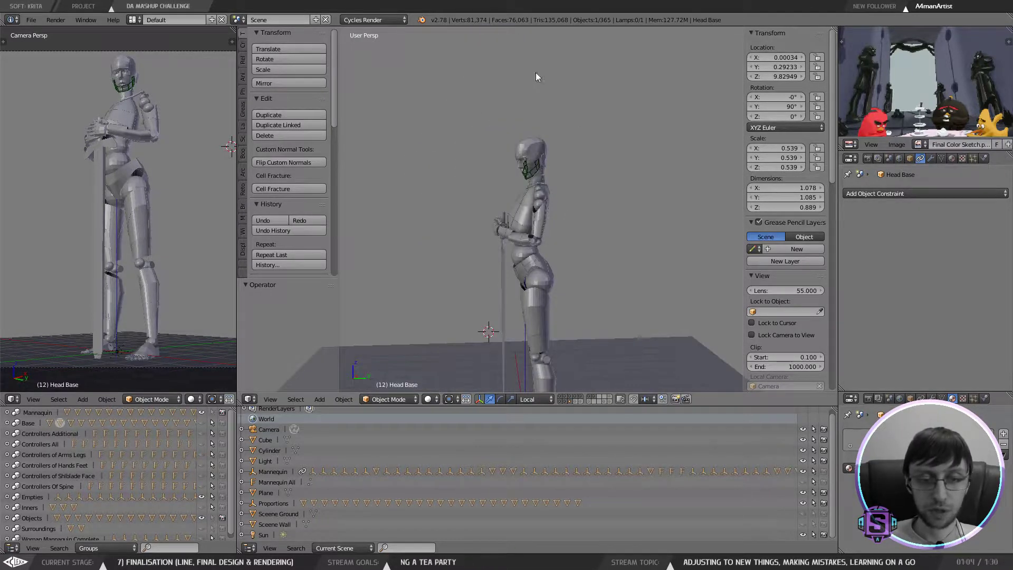
drag(570, 268, 530, 280)
drag(598, 270, 571, 271)
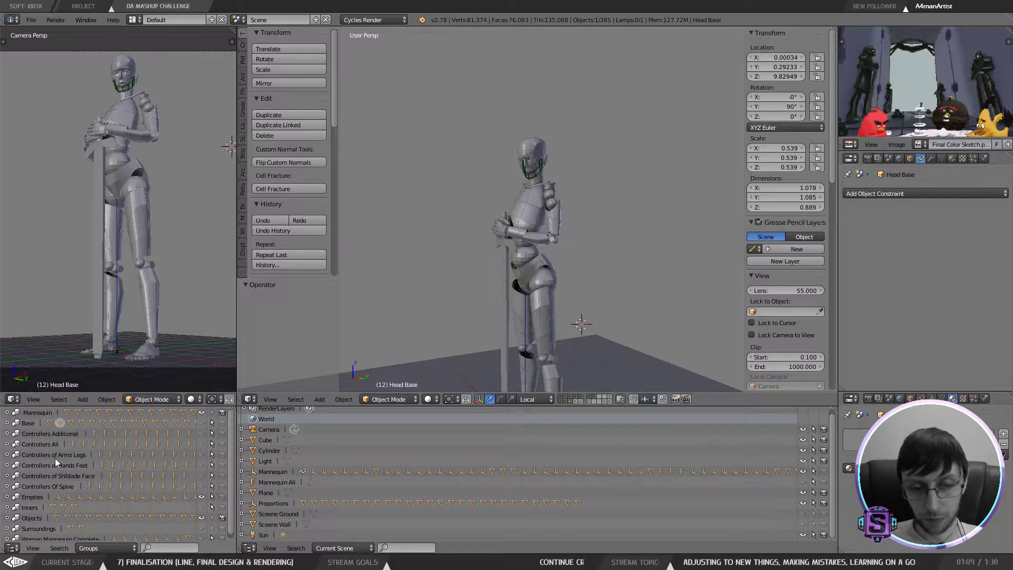
drag(576, 230, 628, 188)
scroll(542, 175, up, 4)
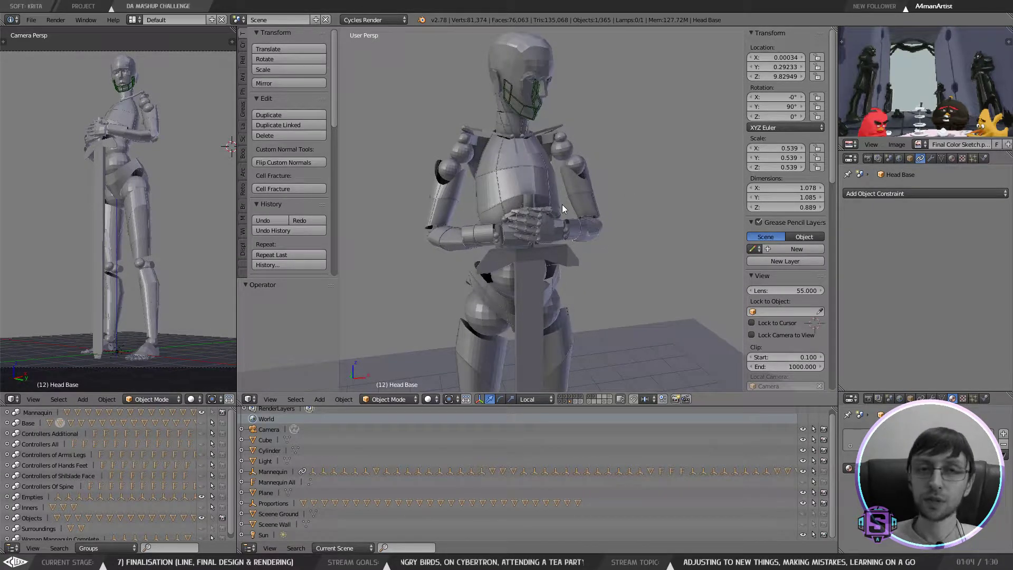
drag(562, 204, 596, 179)
mouse_move(563, 251)
mouse_down()
mouse_move(647, 246)
mouse_move(472, 240)
mouse_move(578, 230)
mouse_move(565, 232)
mouse_up()
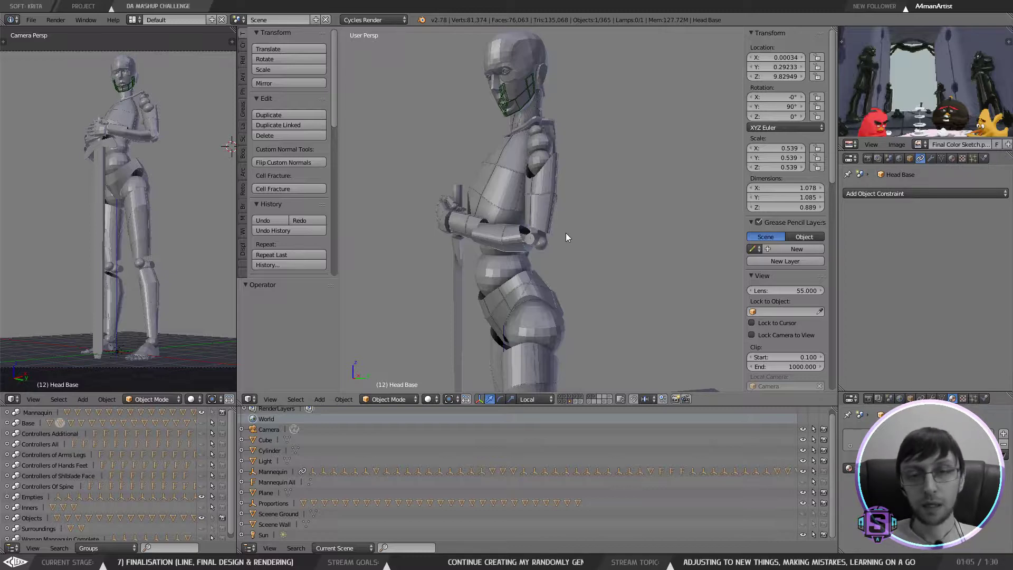
mouse_move(566, 232)
mouse_down()
mouse_move(555, 225)
mouse_move(641, 223)
mouse_move(584, 237)
mouse_up()
scroll(584, 236, down, 4)
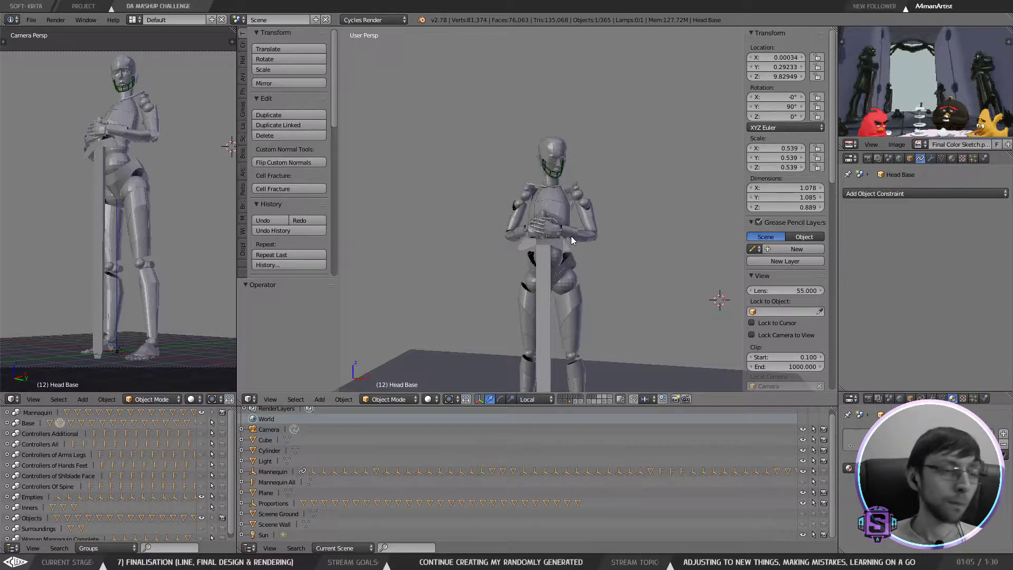
drag(576, 238, 562, 209)
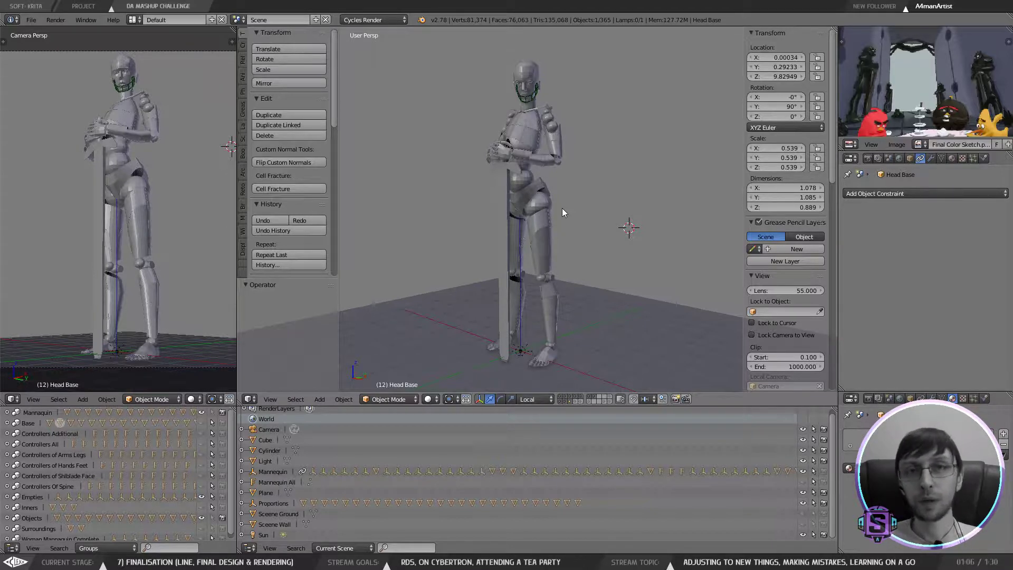
drag(562, 207, 501, 208)
drag(613, 234, 582, 248)
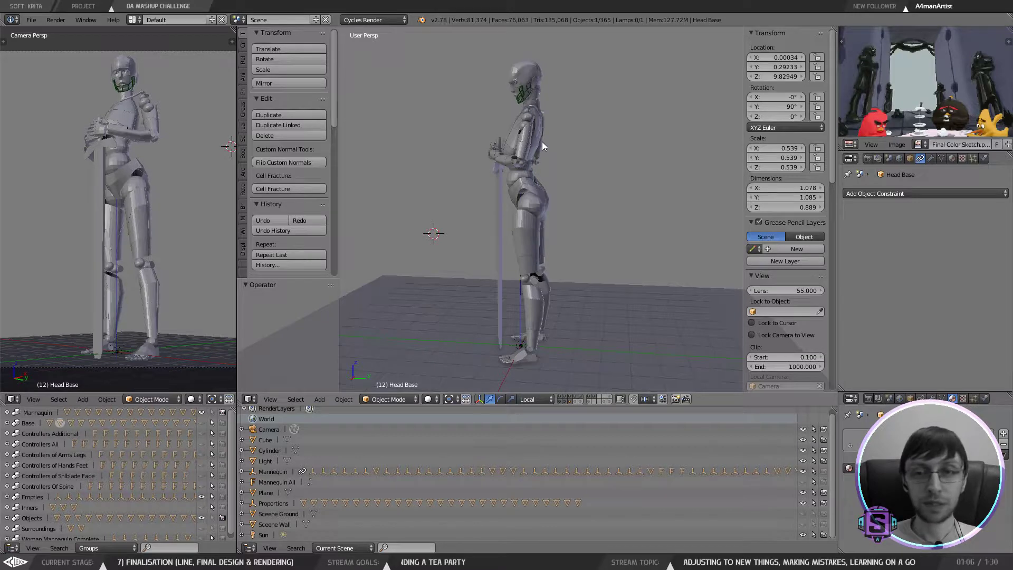
Step: Switch to Krita and make the Try sketch layer below Layer 199 active and visible over the statue's construction boxes
key(alt+Tab)
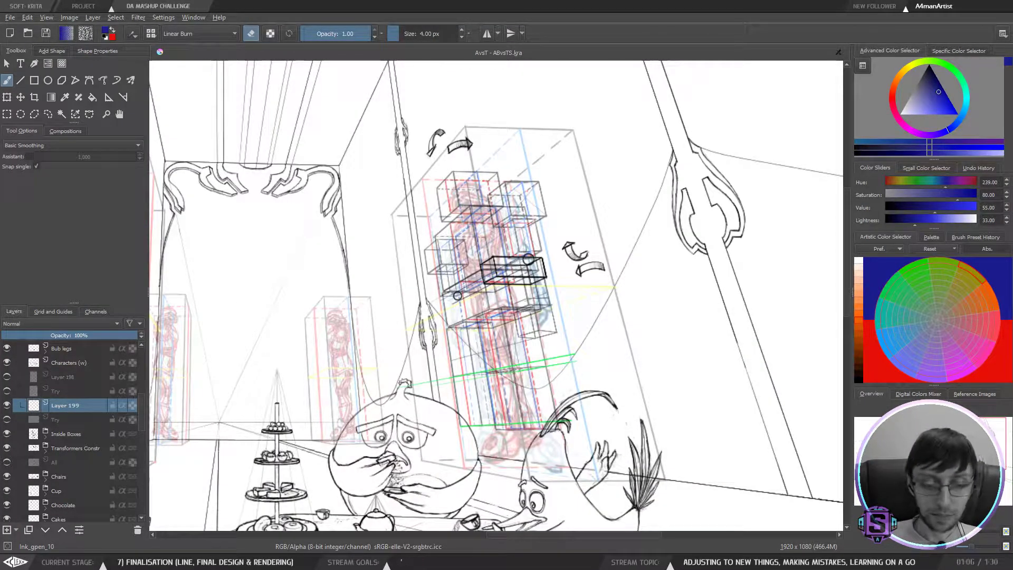
key(alt+Tab)
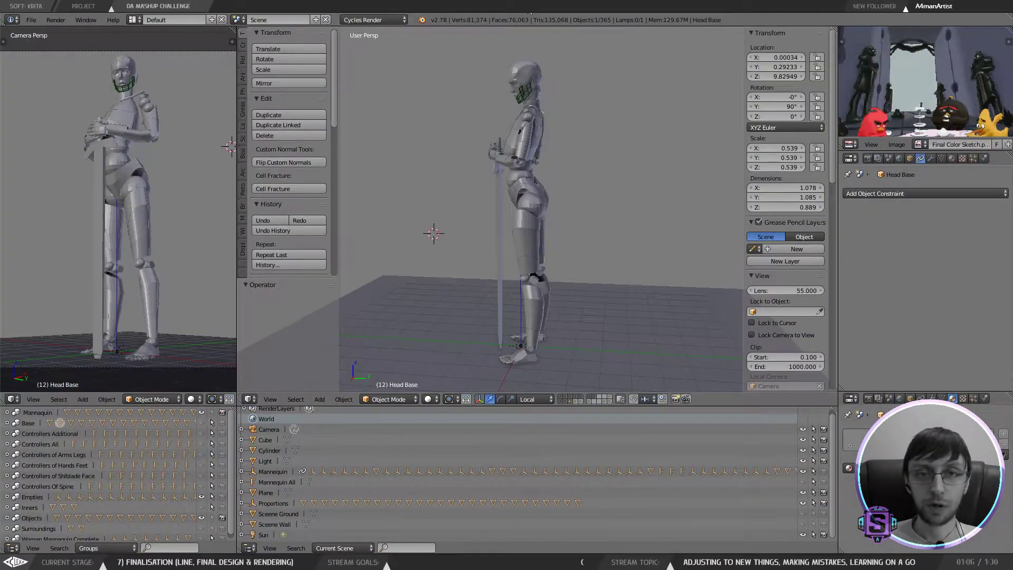
key(alt+Tab)
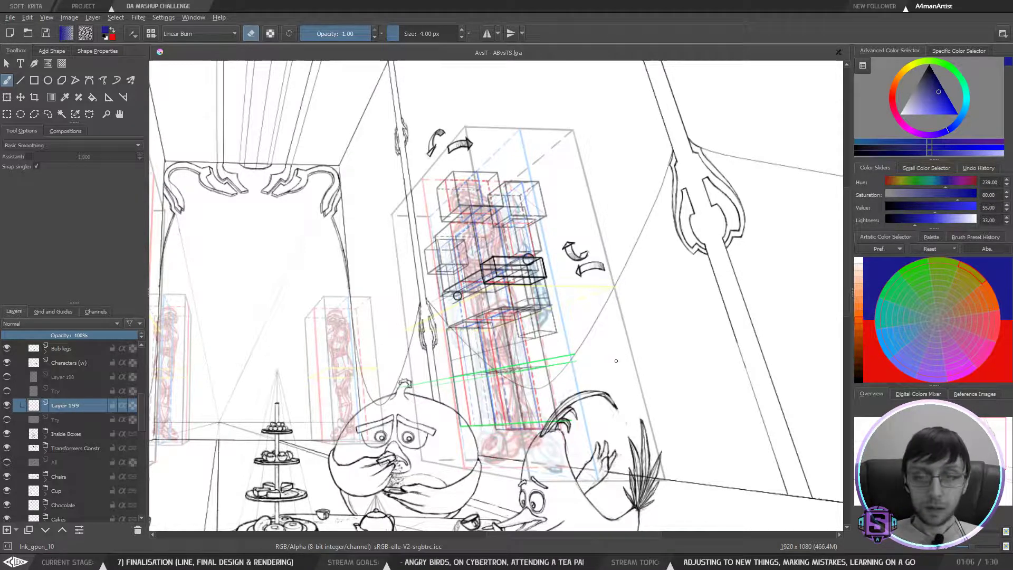
scroll(616, 361, down, 1)
scroll(577, 364, down, 1)
scroll(577, 364, up, 1)
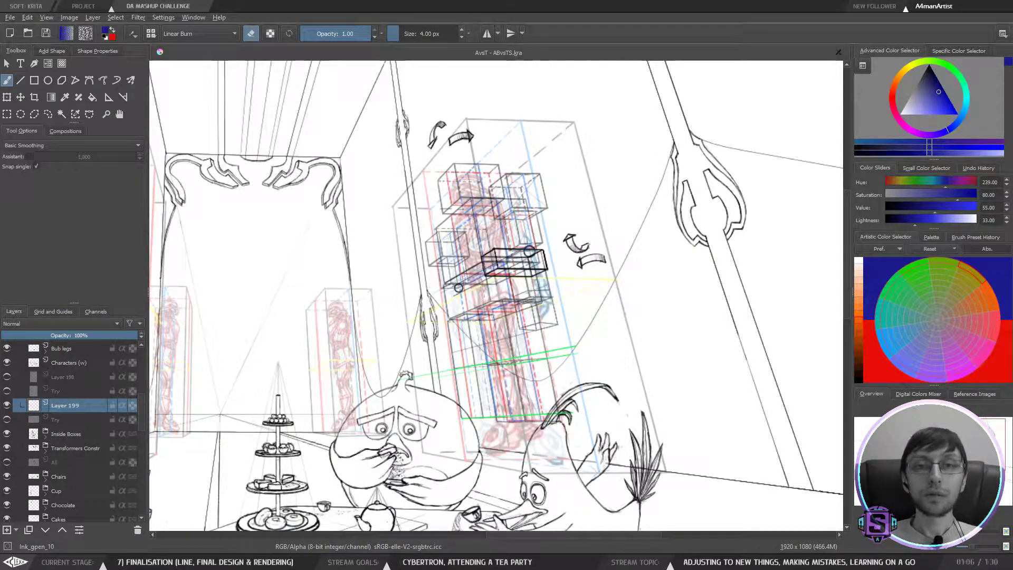
scroll(627, 330, down, 3)
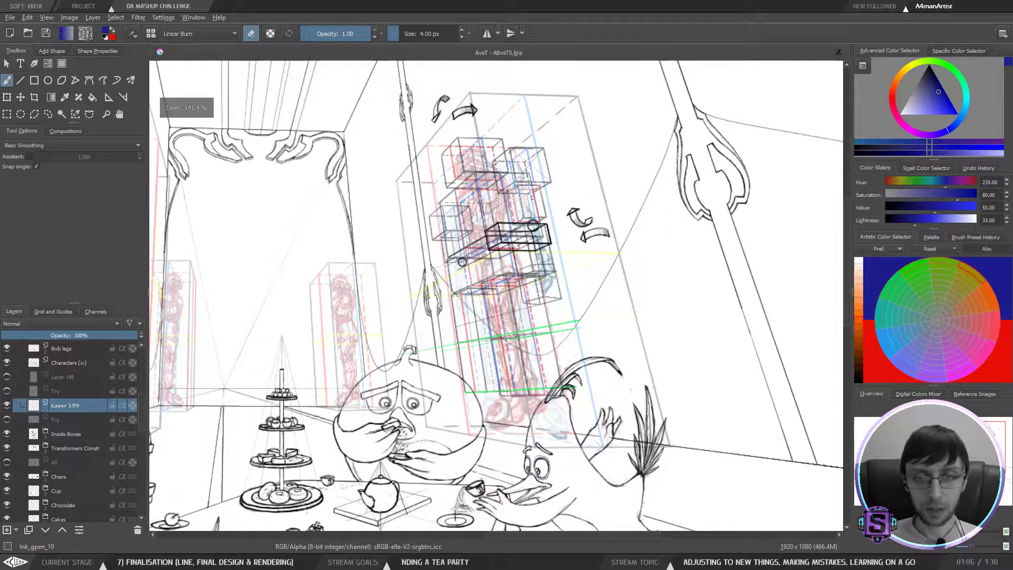
scroll(538, 263, up, 1)
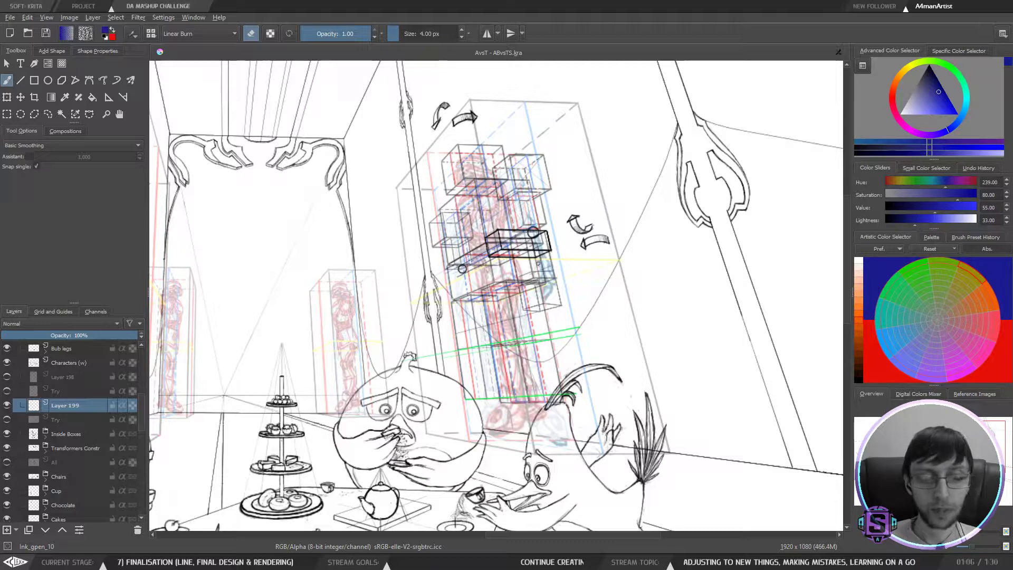
click(7, 405)
click(8, 406)
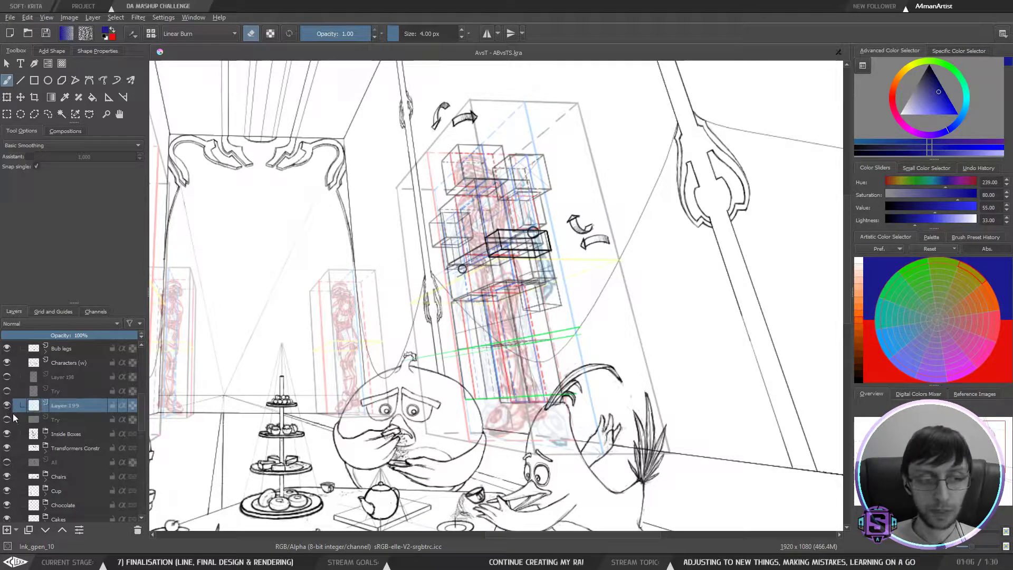
click(62, 418)
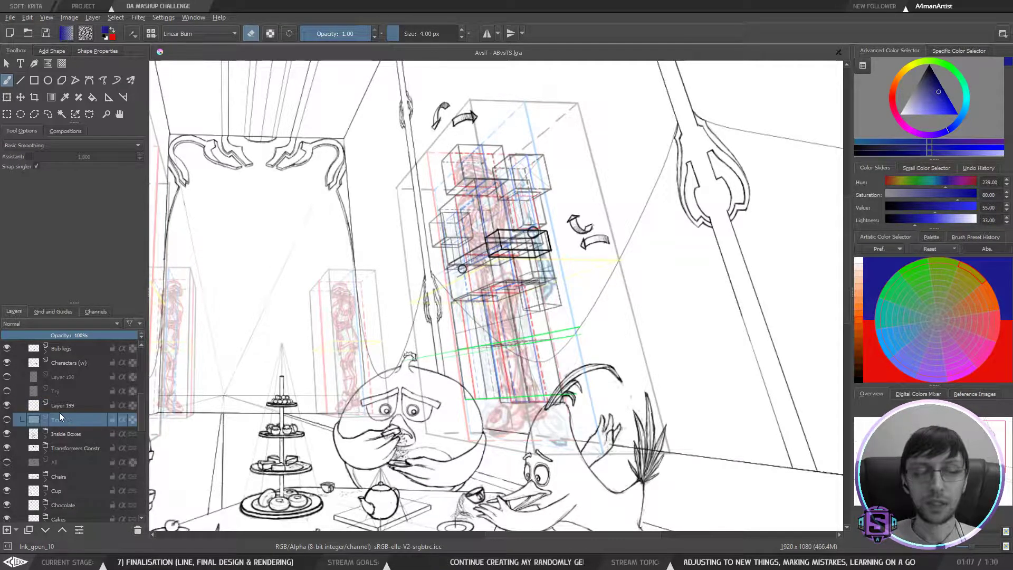
click(8, 419)
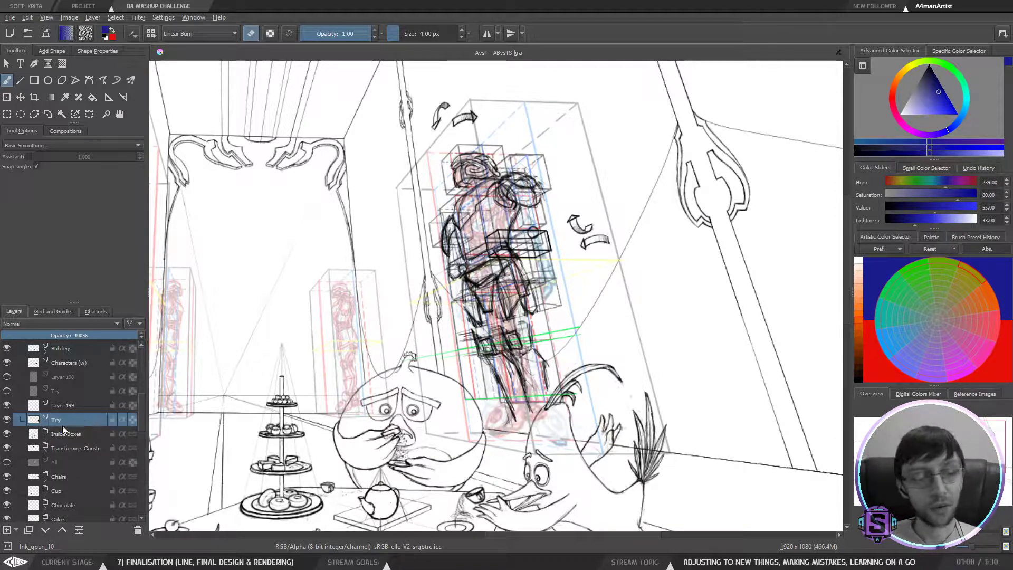
Step: Examine how the rough statue sketch fits its perspective box and the whole tea party scene
mouse_move(72, 424)
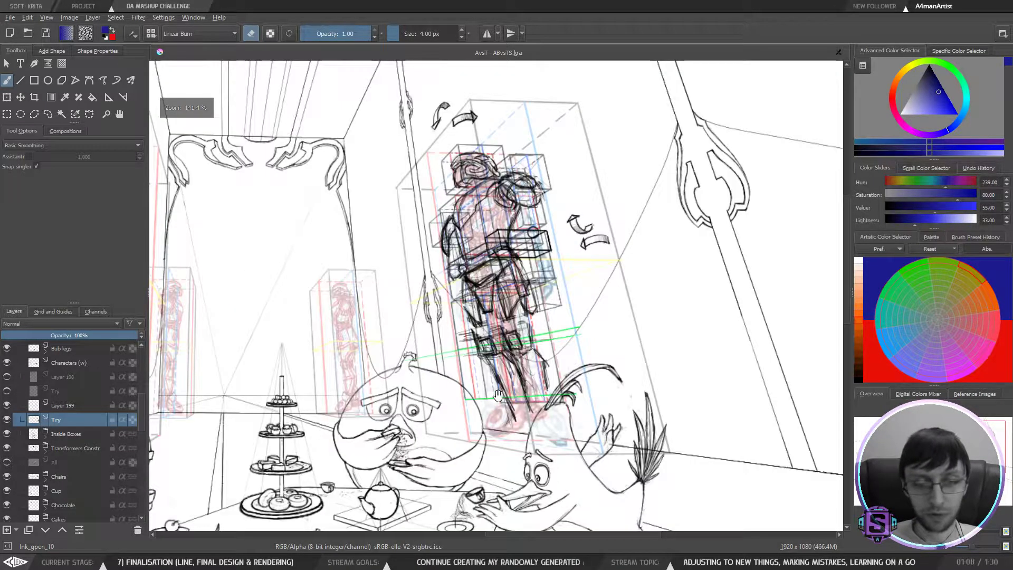
drag(490, 415, 614, 222)
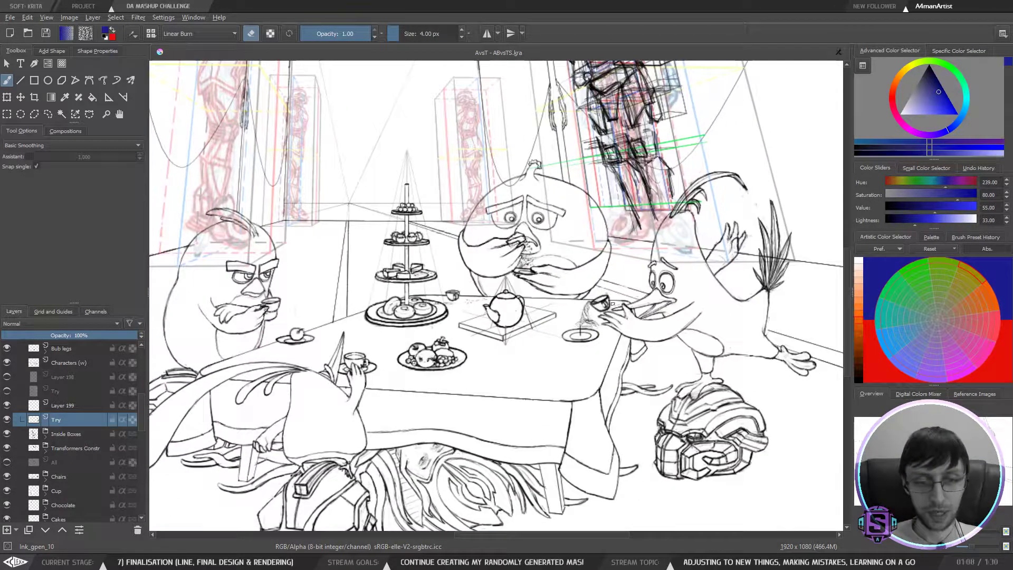
key(minus)
key(minus)
drag(488, 311, 479, 356)
drag(509, 303, 487, 321)
key(plus)
key(plus)
drag(556, 265, 480, 326)
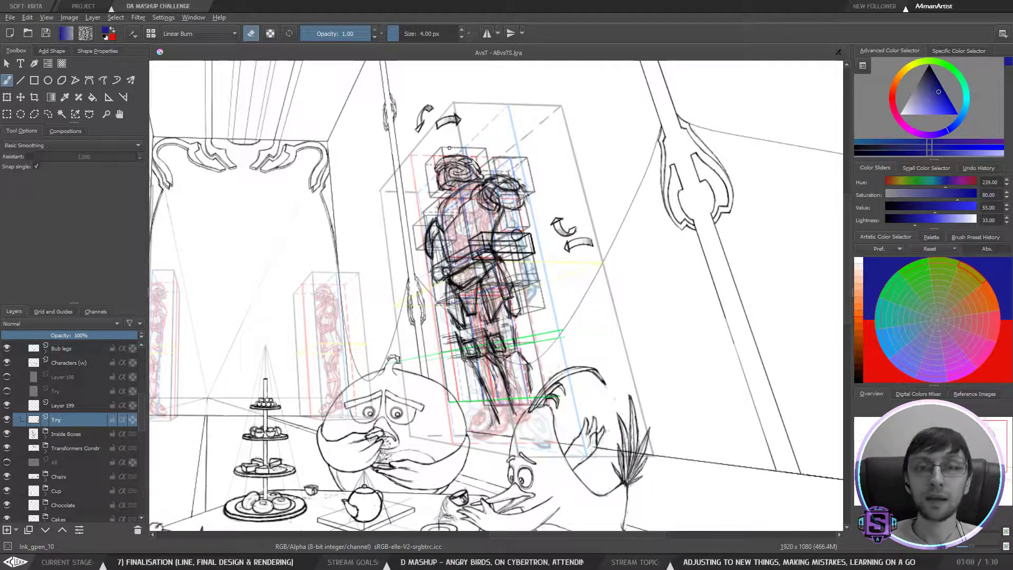
drag(492, 260, 500, 256)
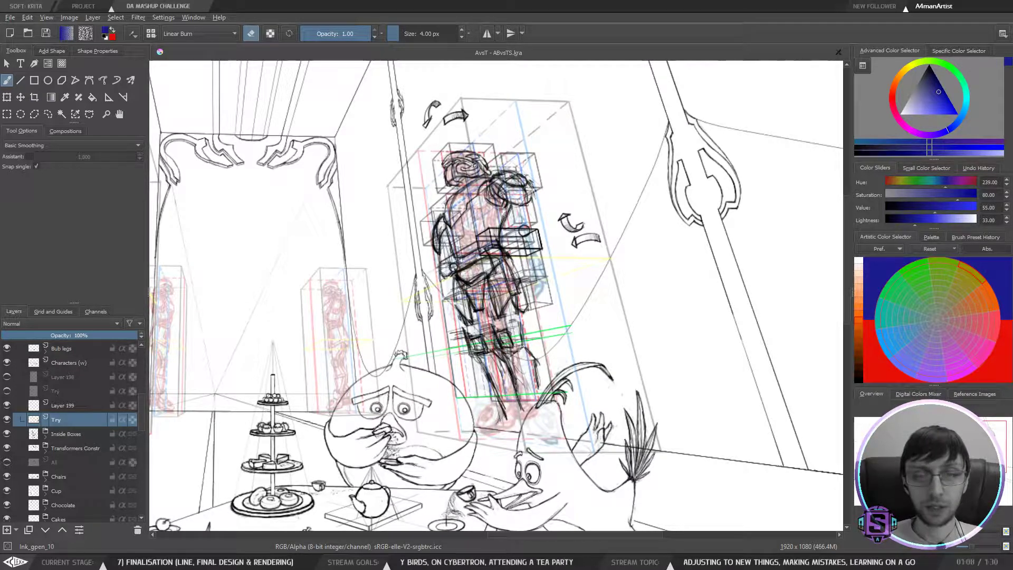
Step: Check the statue sketch's pose and balance in a horizontally mirrored view and at a smaller scale
key(m)
key(m)
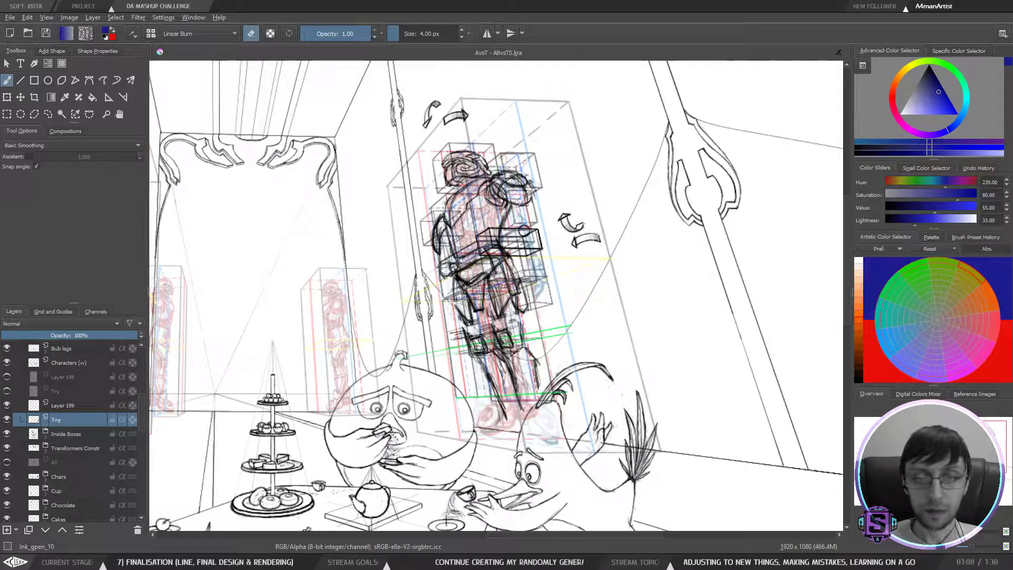
key(m)
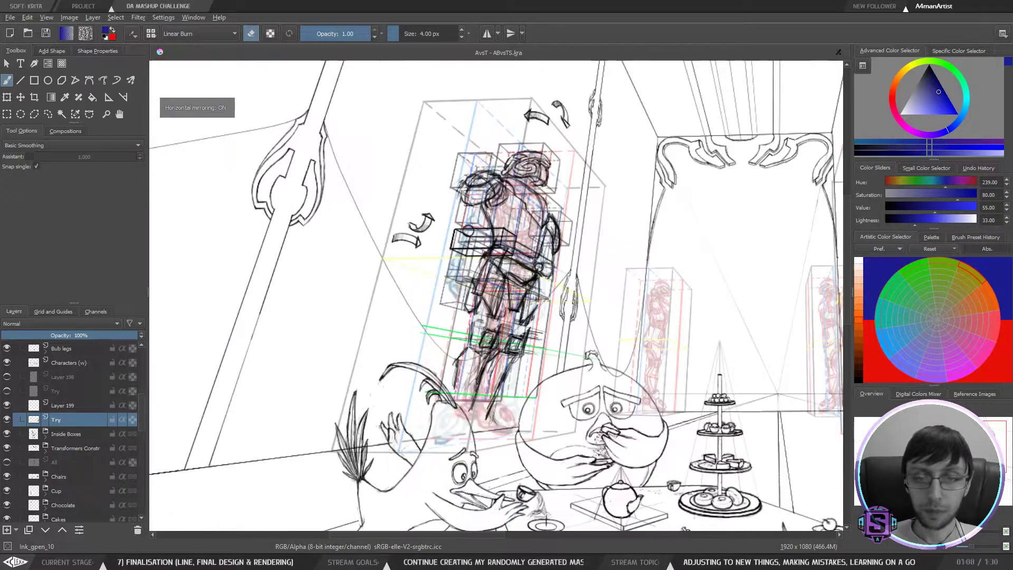
key(m)
key(ctrl+minus)
key(ctrl+minus)
key(ctrl+plus)
key(ctrl+plus)
mouse_move(521, 290)
mouse_down()
mouse_move(526, 272)
mouse_move(507, 276)
mouse_up()
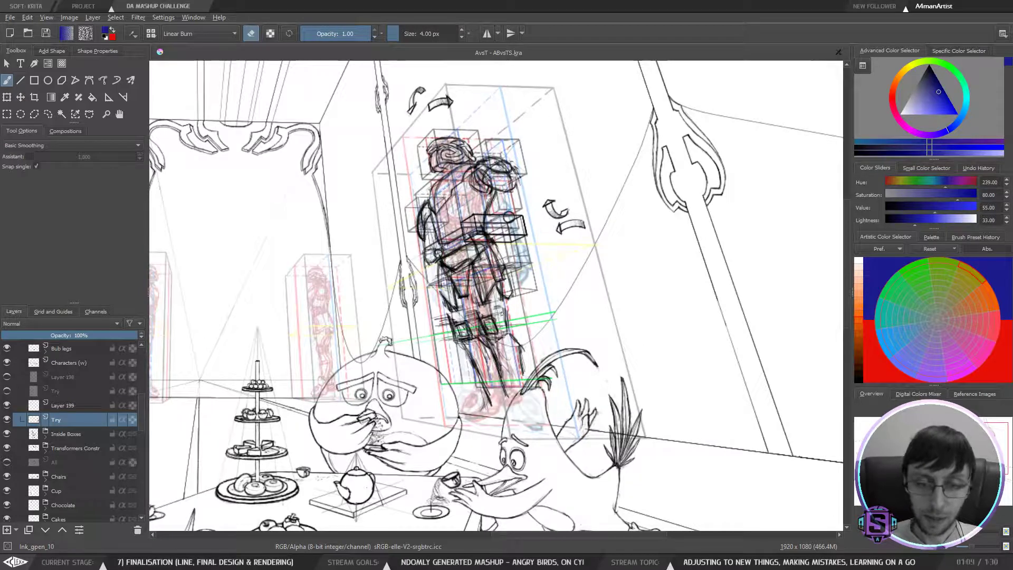
Step: Select the right-hand leg of the statue sketch and rotate it slightly counterclockwise so its foot swings outward
key(l)
mouse_move(539, 339)
mouse_down()
mouse_move(512, 267)
mouse_move(490, 244)
mouse_move(474, 265)
mouse_move(493, 382)
mouse_move(543, 414)
mouse_move(539, 339)
mouse_move(504, 320)
mouse_move(529, 328)
mouse_up()
key(ctrl+t)
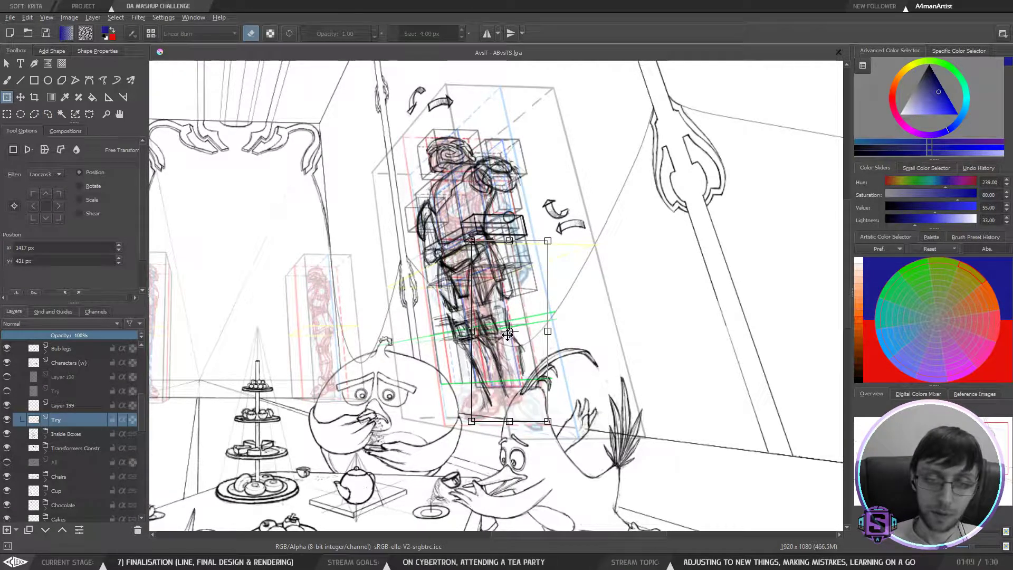
drag(565, 431, 575, 435)
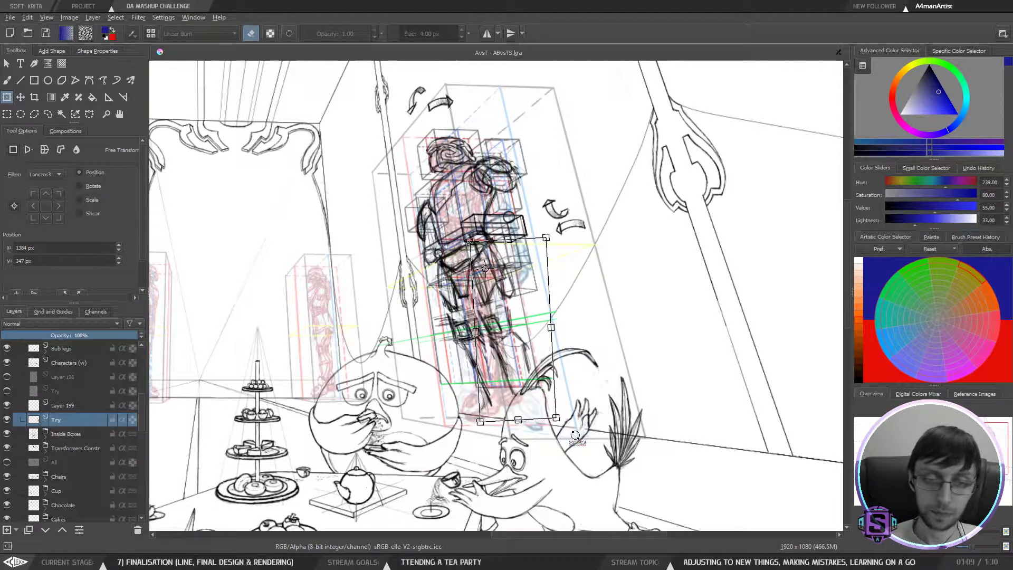
key(m)
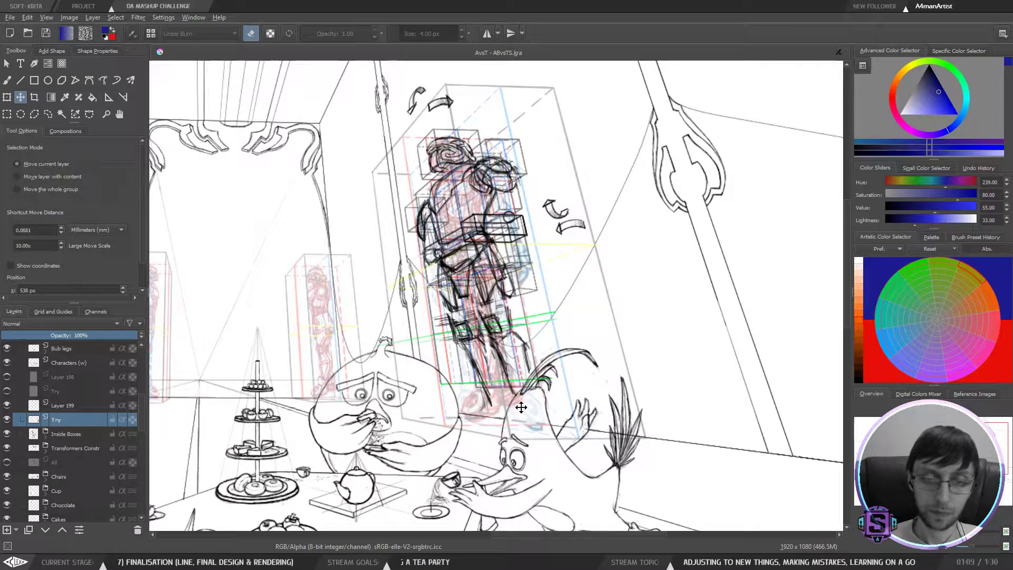
Step: Select the left-hand leg of the statue sketch, reposition and rotate it slightly clockwise, and clear the selection
key(l)
mouse_move(512, 434)
mouse_down()
mouse_move(472, 305)
mouse_move(431, 266)
mouse_move(451, 377)
mouse_move(509, 433)
mouse_up()
key(ctrl+t)
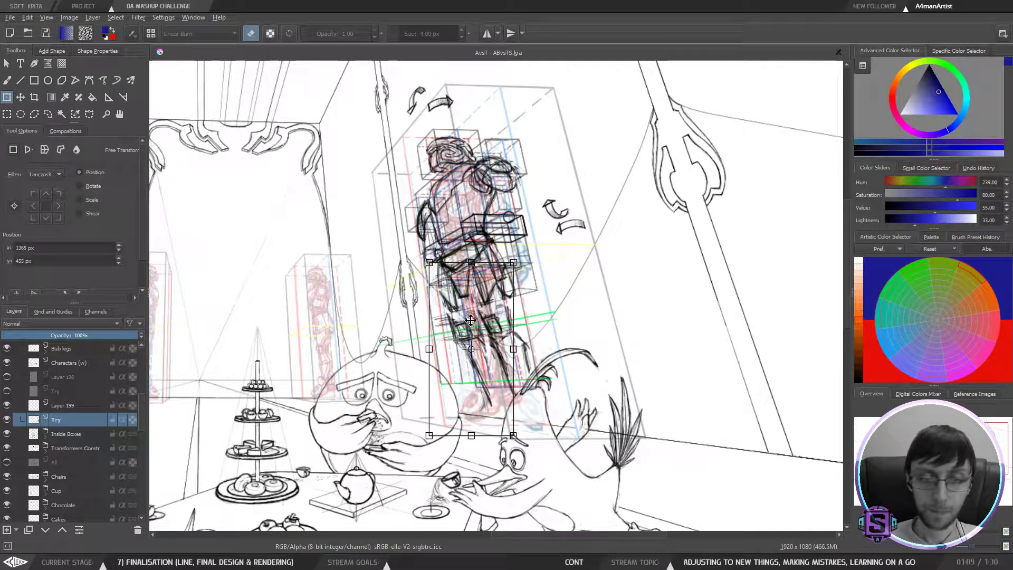
drag(481, 355, 450, 280)
drag(585, 307, 579, 320)
key(b)
key(ctrl+shift+a)
Step: Select both lower legs of the statue sketch together and rotate them slightly clockwise so the feet shift toward the left
key(l)
mouse_move(570, 419)
mouse_down()
mouse_move(527, 279)
mouse_move(506, 249)
mouse_move(486, 244)
mouse_up()
mouse_move(541, 319)
mouse_down()
mouse_move(501, 241)
mouse_move(437, 265)
mouse_move(439, 318)
mouse_move(470, 420)
mouse_move(506, 424)
mouse_move(557, 408)
mouse_up()
key(ctrl+t)
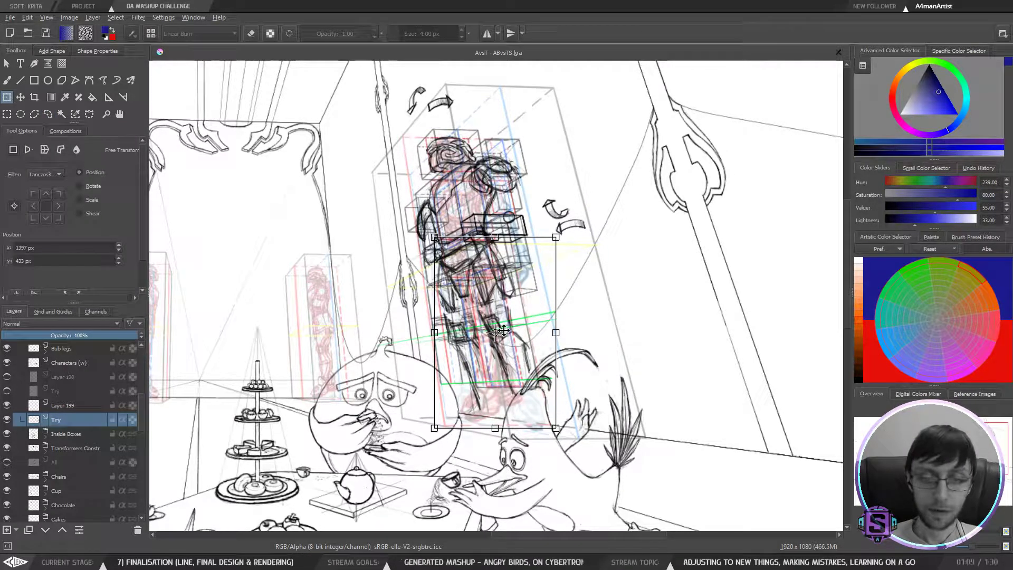
drag(611, 270, 600, 293)
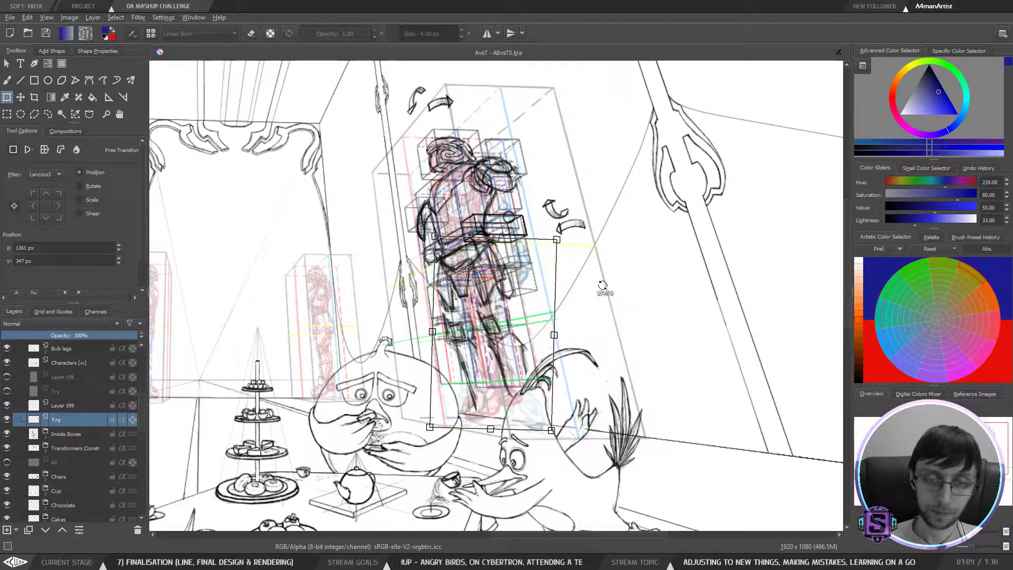
key(b)
Step: Check the adjusted leg pose within the whole tea party scene at a smaller scale and in a horizontally mirrored view
key(minus)
key(minus)
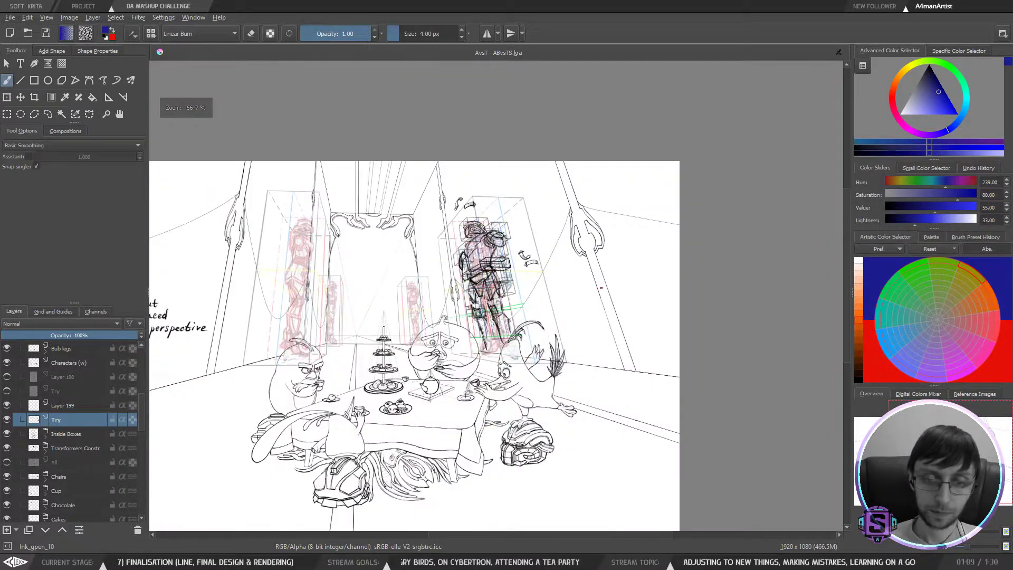
key(m)
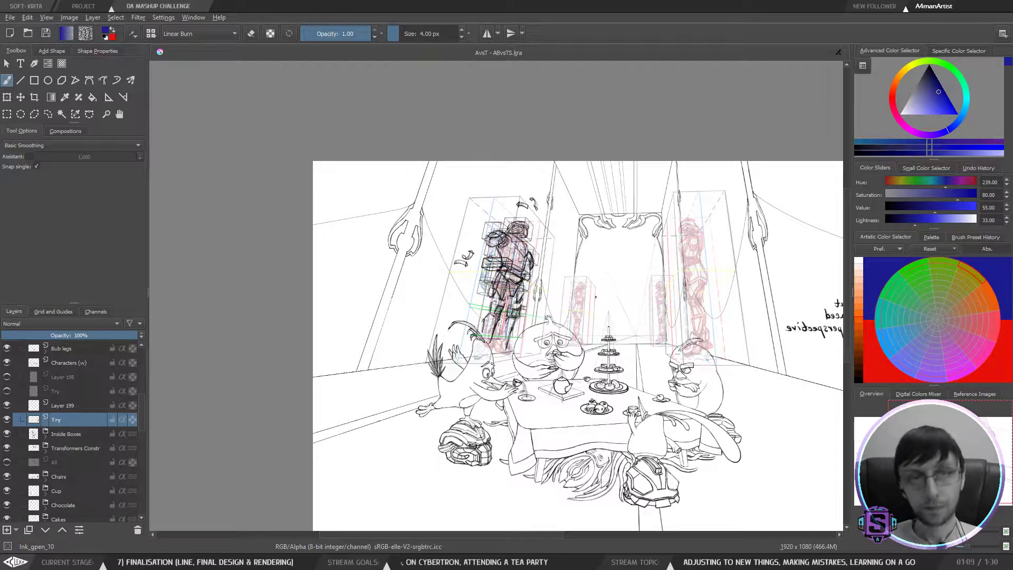
key(m)
key(plus)
key(plus)
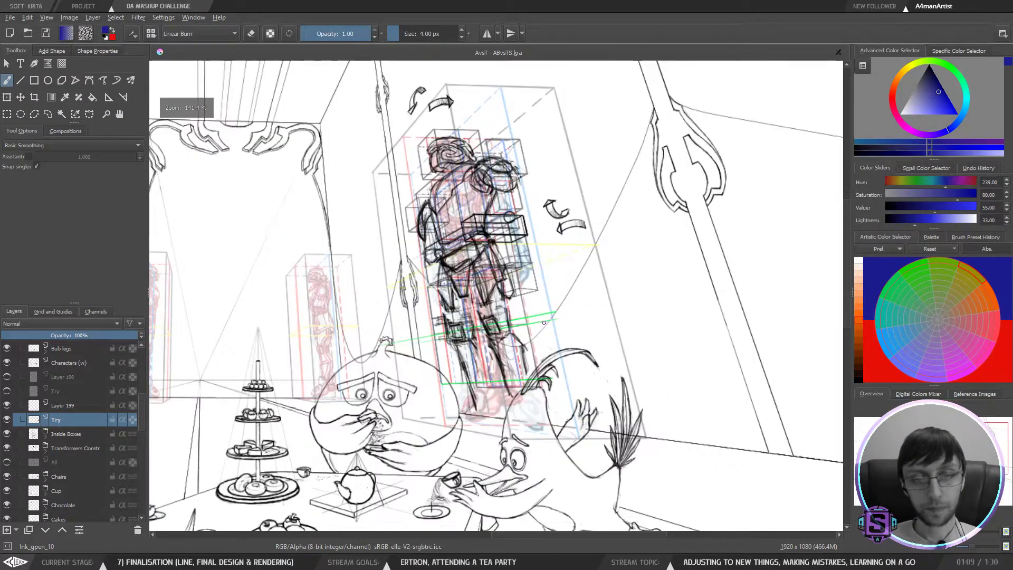
drag(542, 316, 542, 346)
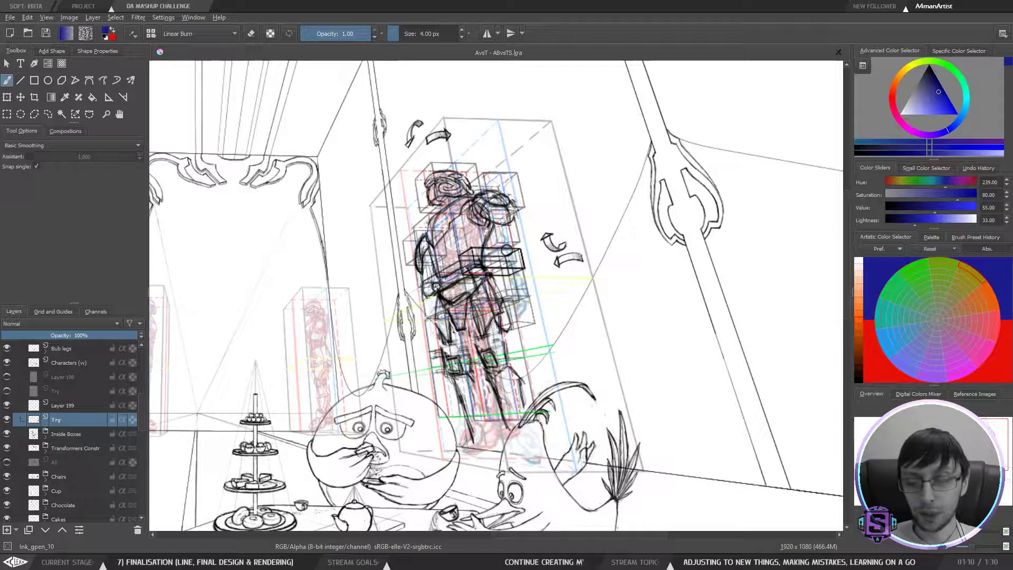
Step: Set the brush colour to black and the brush size to 8 px for sketching over the statue
drag(916, 86, 929, 58)
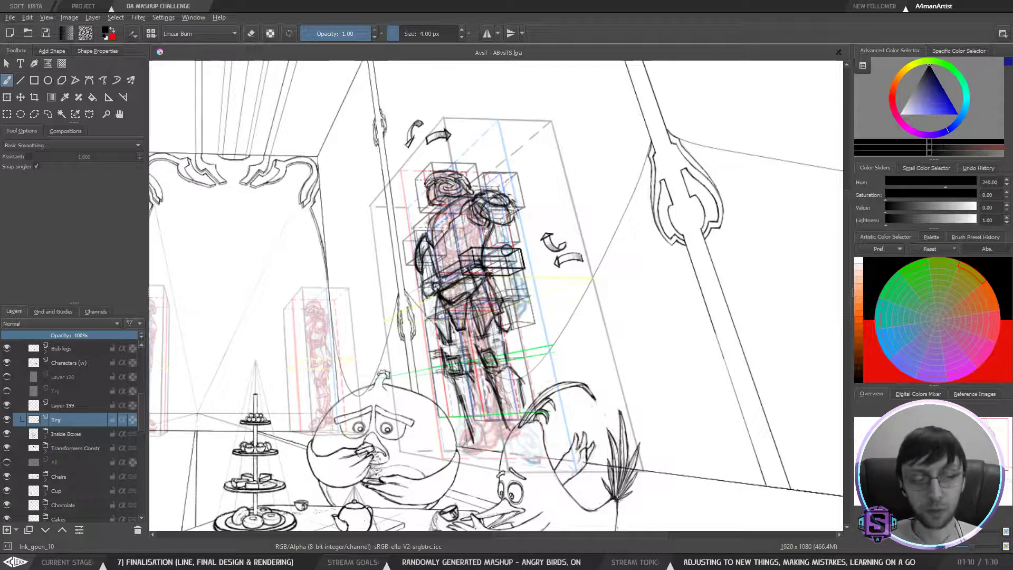
key(minus)
key(minus)
key(plus)
key(plus)
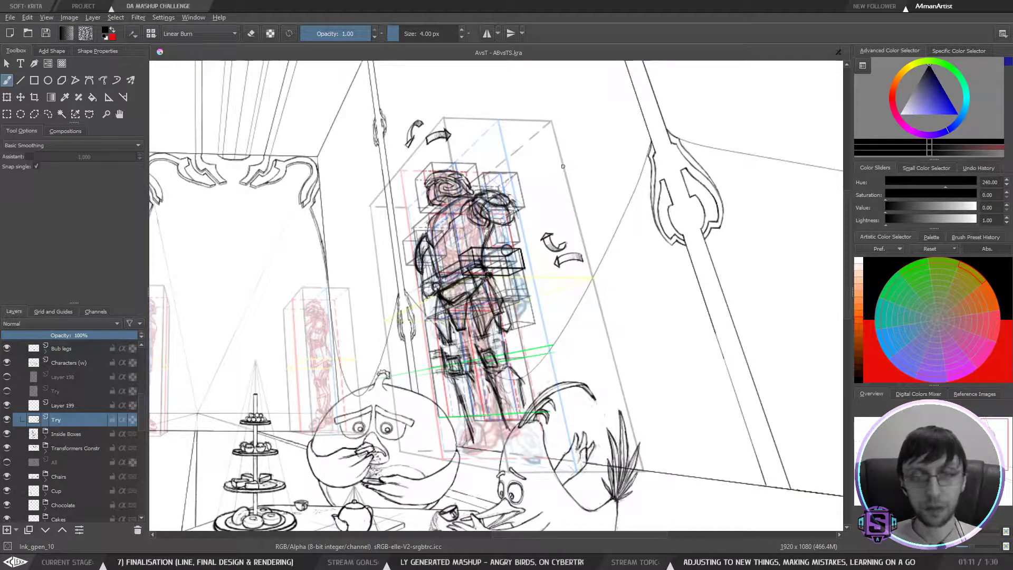
mouse_move(501, 272)
mouse_down()
mouse_move(526, 257)
mouse_move(519, 269)
mouse_up()
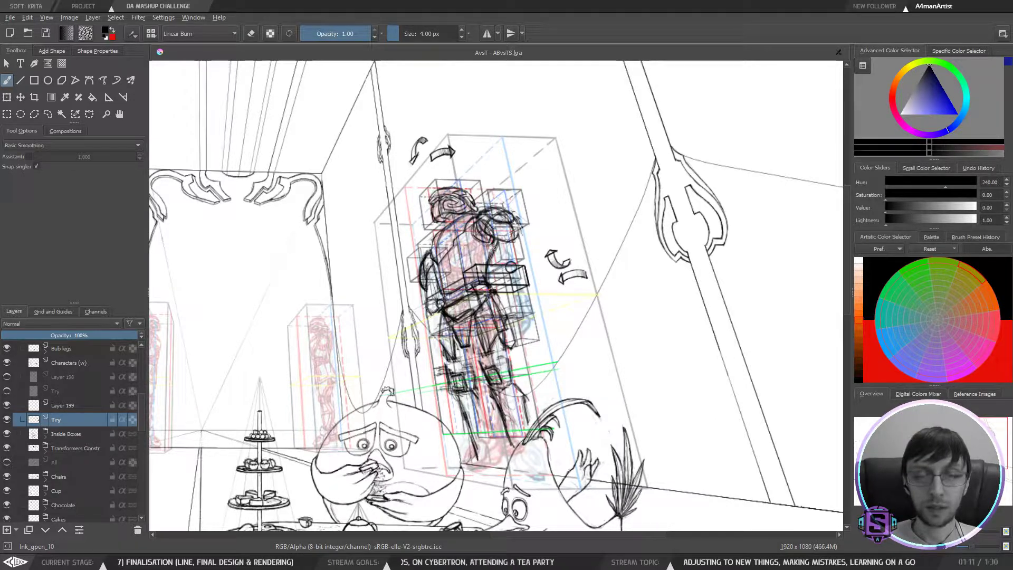
key(e)
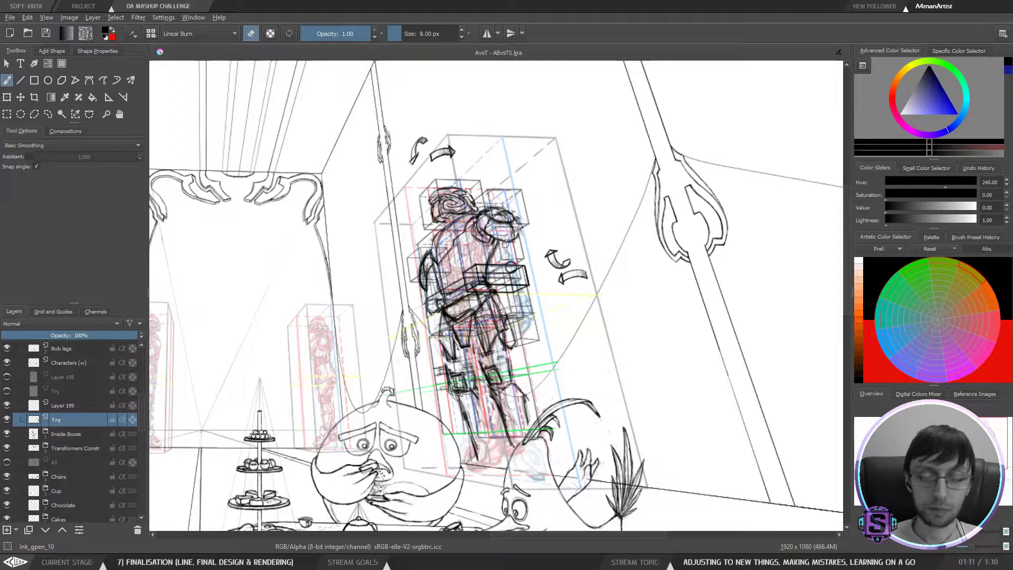
key(e)
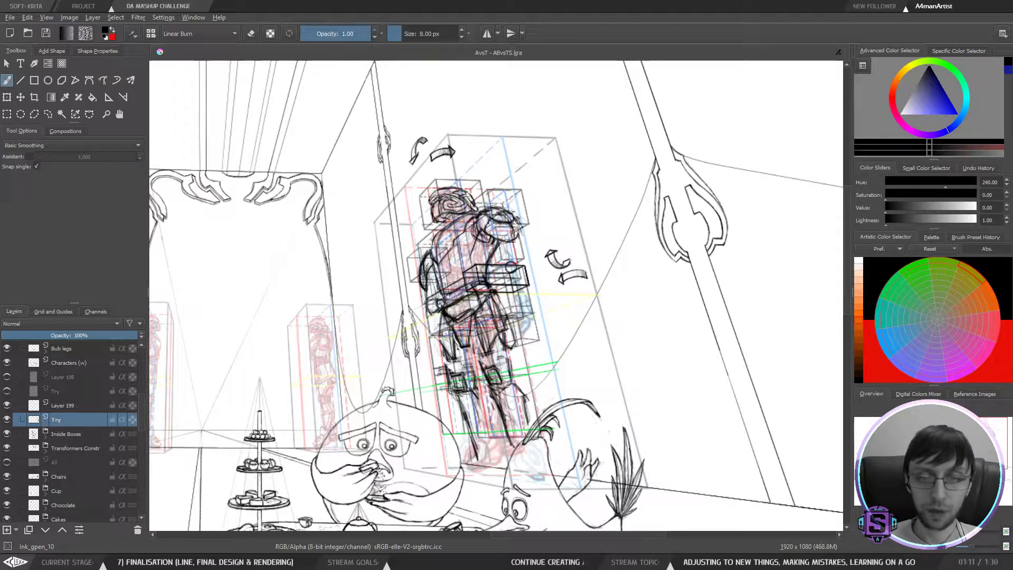
Step: Try a few strokes for the statue's upper arm below the round shoulder, and undo them
mouse_move(468, 245)
mouse_down()
mouse_move(462, 270)
mouse_move(474, 282)
mouse_move(467, 258)
mouse_up()
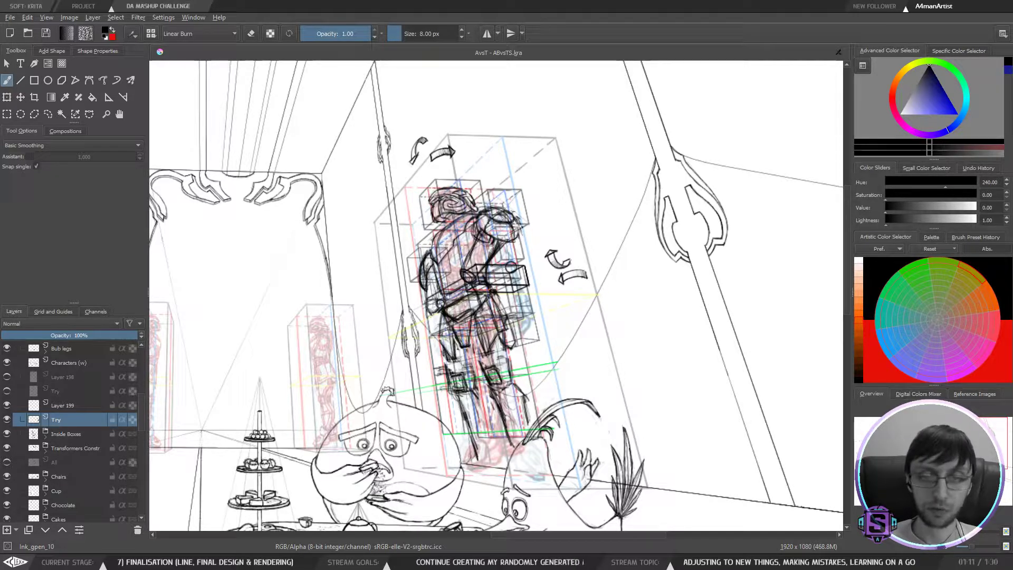
key(ctrl+z)
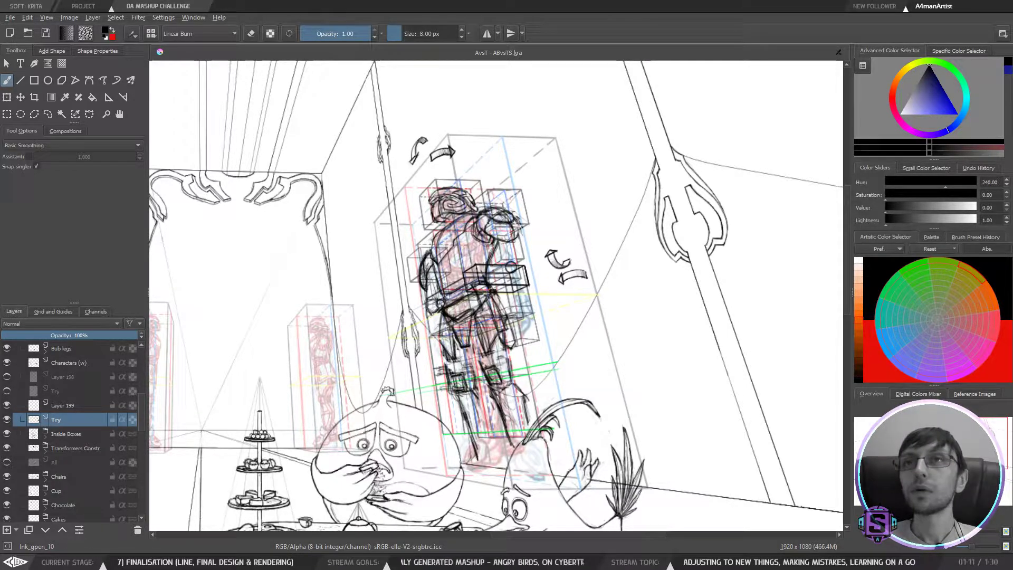
mouse_move(513, 238)
mouse_down()
mouse_move(514, 288)
mouse_move(519, 280)
mouse_up()
drag(539, 285, 529, 333)
key(ctrl+z)
key(ctrl+z)
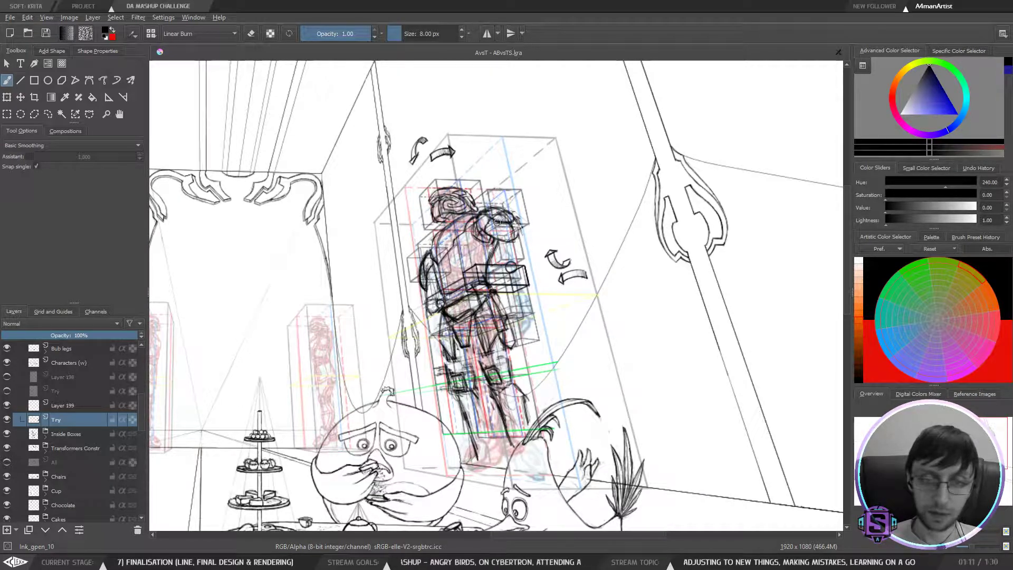
Step: Sketch the inner and outer edges of the upper arm from the round shoulder down to the elbow box
drag(511, 252, 512, 283)
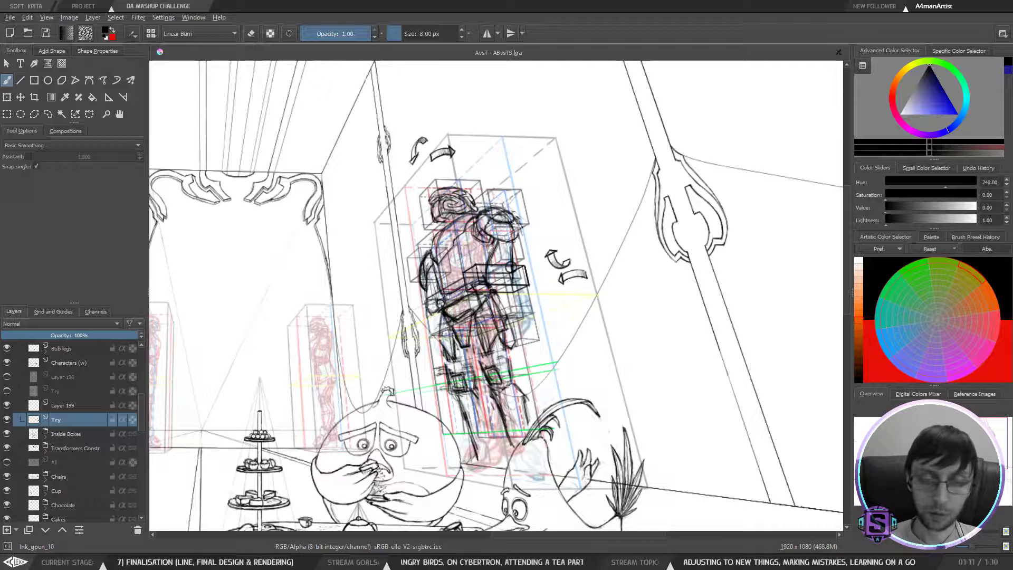
drag(495, 236, 488, 276)
mouse_move(493, 243)
mouse_down()
mouse_move(487, 272)
mouse_move(488, 256)
mouse_up()
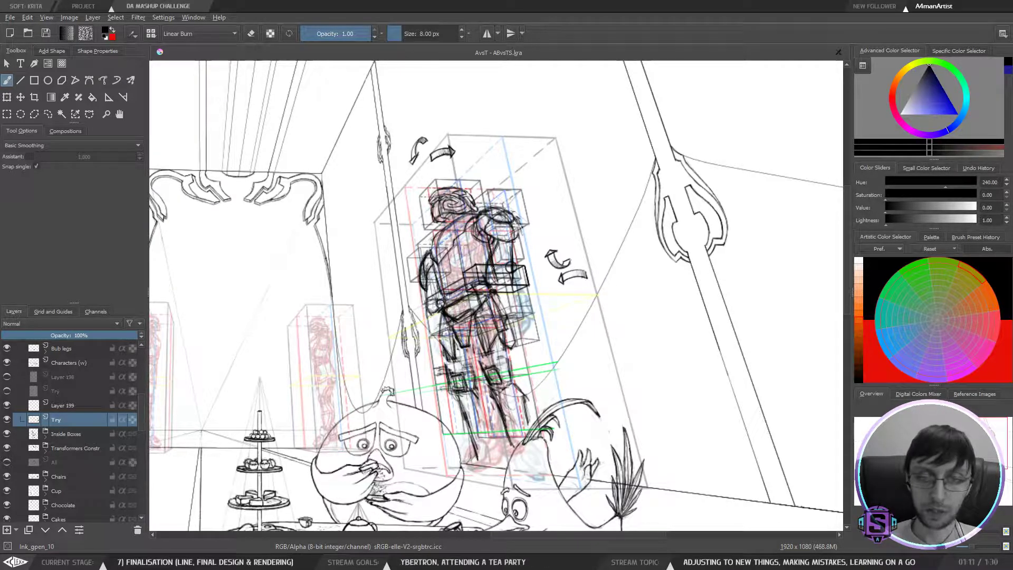
drag(513, 242, 513, 277)
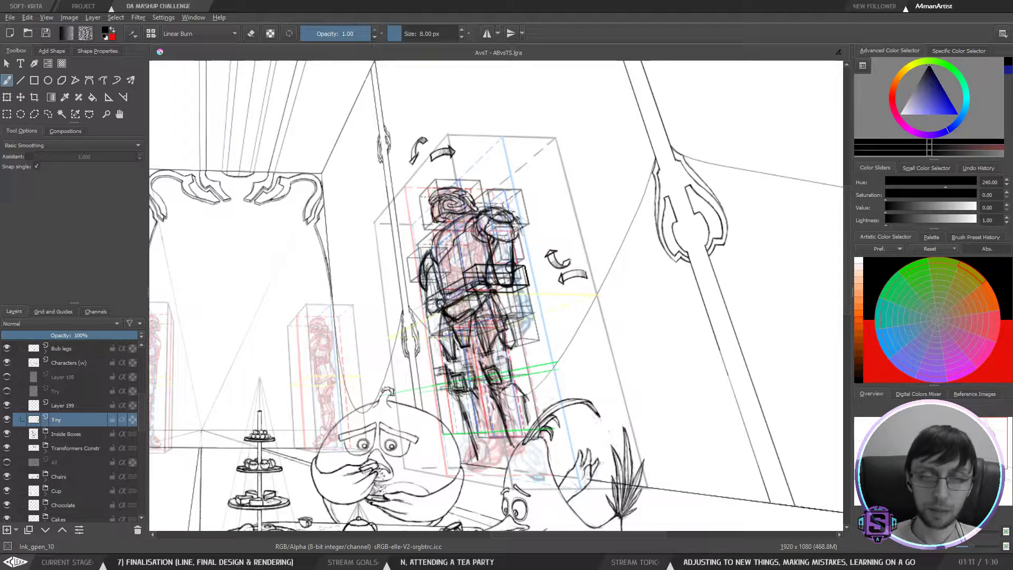
drag(519, 236, 521, 288)
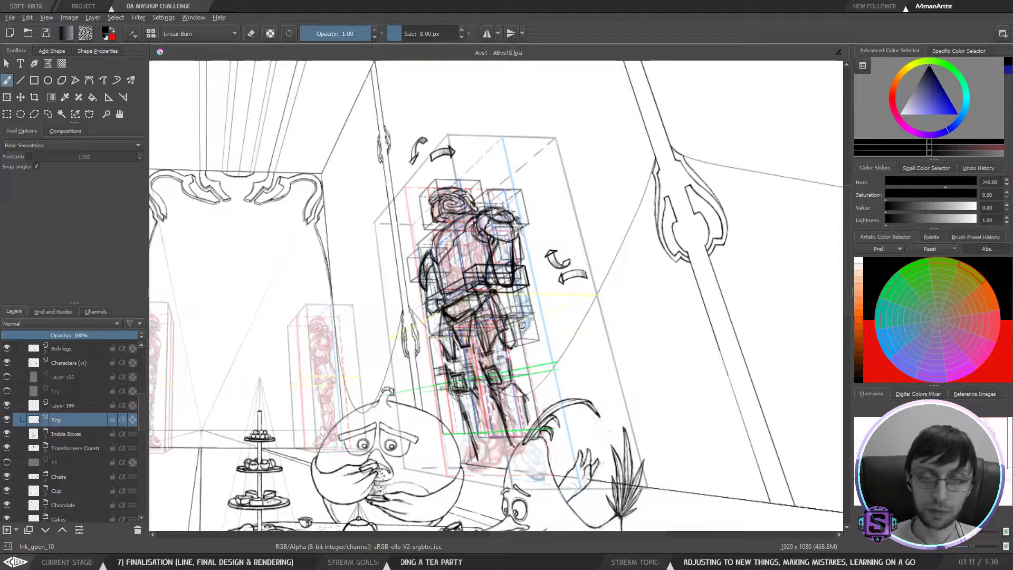
key(ctrl+z)
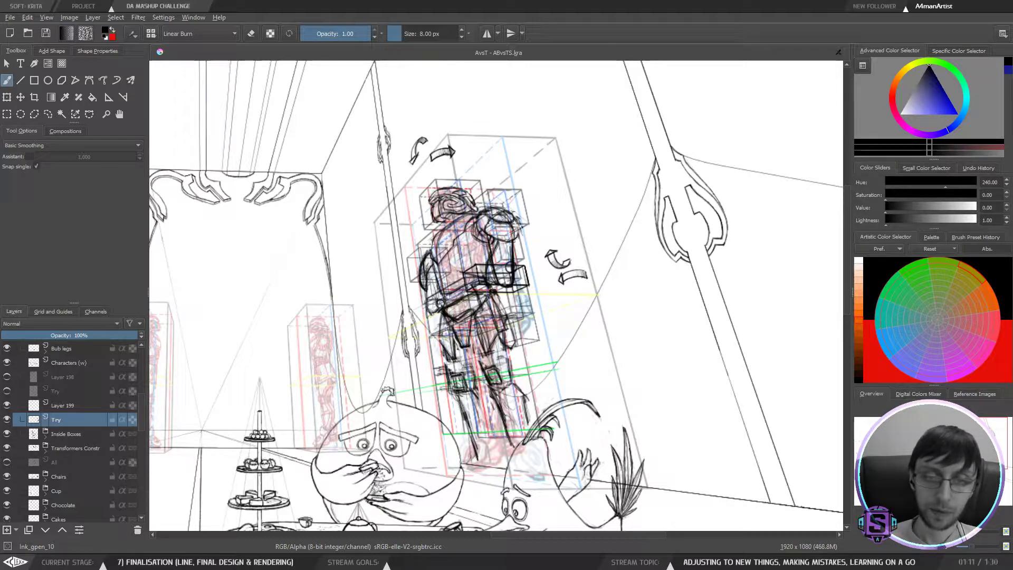
Step: Rough in the bent forearm across the torso and thicken the opposite arm hanging beside the waist
key(ctrl+z)
mouse_move(485, 283)
mouse_down()
mouse_move(444, 280)
mouse_move(452, 275)
mouse_up()
key(ctrl+z)
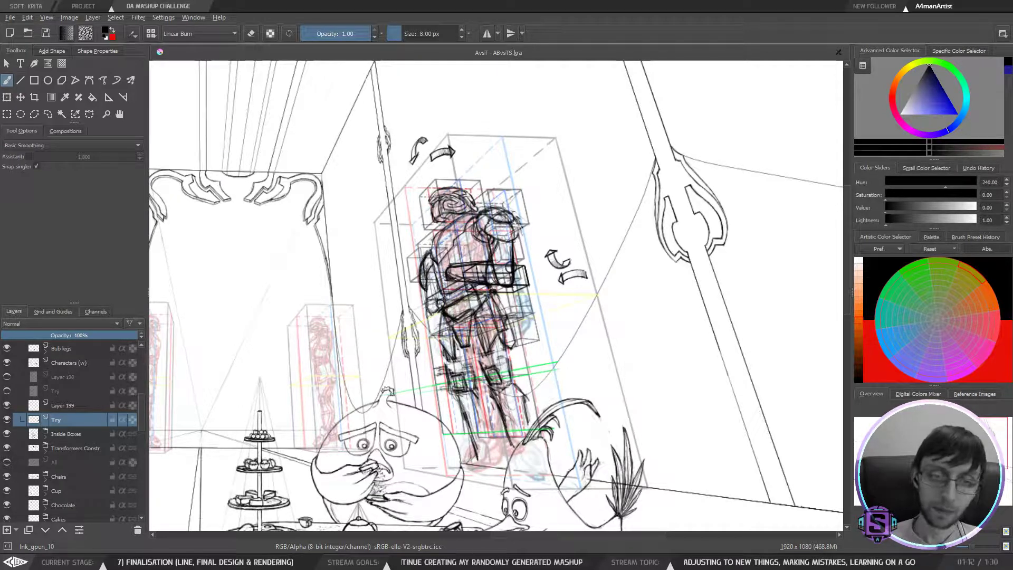
drag(427, 275, 434, 314)
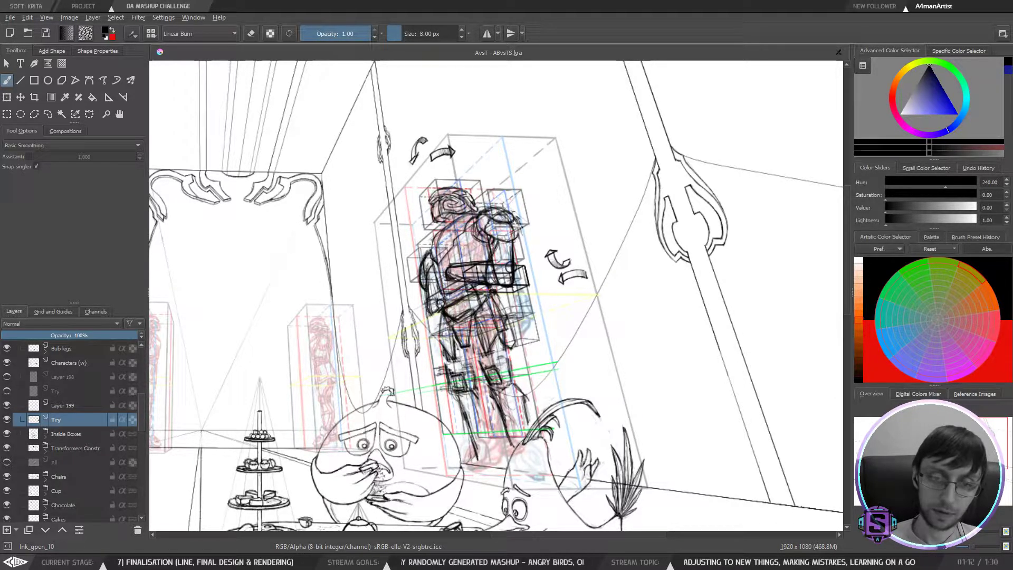
drag(434, 272, 424, 317)
drag(442, 283, 439, 318)
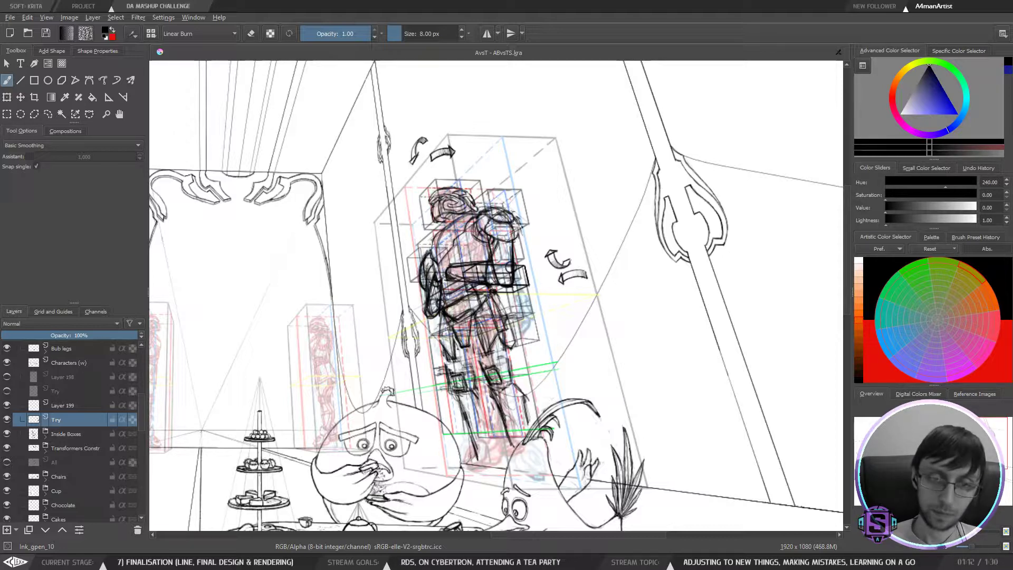
Step: Check the statue's new arm pose in mirrored and normal views at different scales against the surrounding scene
key(m)
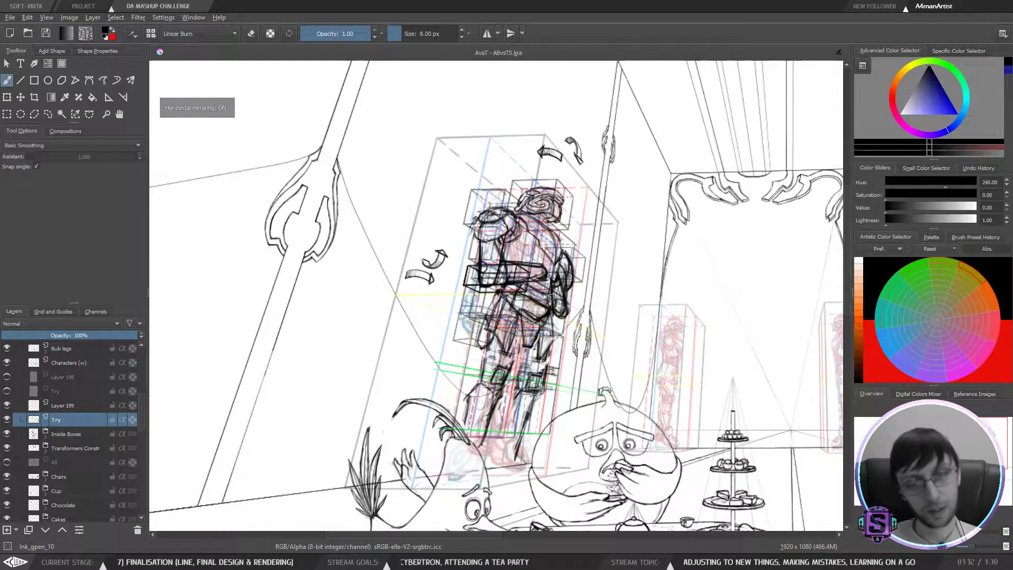
key(minus)
key(minus)
key(plus)
key(plus)
drag(606, 305, 509, 308)
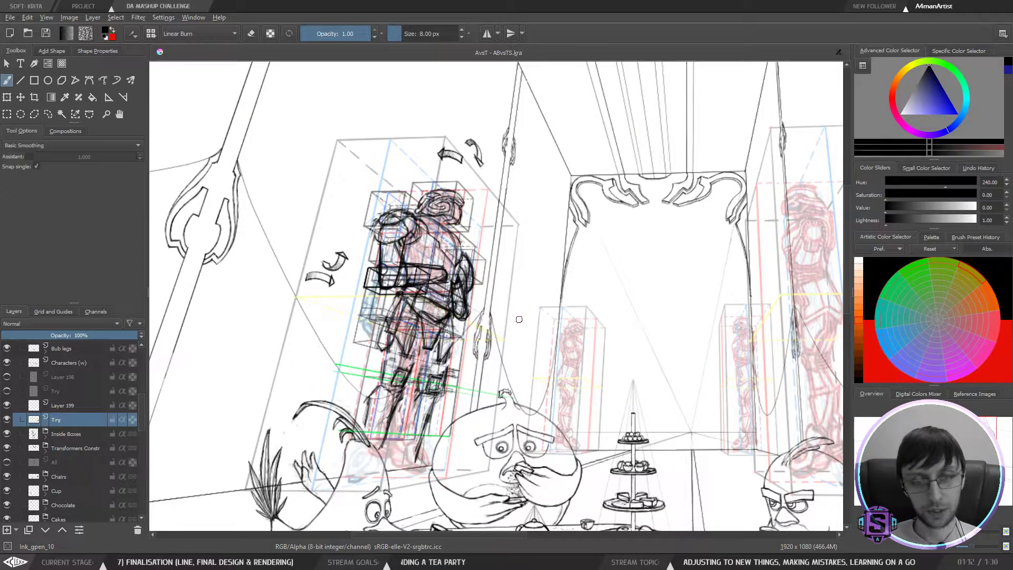
key(m)
key(plus)
key(plus)
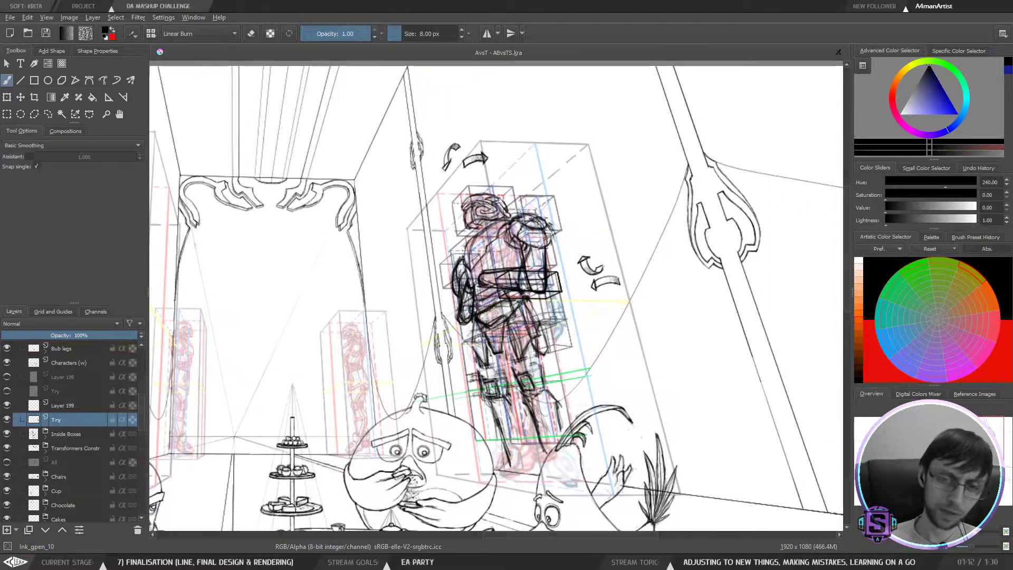
key(minus)
key(minus)
drag(580, 301, 540, 318)
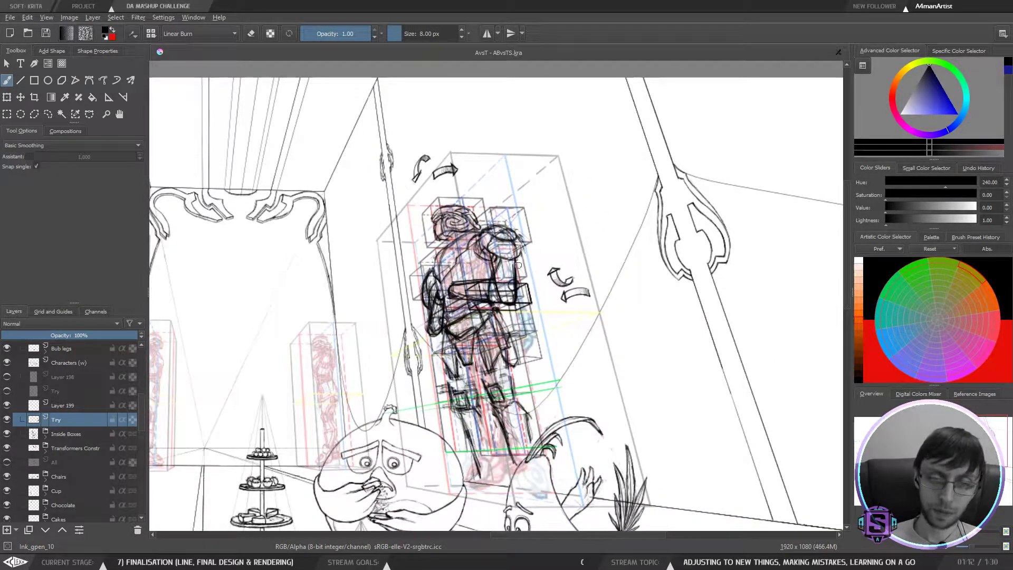
Step: Undo the last arm stroke and erase the overlapping lines around the bent elbow
key(plus)
key(plus)
drag(511, 286, 516, 311)
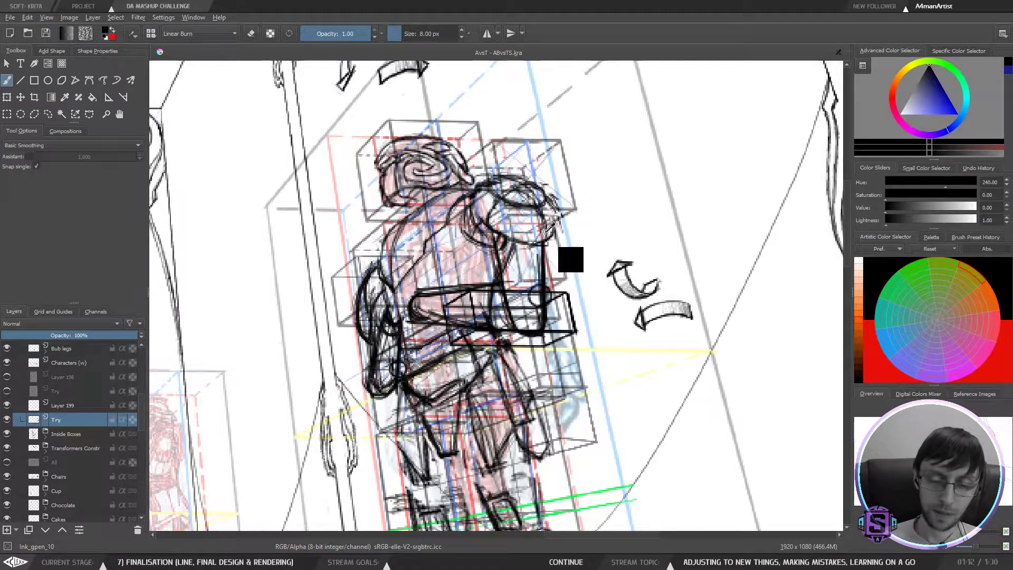
key(ctrl+z)
key(e)
mouse_move(521, 324)
mouse_down()
mouse_move(539, 337)
mouse_move(552, 320)
mouse_up()
key(e)
Step: Try new strokes for the forearm and the shoulder area, and undo them together with the previous arm changes
mouse_move(513, 293)
mouse_down()
mouse_move(539, 285)
mouse_move(527, 320)
mouse_move(539, 317)
mouse_move(428, 274)
mouse_up()
mouse_move(544, 243)
mouse_down()
mouse_move(486, 241)
mouse_move(465, 218)
mouse_up()
mouse_move(466, 218)
mouse_down()
mouse_move(479, 238)
mouse_move(467, 211)
mouse_move(469, 232)
mouse_move(552, 244)
mouse_move(536, 254)
mouse_move(554, 211)
mouse_move(546, 237)
mouse_up()
key(ctrl+z)
key(ctrl+z)
key(ctrl+z)
key(ctrl+z)
Step: Redraw the bent elbow and the forearm reaching across the torso with several short strokes
mouse_move(508, 306)
mouse_down()
mouse_move(540, 320)
mouse_move(535, 330)
mouse_move(489, 327)
mouse_move(530, 335)
mouse_up()
drag(466, 315, 543, 333)
drag(457, 309, 473, 314)
mouse_move(434, 298)
mouse_down()
mouse_move(472, 313)
mouse_move(456, 295)
mouse_move(425, 297)
mouse_up()
drag(512, 309, 533, 302)
drag(433, 280, 457, 288)
key(ctrl+minus)
key(ctrl+minus)
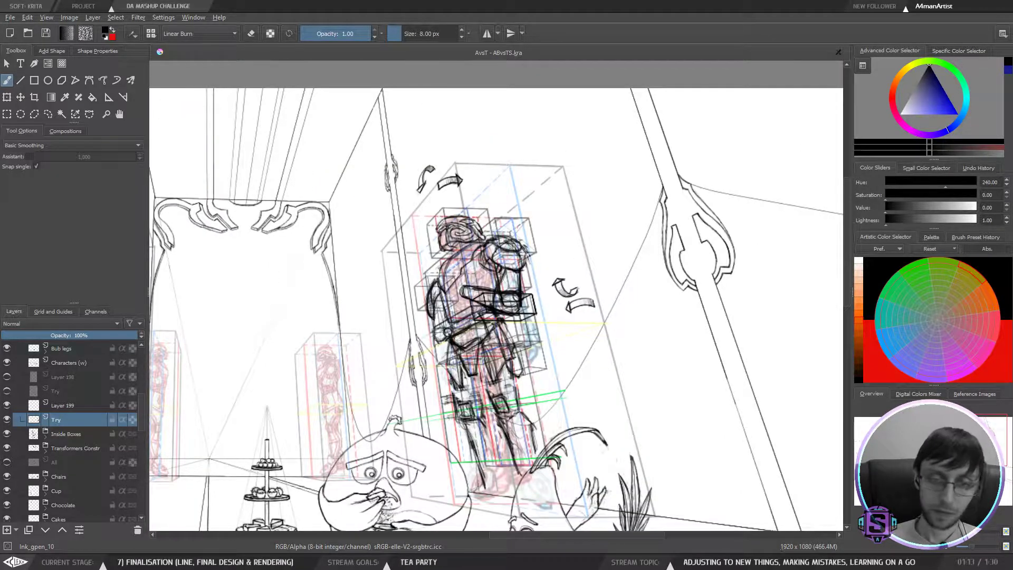
Step: Undo the latest forearm strokes and redraw the forearm's upper edge as a nearly horizontal line across the torso
key(ctrl+z)
key(ctrl+z)
key(ctrl+z)
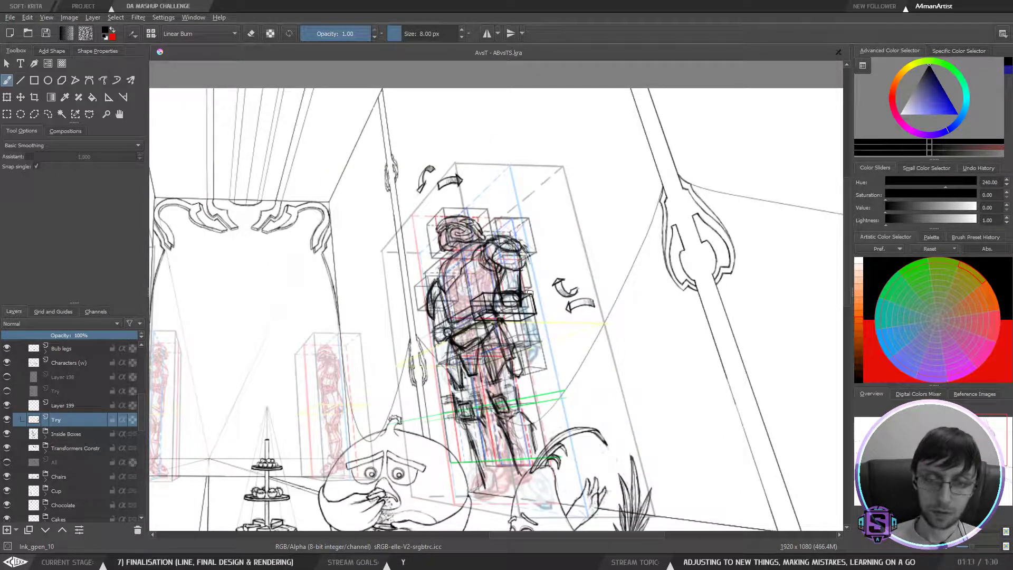
key(ctrl+z)
drag(508, 290, 461, 292)
drag(489, 291, 472, 291)
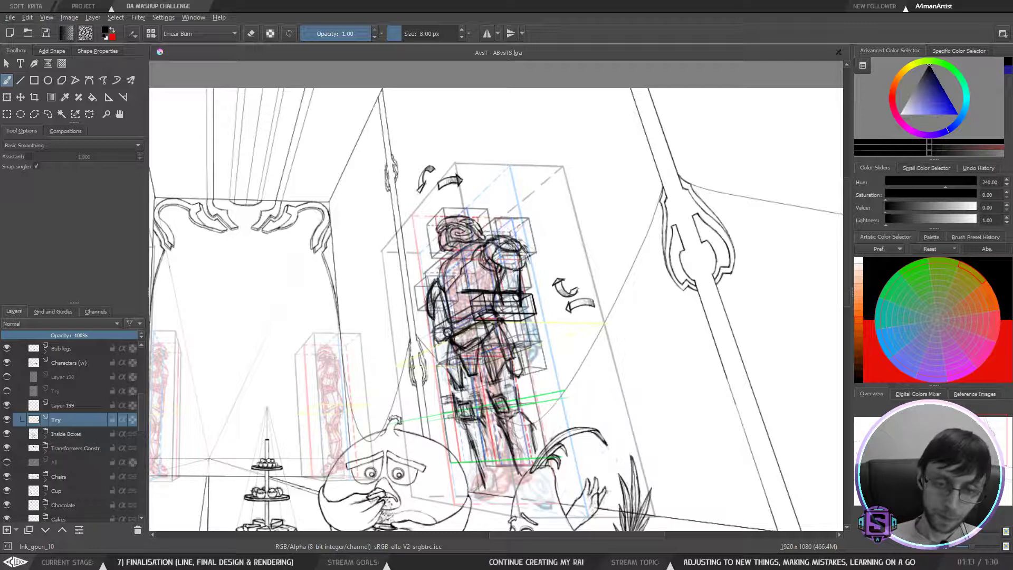
Step: Draw straight lines along the statue's left-hand side, from the foot up to the torso, replacing a freehand attempt
drag(447, 297, 495, 507)
key(ctrl+z)
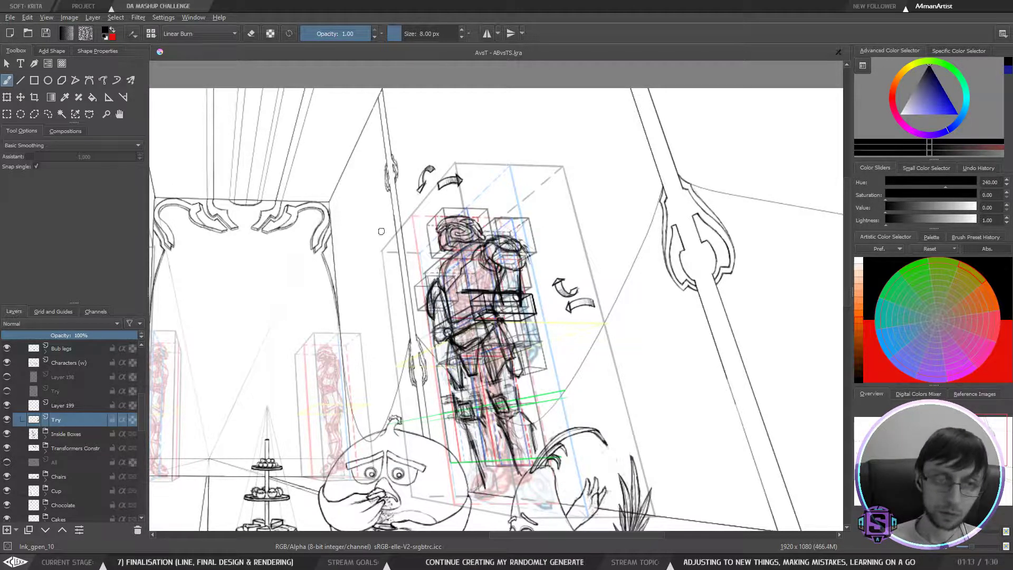
click(20, 80)
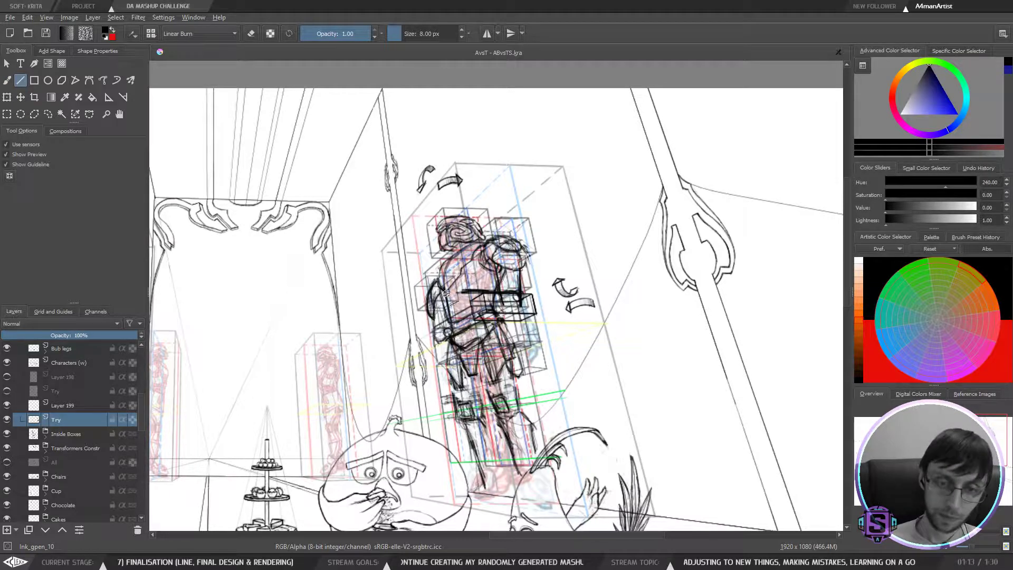
mouse_move(449, 299)
mouse_down()
mouse_move(484, 451)
mouse_move(489, 505)
mouse_move(479, 509)
mouse_move(490, 510)
mouse_move(449, 284)
mouse_up()
drag(470, 499, 438, 291)
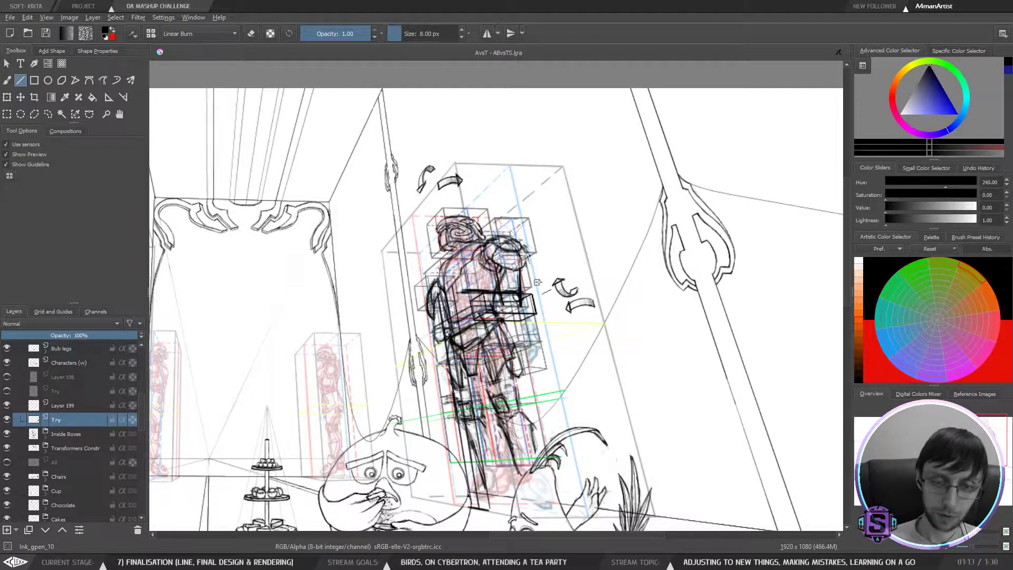
key(b)
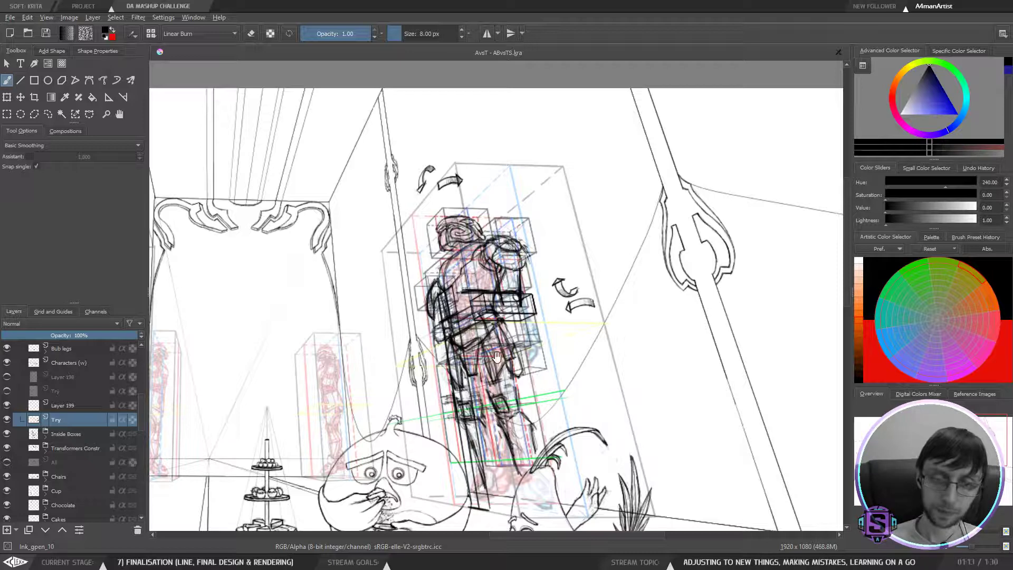
drag(483, 290, 474, 250)
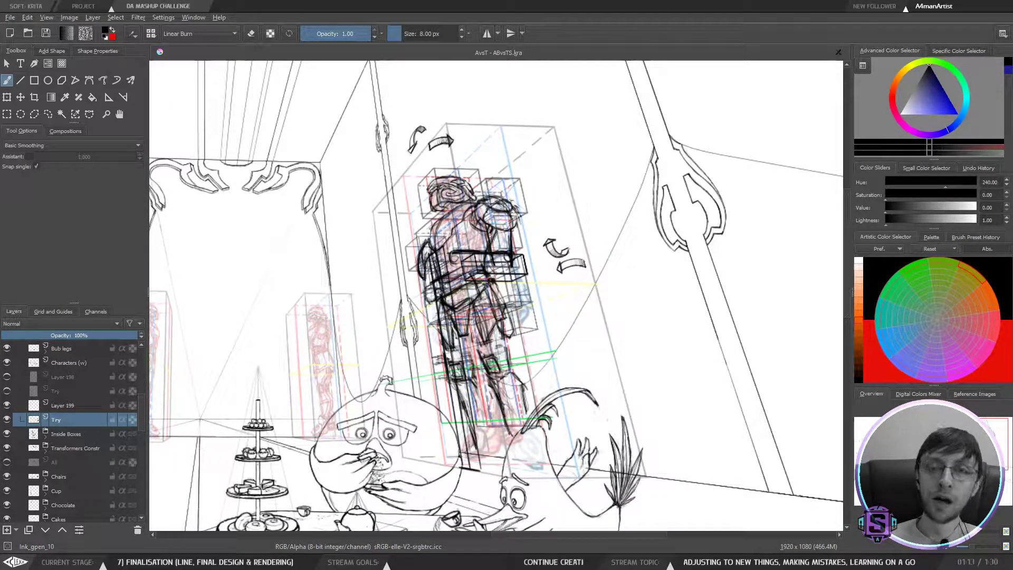
Step: Clean up the statue's forearm edge across the torso by alternately erasing overlapping lines and redrawing it with short strokes
key(e)
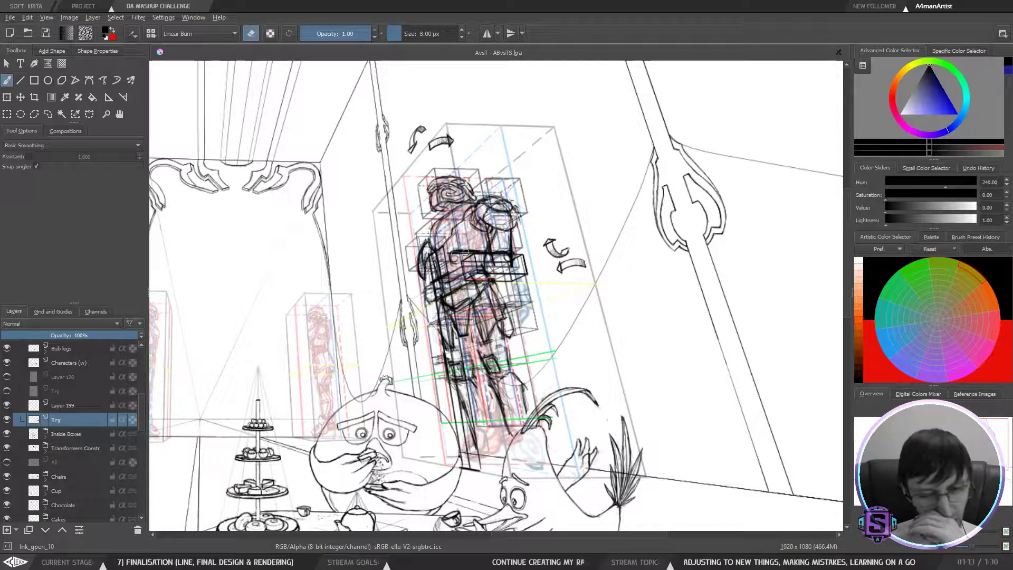
mouse_move(476, 251)
mouse_down()
mouse_move(453, 252)
mouse_move(504, 251)
mouse_move(454, 255)
mouse_up()
key(e)
key(e)
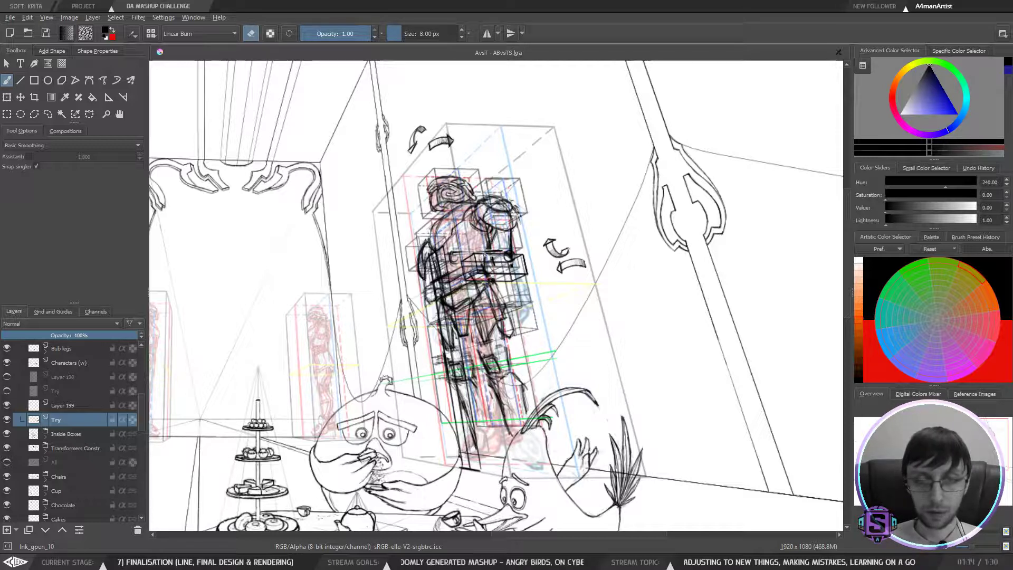
key(e)
drag(480, 250, 455, 254)
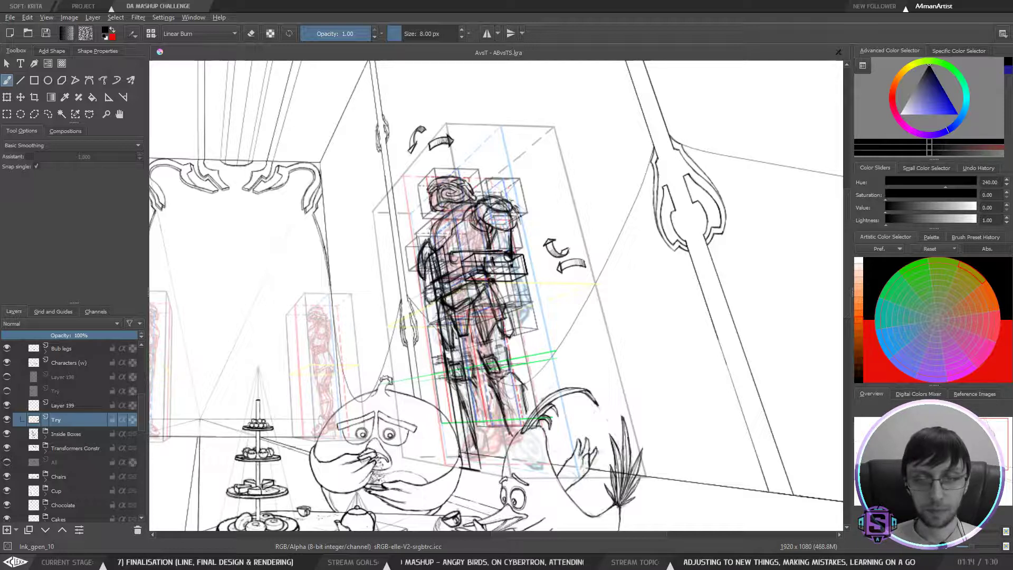
key(e)
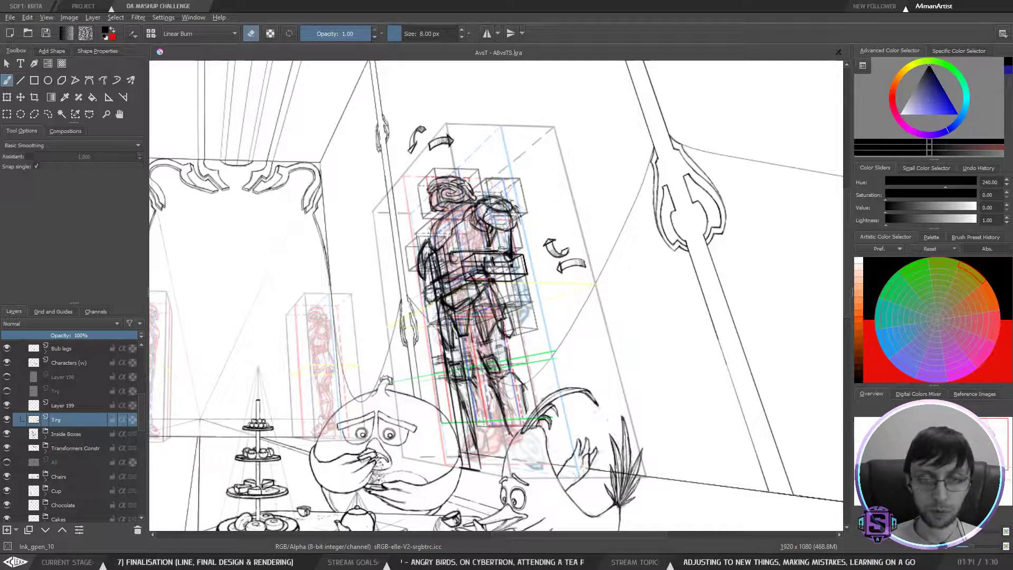
key(e)
key(e)
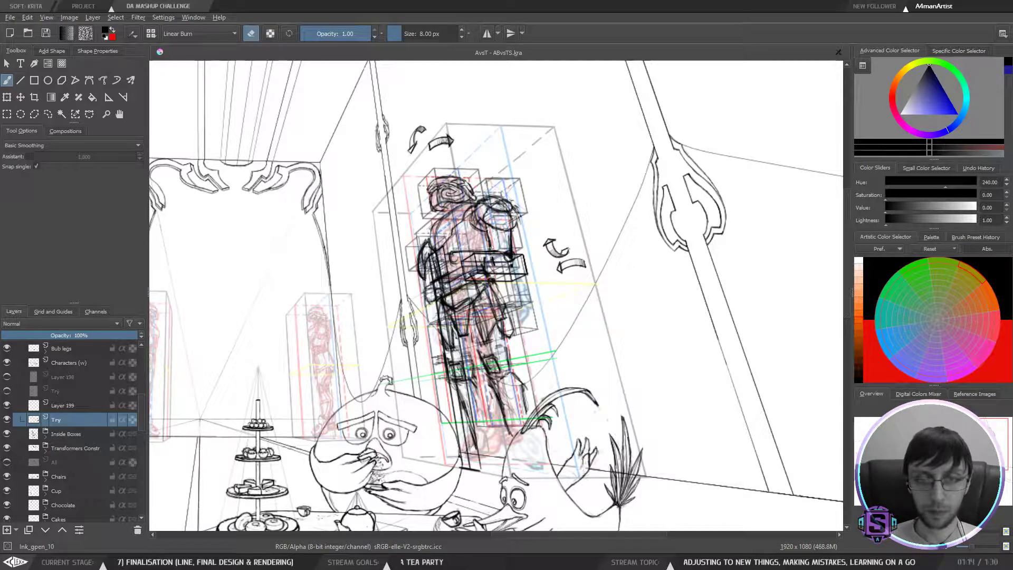
key(e)
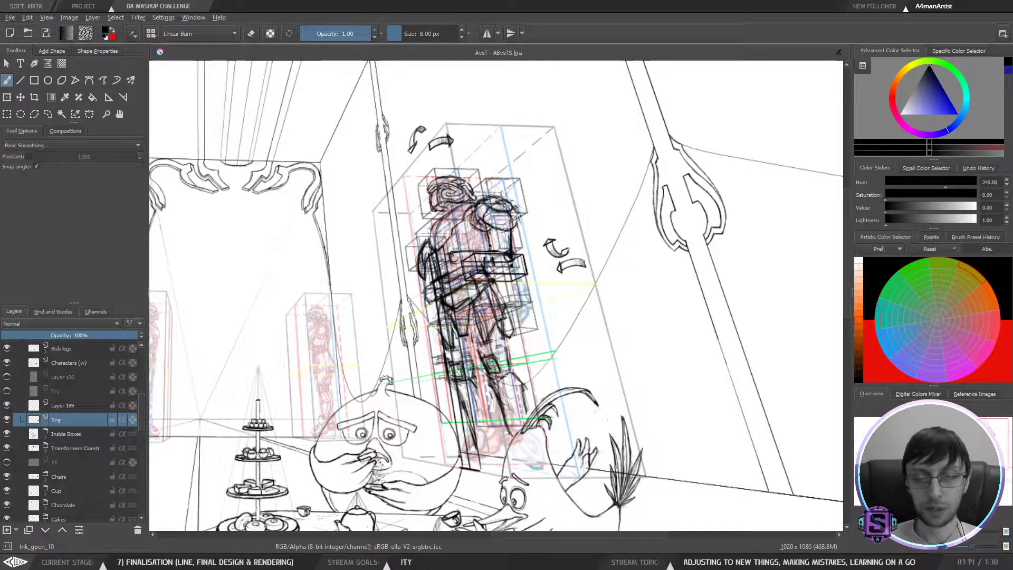
key(e)
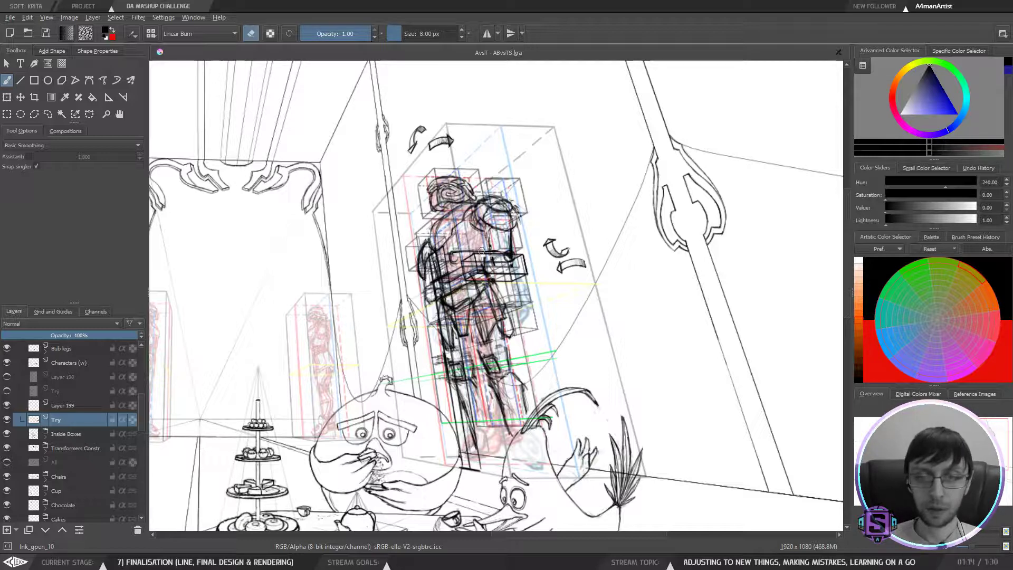
key(e)
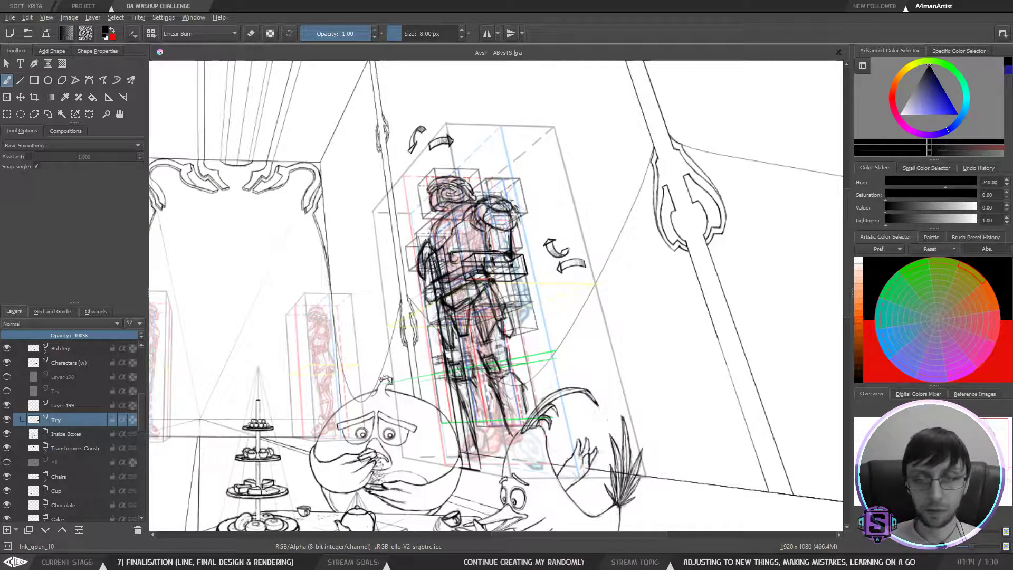
Step: Darken the far arm's bent elbow and the lines under the crossed forearm, erasing the excess strokes
mouse_move(454, 263)
mouse_down()
mouse_move(505, 273)
mouse_move(512, 262)
mouse_up()
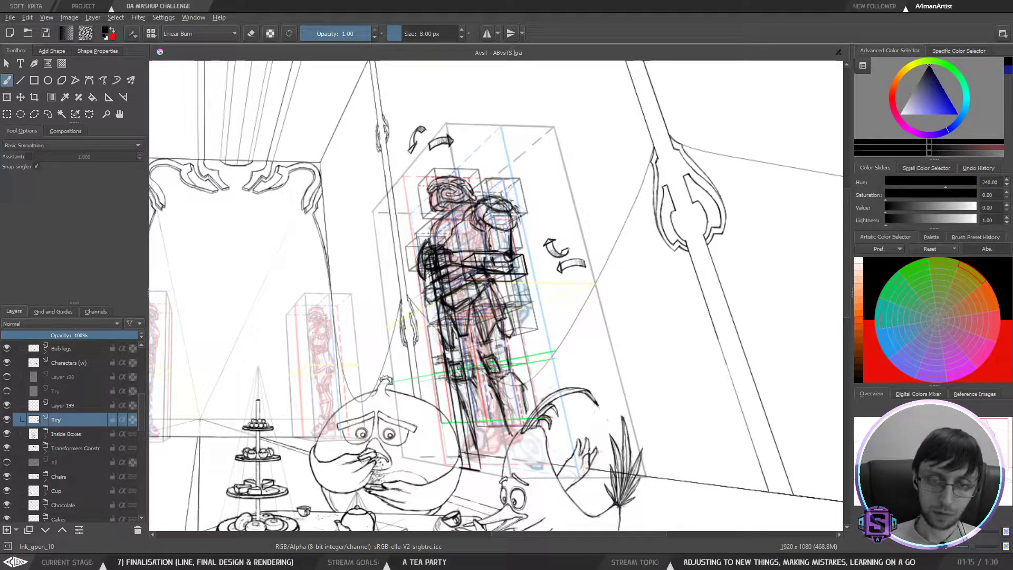
key(e)
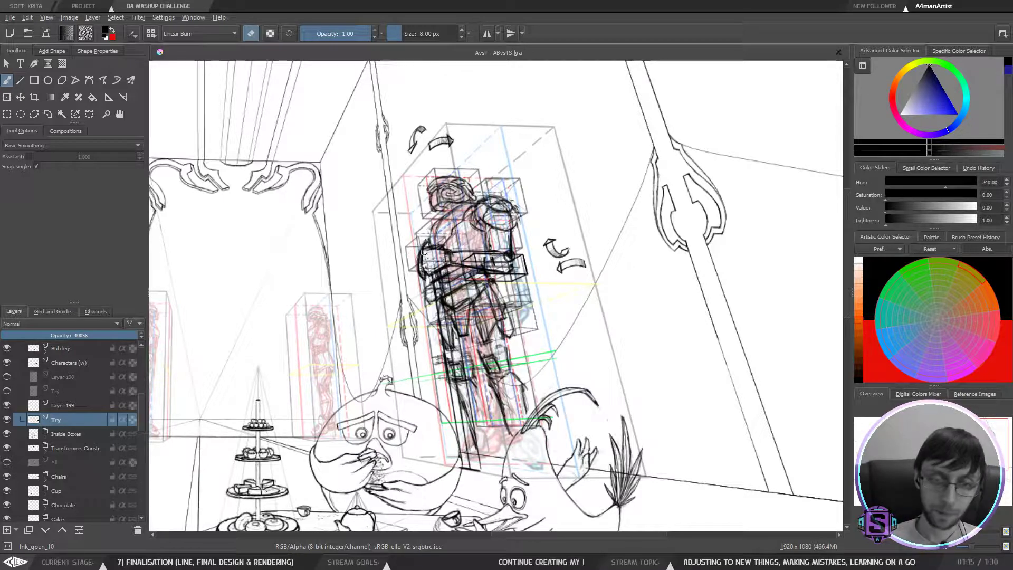
key(e)
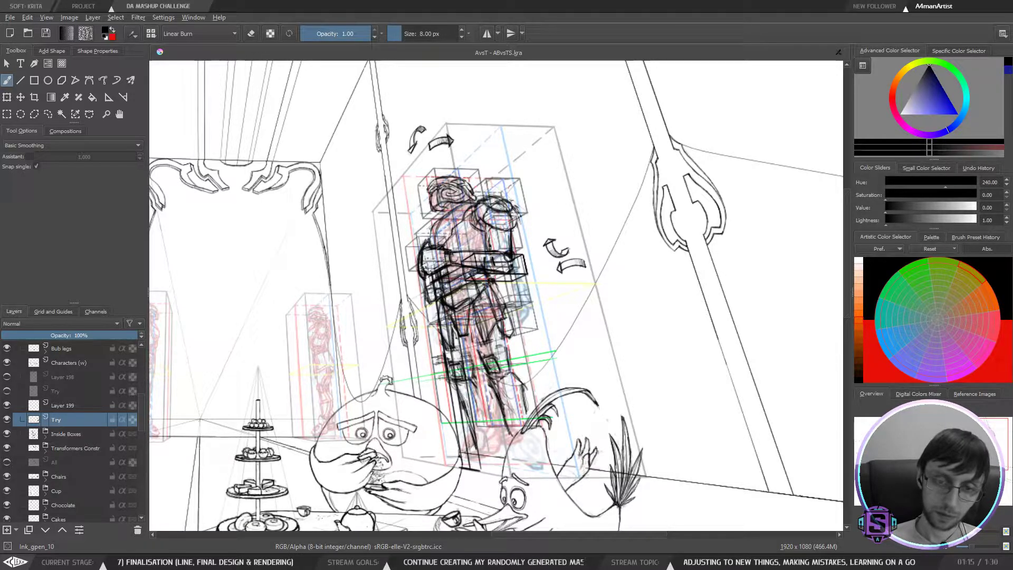
drag(462, 294, 488, 283)
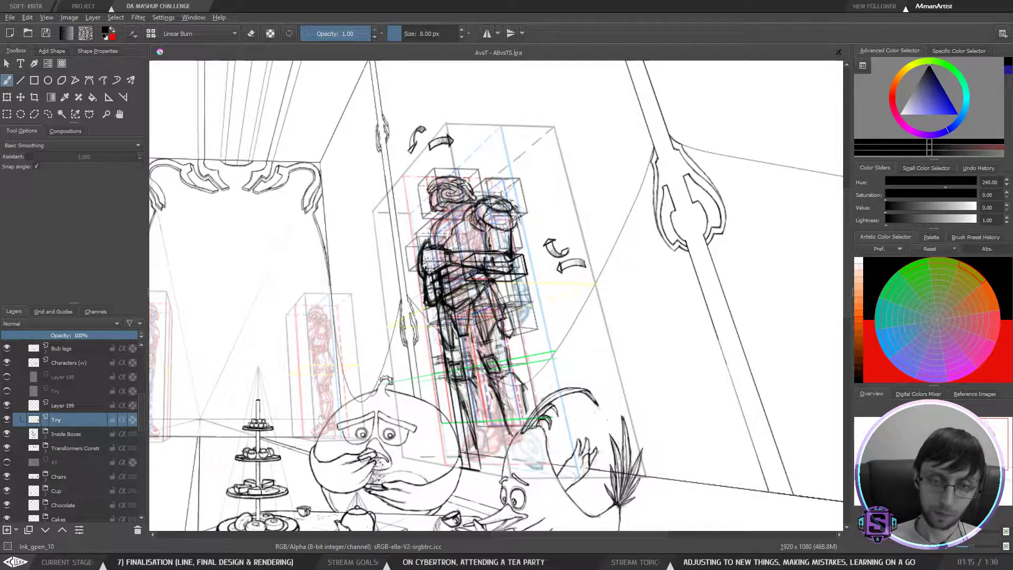
Step: Examine the redrawn statue's pose in the whole composition, flipping the canvas horizontally and comparing it with the opposite statue
key(m)
key(minus)
key(minus)
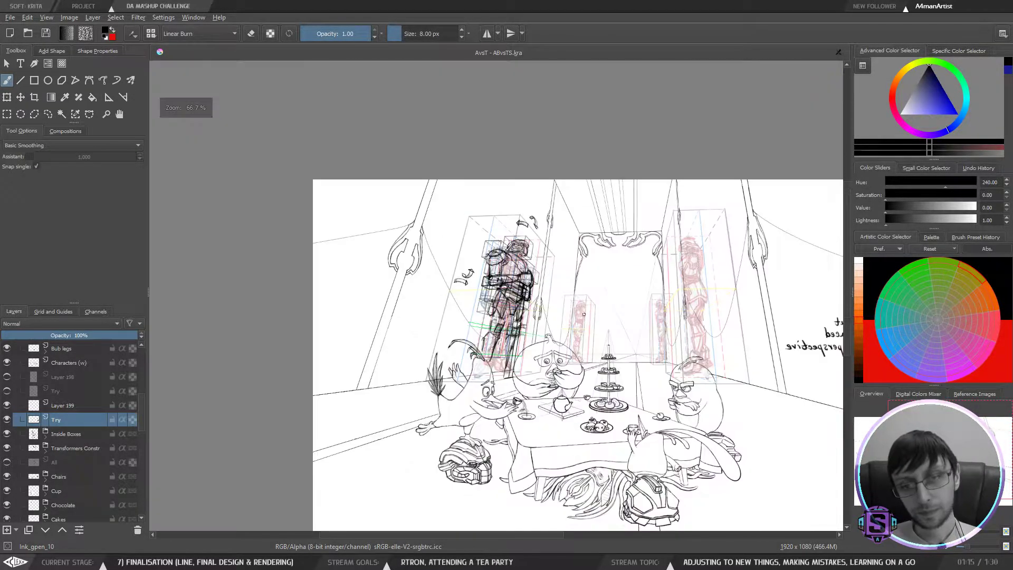
key(m)
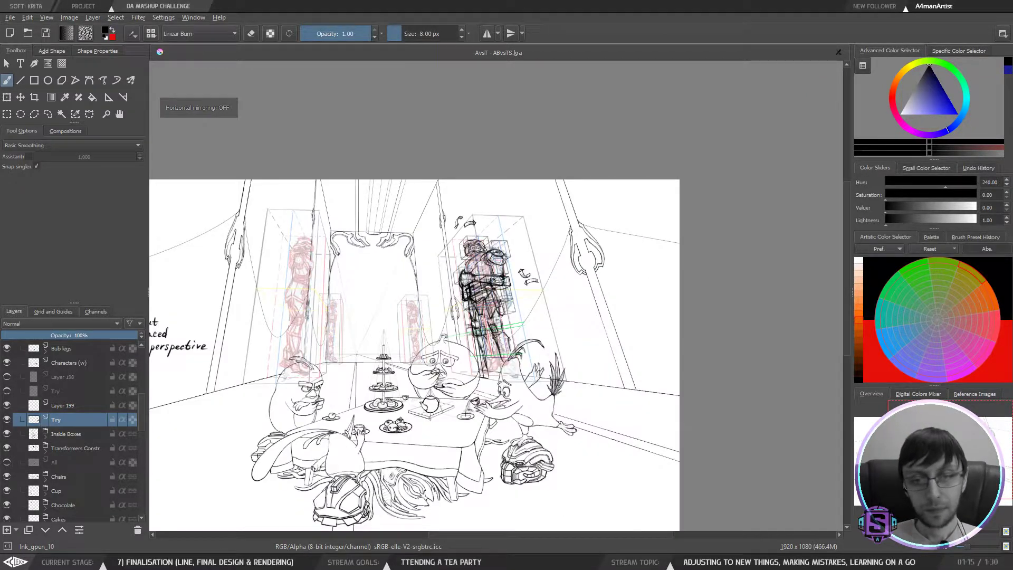
key(m)
key(plus)
key(plus)
drag(597, 323, 450, 340)
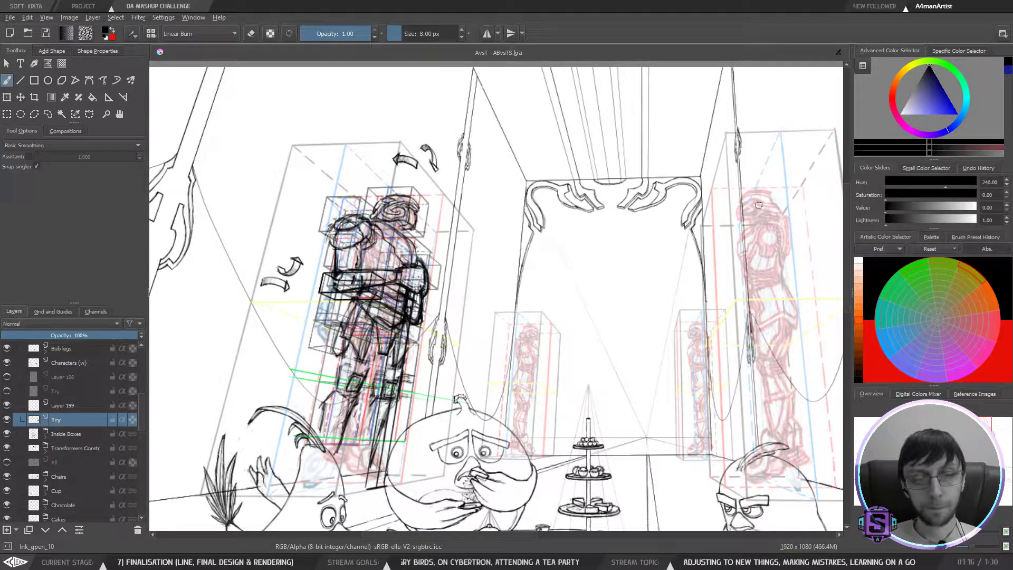
mouse_move(771, 246)
mouse_down()
mouse_move(750, 230)
mouse_move(584, 187)
mouse_move(415, 214)
mouse_move(452, 219)
mouse_up()
key(ctrl+z)
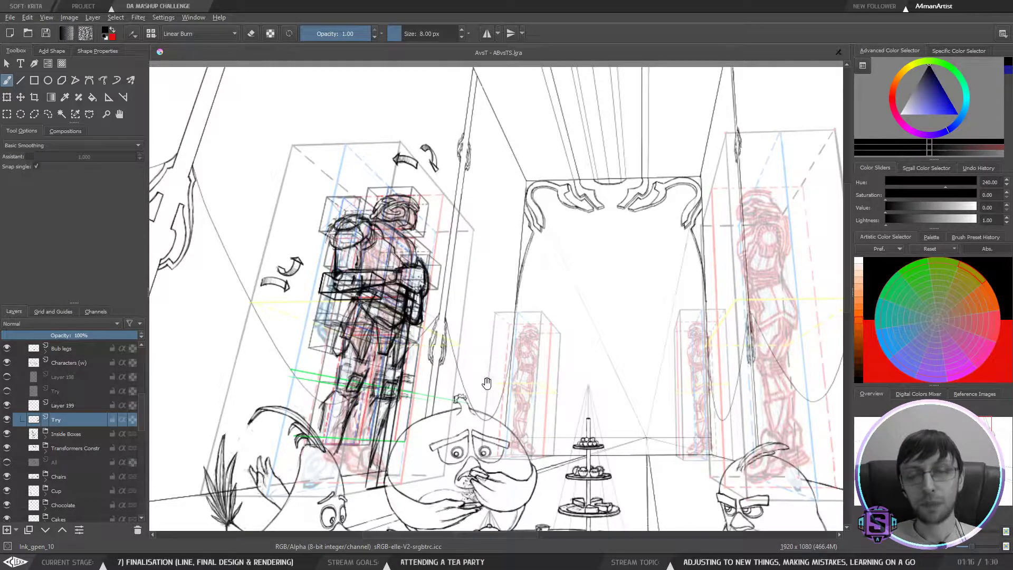
drag(488, 383, 475, 340)
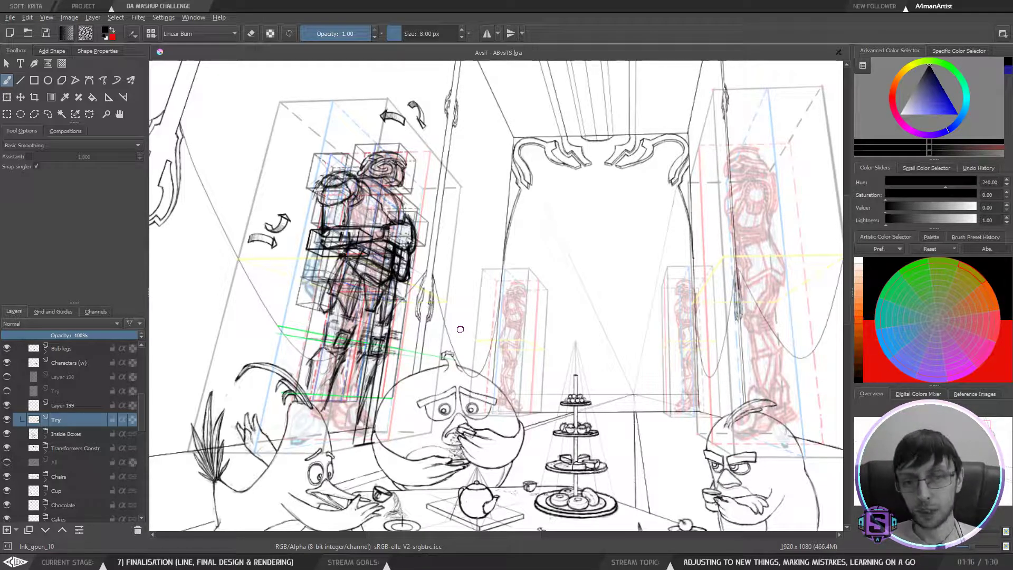
key(ctrl+minus)
key(ctrl+minus)
key(ctrl+plus)
key(ctrl+plus)
drag(449, 330, 442, 352)
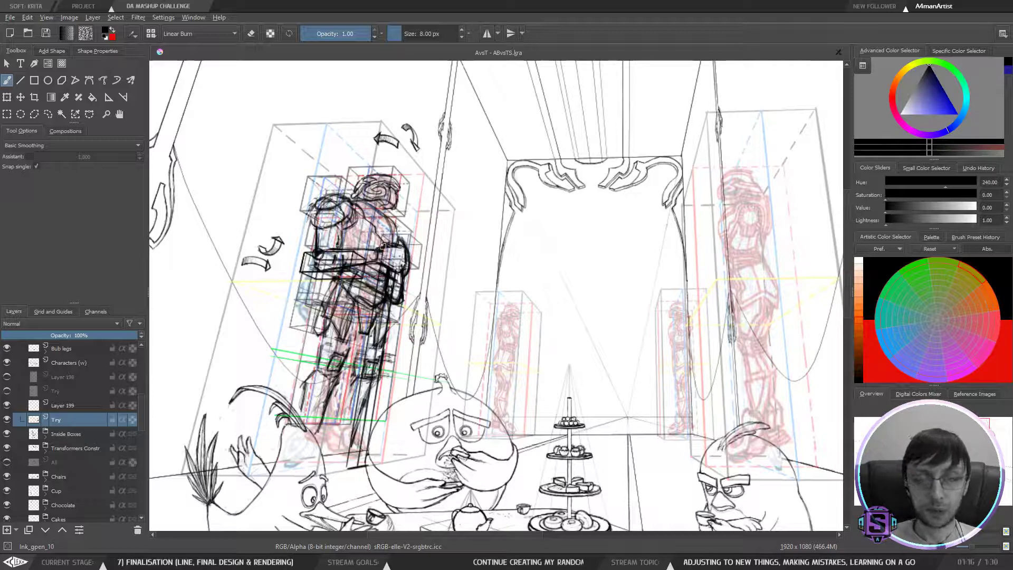
Step: Refine the crossed forearm and its wrist at the far elbow, erasing the lines that overlap them
drag(362, 318, 349, 355)
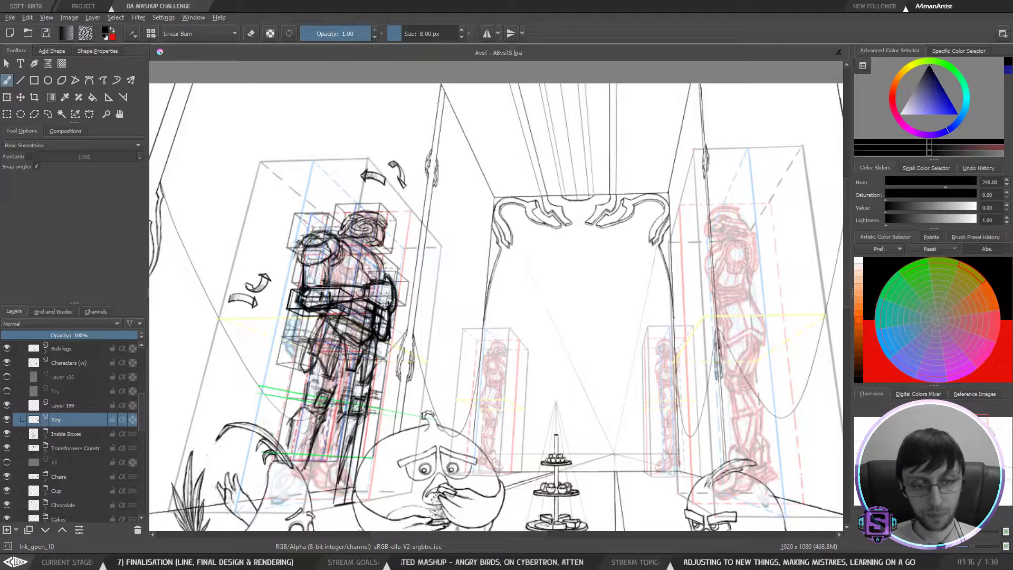
key(e)
mouse_move(321, 286)
mouse_down()
mouse_move(348, 287)
mouse_move(326, 285)
mouse_up()
key(e)
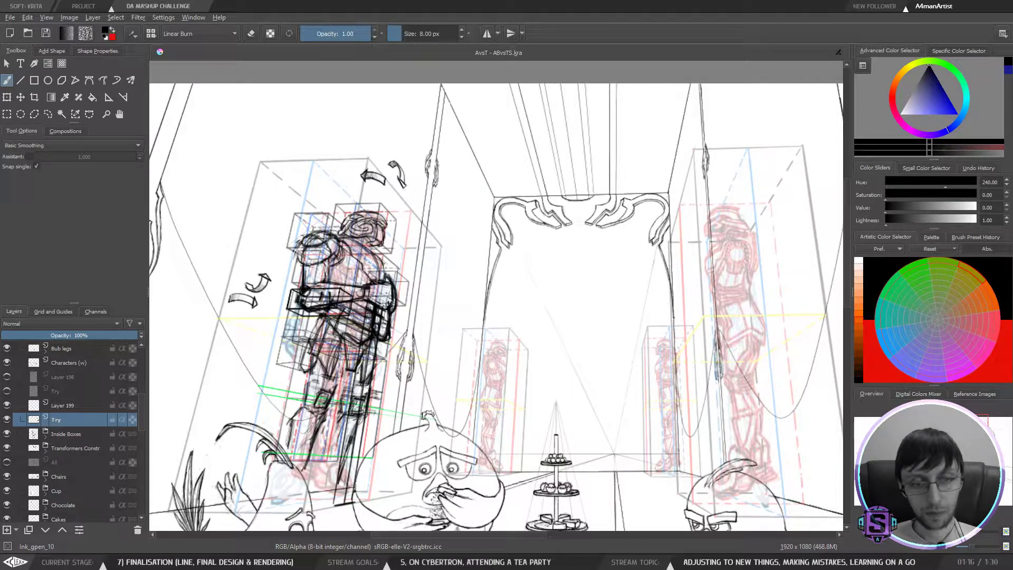
key(e)
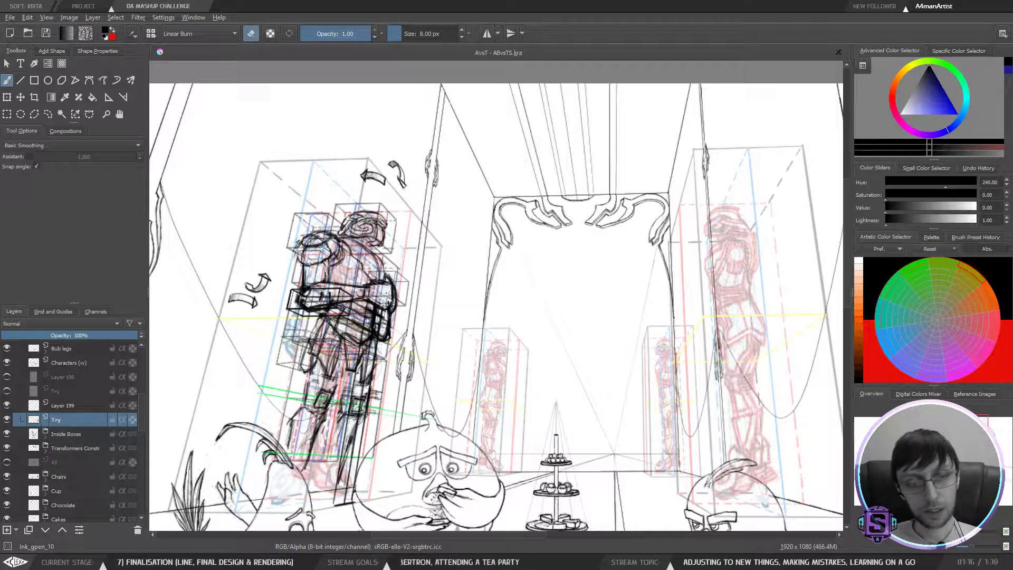
mouse_move(364, 288)
mouse_down()
mouse_move(368, 296)
mouse_move(355, 288)
mouse_move(359, 301)
mouse_up()
key(e)
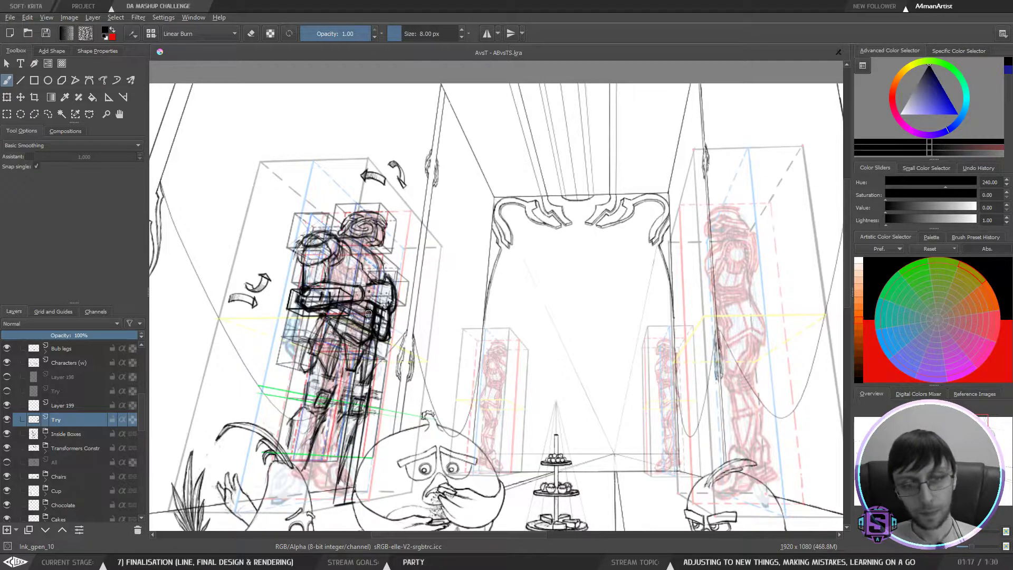
Step: Redraw the statue's near shoulder pad as a bold rounded outline
key(m)
key(m)
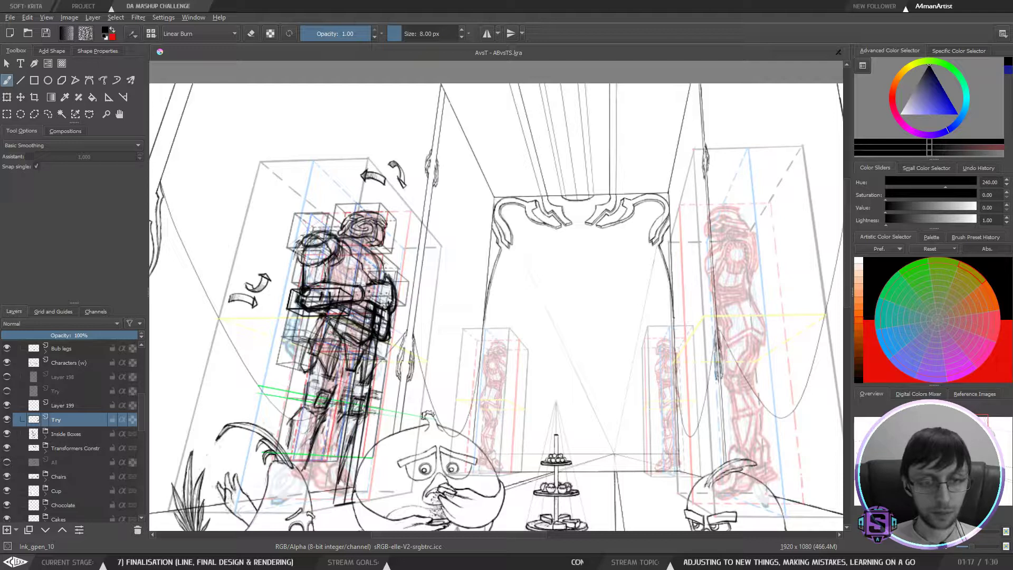
mouse_move(302, 267)
mouse_down()
mouse_move(300, 244)
mouse_move(332, 246)
mouse_move(315, 268)
mouse_move(335, 257)
mouse_up()
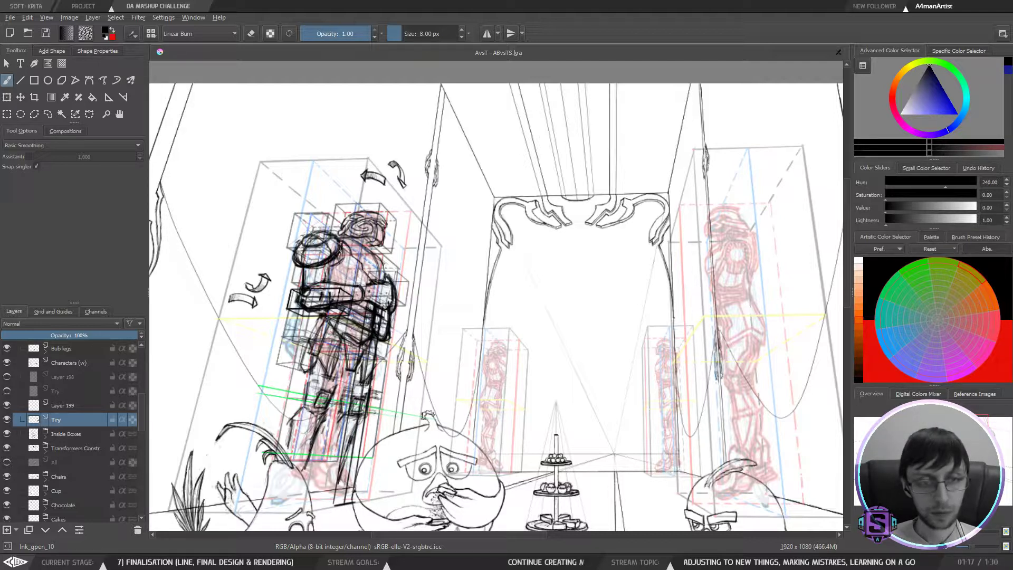
drag(315, 235, 306, 264)
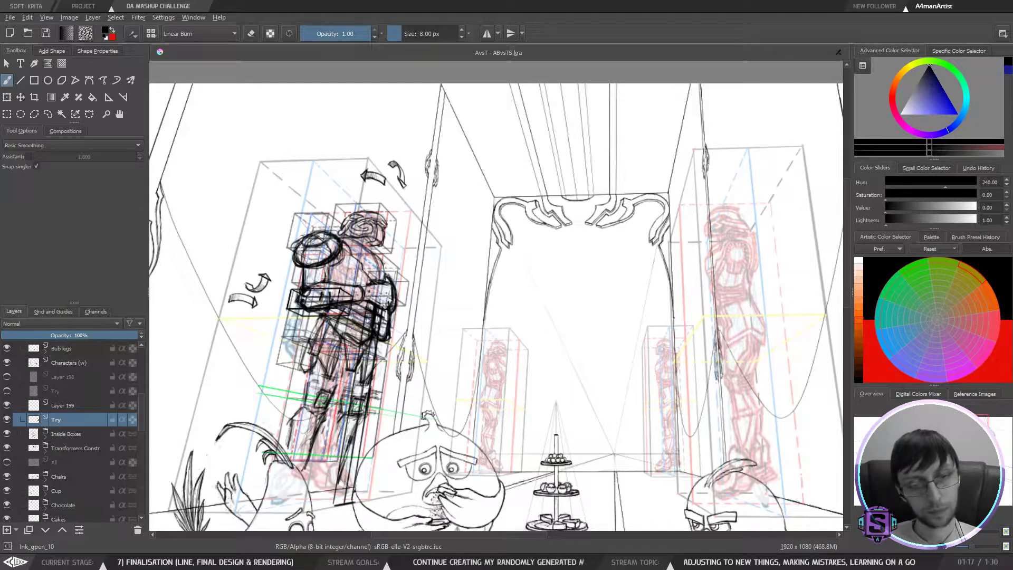
Step: Draw the statue's lower leg lines and sketch the foot beside the round worried bird with several strokes
key(m)
drag(604, 363, 420, 314)
drag(484, 299, 456, 275)
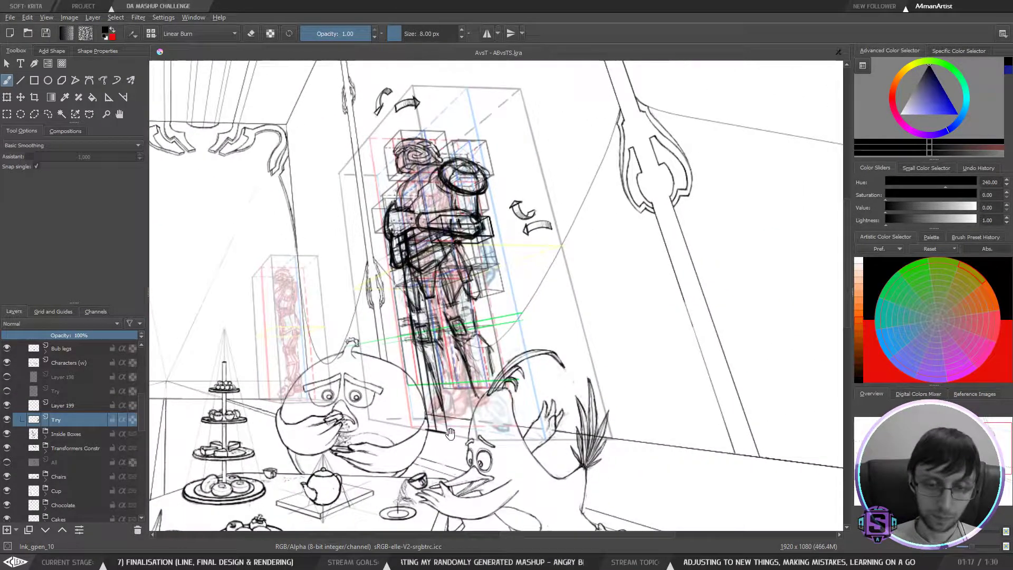
drag(455, 396, 439, 362)
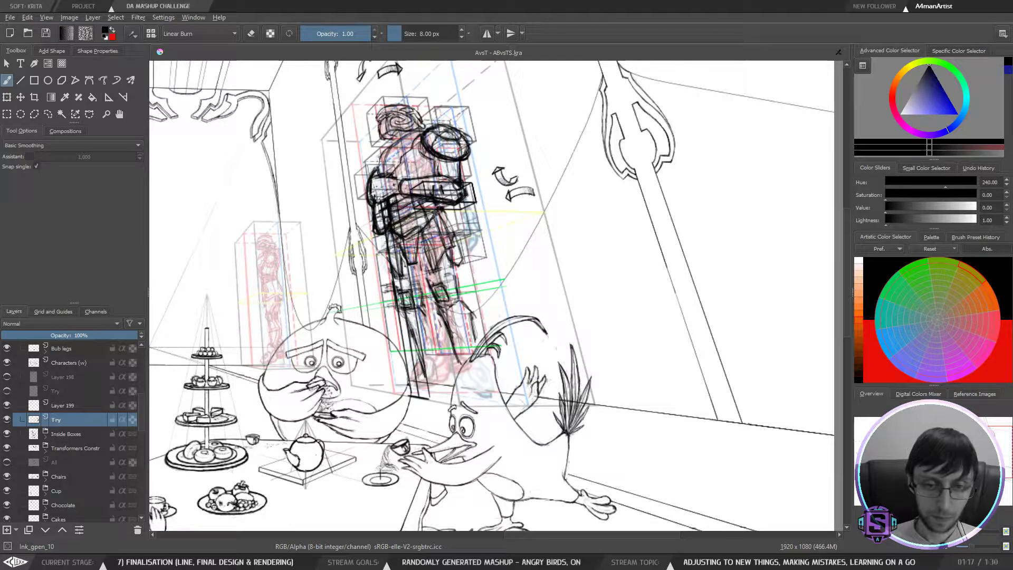
drag(436, 326, 439, 368)
mouse_move(465, 305)
mouse_down()
mouse_move(480, 325)
mouse_move(476, 353)
mouse_move(412, 378)
mouse_up()
drag(421, 365, 376, 388)
mouse_move(394, 385)
mouse_down()
mouse_move(380, 390)
mouse_move(435, 377)
mouse_up()
mouse_move(430, 363)
mouse_down()
mouse_move(445, 378)
mouse_move(425, 391)
mouse_move(387, 392)
mouse_up()
mouse_move(425, 383)
mouse_down()
mouse_move(387, 390)
mouse_move(401, 387)
mouse_up()
Step: Sketch the statue's other foot just above the long-beaked bird's head, shaping the ankle, heel and sole
drag(461, 364, 459, 399)
mouse_move(460, 385)
mouse_down()
mouse_move(455, 401)
mouse_move(491, 399)
mouse_up()
mouse_move(477, 374)
mouse_down()
mouse_move(487, 385)
mouse_move(476, 347)
mouse_up()
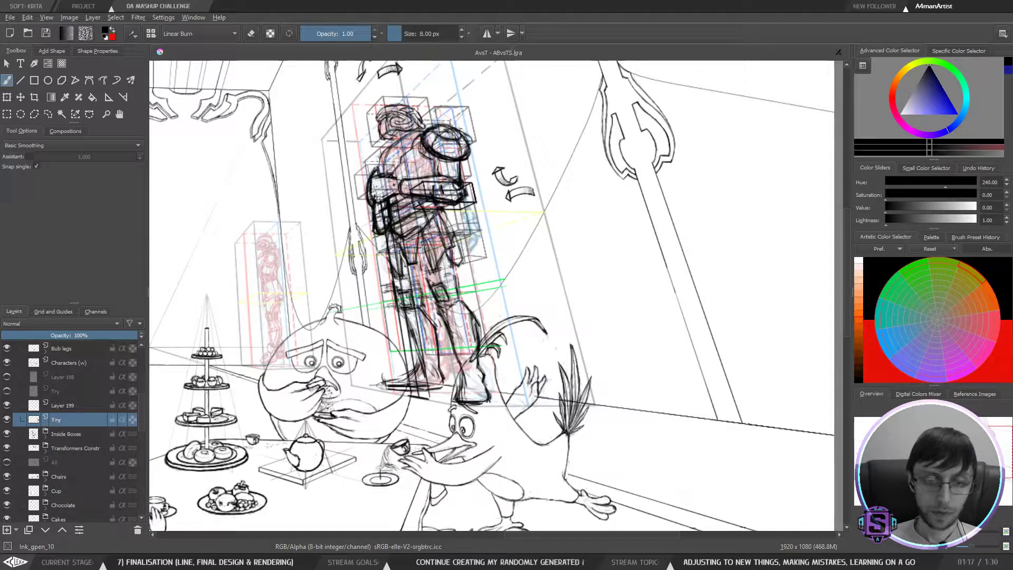
scroll(500, 291, down, 3)
key(m)
key(m)
scroll(499, 293, up, 2)
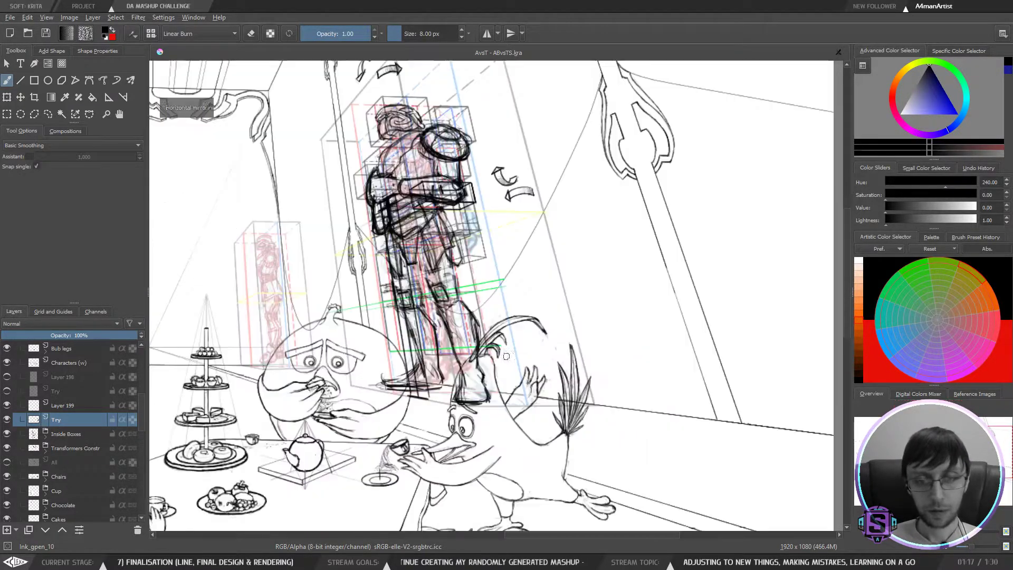
mouse_move(480, 366)
mouse_down()
mouse_move(484, 359)
mouse_move(483, 370)
mouse_up()
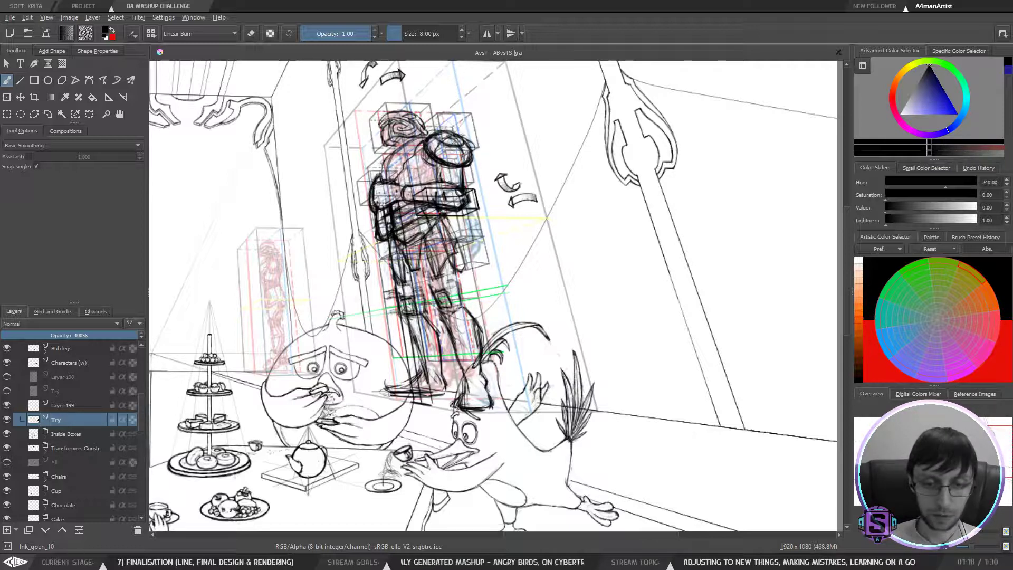
mouse_move(480, 408)
mouse_down()
mouse_move(484, 388)
mouse_move(491, 409)
mouse_up()
Step: Erase the rough lines of the foot beside the round bird and redraw its toe, sole and heel more clearly
key(e)
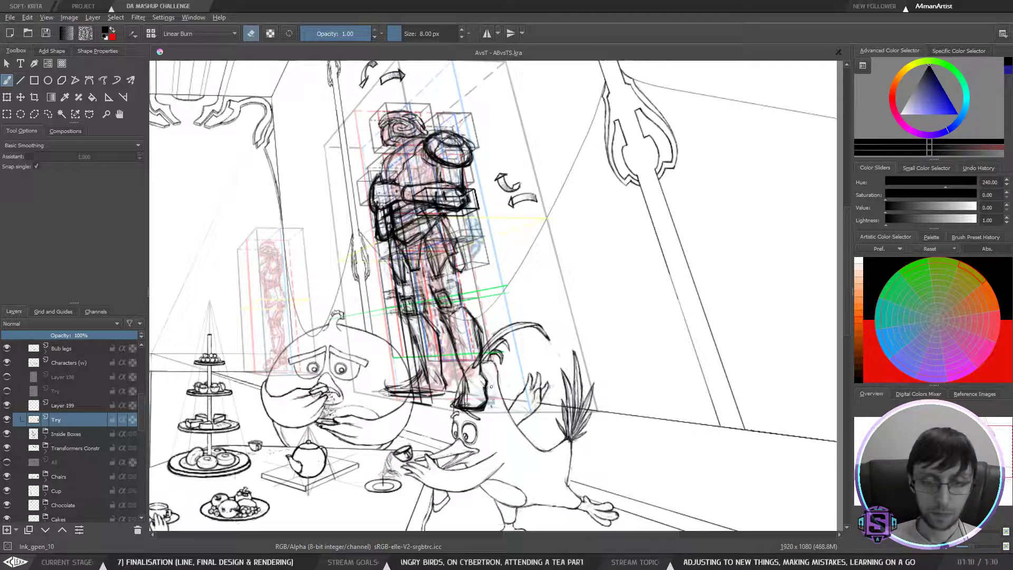
mouse_move(388, 385)
mouse_down()
mouse_move(384, 396)
mouse_move(414, 393)
mouse_up()
drag(408, 393, 431, 389)
drag(397, 392, 415, 378)
key(e)
mouse_move(400, 391)
mouse_down()
mouse_move(419, 378)
mouse_move(388, 395)
mouse_up()
drag(388, 389, 415, 397)
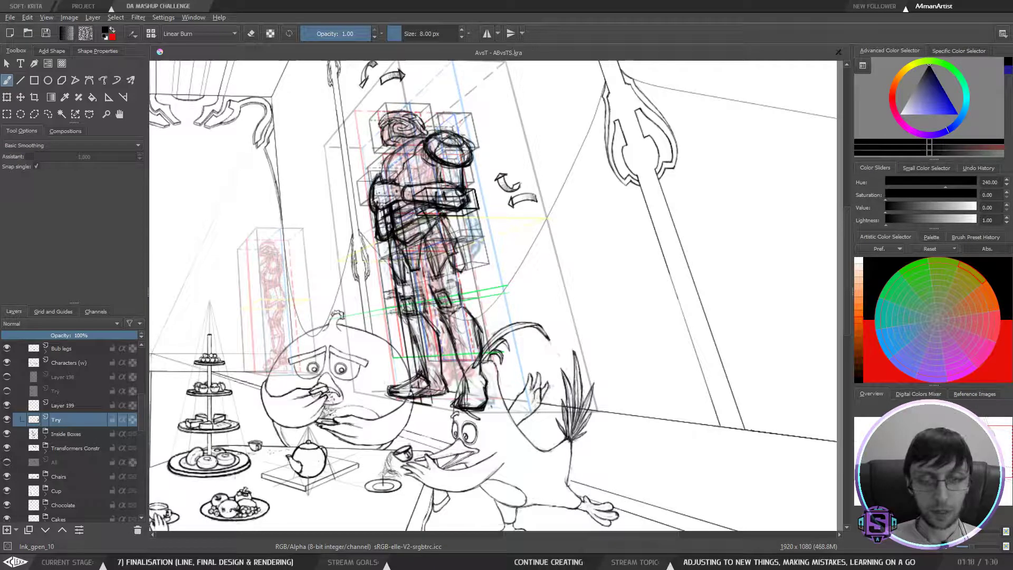
drag(437, 378, 448, 388)
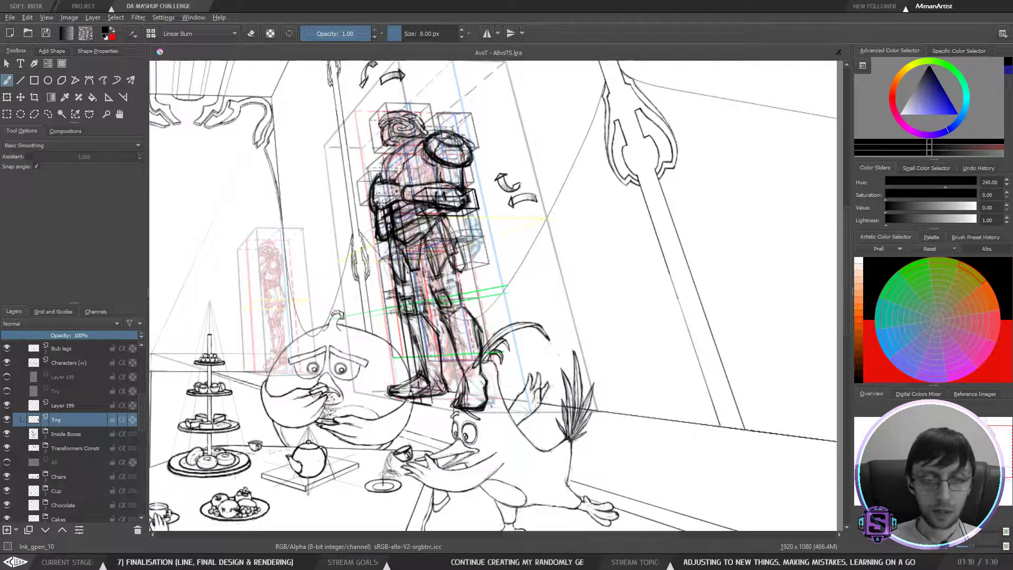
Step: Check the statue's new legs and feet against the rest of the scene in the horizontally mirrored view
key(m)
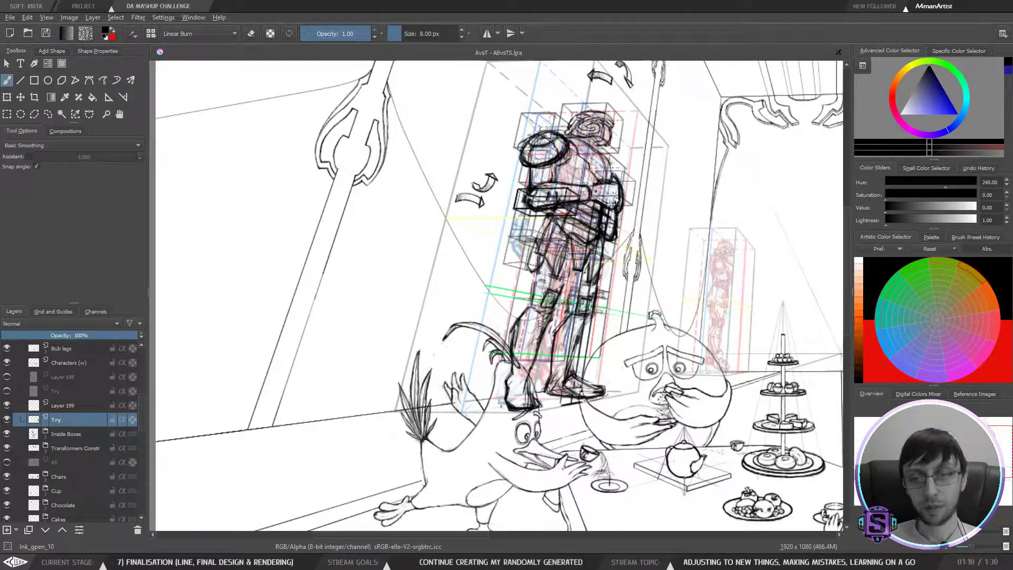
key(ctrl+minus)
key(ctrl+minus)
drag(545, 382, 465, 384)
key(ctrl+plus)
key(ctrl+plus)
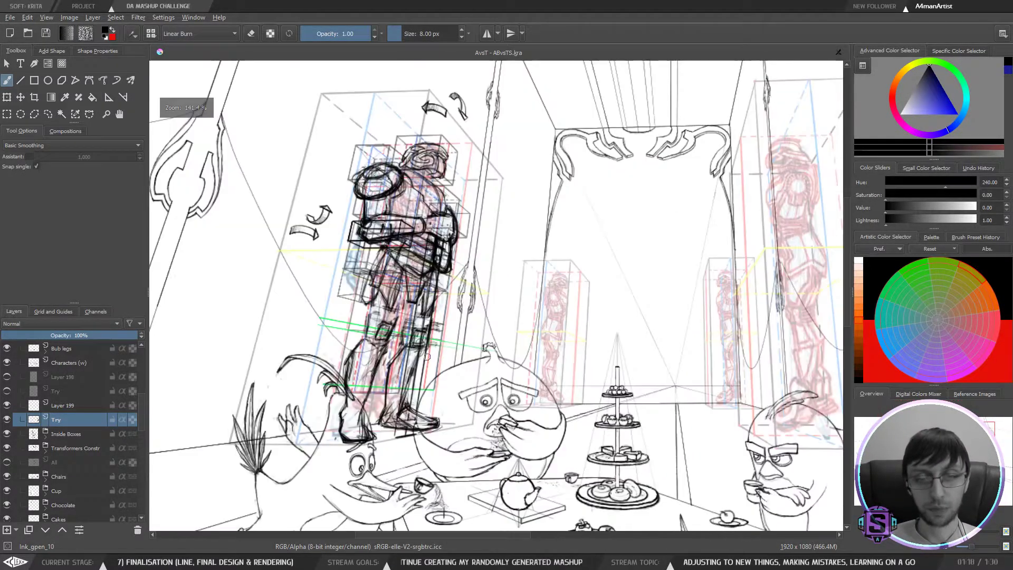
Step: Sketch additional lines for the statue's hip armour, upper thighs and inner leg contour in the unmirrored view
drag(422, 309, 428, 346)
drag(372, 327, 372, 359)
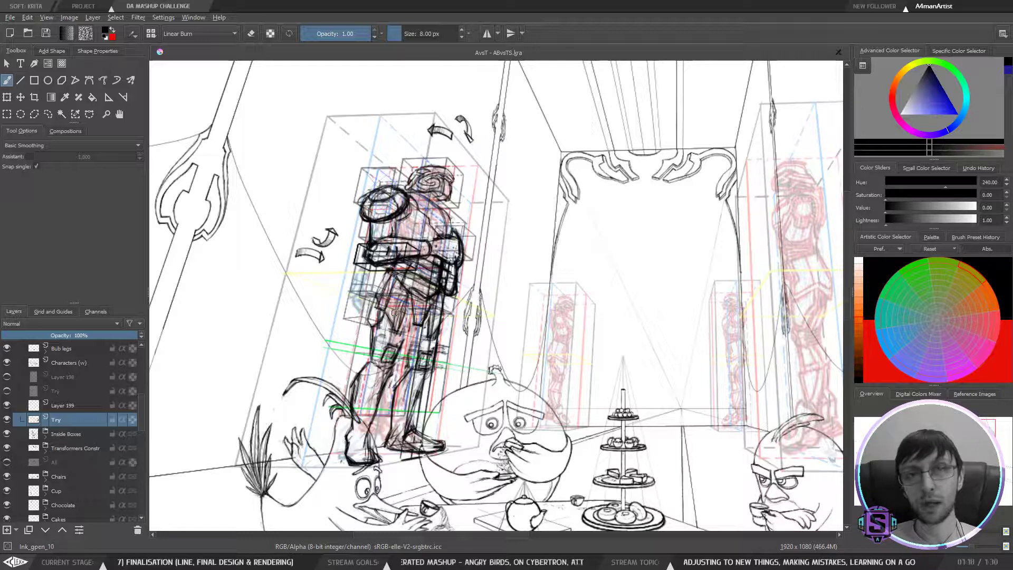
key(m)
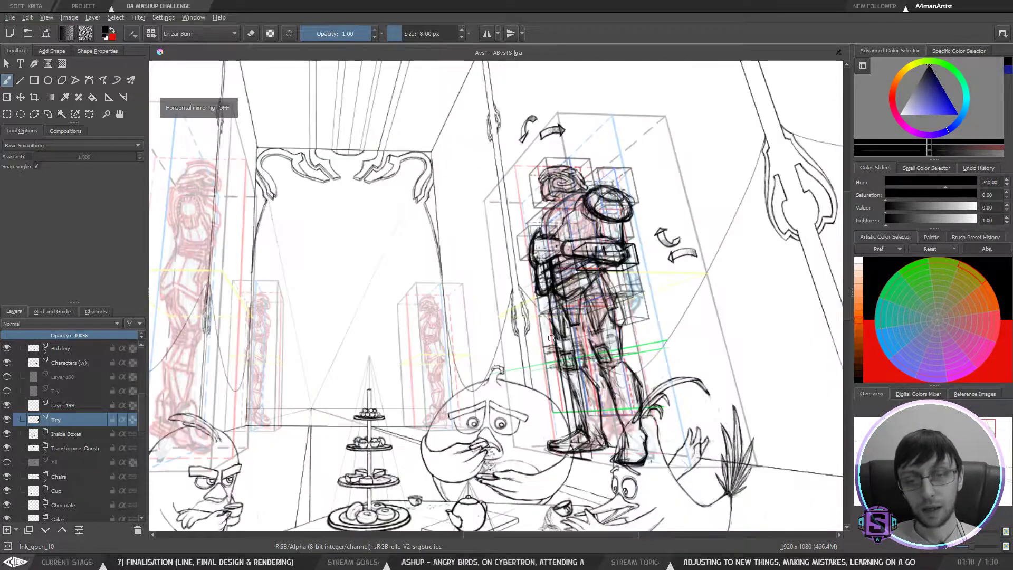
drag(625, 346, 526, 340)
drag(569, 302, 526, 306)
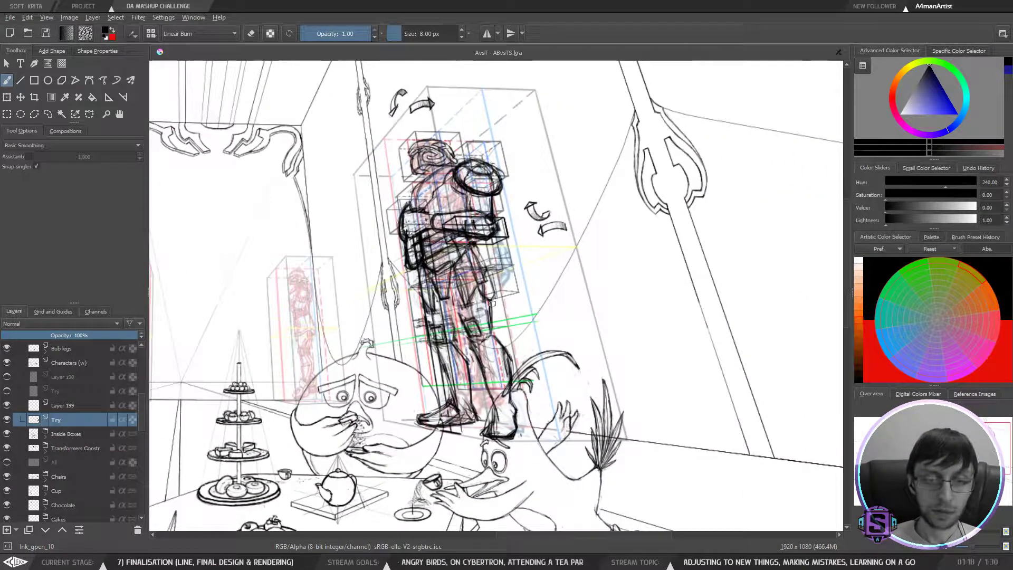
drag(490, 263, 475, 271)
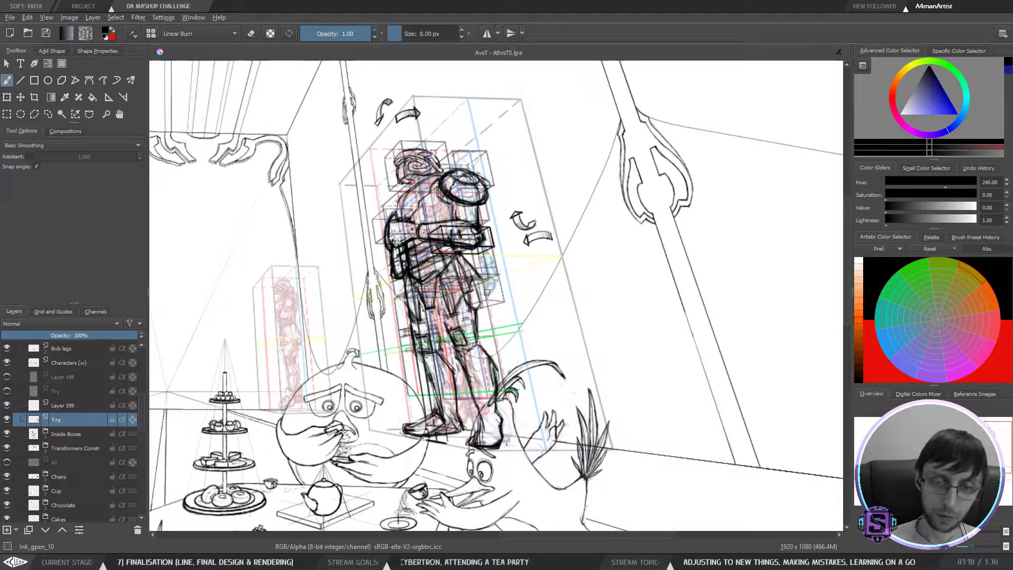
mouse_move(475, 282)
mouse_down()
mouse_move(484, 306)
mouse_move(466, 301)
mouse_up()
mouse_move(402, 287)
mouse_down()
mouse_move(411, 326)
mouse_move(498, 306)
mouse_up()
drag(414, 326, 514, 304)
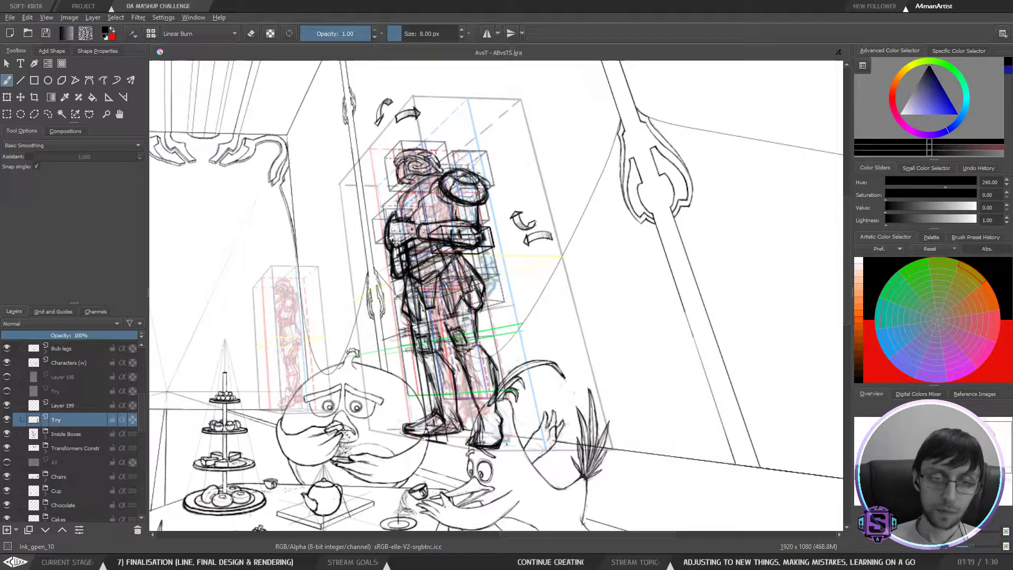
key(m)
key(m)
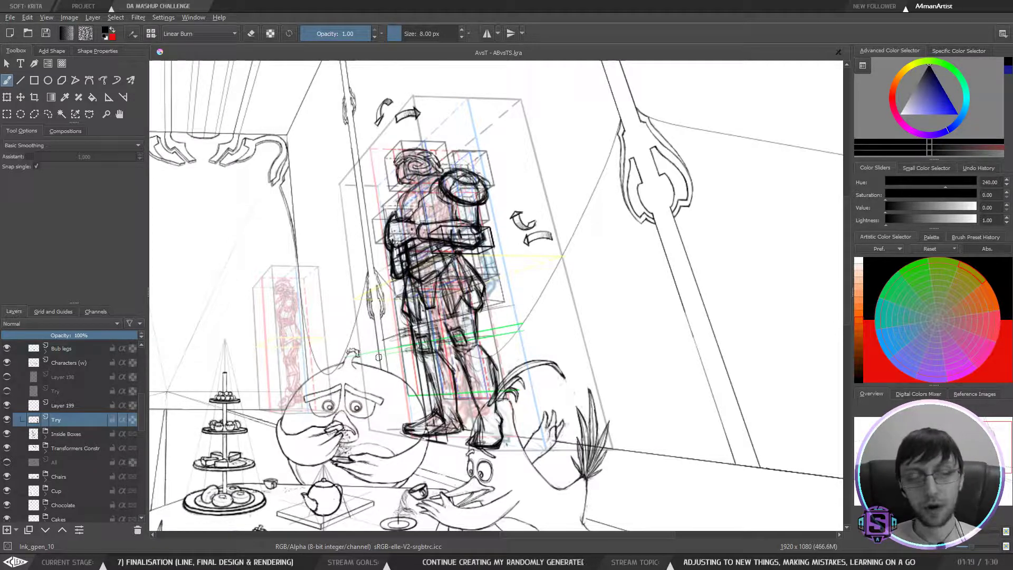
double_click(59, 417)
key(Return)
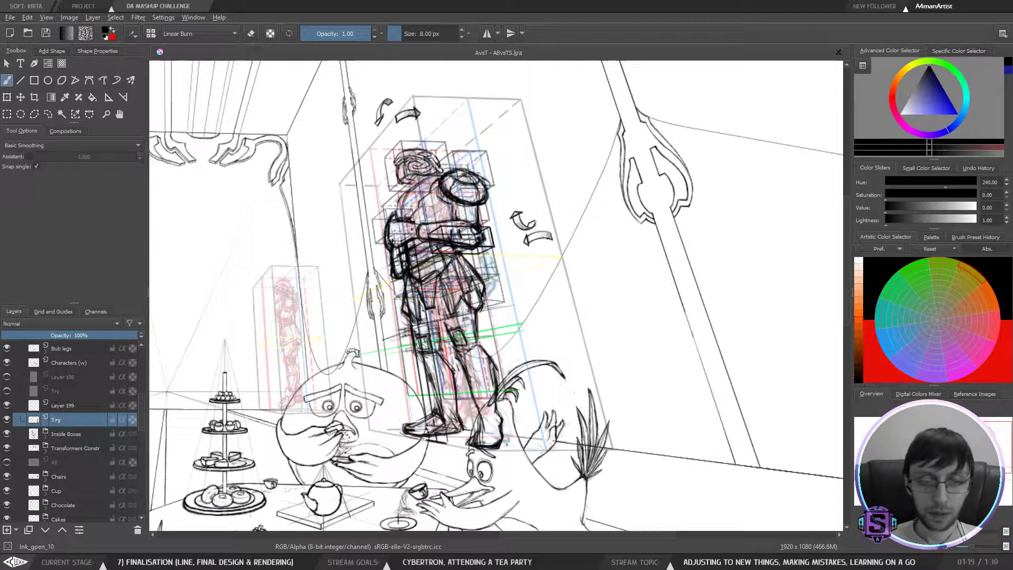
drag(438, 310, 439, 331)
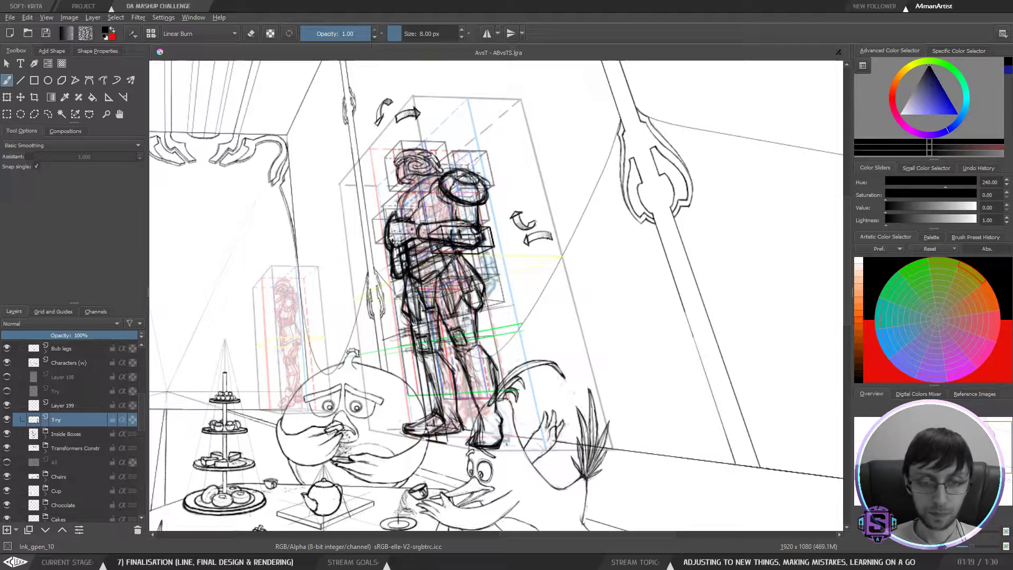
Step: Examine the statue's legs and stance against the whole scene, comparing the mirrored and normal views
key(m)
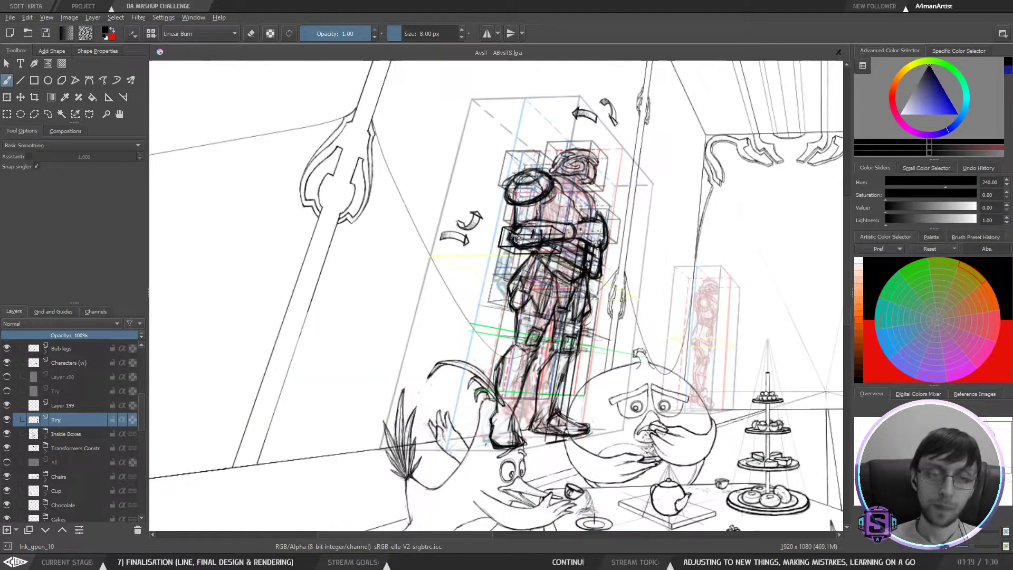
scroll(527, 287, down, 4)
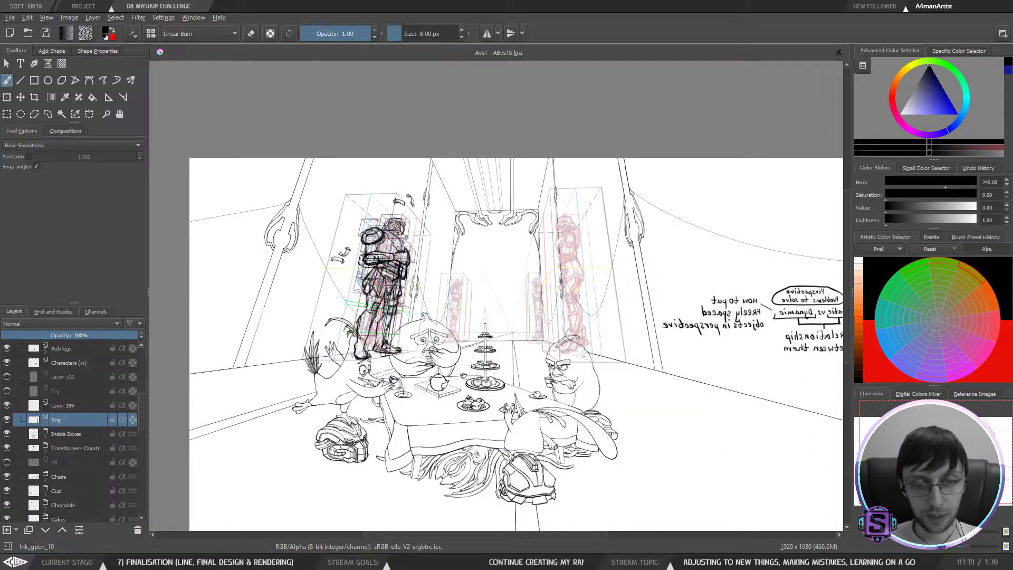
key(m)
scroll(672, 359, up, 4)
drag(671, 359, 437, 340)
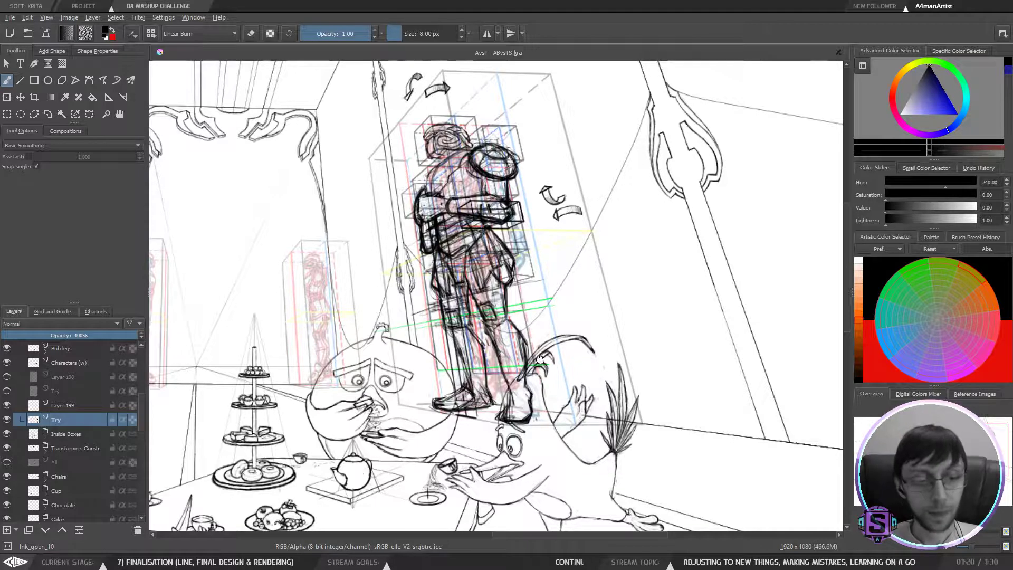
drag(541, 362, 515, 371)
key(minus)
key(minus)
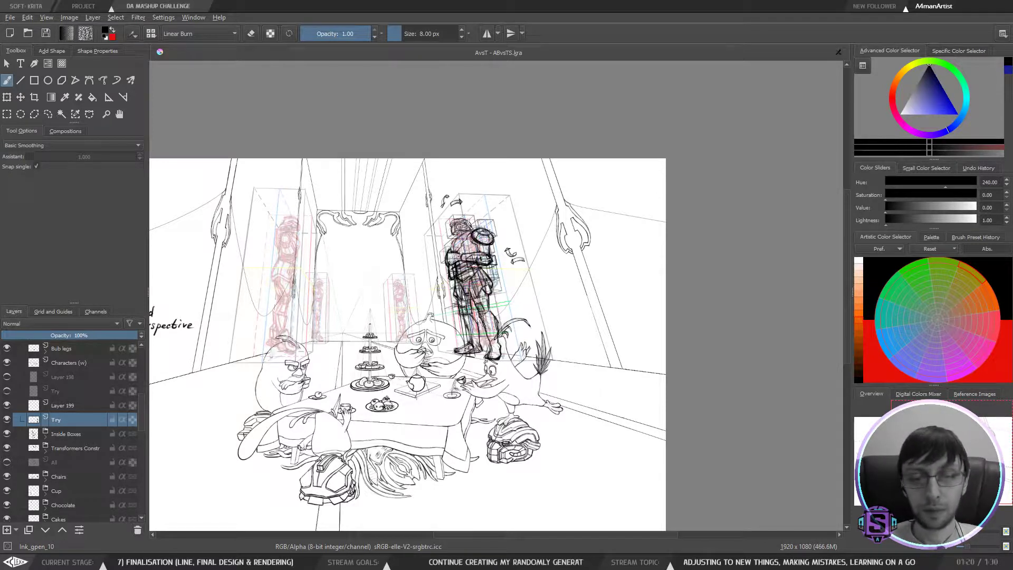
drag(477, 346, 470, 333)
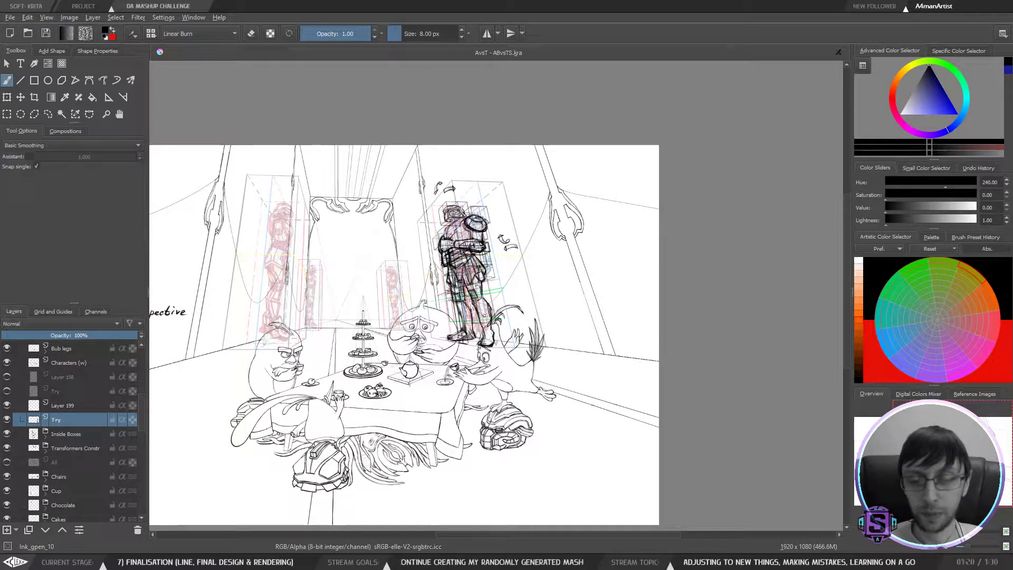
drag(439, 392, 609, 312)
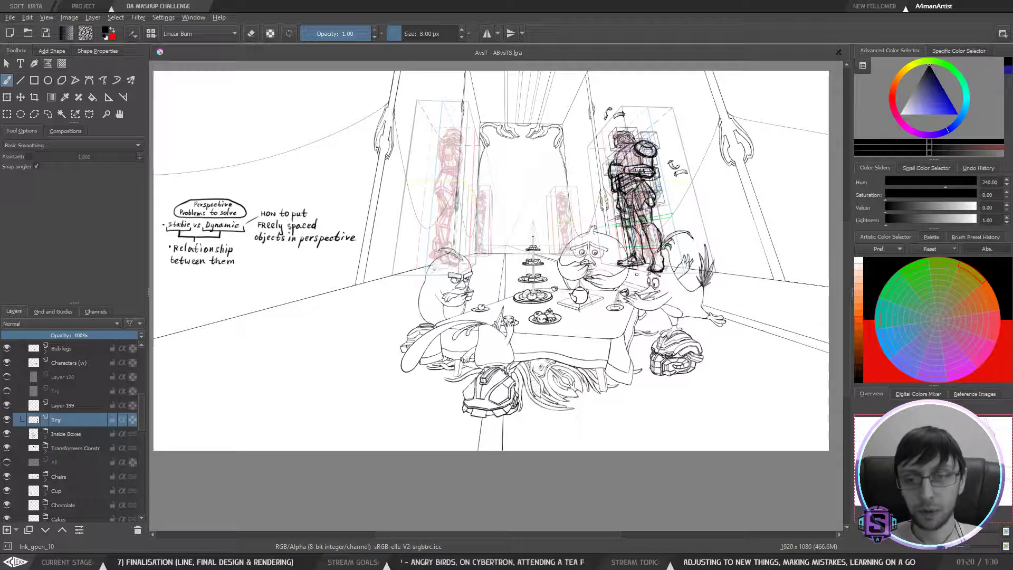
Step: Select the statue's foot above the long-beaked bird's head and shift it slightly away from the round bird with Free Transform
drag(636, 274, 499, 298)
scroll(524, 263, up, 4)
mouse_move(549, 370)
mouse_down()
mouse_move(545, 386)
mouse_move(563, 328)
mouse_move(525, 254)
mouse_move(490, 218)
mouse_move(471, 244)
mouse_up()
key(q)
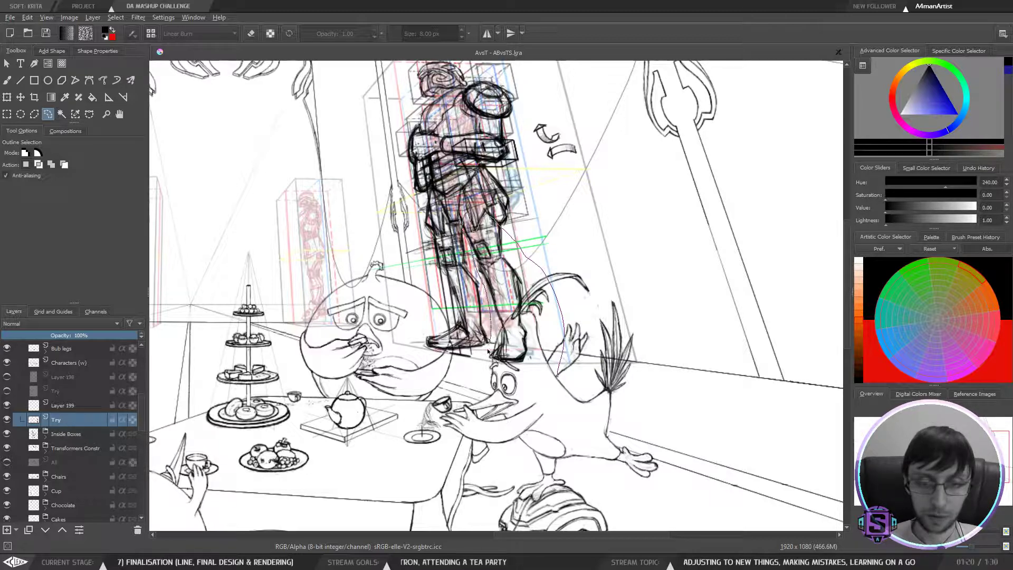
drag(489, 344, 485, 380)
mouse_move(559, 344)
mouse_down()
mouse_move(556, 293)
mouse_move(509, 231)
mouse_move(486, 216)
mouse_move(464, 229)
mouse_move(486, 290)
mouse_move(486, 354)
mouse_move(566, 389)
mouse_up()
key(ctrl+t)
drag(565, 296, 574, 296)
key(Return)
key(b)
key(ctrl+shift+a)
key(minus)
key(minus)
key(plus)
key(plus)
Step: Select the statue's leg beside the round bird, shift it slightly toward that bird with Free Transform, and check the stance in the mirrored view
drag(472, 364, 491, 380)
key(l)
mouse_move(489, 383)
mouse_down()
mouse_move(510, 368)
mouse_move(514, 339)
mouse_up()
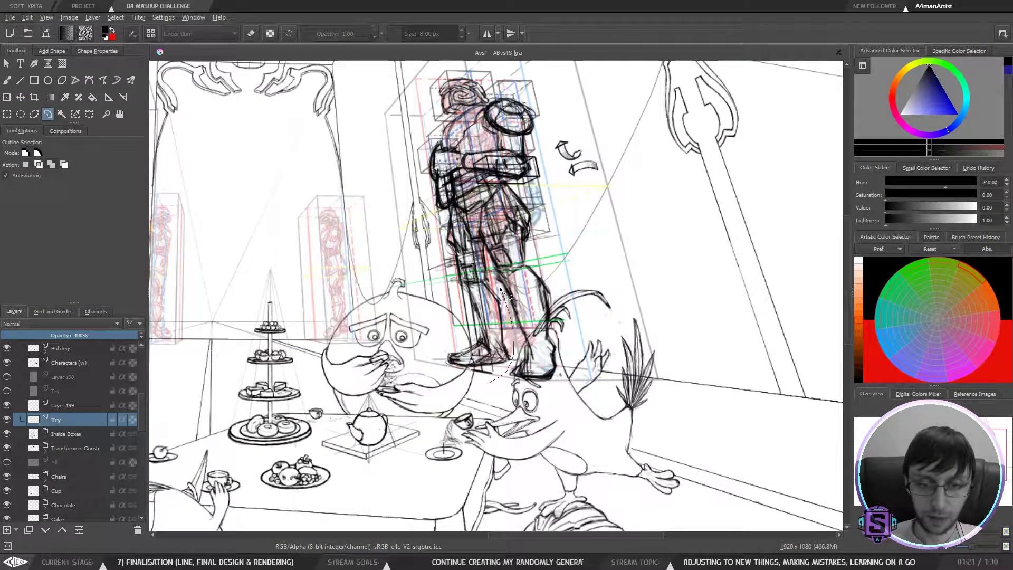
mouse_move(486, 258)
mouse_down()
mouse_move(468, 238)
mouse_move(453, 248)
mouse_up()
mouse_move(446, 311)
mouse_down()
mouse_move(489, 385)
mouse_move(432, 394)
mouse_up()
key(ctrl+t)
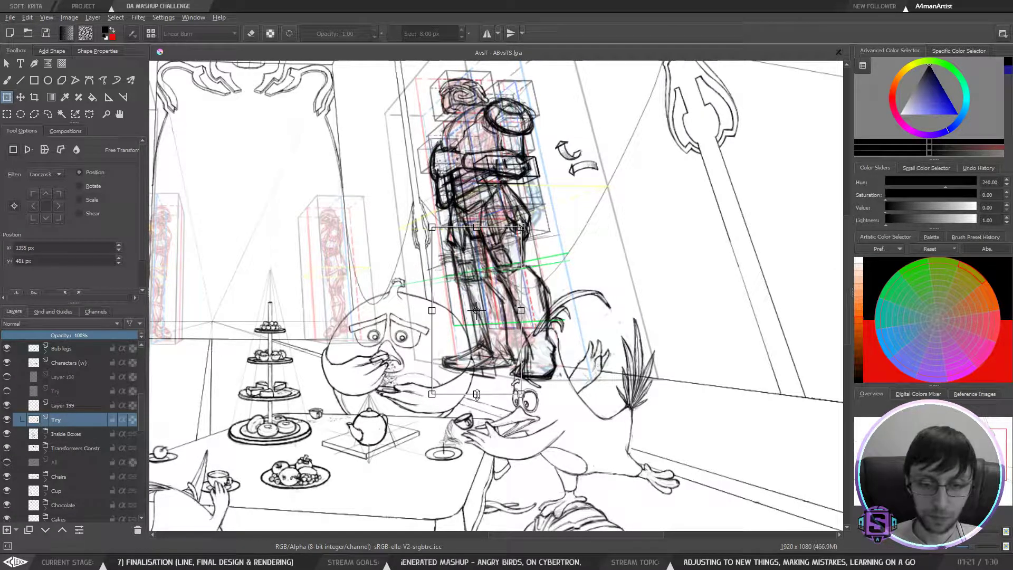
drag(498, 349, 498, 330)
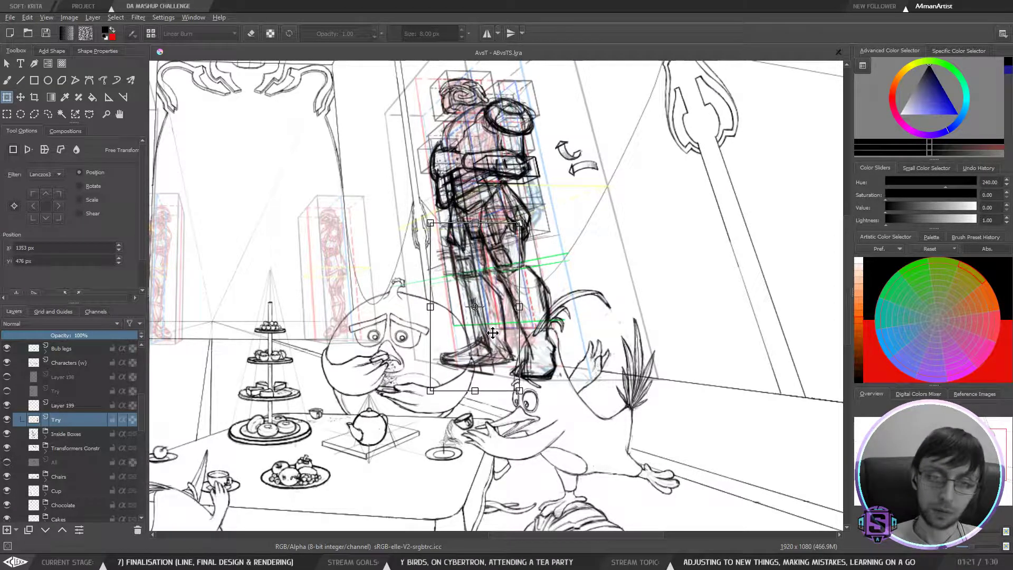
key(Return)
key(b)
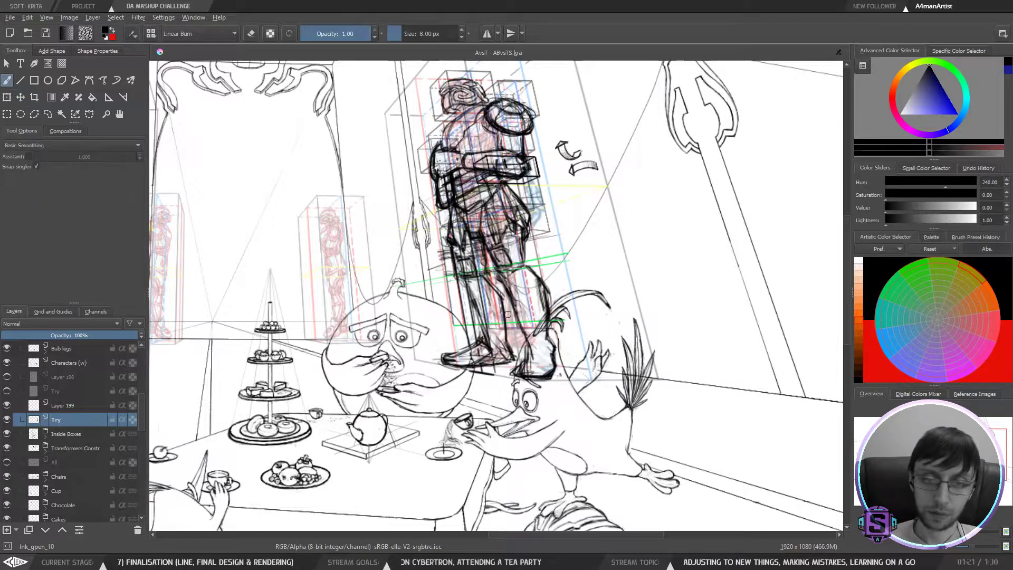
scroll(513, 318, down, 2)
key(m)
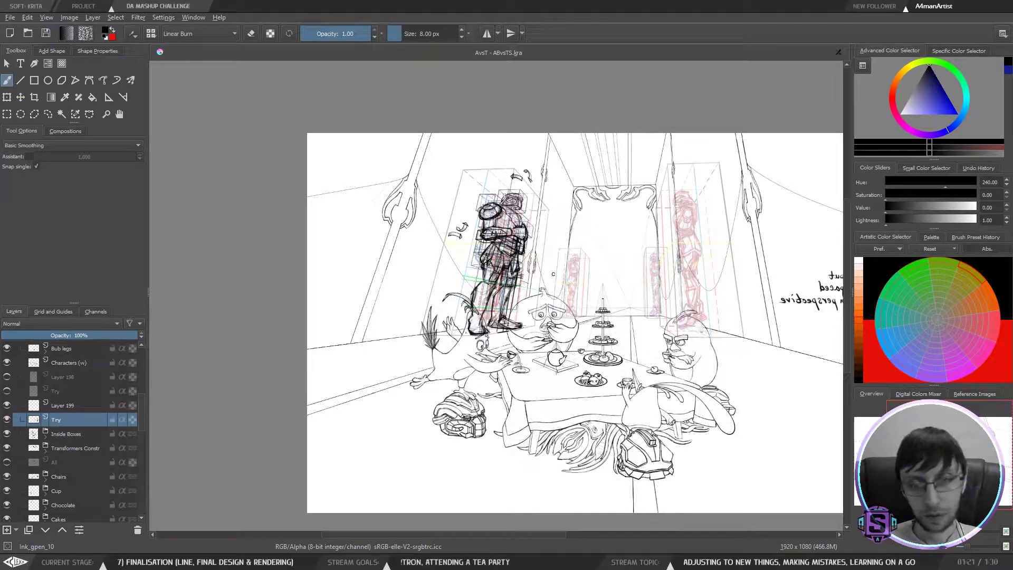
key(m)
scroll(542, 279, up, 4)
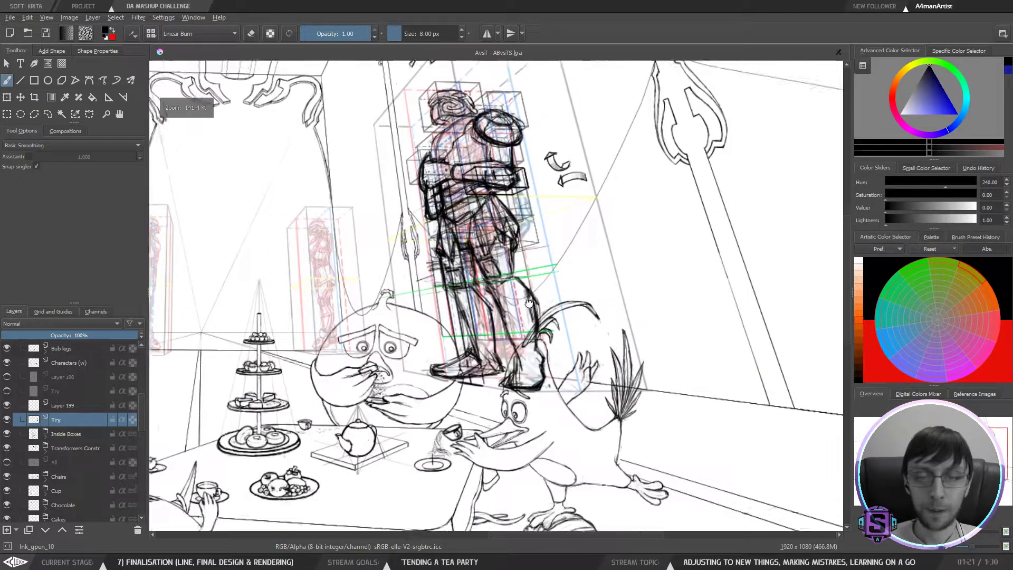
scroll(502, 266, up, 2)
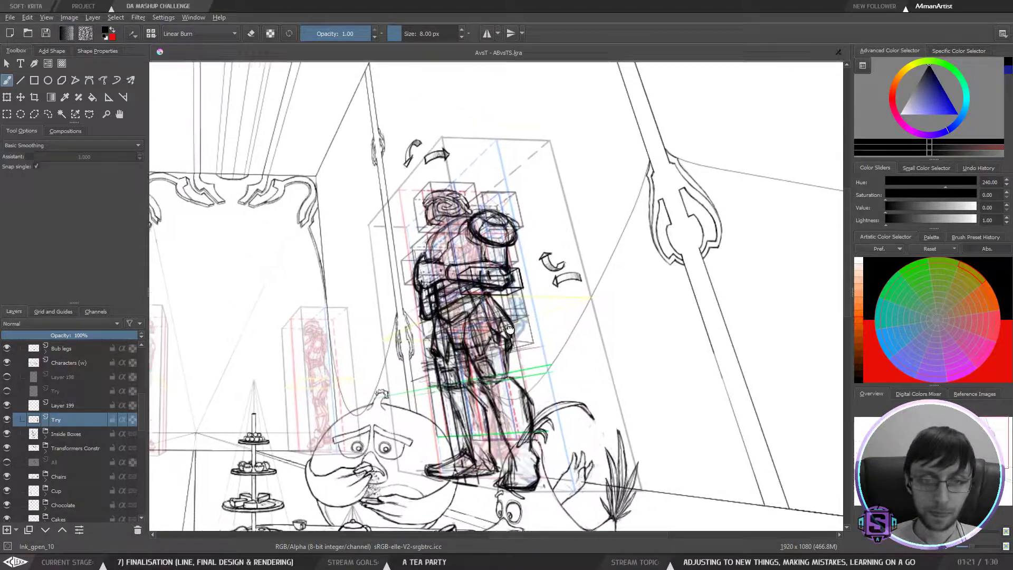
mouse_move(488, 184)
mouse_down()
mouse_move(443, 174)
mouse_move(493, 192)
mouse_move(448, 176)
mouse_move(425, 408)
mouse_move(438, 468)
mouse_up()
key(ctrl+z)
mouse_move(525, 176)
mouse_down()
mouse_move(577, 391)
mouse_move(618, 502)
mouse_up()
key(ctrl+z)
key(ctrl+z)
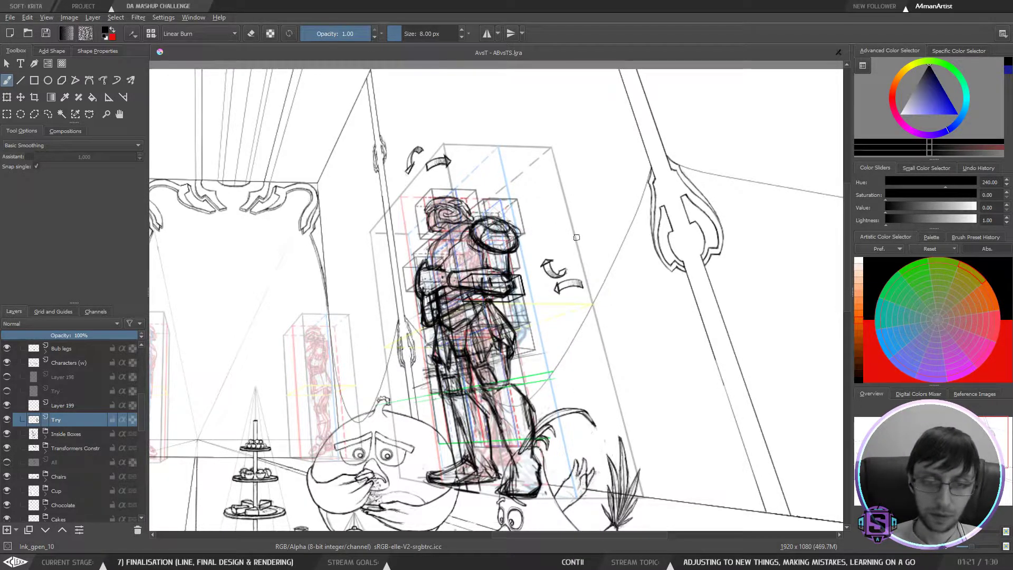
Step: Compare the full scene in the mirrored and normal views, and save the drawing
key(minus)
key(minus)
key(m)
key(m)
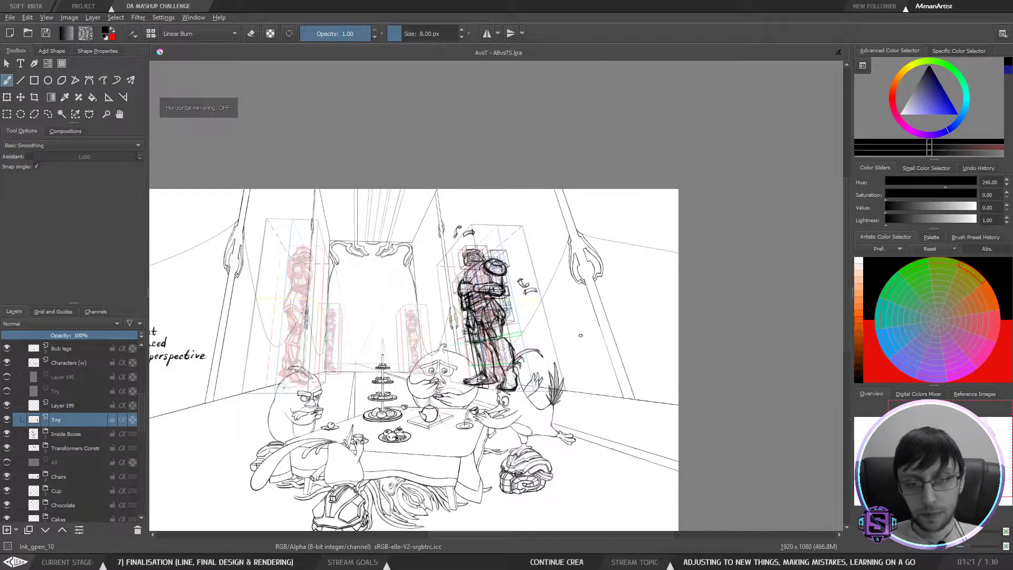
drag(691, 306, 713, 303)
click(45, 35)
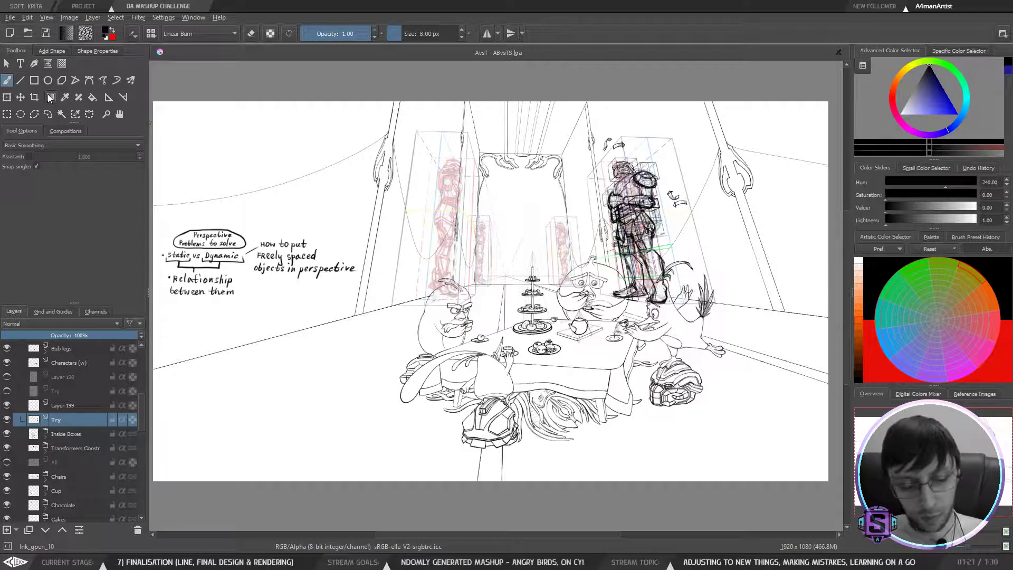
Step: Draw boot details on both of the statue's feet, adding ankle cuffs and a round ankle disc on the foot above the long-beaked bird
key(ctrl+plus)
key(ctrl+plus)
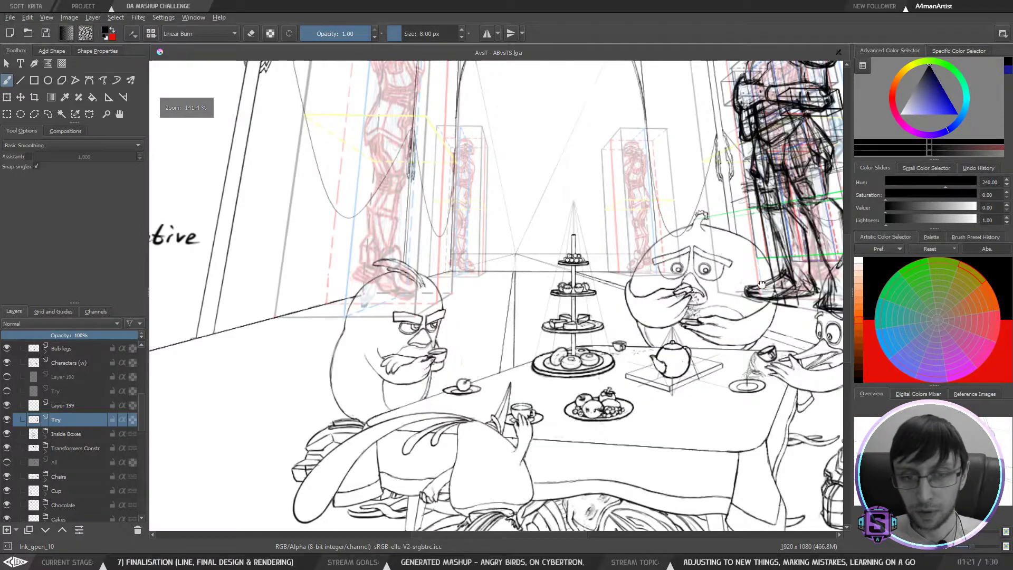
drag(760, 281, 485, 323)
scroll(530, 221, up, 3)
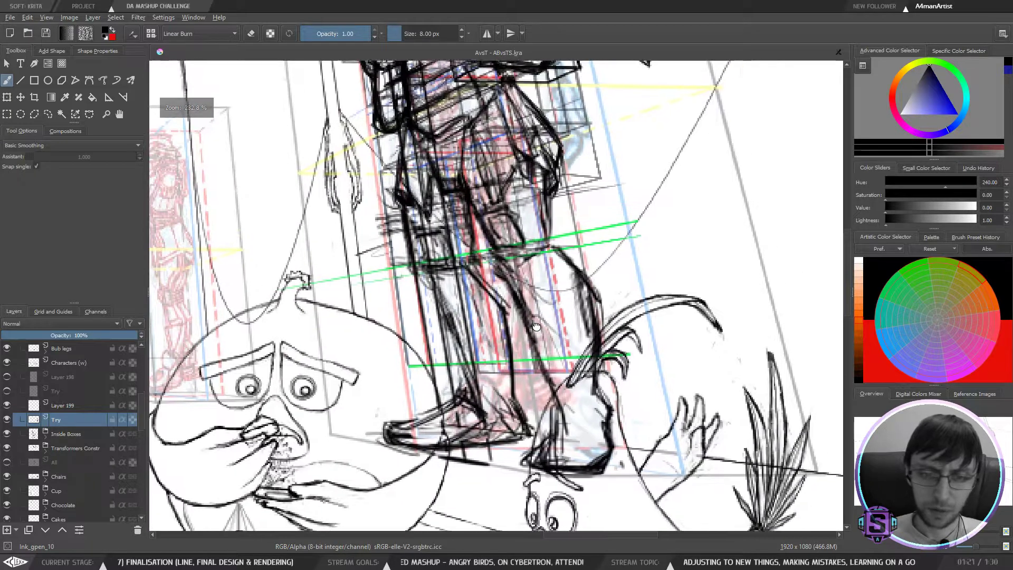
drag(547, 239, 556, 231)
key(e)
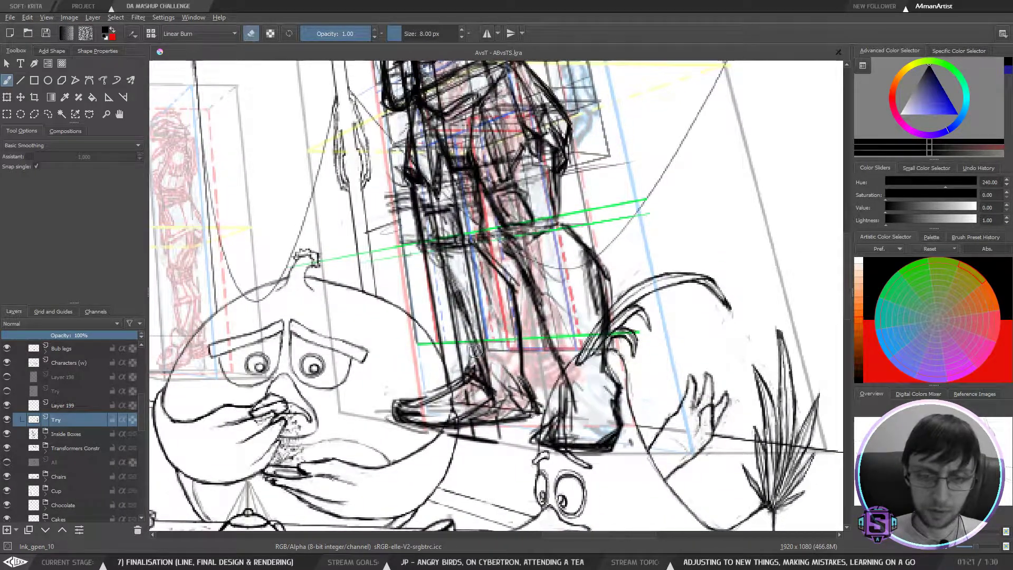
key(e)
mouse_move(450, 364)
mouse_down()
mouse_move(443, 340)
mouse_move(496, 336)
mouse_move(507, 377)
mouse_move(499, 337)
mouse_move(480, 396)
mouse_move(488, 364)
mouse_move(401, 403)
mouse_move(469, 395)
mouse_move(447, 411)
mouse_up()
mouse_move(576, 378)
mouse_down()
mouse_move(573, 392)
mouse_move(553, 395)
mouse_up()
mouse_move(548, 355)
mouse_down()
mouse_move(559, 381)
mouse_move(538, 377)
mouse_move(580, 338)
mouse_move(601, 338)
mouse_move(617, 377)
mouse_up()
drag(604, 338, 615, 379)
mouse_move(602, 339)
mouse_down()
mouse_move(574, 342)
mouse_move(586, 343)
mouse_up()
drag(564, 365, 552, 398)
mouse_move(559, 384)
mouse_down()
mouse_move(558, 405)
mouse_move(541, 420)
mouse_move(552, 453)
mouse_move(592, 411)
mouse_move(563, 420)
mouse_move(585, 400)
mouse_move(578, 422)
mouse_up()
mouse_move(437, 388)
mouse_down()
mouse_move(415, 396)
mouse_move(444, 386)
mouse_up()
key(minus)
key(minus)
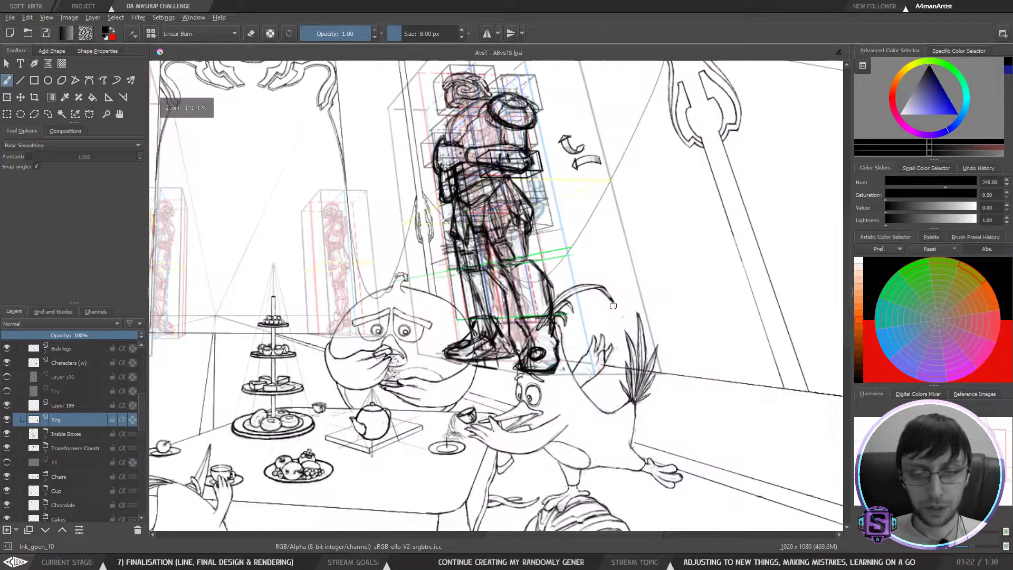
mouse_move(543, 345)
mouse_down()
mouse_move(556, 352)
mouse_move(549, 371)
mouse_move(549, 332)
mouse_move(518, 338)
mouse_up()
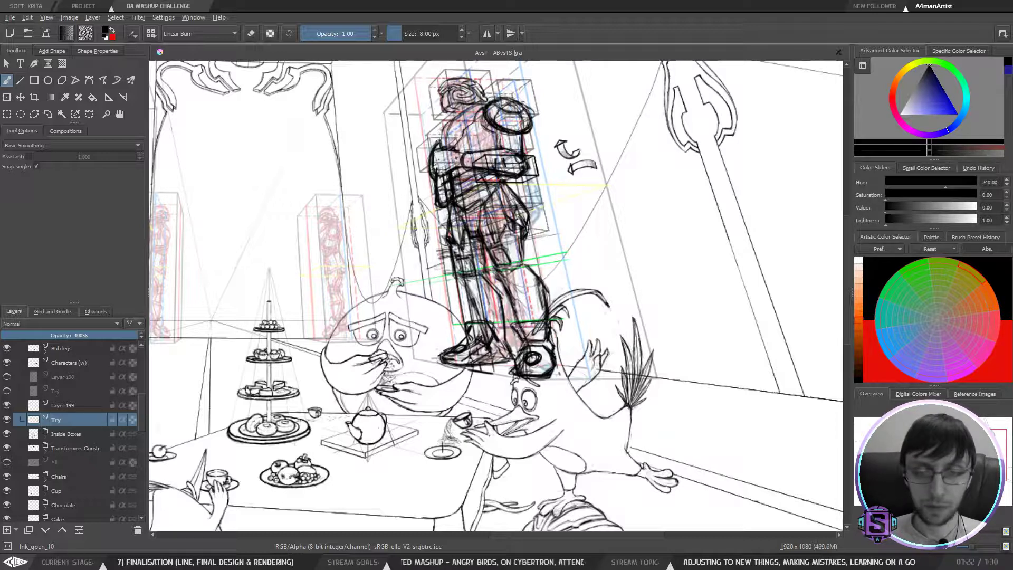
Step: Select the statue's knee guards in turn, move them lower on the legs, and compare the result in the mirrored view
mouse_move(529, 281)
mouse_down()
mouse_move(504, 246)
mouse_move(493, 259)
mouse_move(521, 279)
mouse_move(459, 258)
mouse_move(479, 292)
mouse_move(469, 282)
mouse_up()
click(48, 114)
key(t)
key(b)
key(ctrl+shift+a)
click(48, 114)
key(t)
key(b)
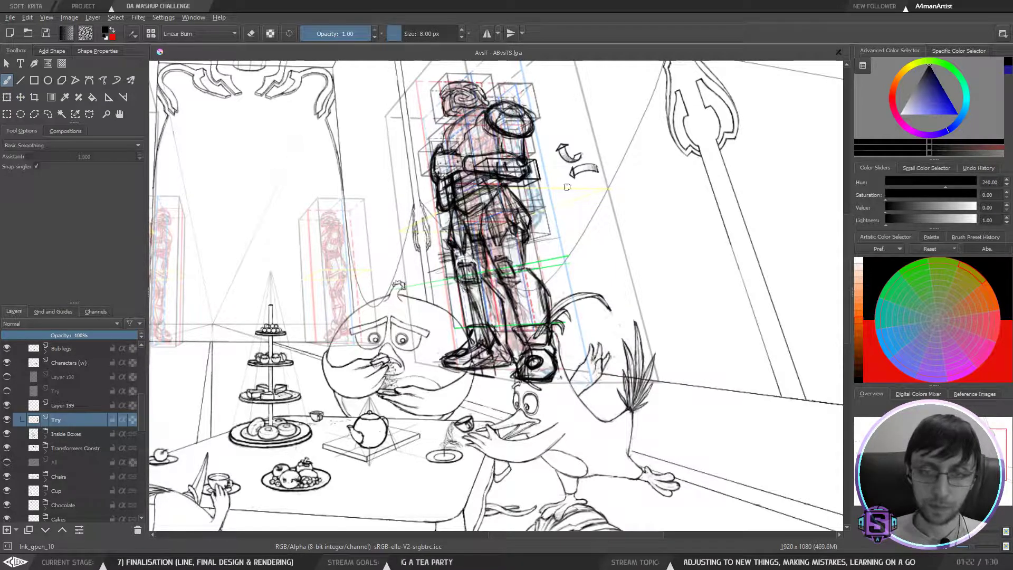
key(minus)
key(minus)
key(m)
key(m)
key(plus)
key(plus)
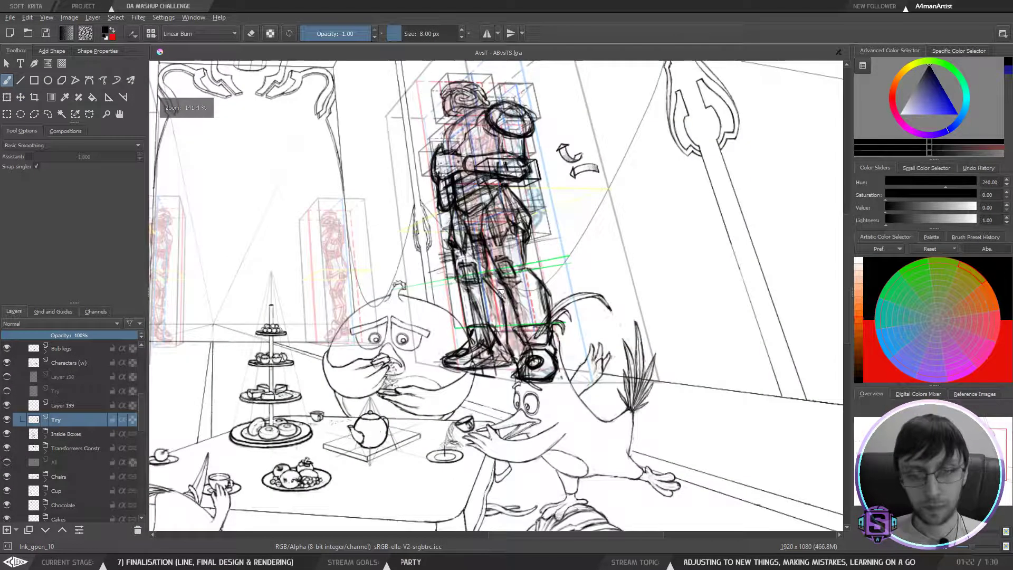
Step: Select the knee guard on the leg beside the round bird, adjust its position with Free Transform, and check the statue in the mirrored view
key(l)
mouse_move(482, 282)
mouse_down()
mouse_move(470, 256)
mouse_move(468, 289)
mouse_move(482, 278)
mouse_up()
key(ctrl+t)
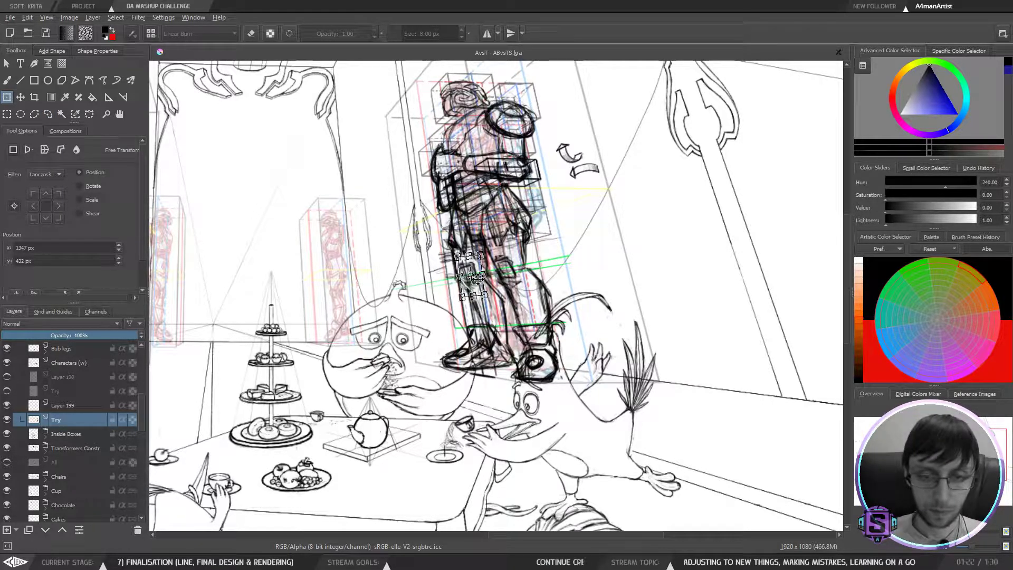
key(t)
key(b)
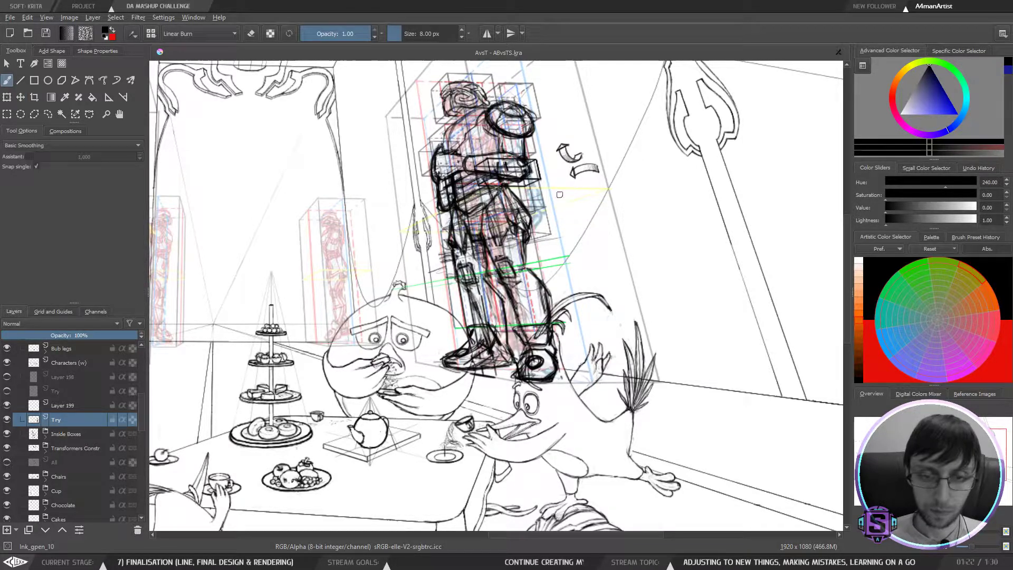
key(ctrl+minus)
key(ctrl+minus)
key(m)
key(m)
key(m)
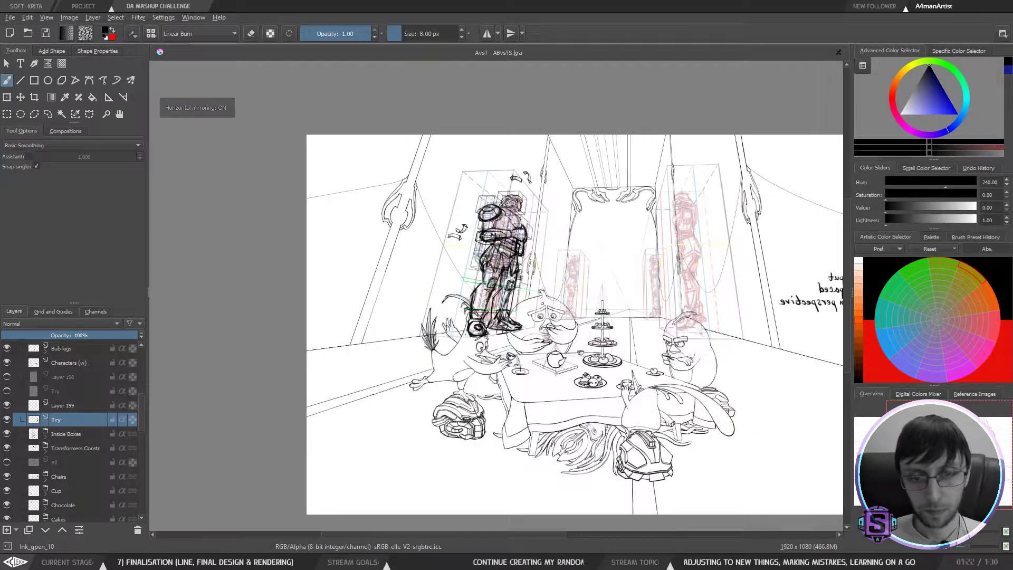
Step: Return the canvas to the unmirrored view and save the drawing
key(m)
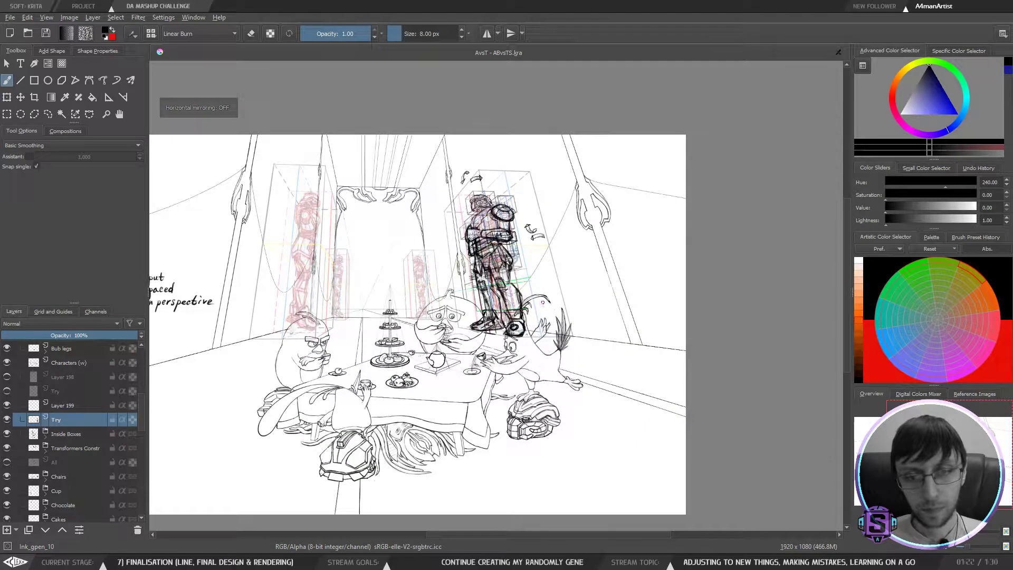
drag(580, 311, 619, 290)
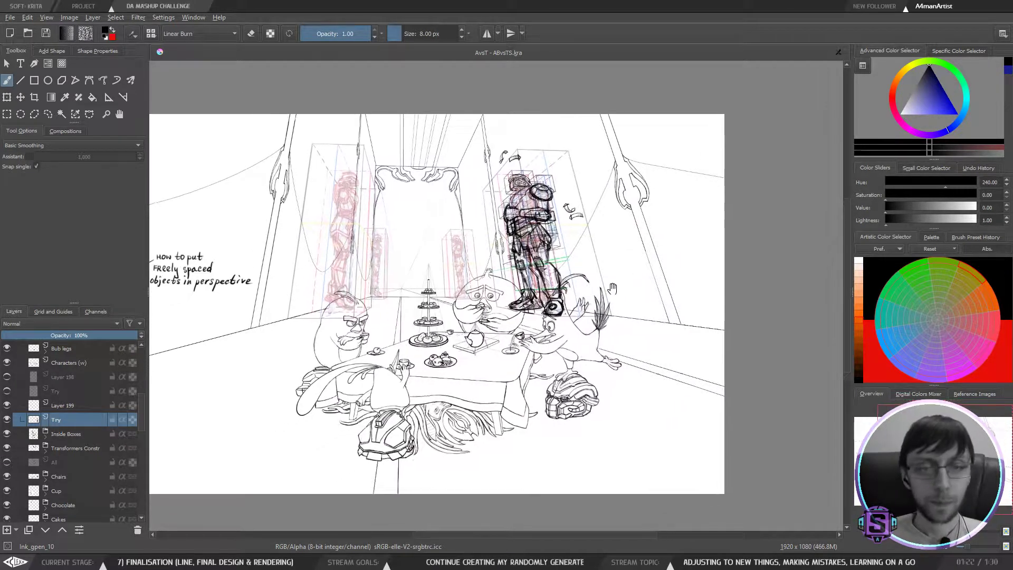
click(46, 34)
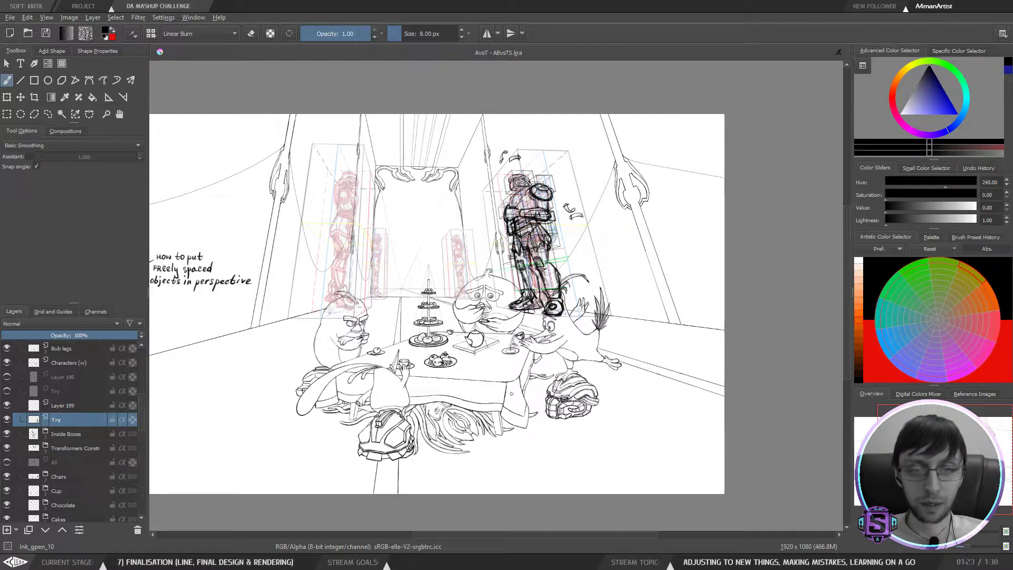
scroll(65, 413, up, 4)
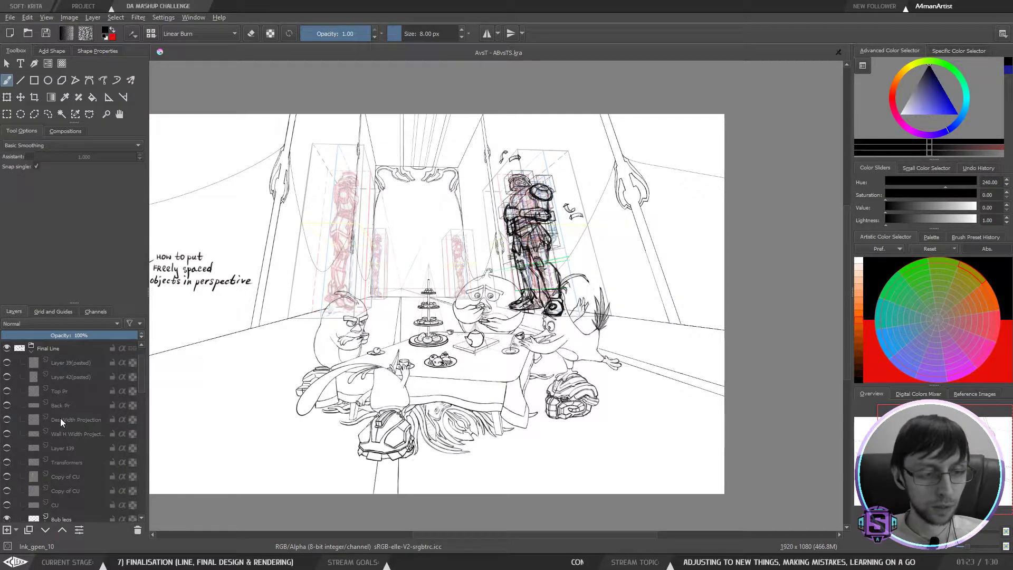
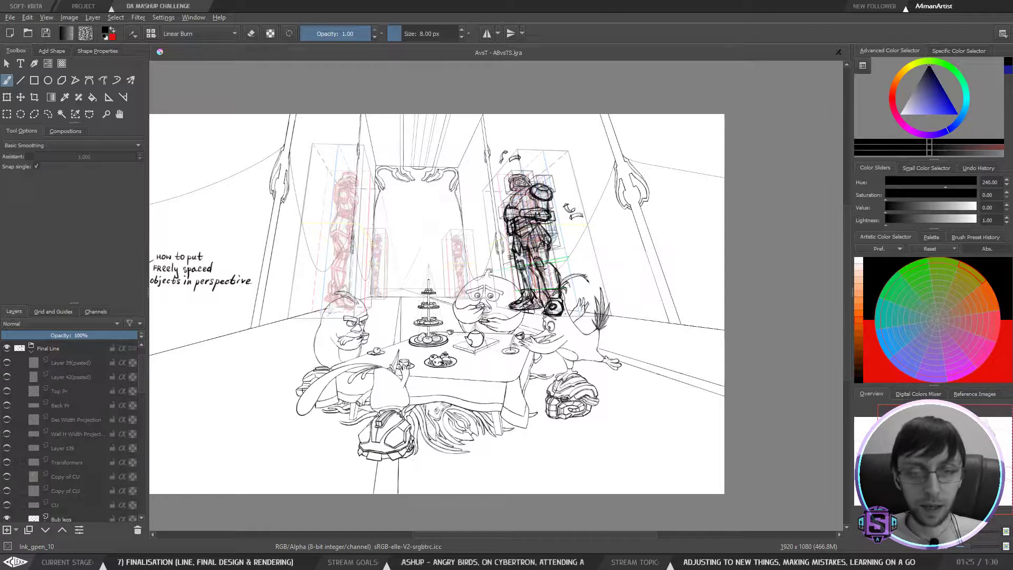
scroll(587, 266, down, 1)
scroll(587, 266, up, 2)
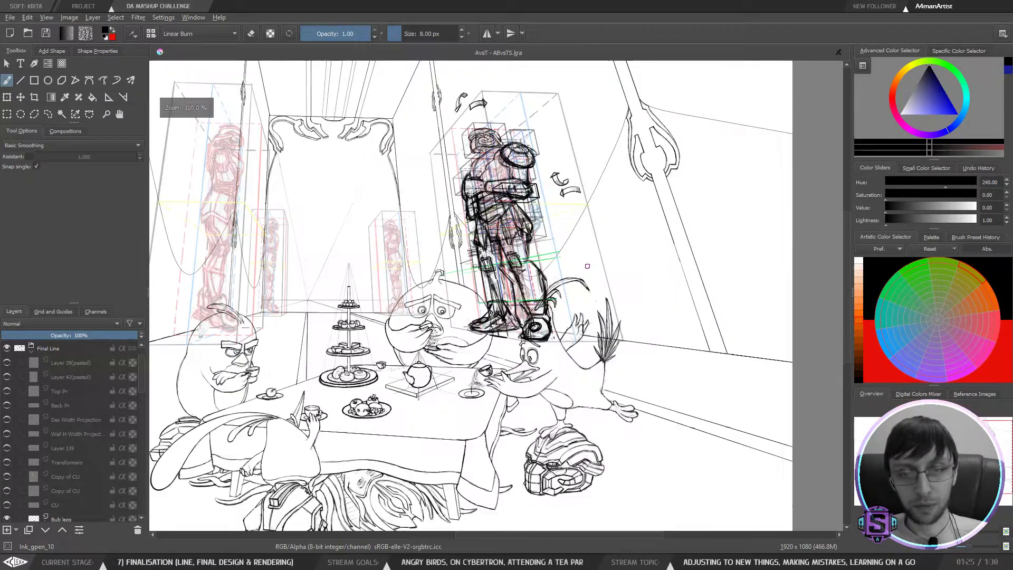
drag(587, 266, 607, 298)
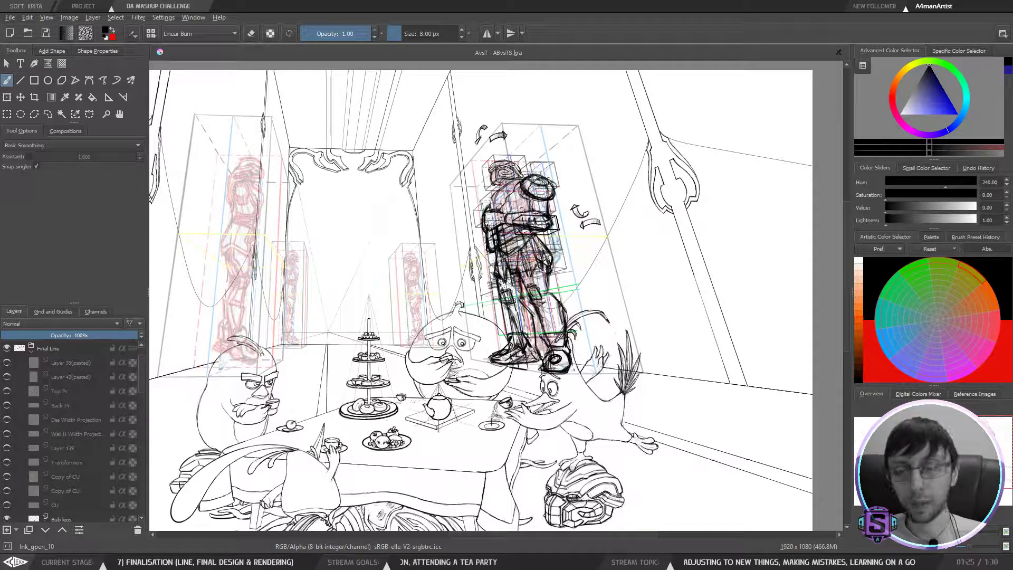
scroll(513, 211, down, 1)
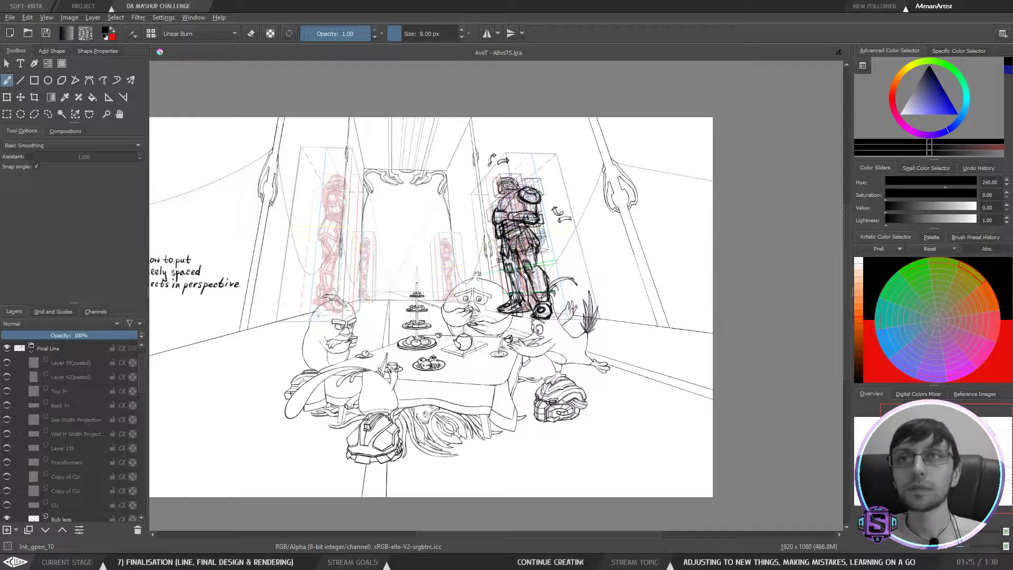
Step: Switch to the video player, review the recorded 3D robot model's feet, waist armour and head, and close the player
key(alt+Tab)
key(alt+Tab)
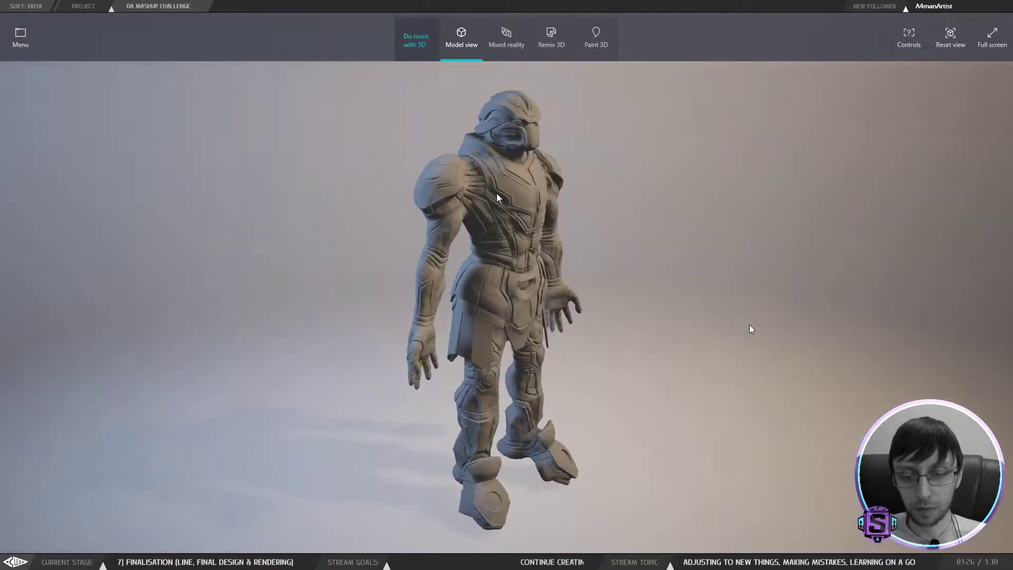
click(262, 530)
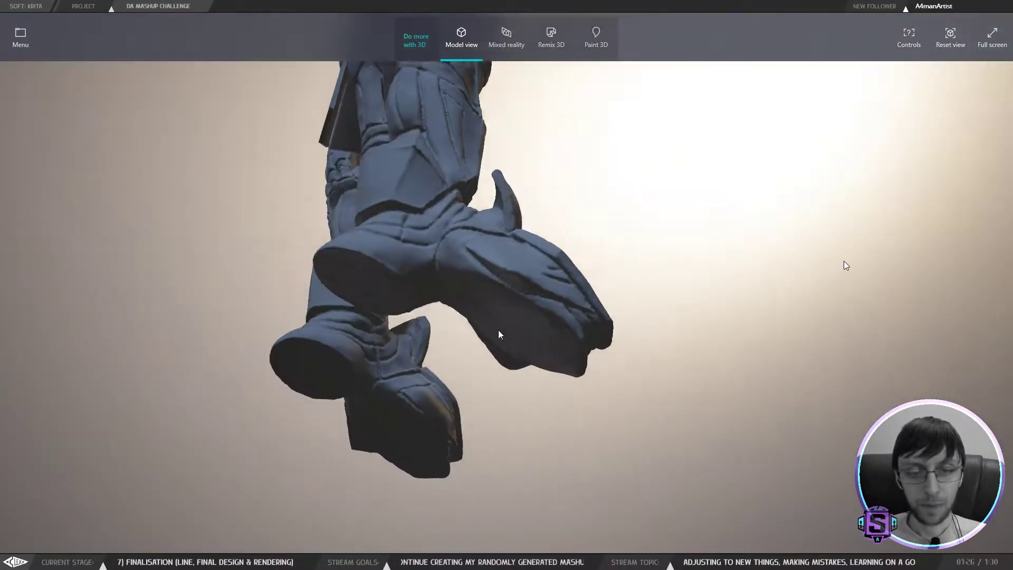
drag(328, 530, 518, 534)
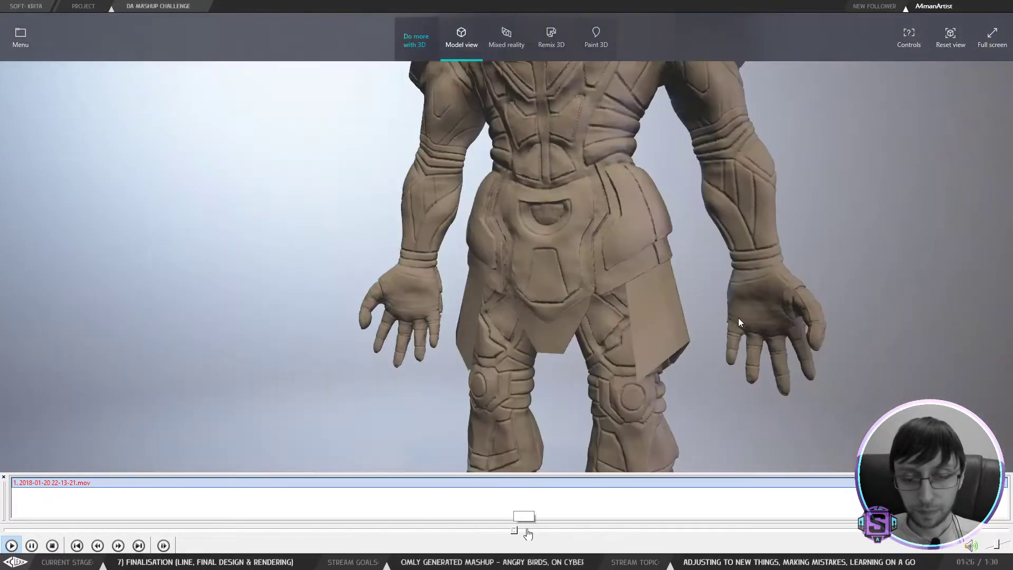
click(592, 531)
click(636, 530)
click(668, 531)
click(703, 533)
click(740, 532)
click(780, 531)
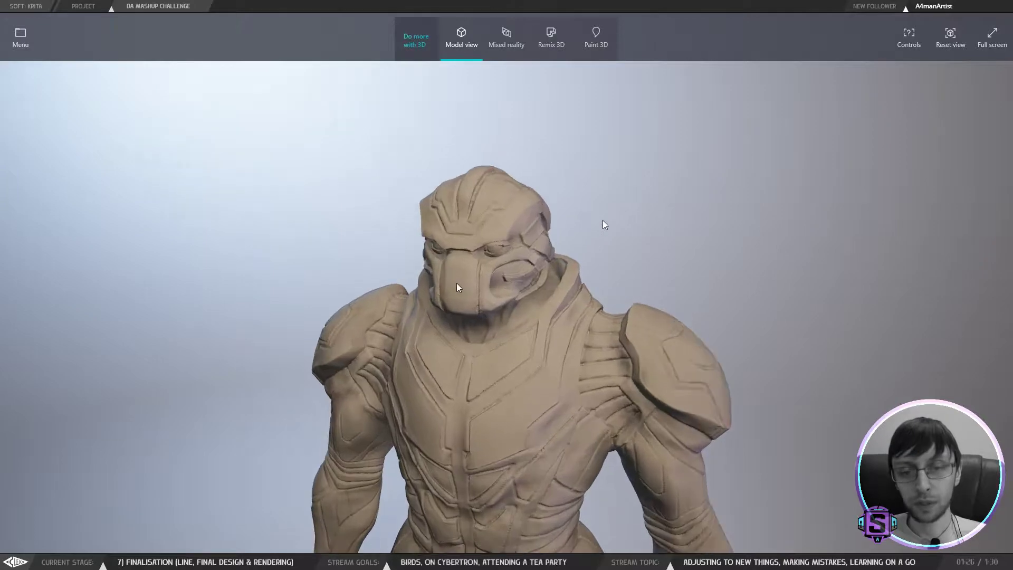
double_click(605, 224)
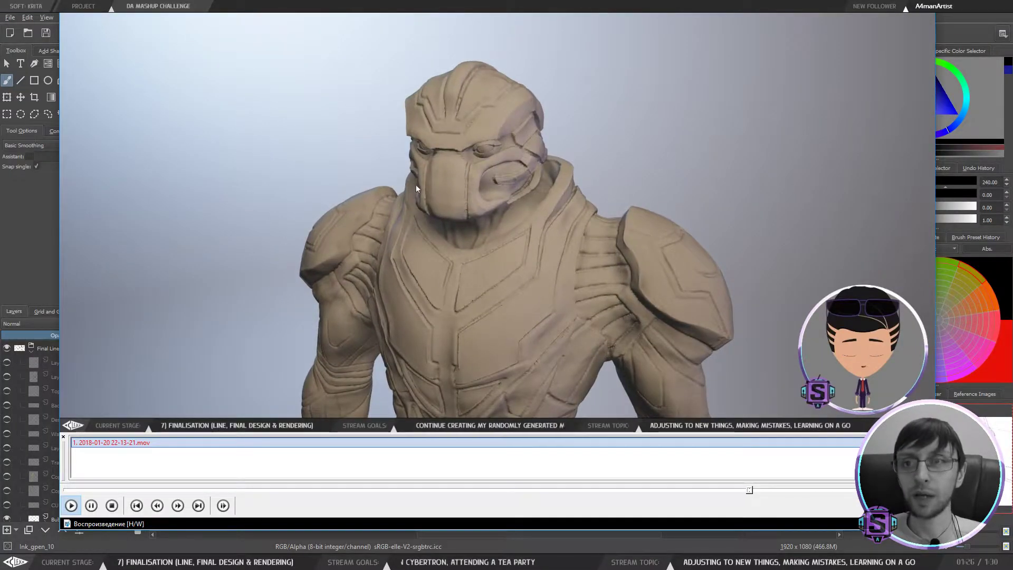
click(923, 6)
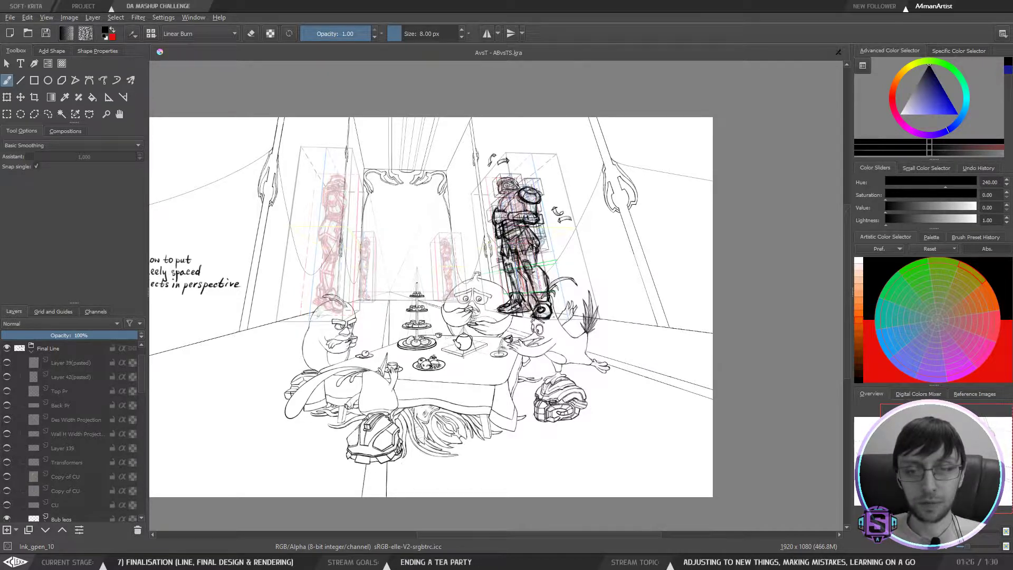
Step: Switch to the Blender window, maximize it, and examine the posed mannequin's legs and feet up close
scroll(513, 241, down, 1)
scroll(513, 241, up, 1)
drag(514, 241, 638, 193)
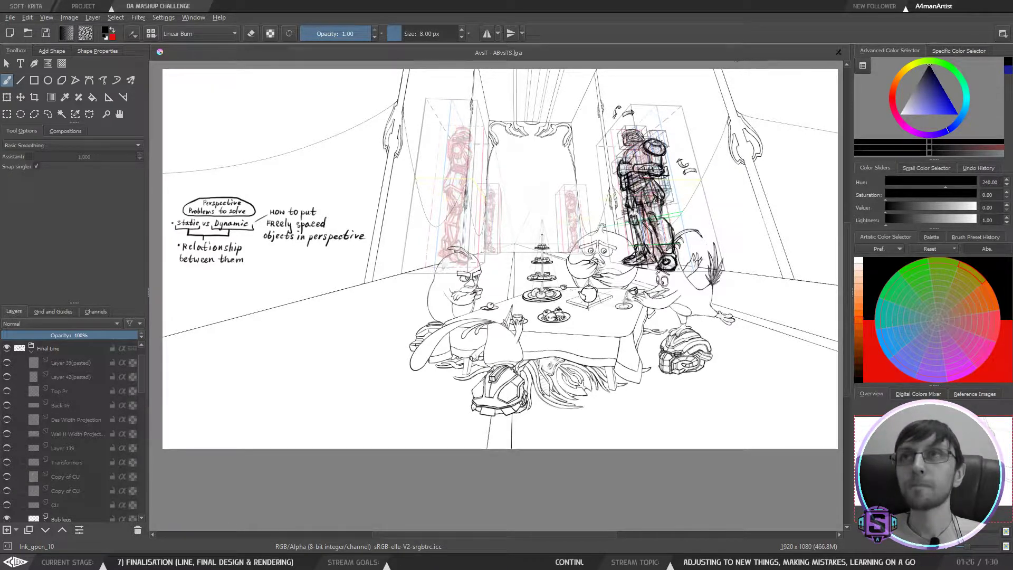
drag(417, 0, 506, 9)
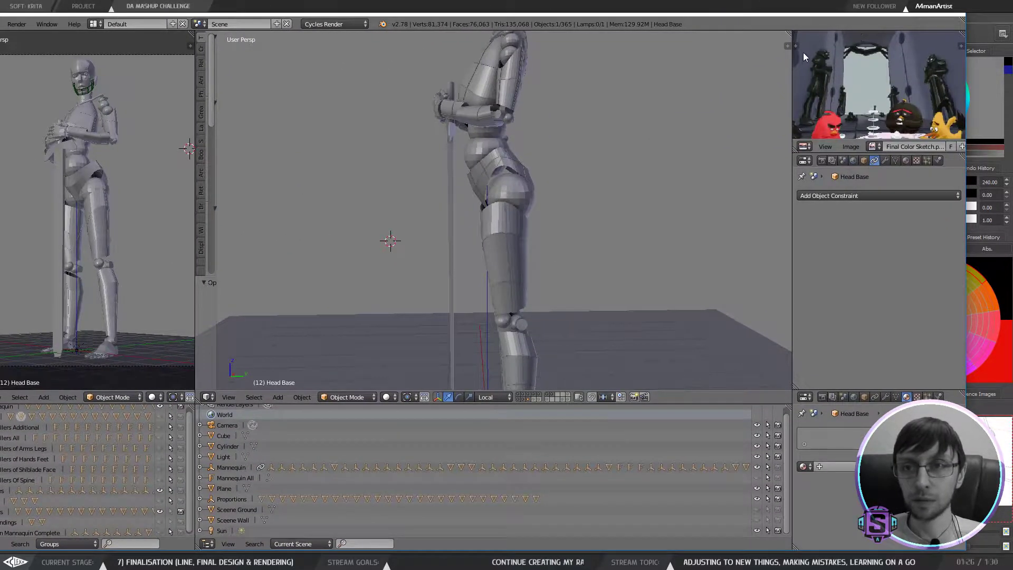
double_click(773, 13)
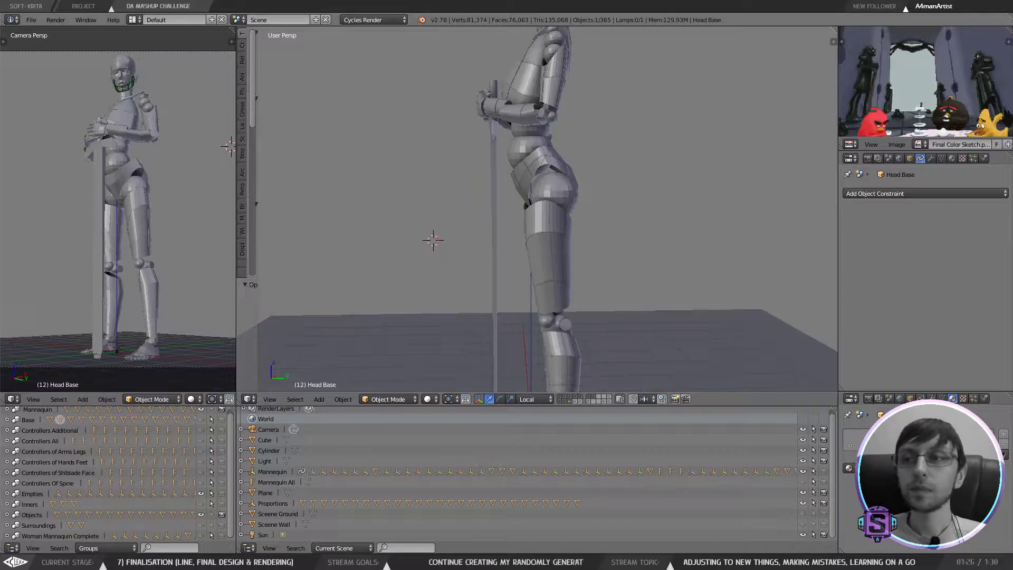
scroll(528, 245, down, 4)
drag(530, 246, 560, 269)
scroll(571, 248, up, 3)
scroll(562, 255, down, 3)
scroll(551, 310, up, 8)
drag(554, 359, 565, 257)
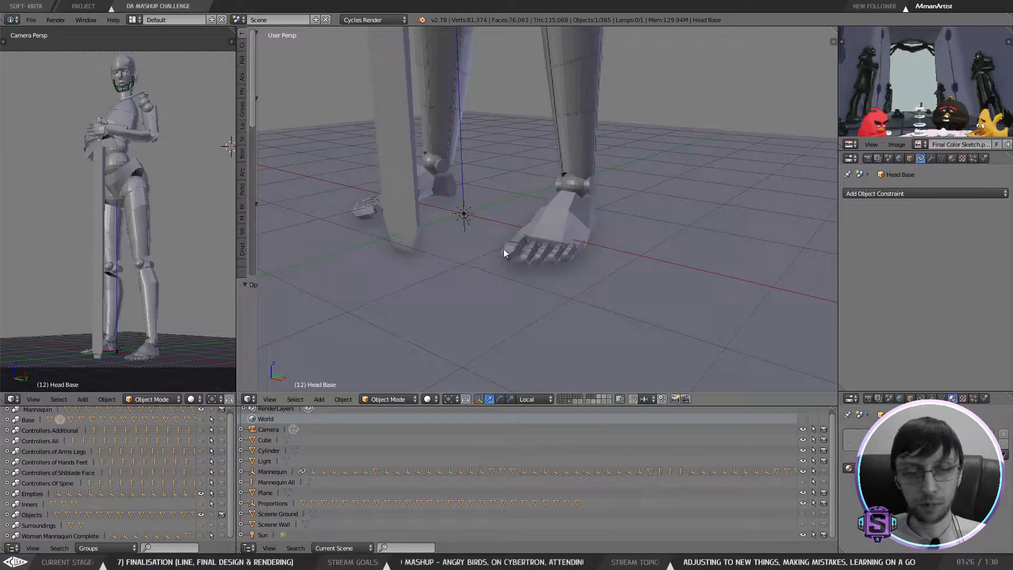
scroll(518, 338, down, 3)
Step: Switch back to Krita and examine the background statue's legs and feet for comparison with the mannequin
key(alt+Tab)
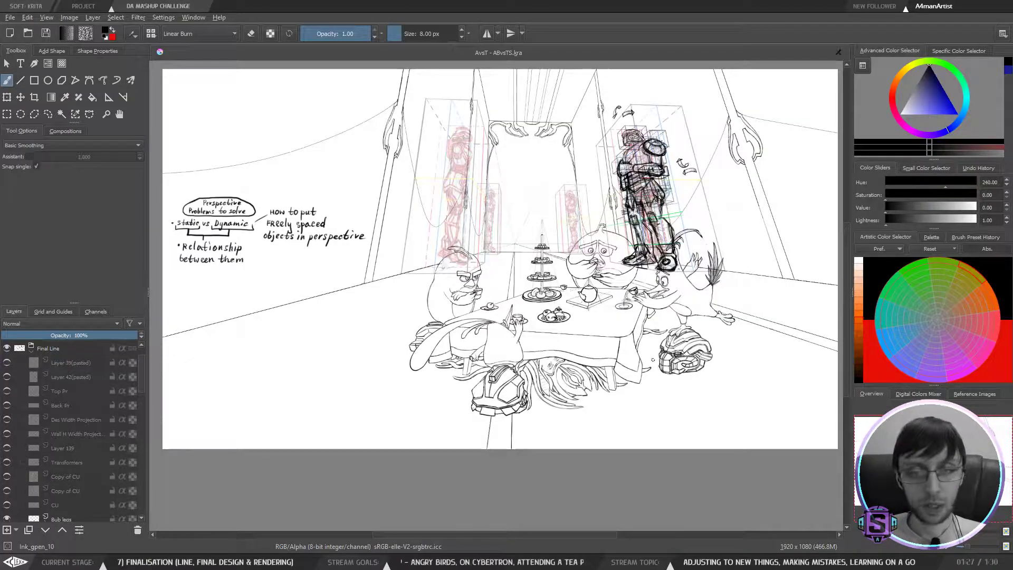
scroll(694, 280, up, 2)
drag(680, 249, 607, 341)
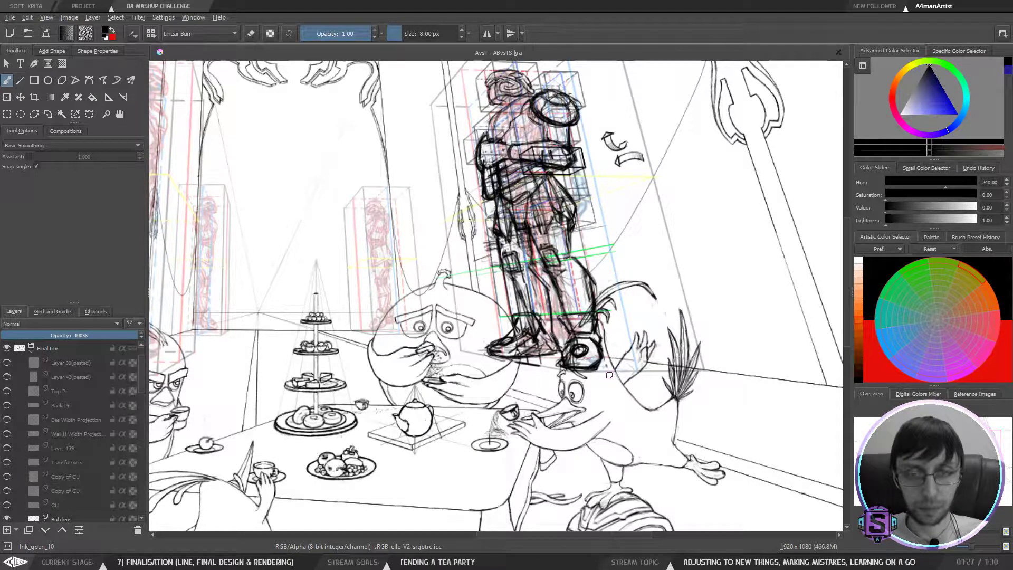
scroll(649, 377, down, 2)
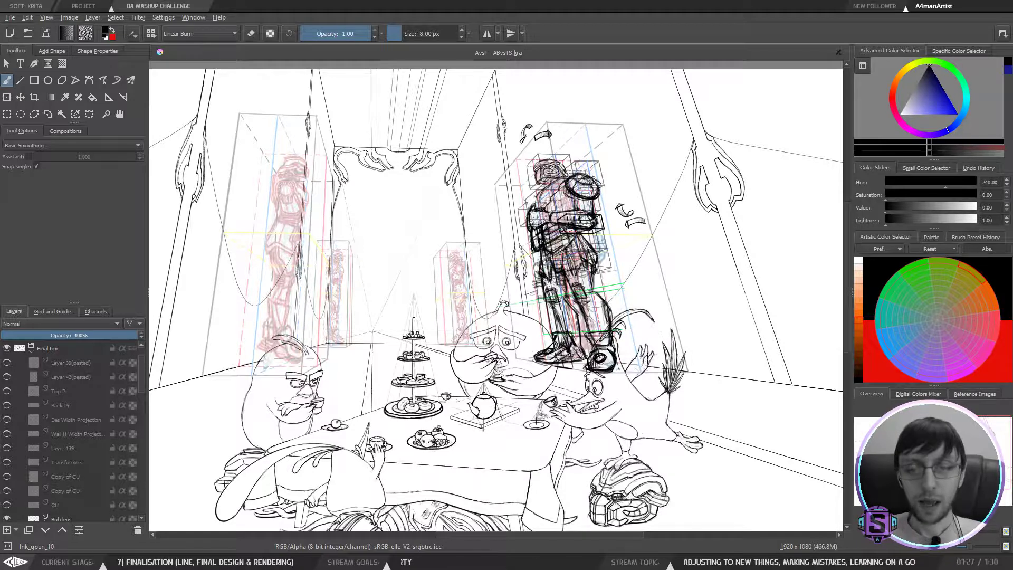
Step: Switch to Blender and examine the mannequin's full standing pose, its arms, and its hands resting on the sword from several angles
key(alt+Tab)
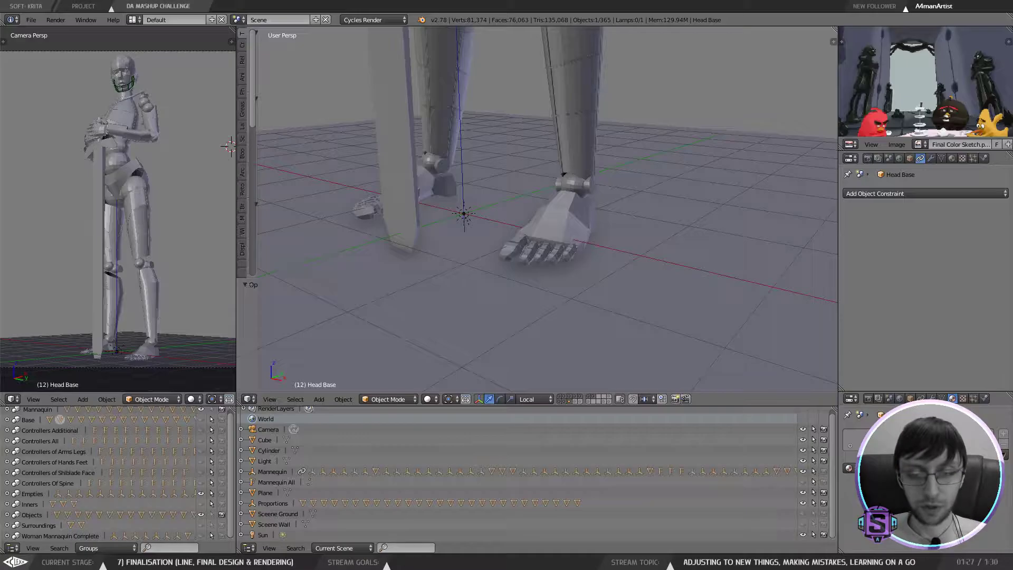
scroll(598, 183, down, 4)
drag(576, 251, 548, 309)
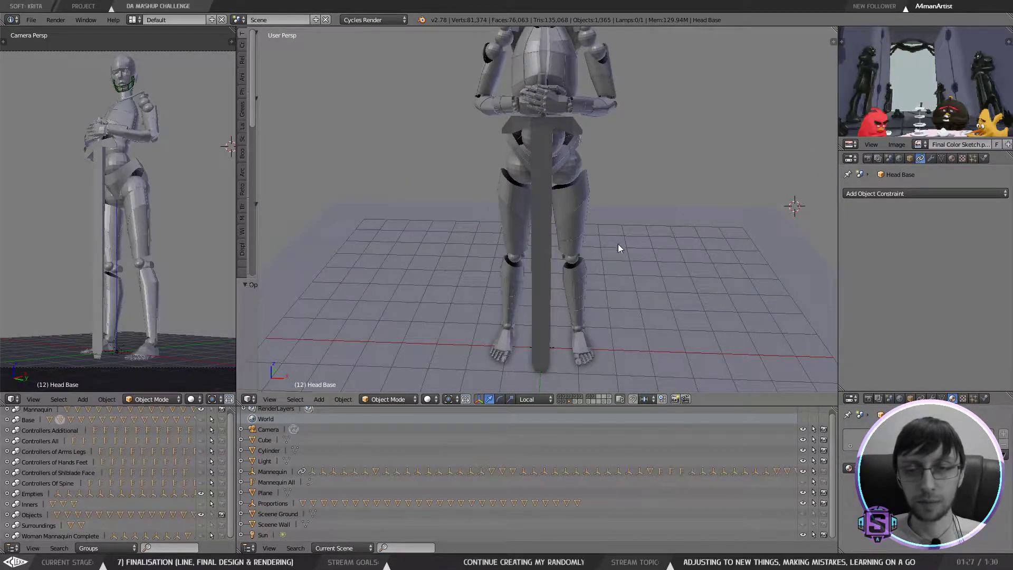
drag(633, 232, 582, 191)
drag(554, 113, 579, 125)
scroll(561, 160, up, 6)
drag(494, 263, 602, 239)
scroll(571, 242, down, 6)
scroll(578, 233, up, 6)
drag(575, 84, 534, 180)
scroll(559, 185, down, 6)
drag(550, 220, 554, 253)
scroll(646, 261, up, 6)
drag(444, 107, 396, 78)
drag(558, 140, 612, 154)
scroll(412, 154, down, 7)
scroll(486, 165, up, 8)
drag(487, 165, 553, 137)
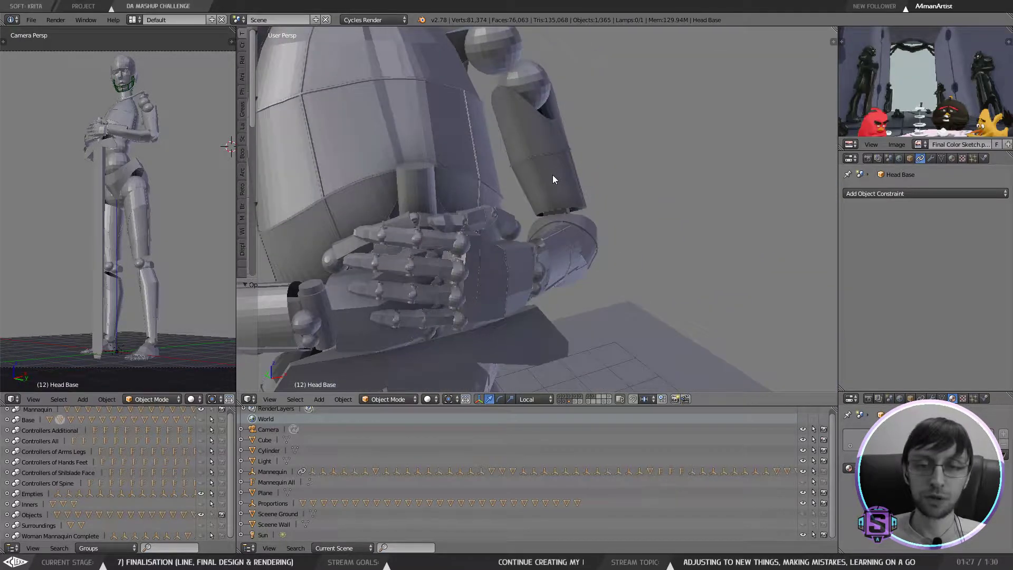
drag(553, 175, 617, 179)
scroll(571, 166, down, 6)
scroll(570, 192, up, 6)
scroll(618, 178, down, 8)
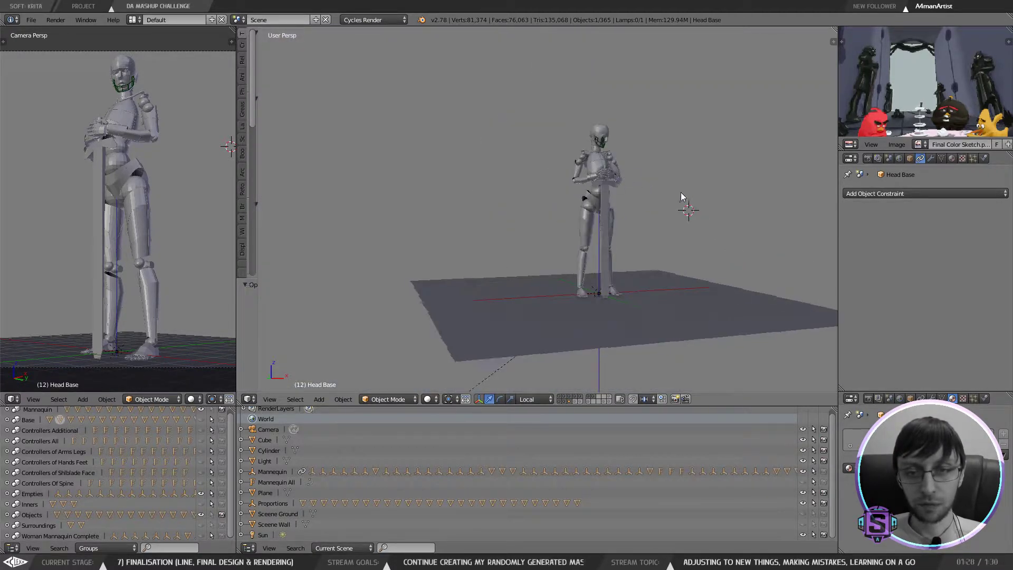
scroll(637, 204, up, 6)
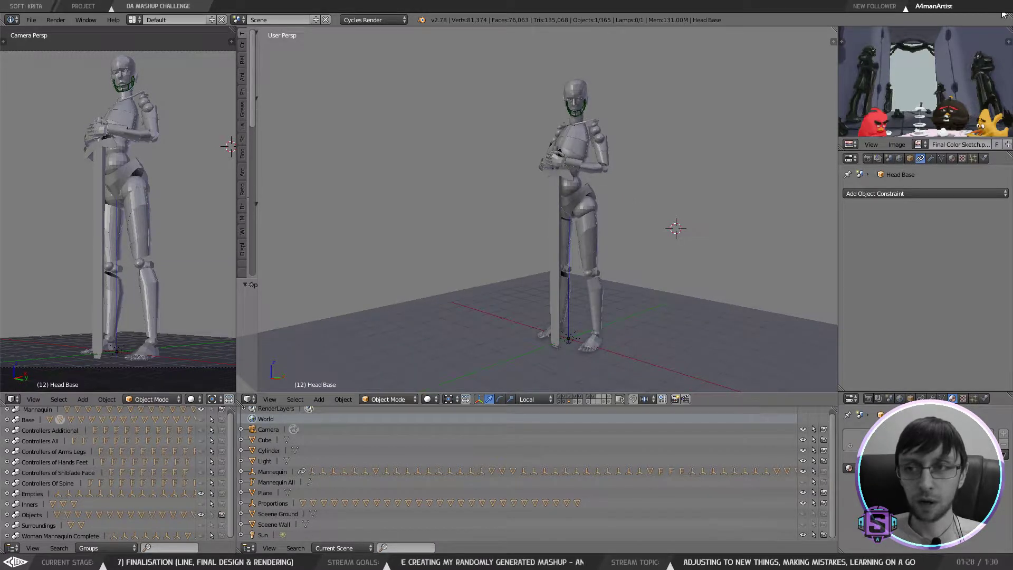
Step: Save the mannequin scene and quit Blender
click(31, 19)
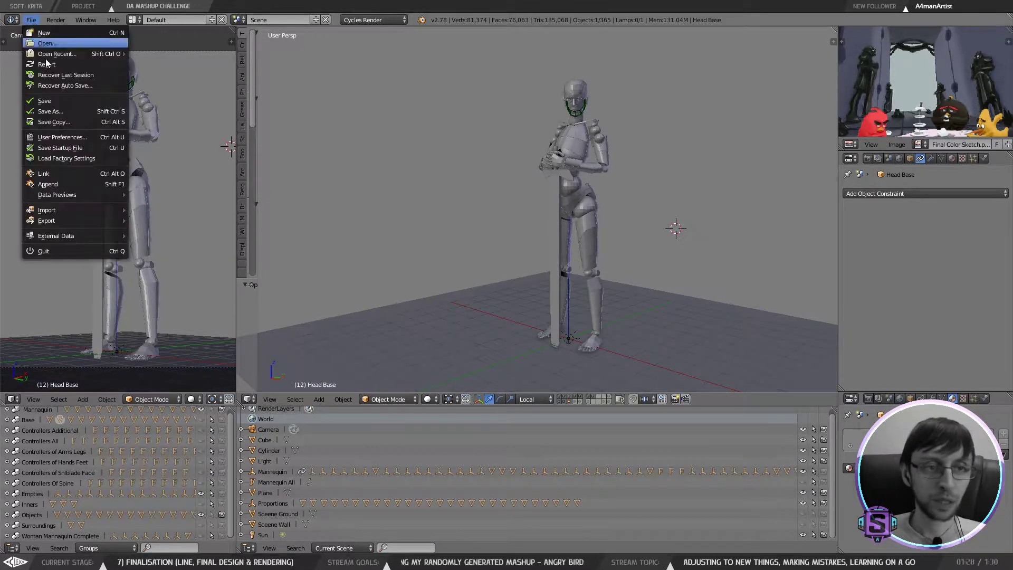
click(51, 101)
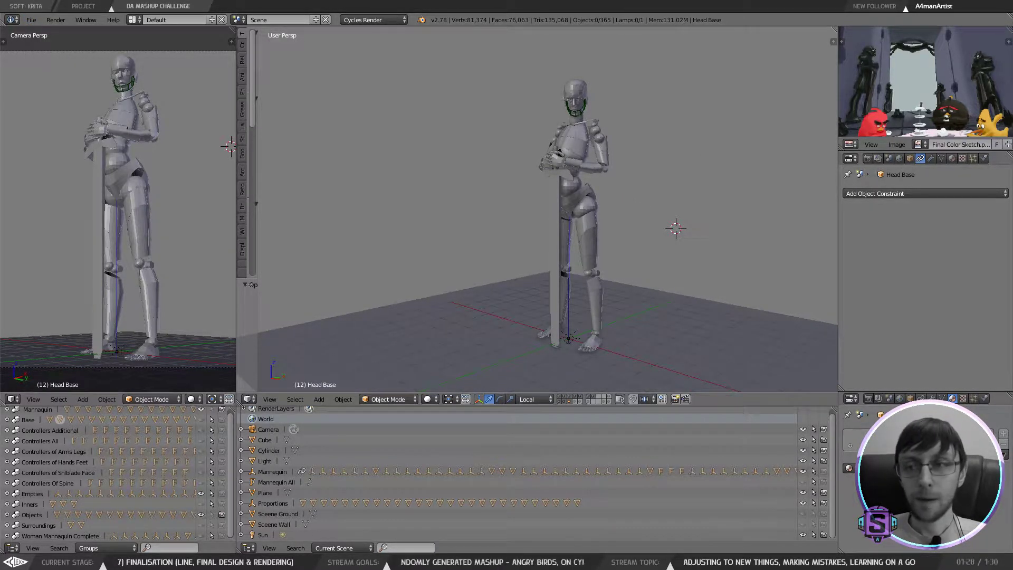
key(ctrl+q)
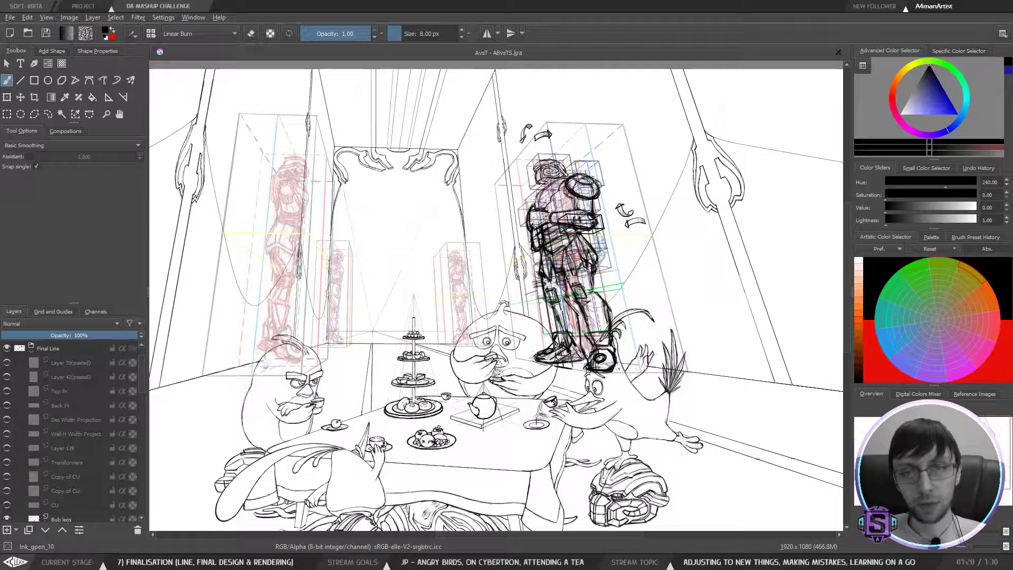
Step: Examine the reworked background statue against its guide boxes and the surrounding tea-party scene
scroll(528, 274, down, 1)
drag(504, 255, 592, 200)
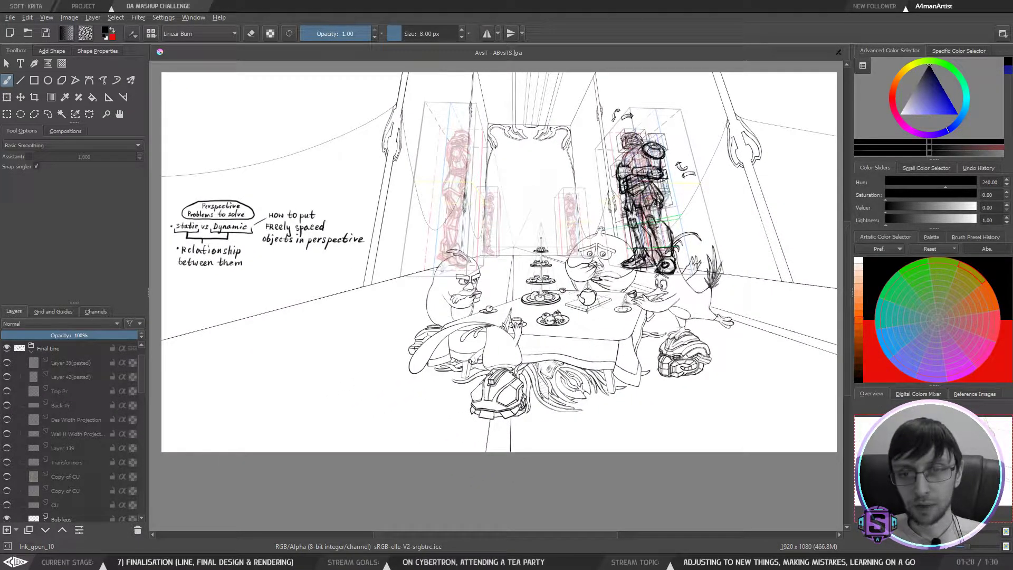
scroll(659, 123, up, 1)
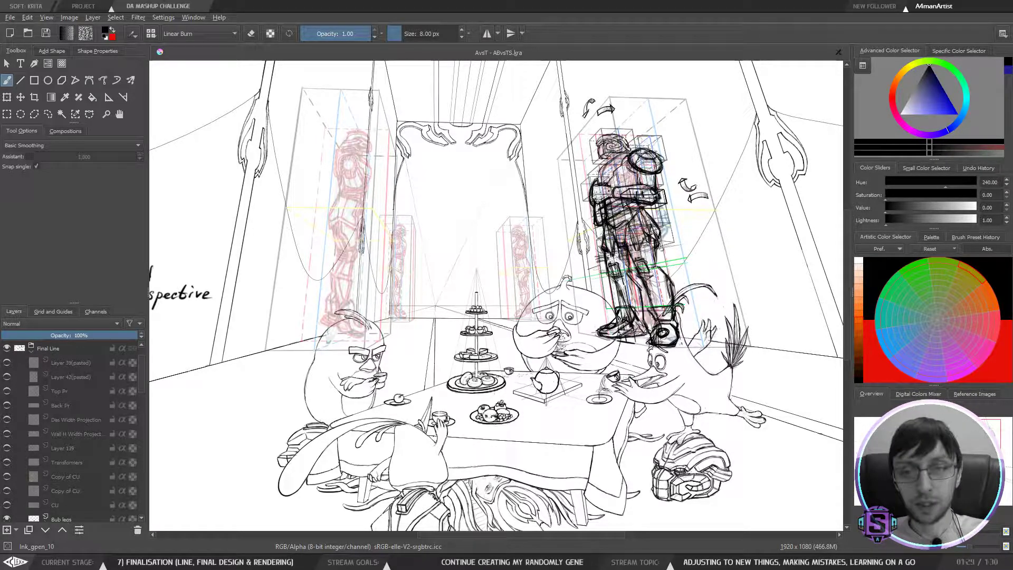
scroll(659, 236, down, 1)
scroll(659, 235, up, 1)
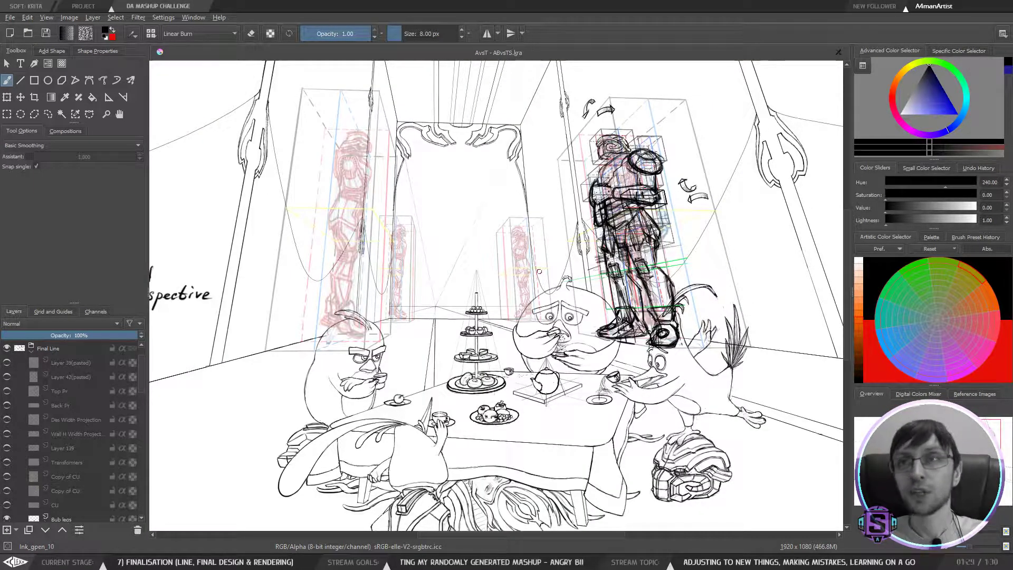
scroll(539, 271, down, 1)
scroll(539, 271, up, 1)
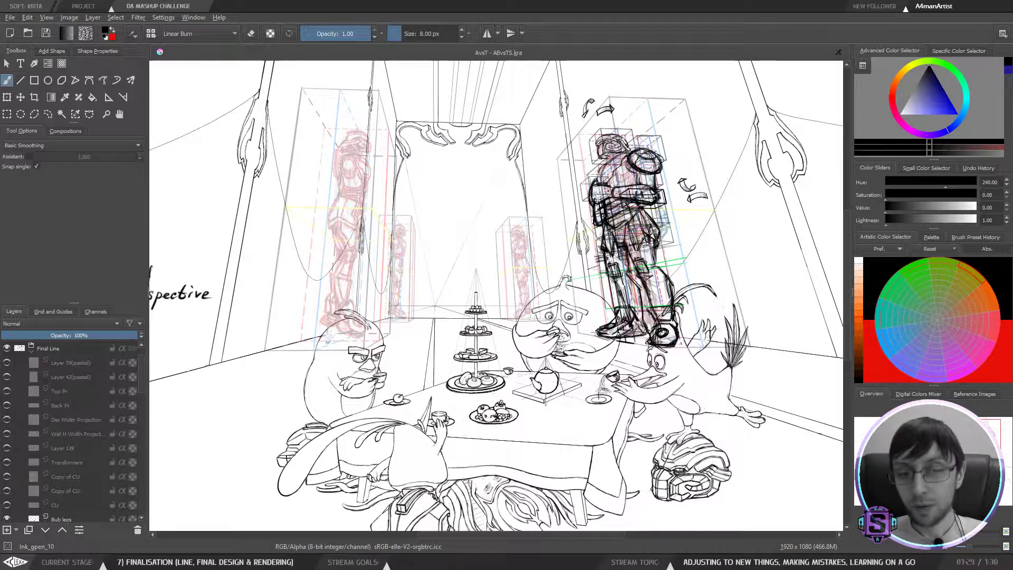
scroll(683, 259, up, 1)
drag(683, 259, 667, 252)
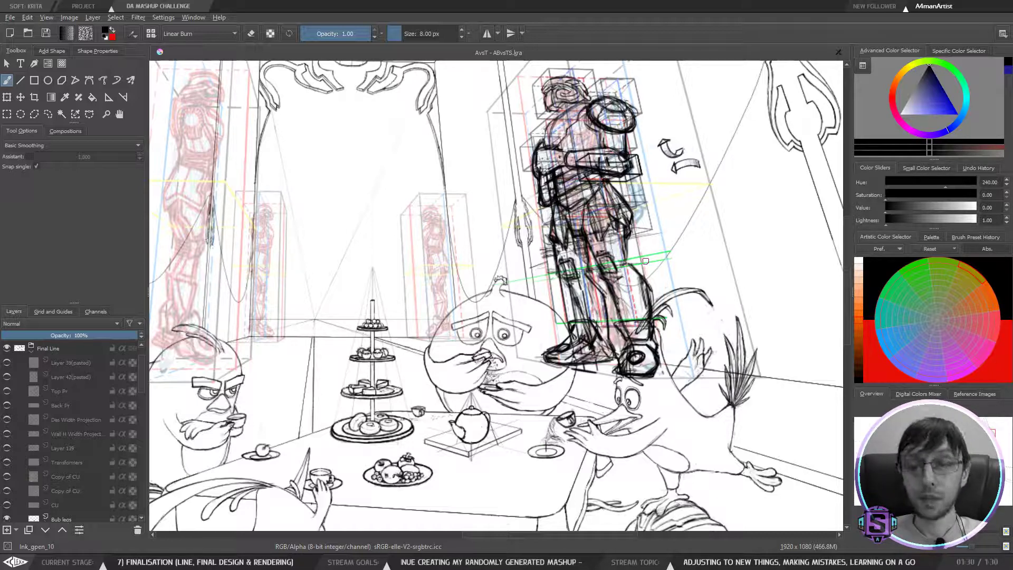
drag(612, 139, 610, 175)
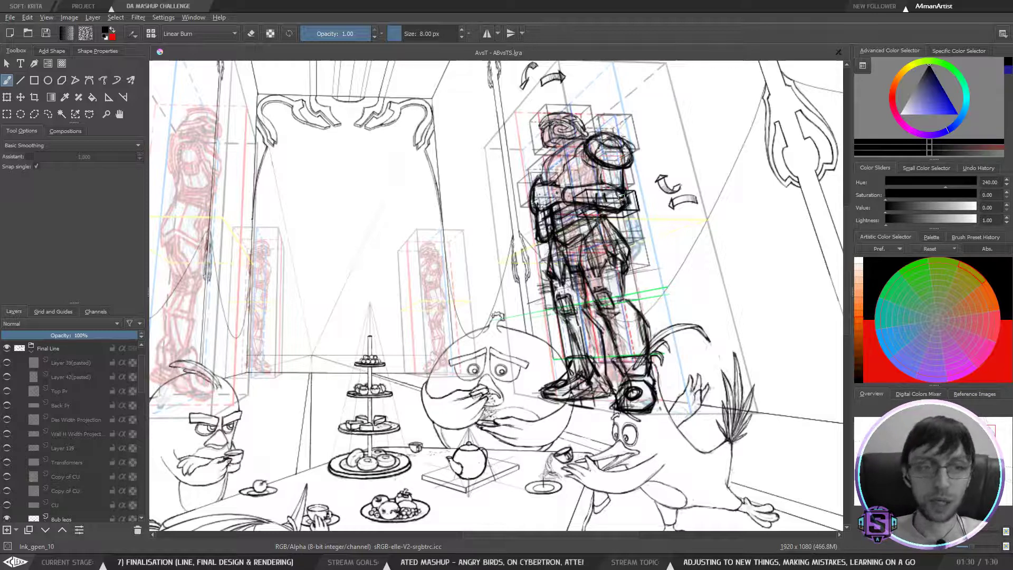
Step: Review the statue within the full tea-party composition, flip the canvas view horizontally and back, and look through the lower layers
drag(606, 235, 612, 247)
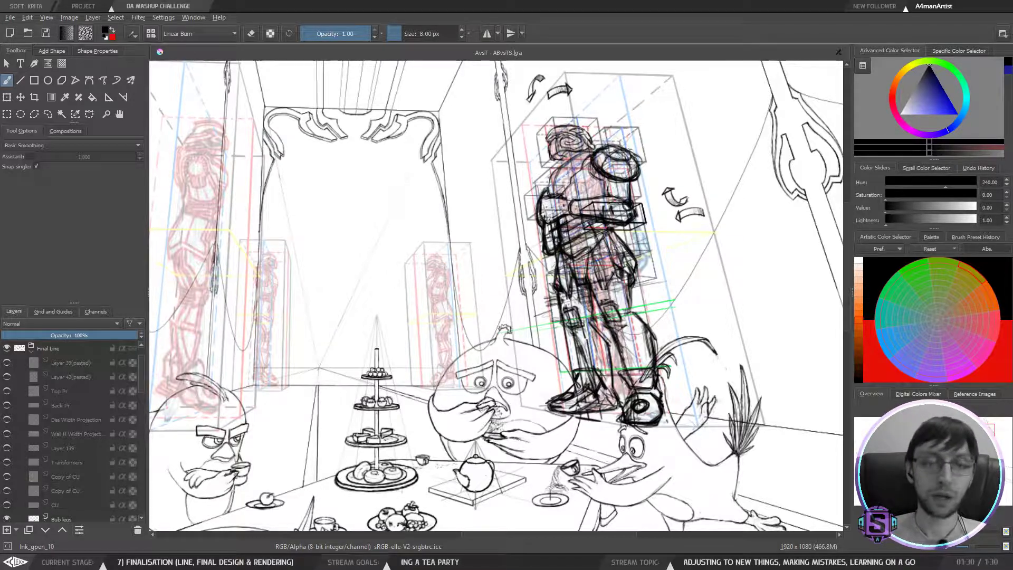
scroll(613, 247, down, 1)
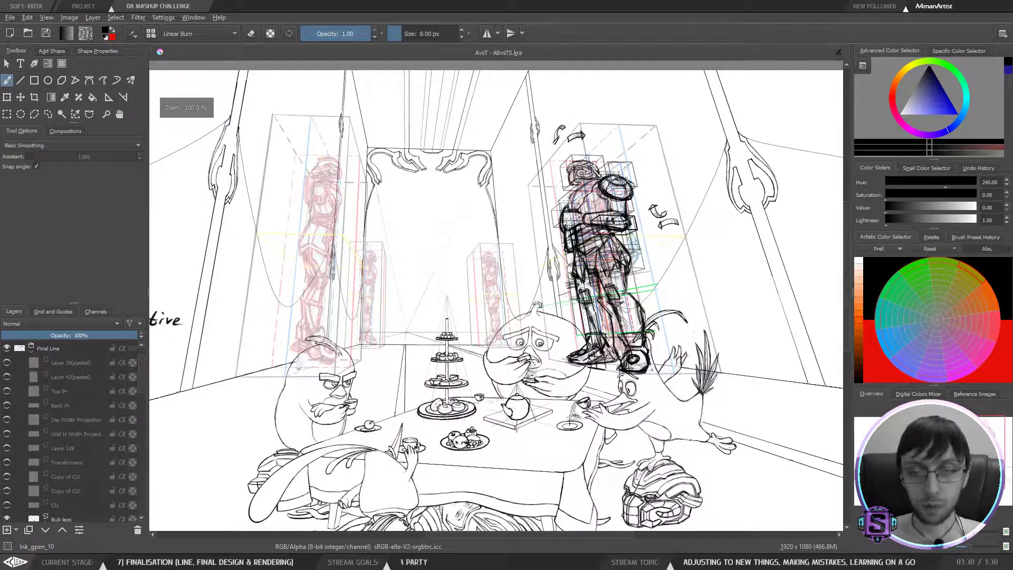
drag(696, 241, 701, 223)
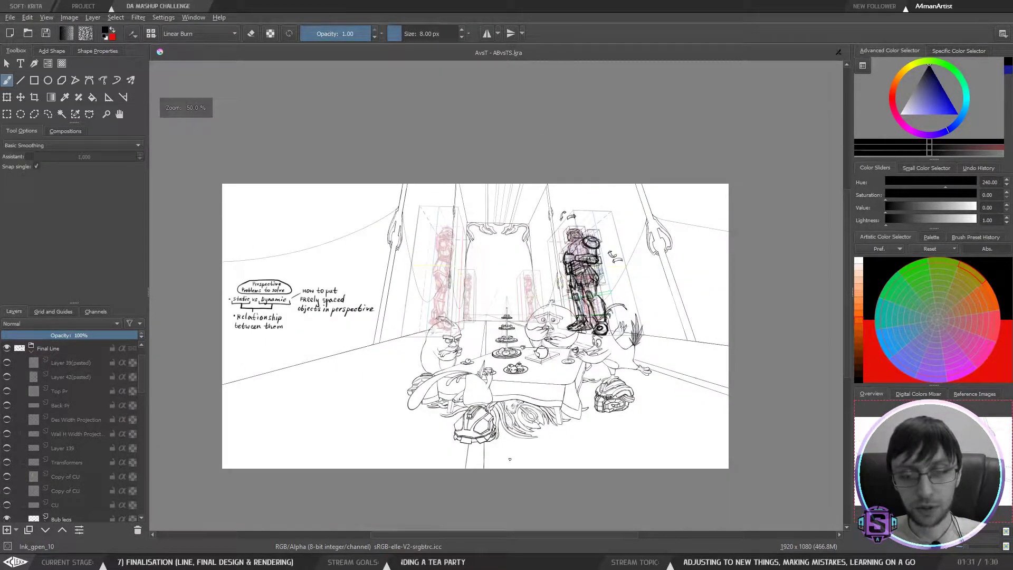
scroll(559, 423, up, 1)
drag(558, 426, 606, 395)
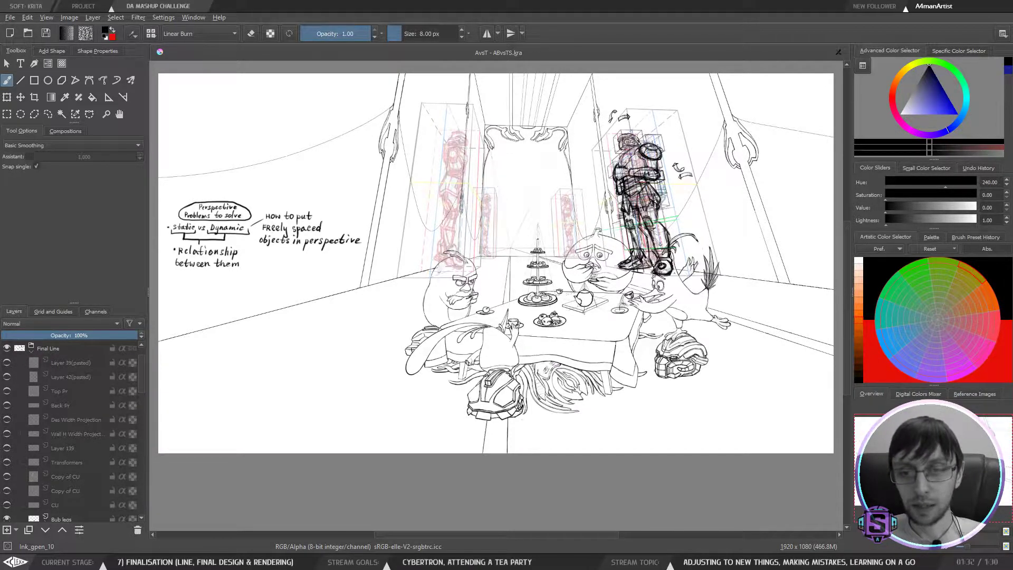
key(m)
key(m)
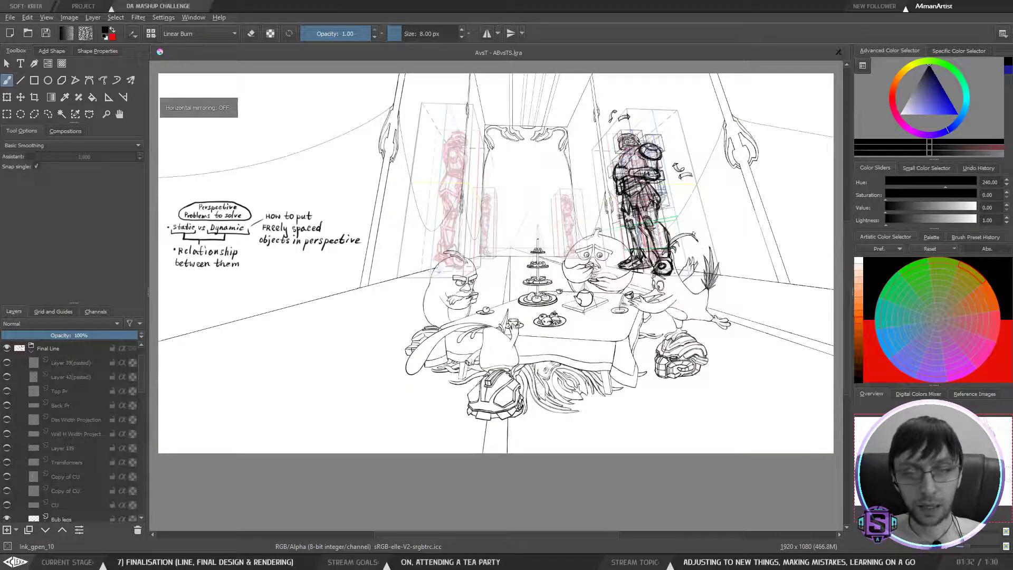
scroll(49, 480, down, 4)
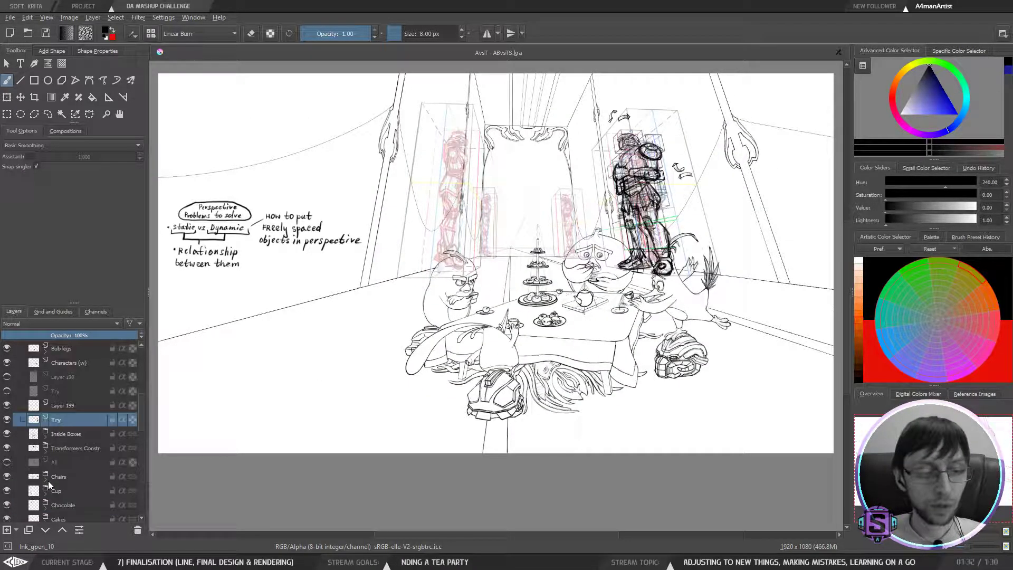